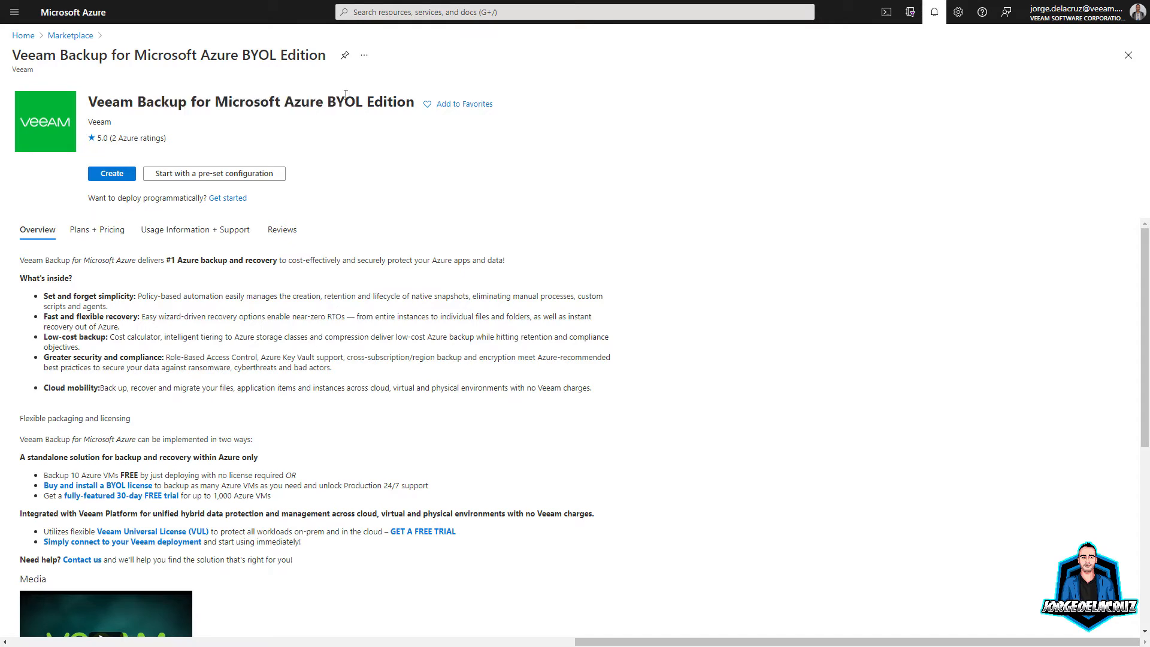
# Step: Start creating the Veeam Backup VM and name it vbaazurejdlc
pyautogui.click(112, 174)
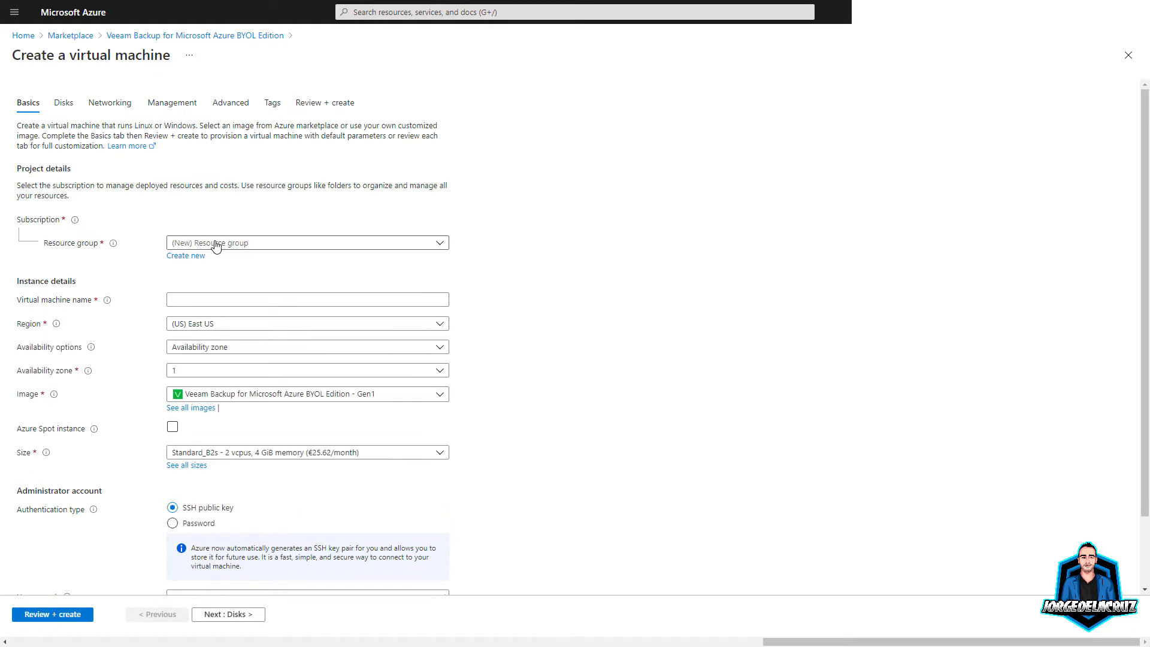
pyautogui.click(237, 244)
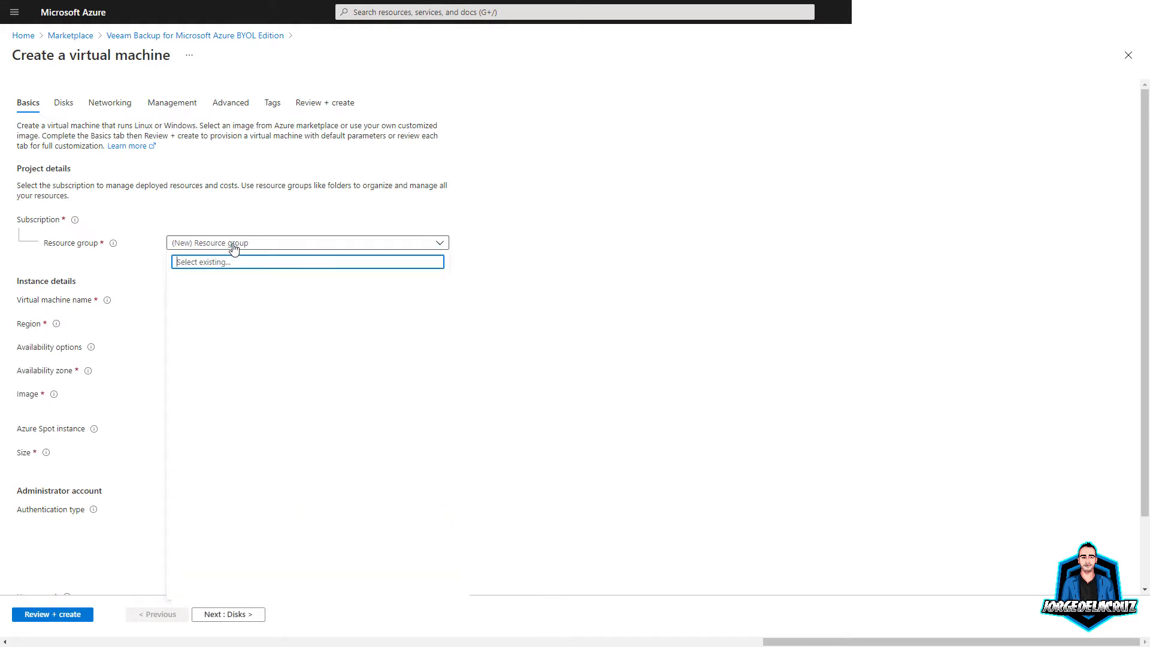
pyautogui.click(508, 270)
pyautogui.click(190, 299)
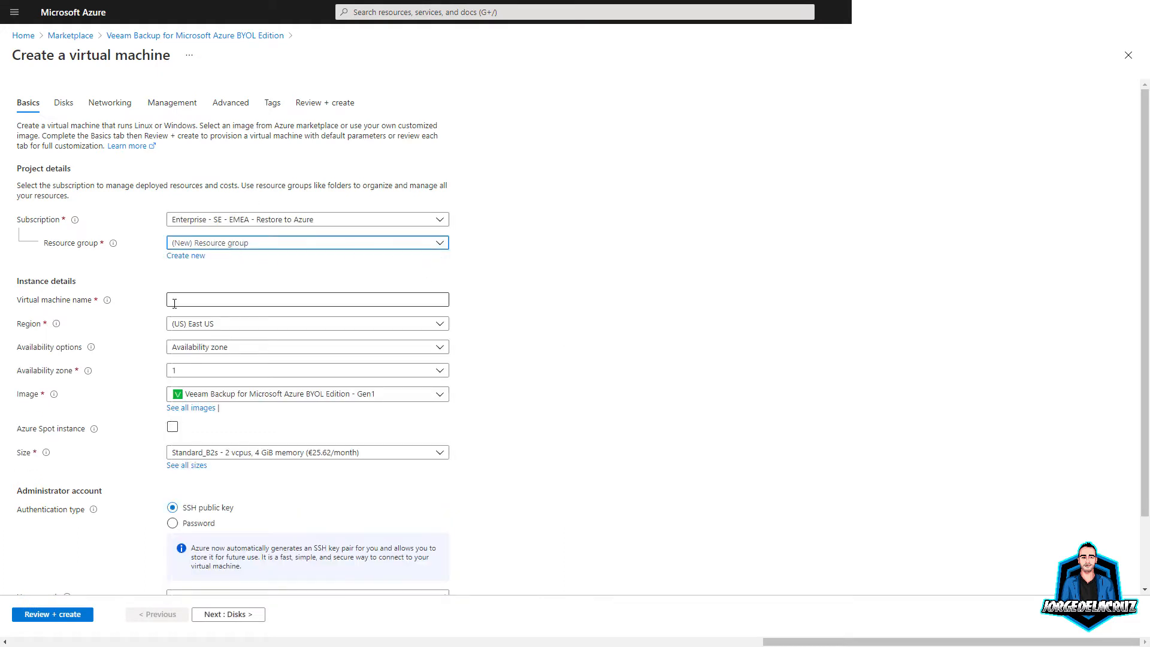
pyautogui.write('VBA/')
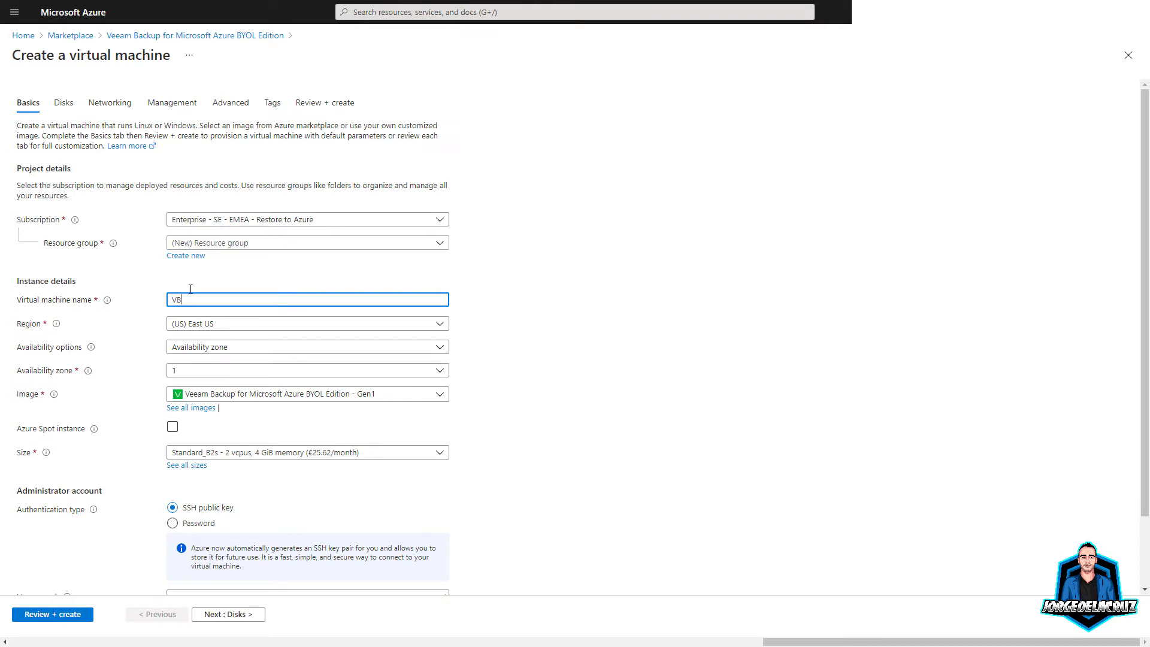
pyautogui.write('AZ')
pyautogui.press('BackSpace')
pyautogui.press('BackSpace')
pyautogui.press('BackSpace')
pyautogui.press('BackSpace')
pyautogui.write('vbaazurejdlc')
# Step: Set the region to (Europe) UK South, keeping the Veeam image selected
pyautogui.click(263, 325)
pyautogui.scroll(-1, 264, 456)
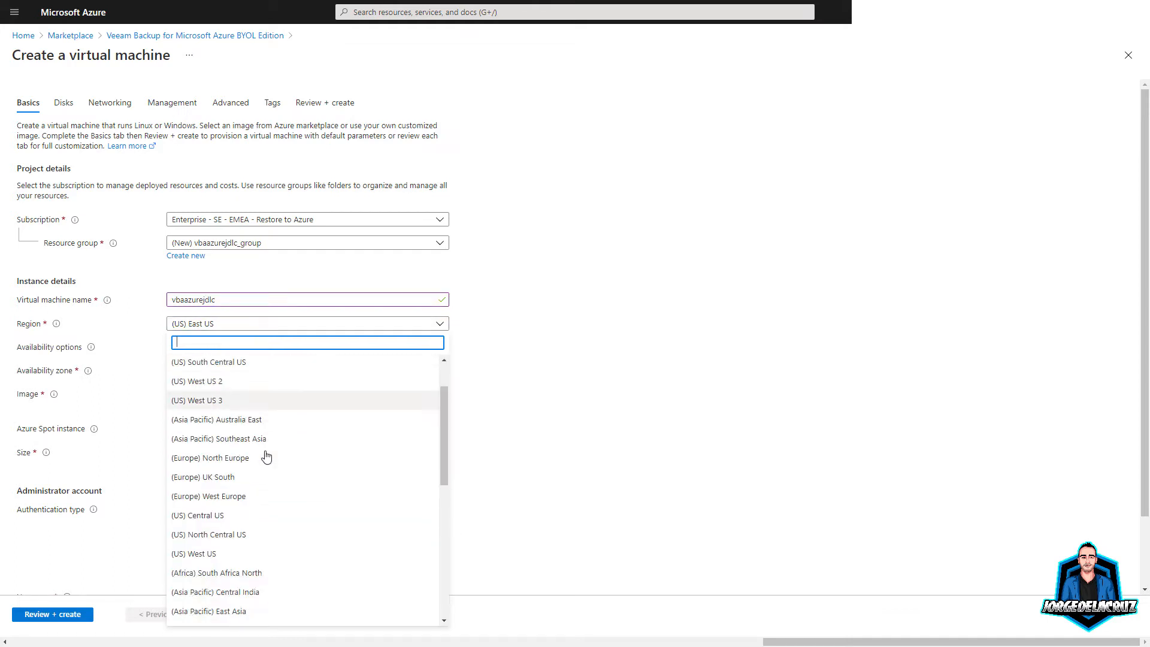
pyautogui.click(235, 476)
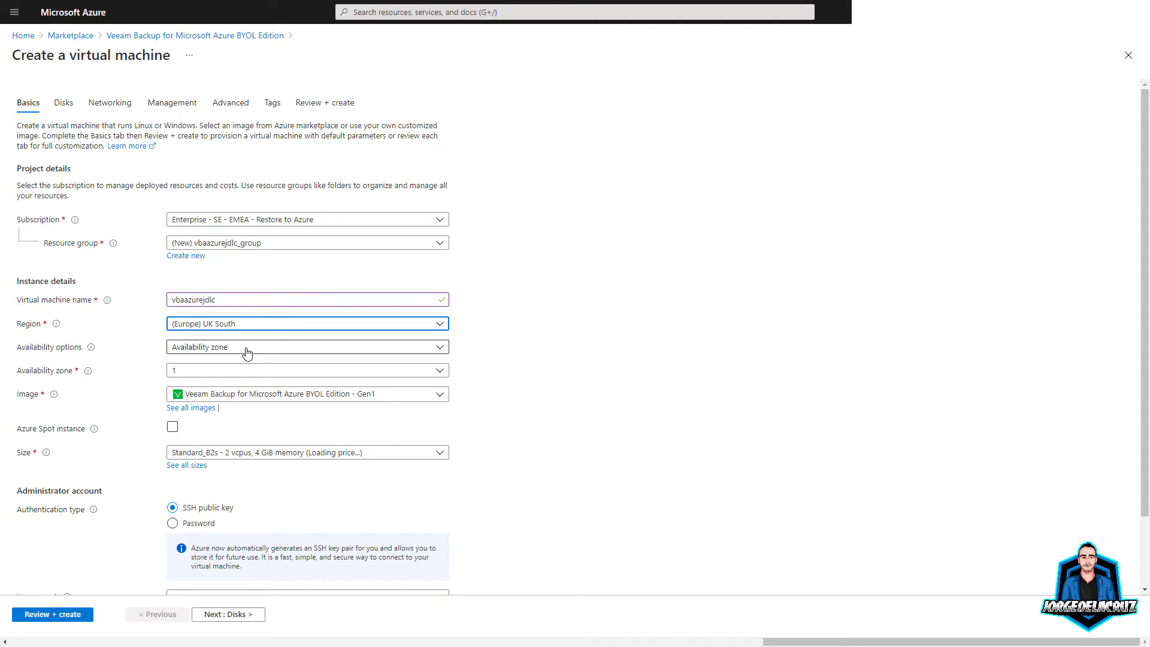
pyautogui.click(251, 399)
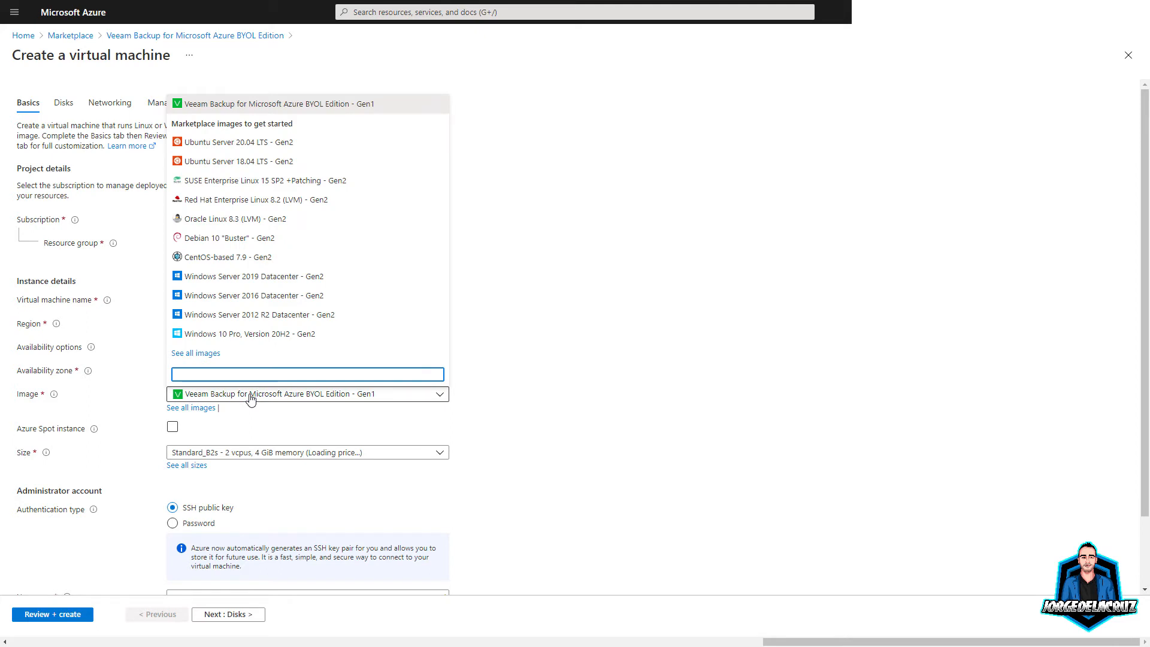
pyautogui.click(251, 398)
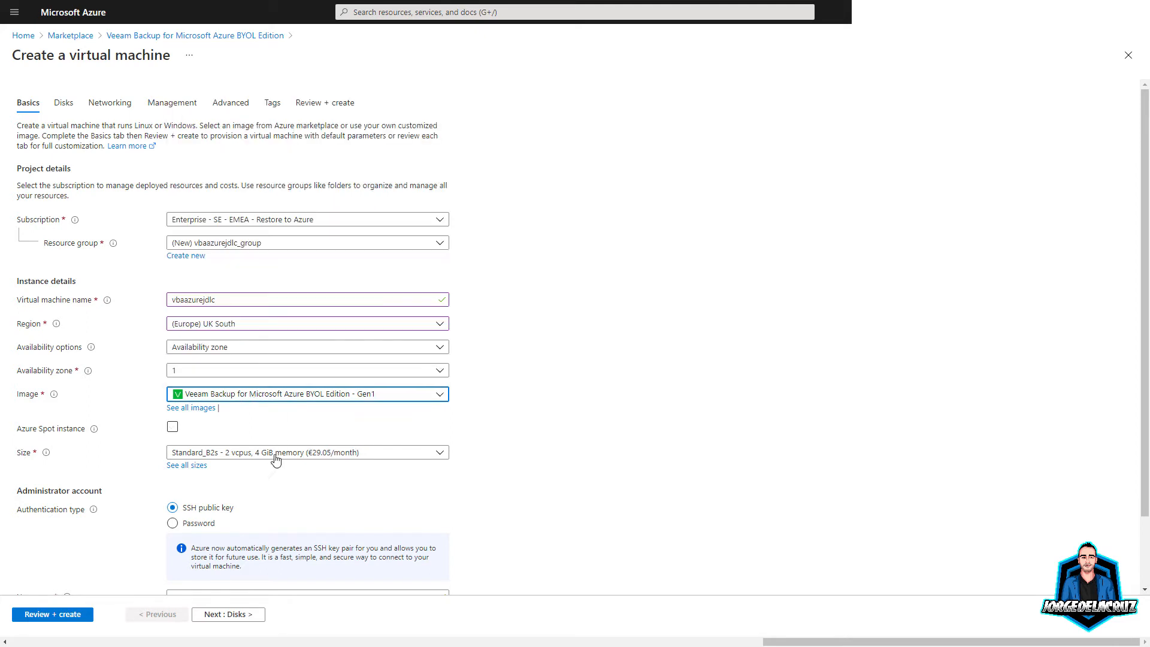
pyautogui.scroll(-2, 431, 466)
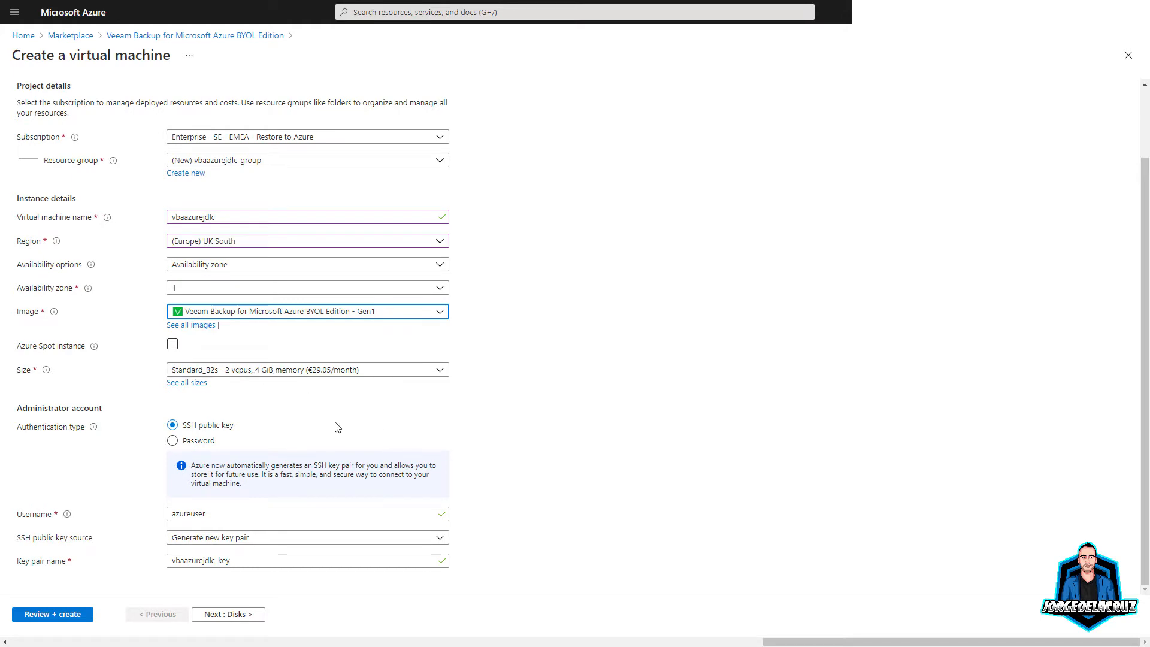
# Step: Switch the admin account to password authentication and enter a username, password and confirmation
pyautogui.click(174, 441)
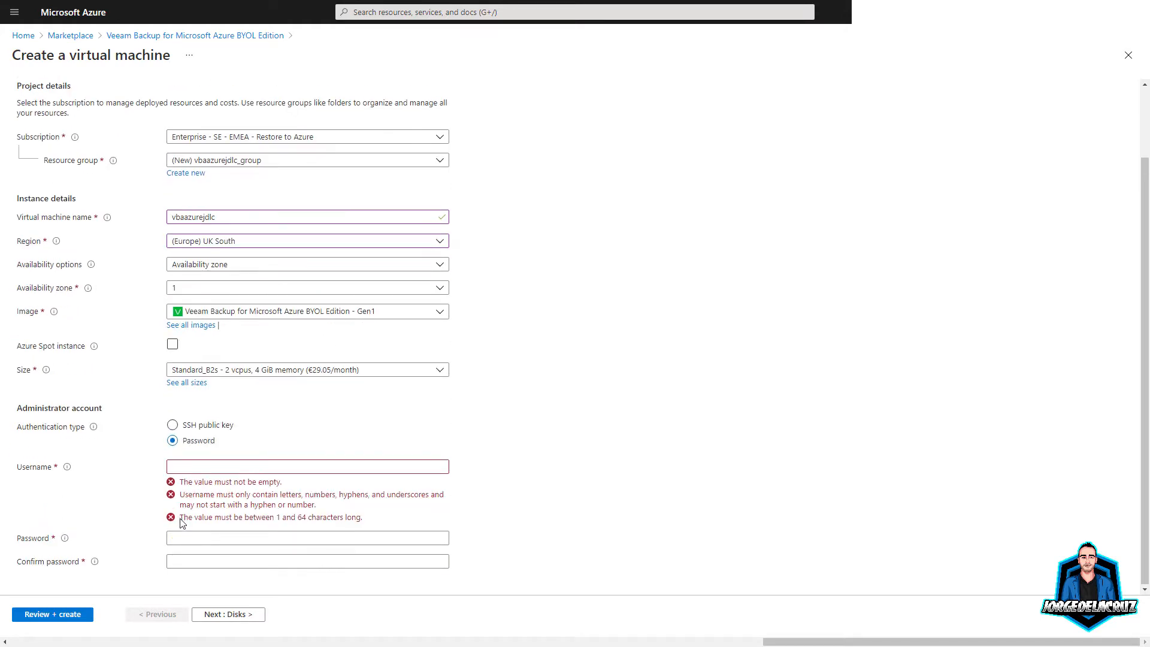
pyautogui.click(184, 466)
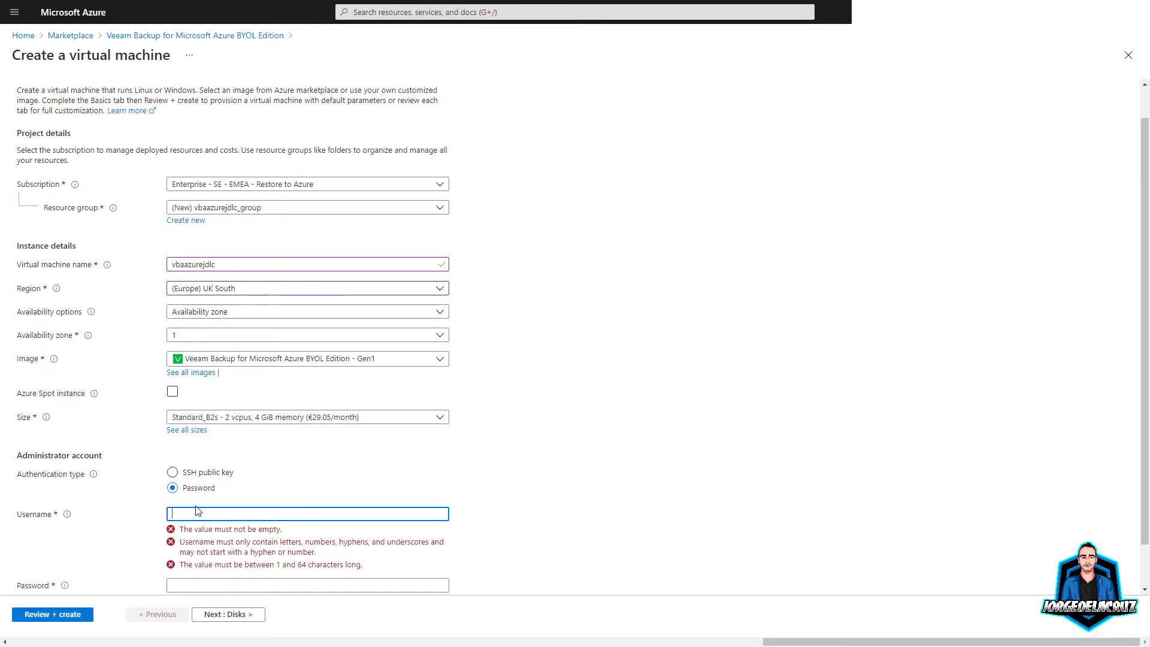
pyautogui.write('oper')
pyautogui.press('Tab')
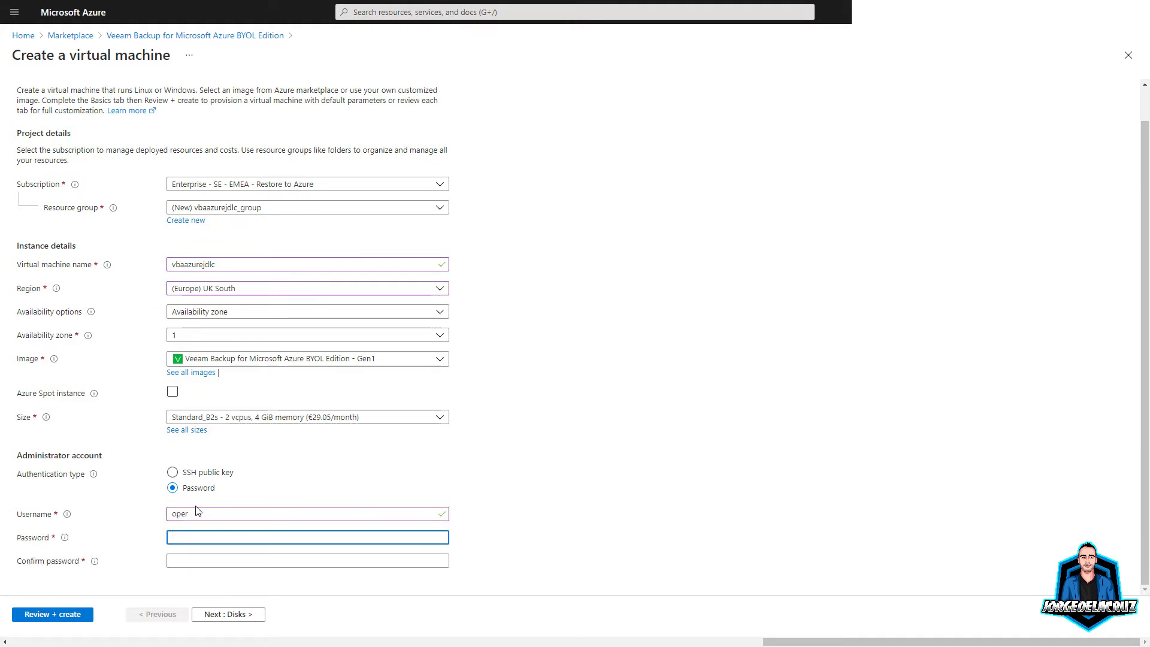
pyautogui.write('Password12')
pyautogui.press('Tab')
pyautogui.write('Password1')
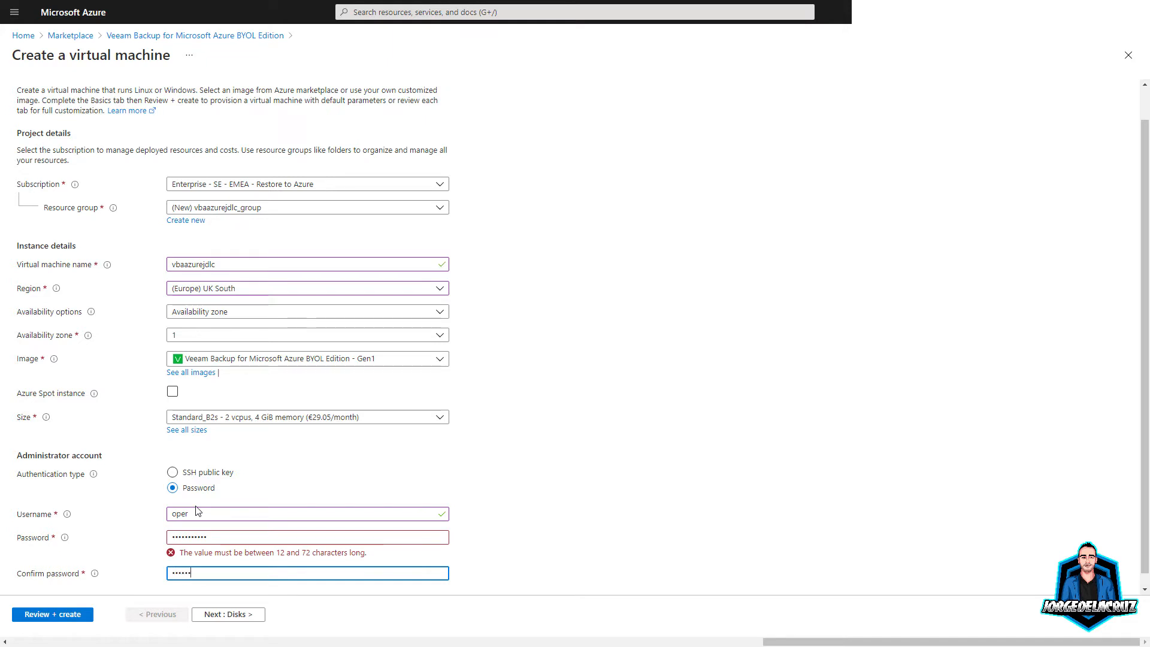
pyautogui.write('23')
# Step: Re-enter the password so it matches the confirmation and passes validation
pyautogui.click(240, 541)
pyautogui.click(245, 574)
pyautogui.click(225, 537)
pyautogui.moveTo(223, 537); pyautogui.dragTo(173, 532)
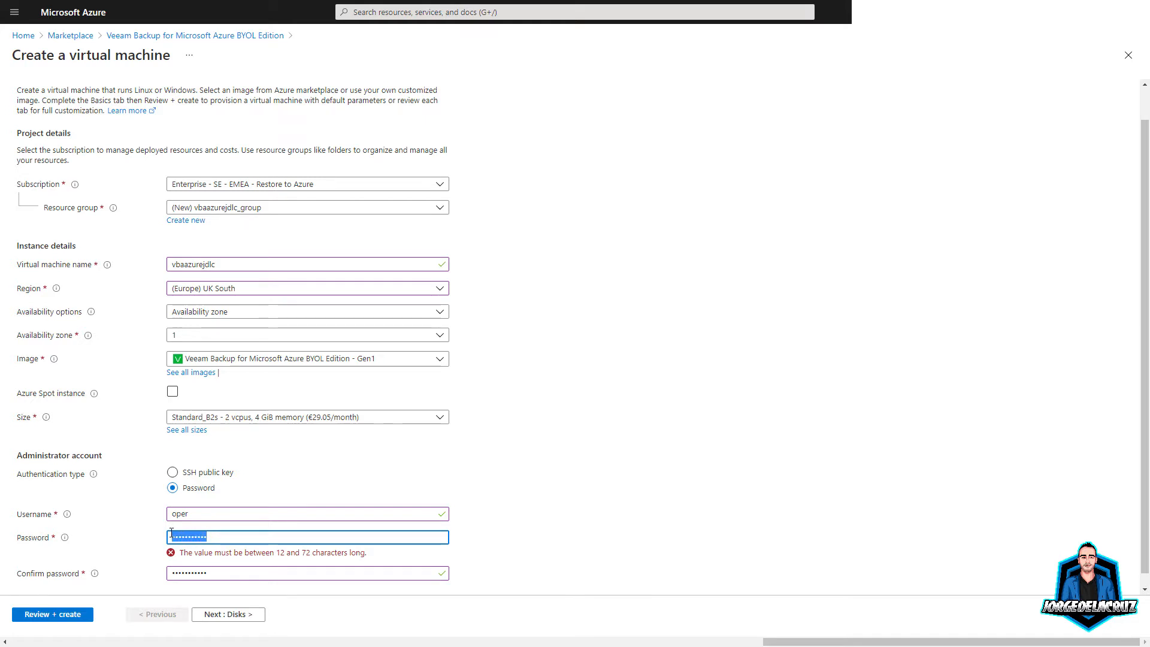
pyautogui.write('*********')
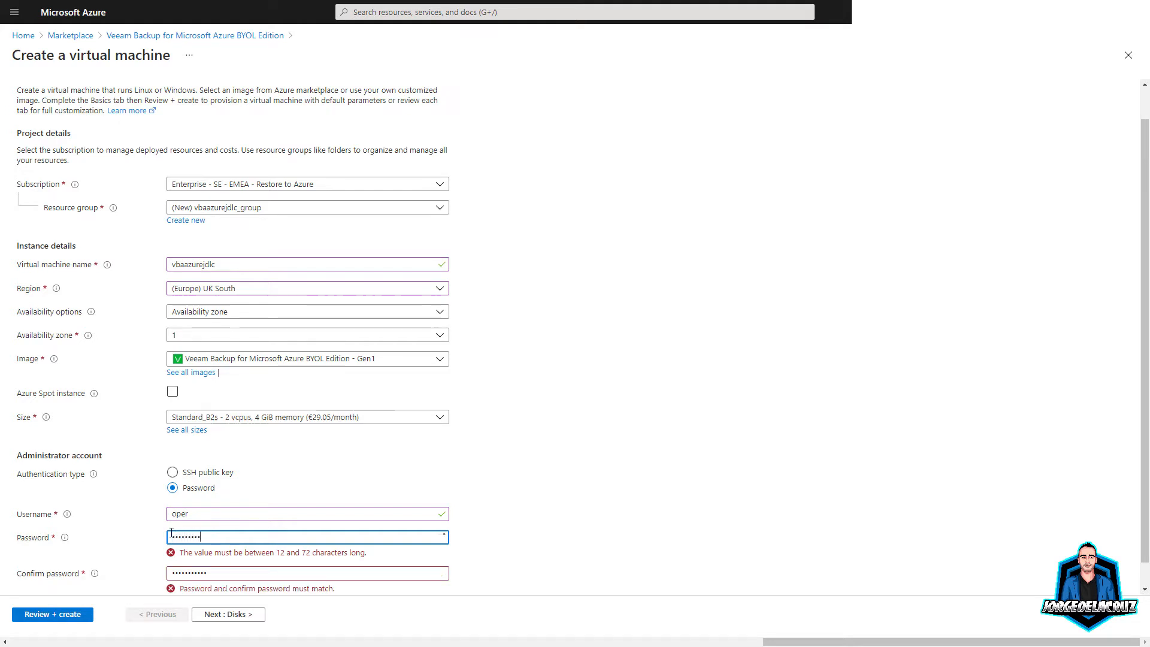
pyautogui.press('BackSpace')
pyautogui.press('BackSpace')
pyautogui.press('BackSpace')
pyautogui.press('BackSpace')
pyautogui.press('BackSpace')
pyautogui.press('BackSpace')
pyautogui.press('BackSpace')
pyautogui.press('BackSpace')
pyautogui.write('*')
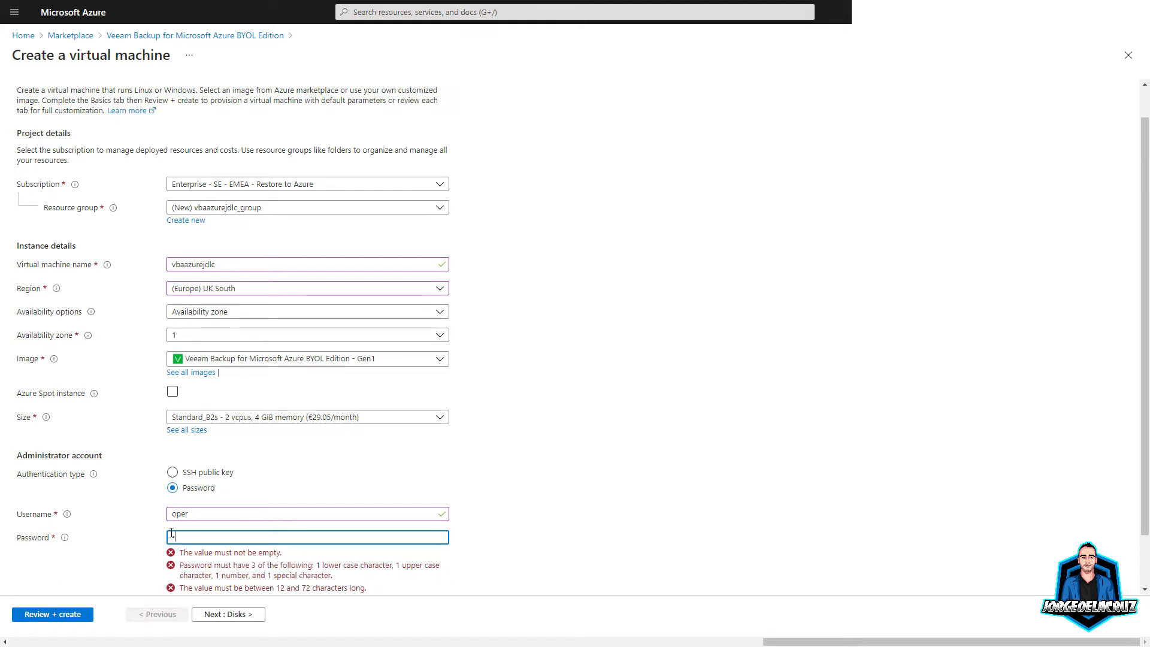
pyautogui.write('****')
pyautogui.press('BackSpace')
pyautogui.press('BackSpace')
pyautogui.press('BackSpace')
pyautogui.press('BackSpace')
pyautogui.press('BackSpace')
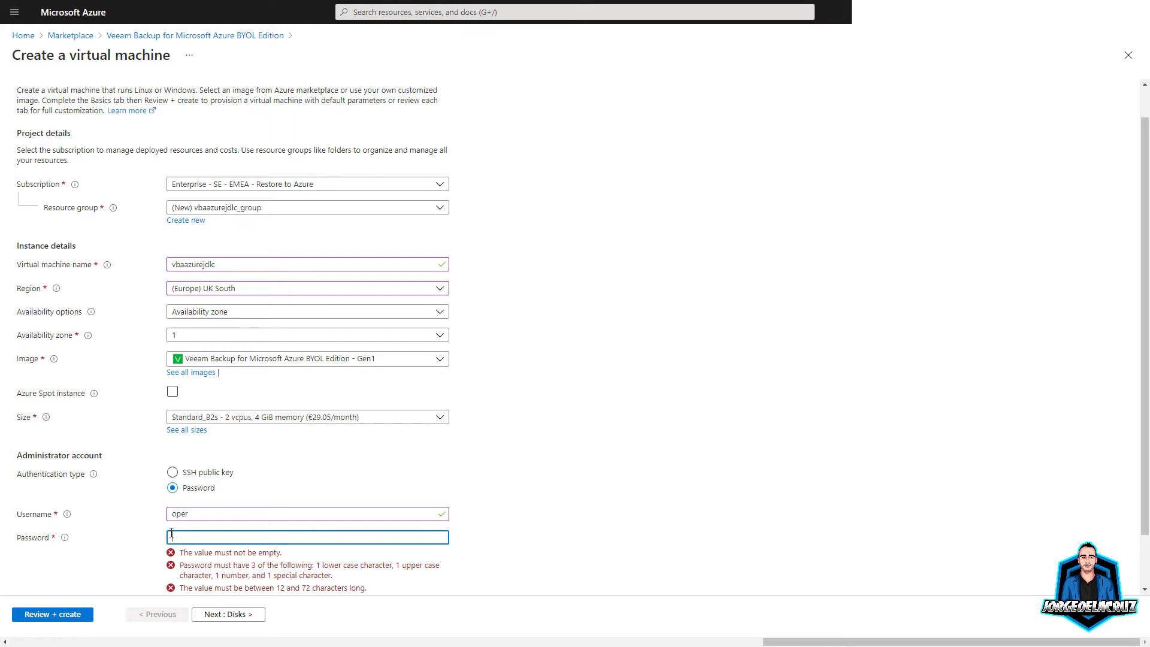
pyautogui.write('************')
pyautogui.press('Tab')
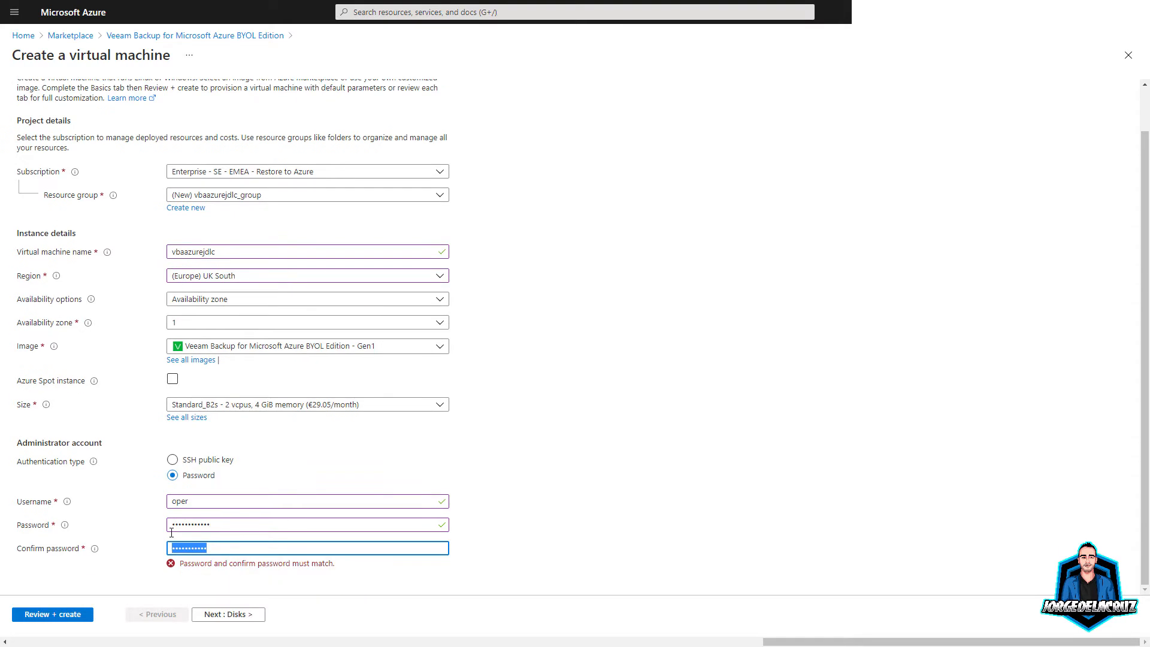
pyautogui.write('****')
# Step: Advance past the Disks settings to the Networking settings
pyautogui.click(209, 613)
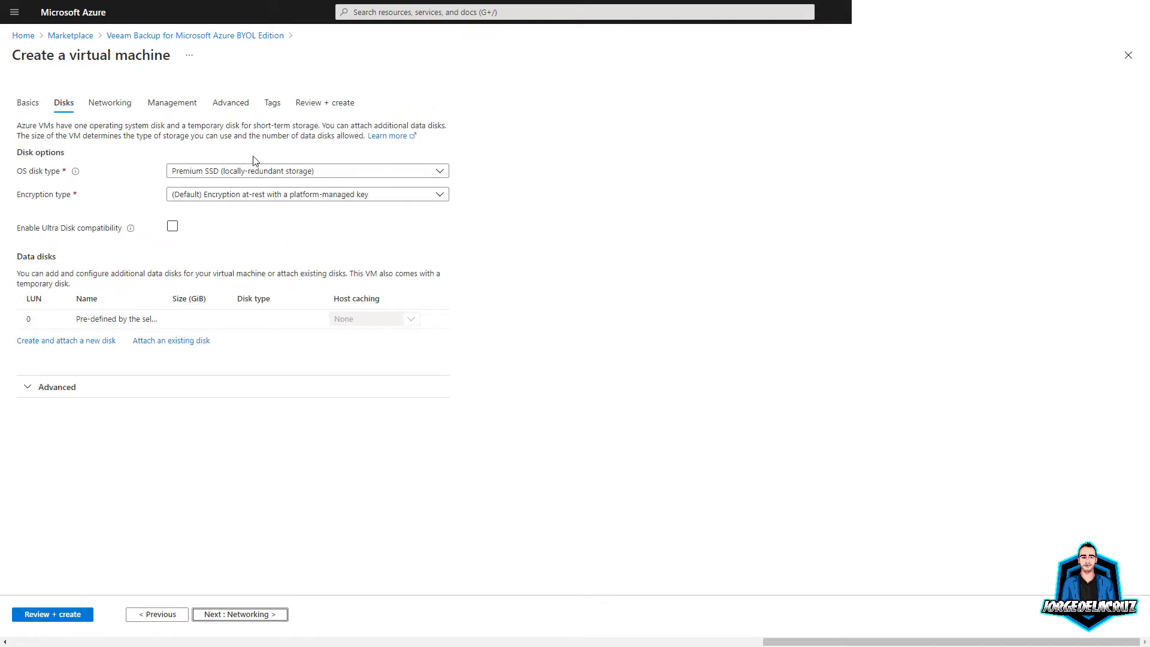
pyautogui.click(229, 619)
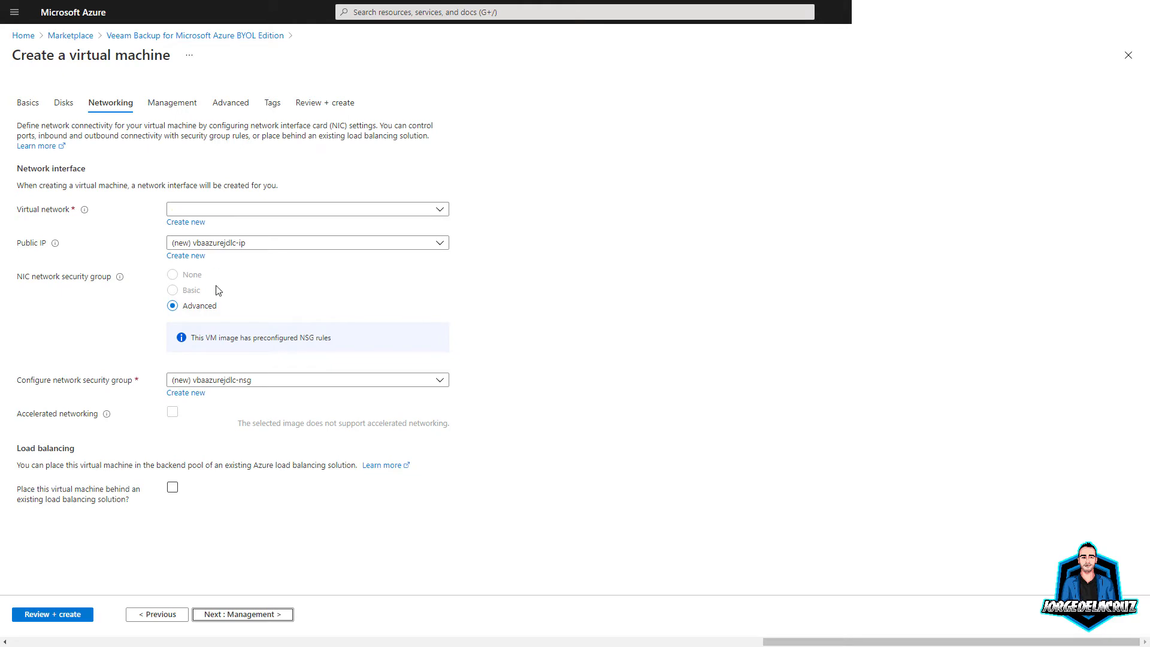
pyautogui.click(217, 213)
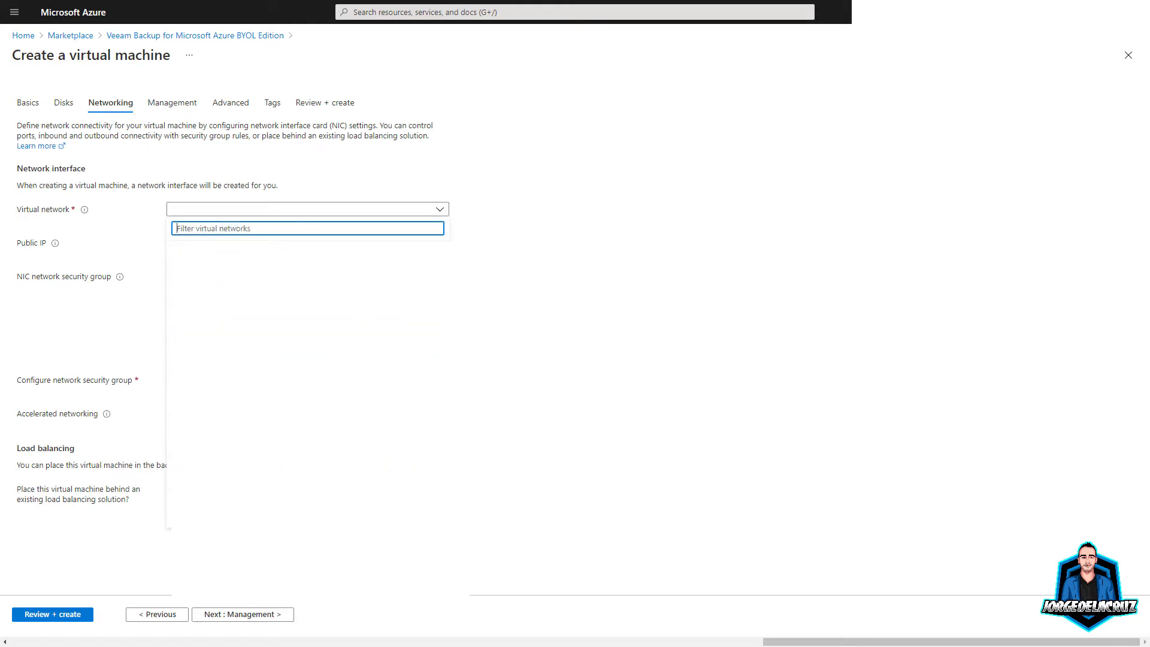
pyautogui.click(555, 361)
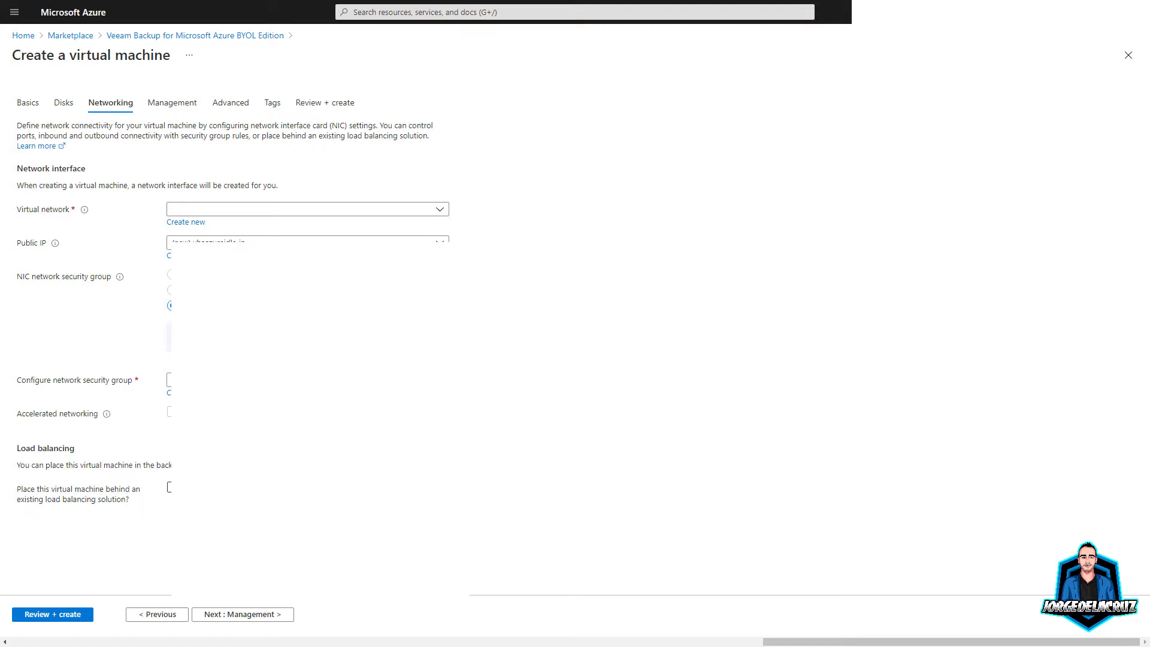
# Step: Create a new virtual network named jdlc-network
pyautogui.click(185, 222)
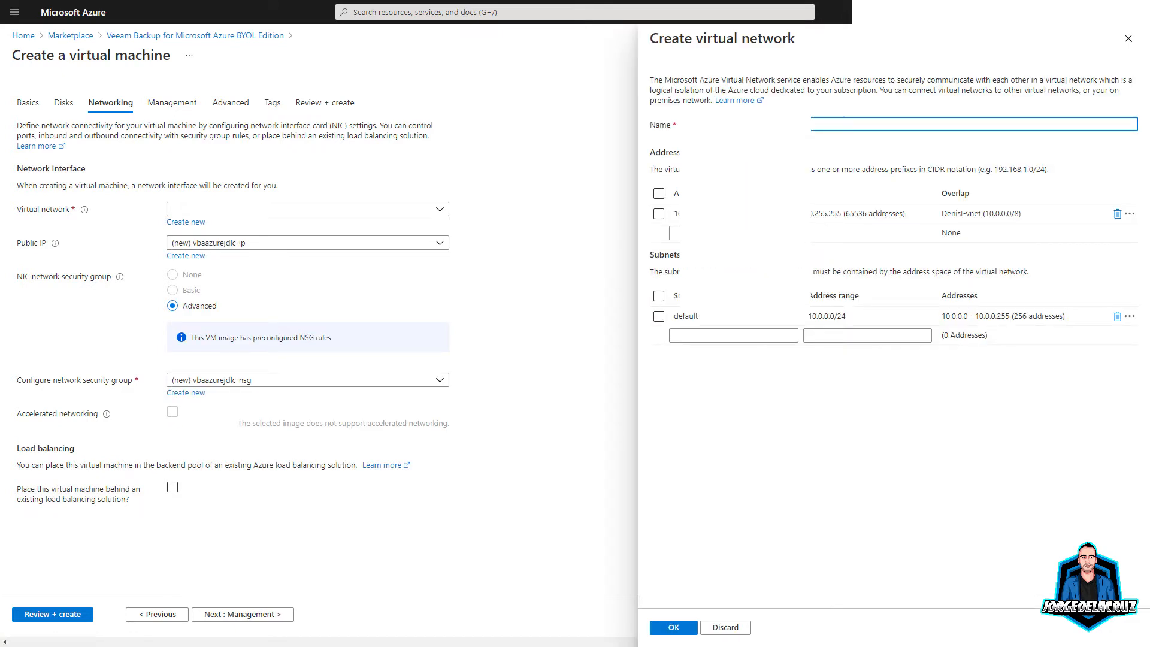
pyautogui.click(733, 475)
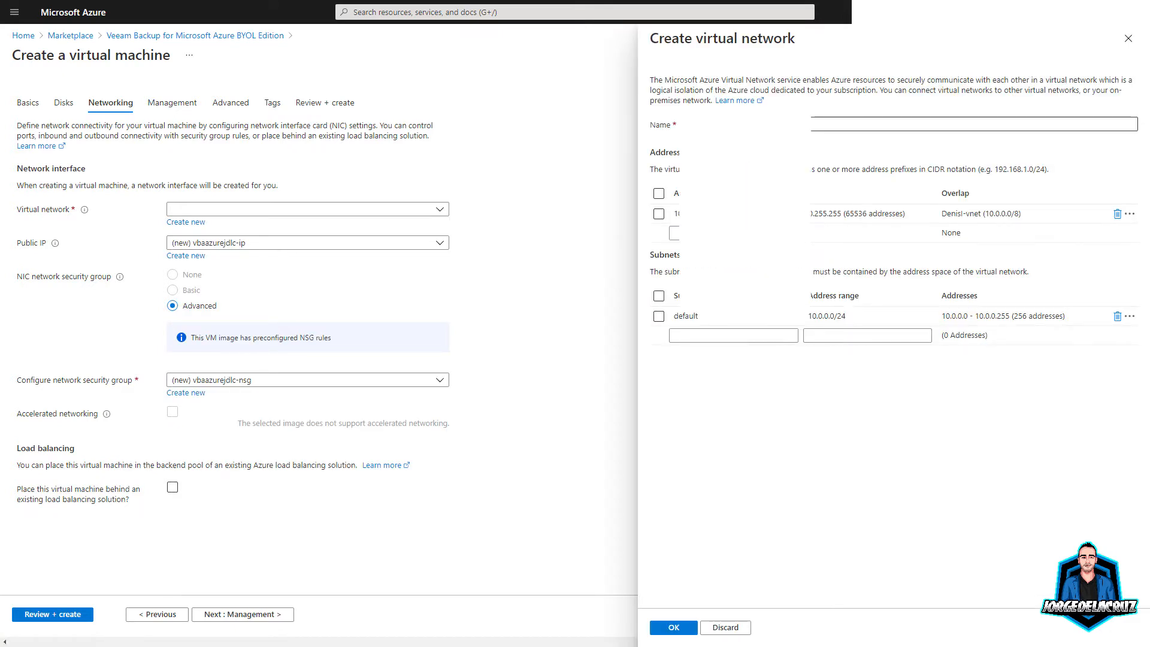
pyautogui.click(828, 124)
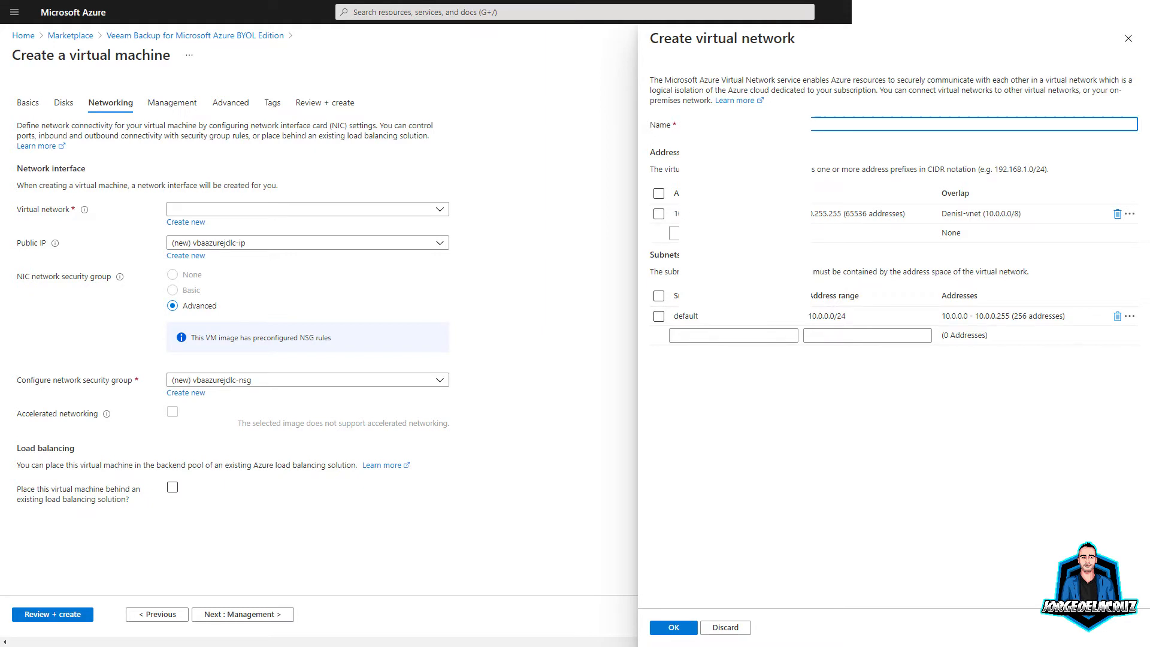
pyautogui.write('jdlc-')
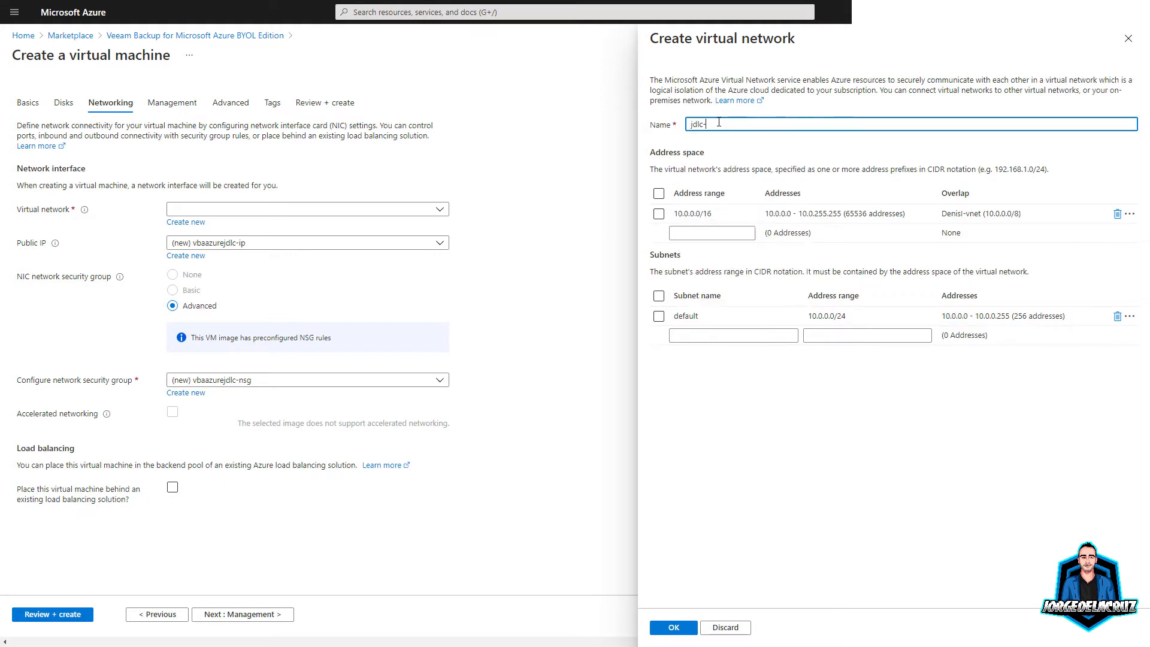
pyautogui.write('network')
pyautogui.click(673, 627)
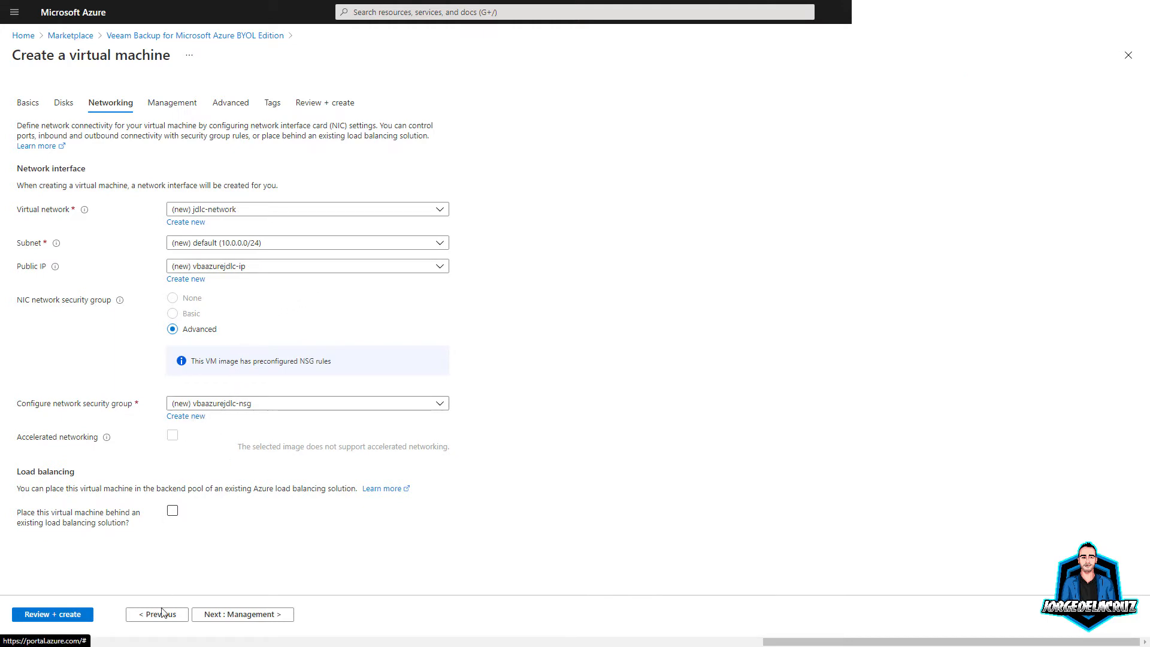
# Step: Skip through Management and Advanced to Review + create, then create the VM once validated
pyautogui.click(236, 616)
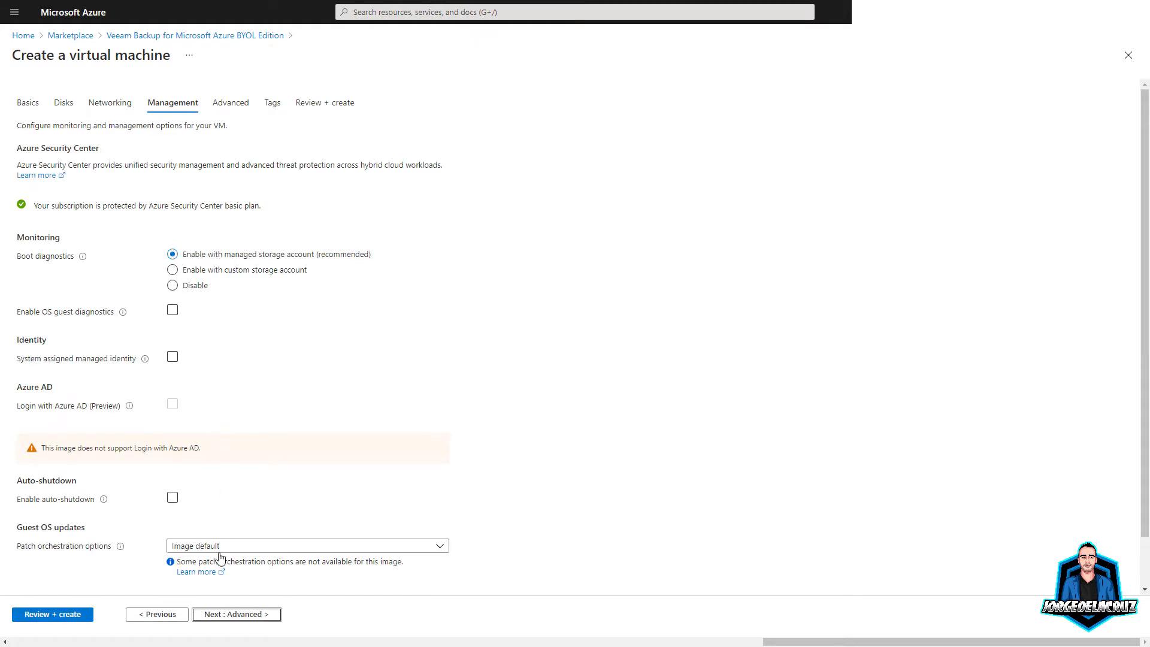
pyautogui.click(236, 617)
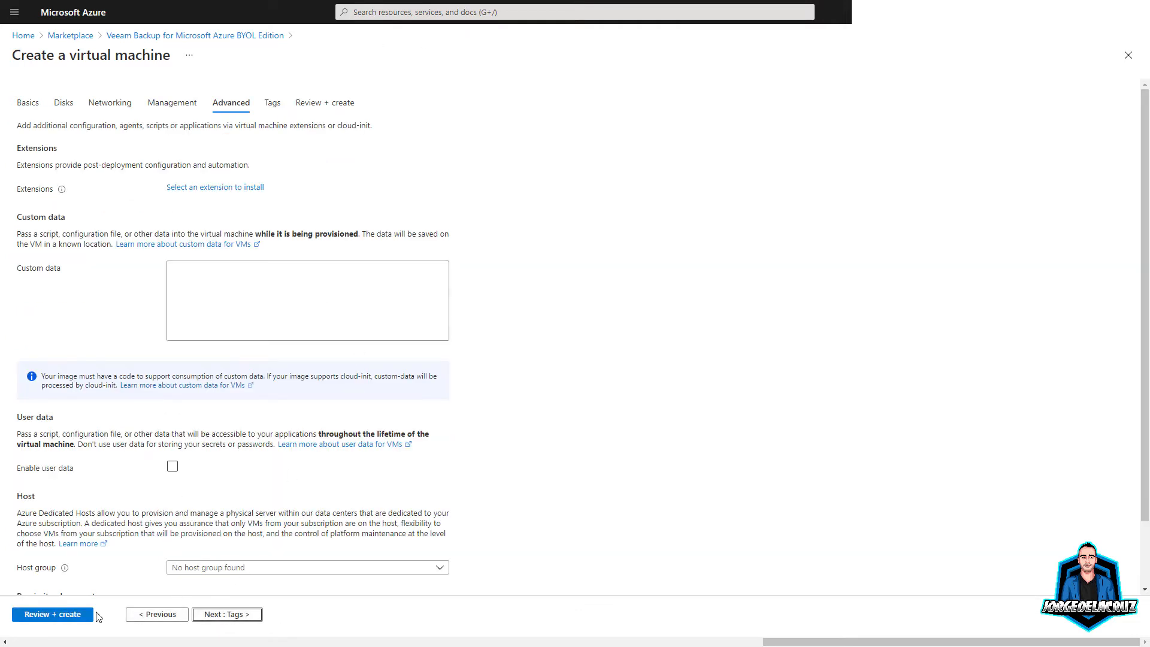
pyautogui.click(53, 617)
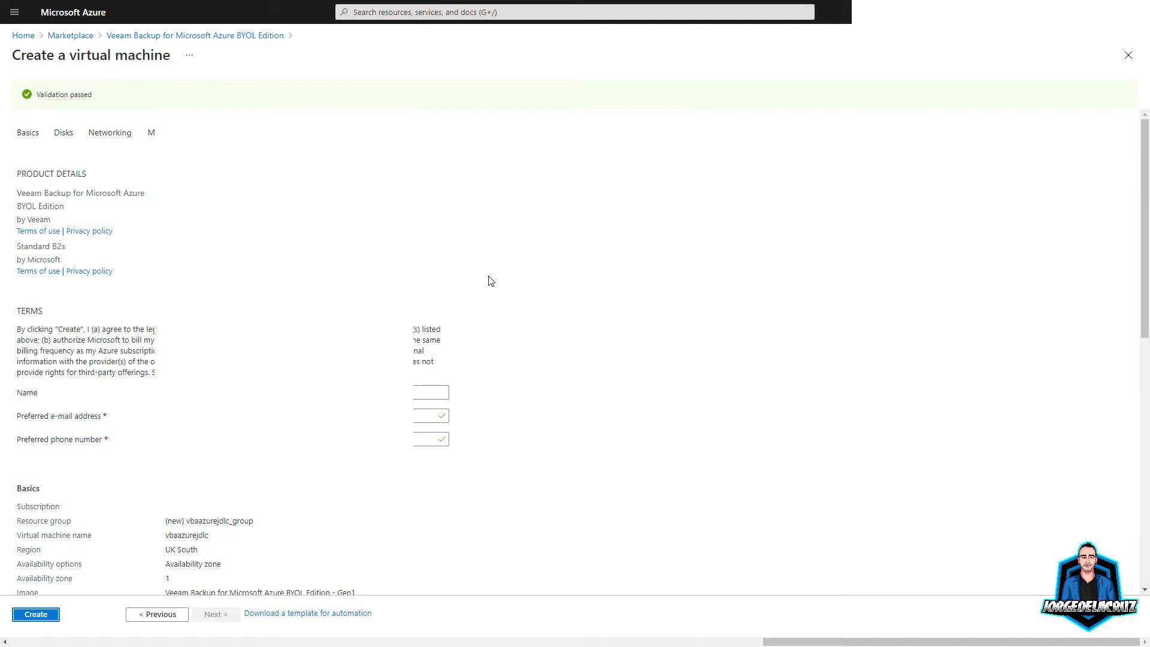
pyautogui.scroll(-8, 149, 495)
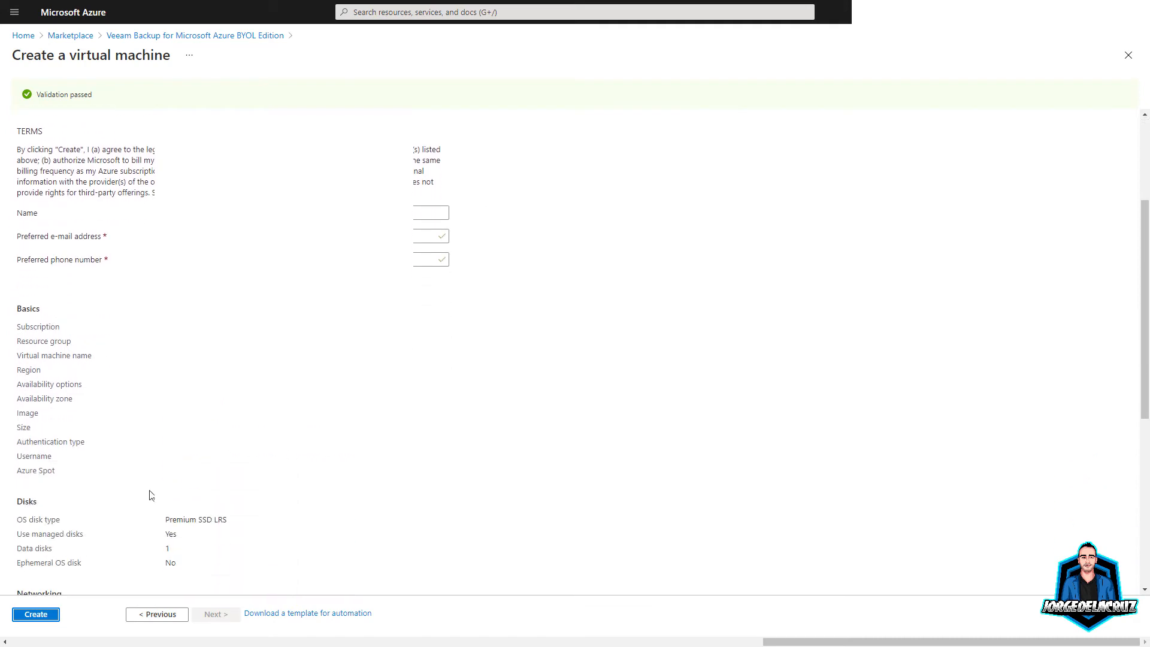
pyautogui.click(38, 615)
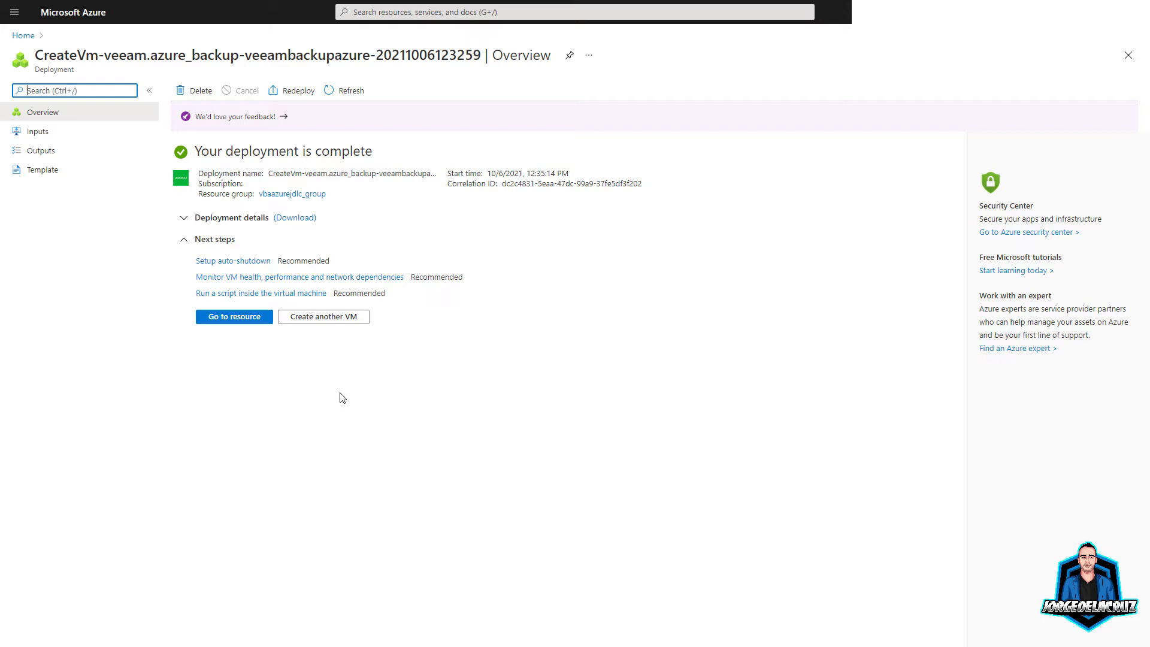
# Step: Open the vbaazurejdlc VM and copy its public IP 20.39.210.223
pyautogui.click(219, 321)
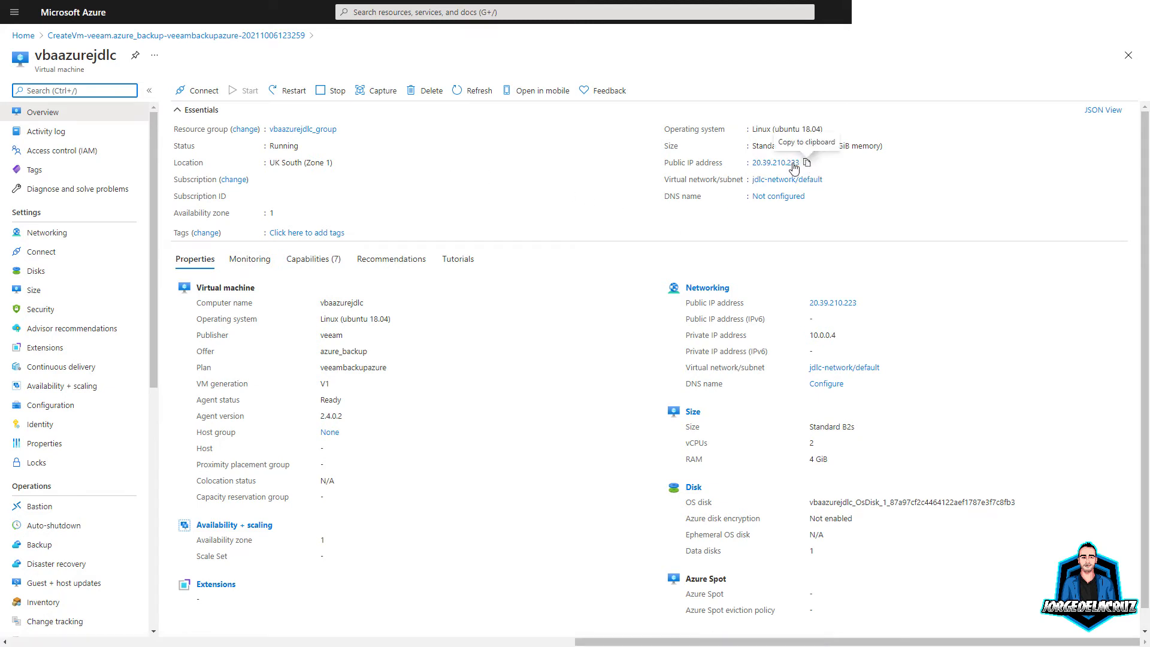
pyautogui.click(786, 164)
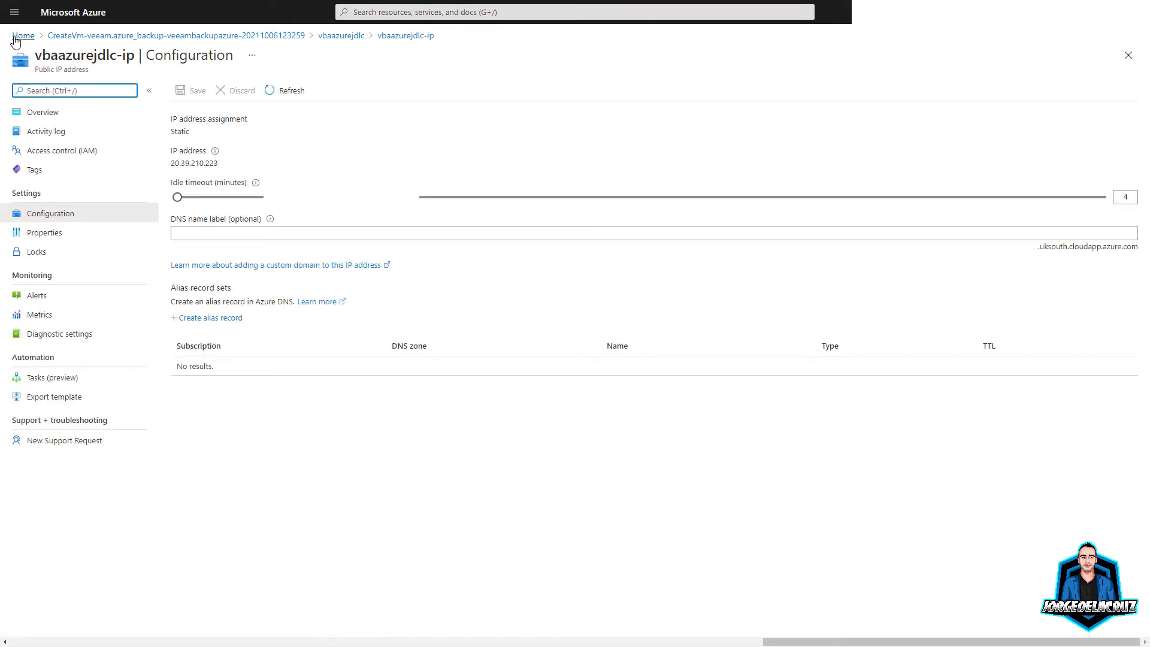
pyautogui.click(347, 36)
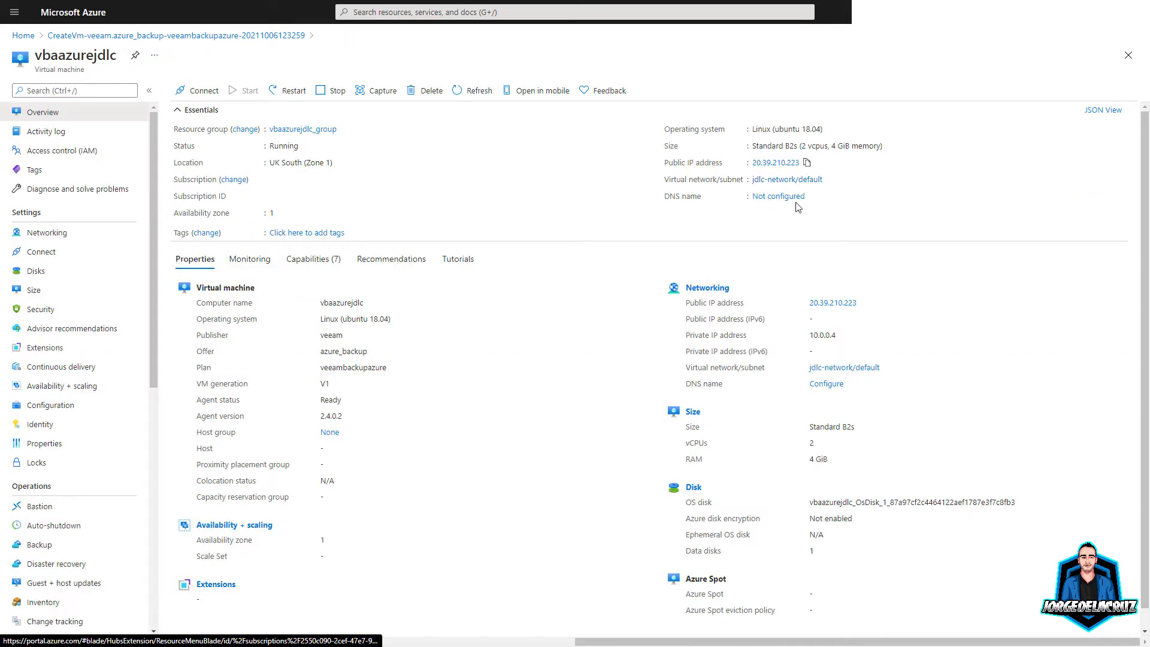
pyautogui.click(807, 163)
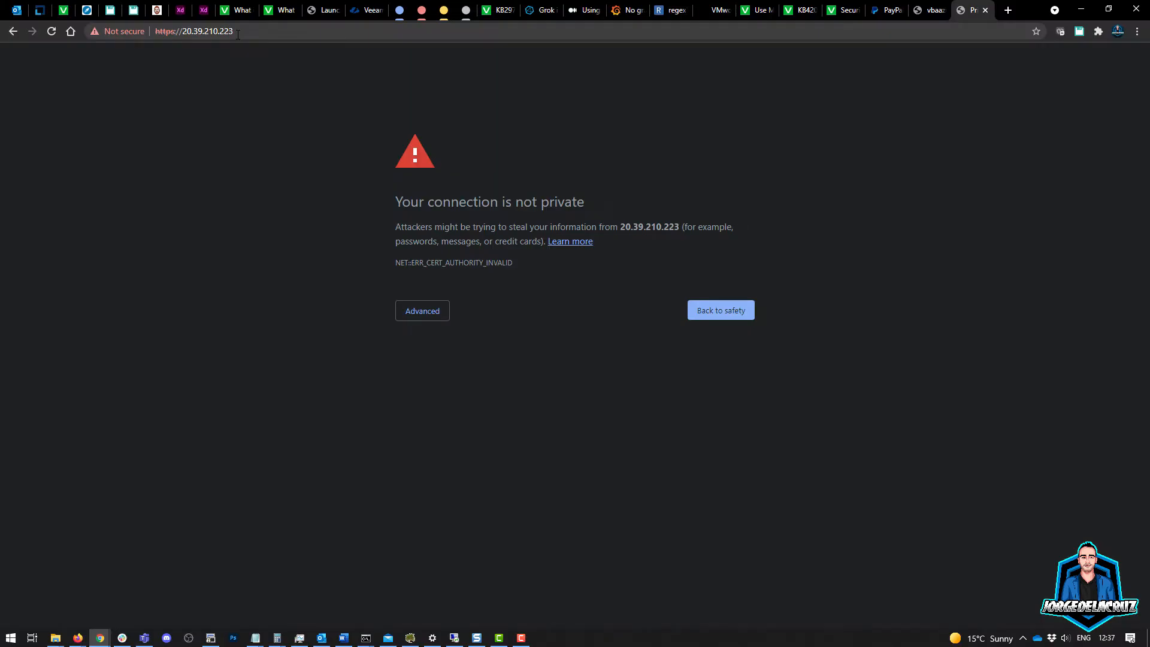
# Step: Go full screen and reveal the Advanced options on the 20.39.210.223 certificate warning
pyautogui.press('F11')
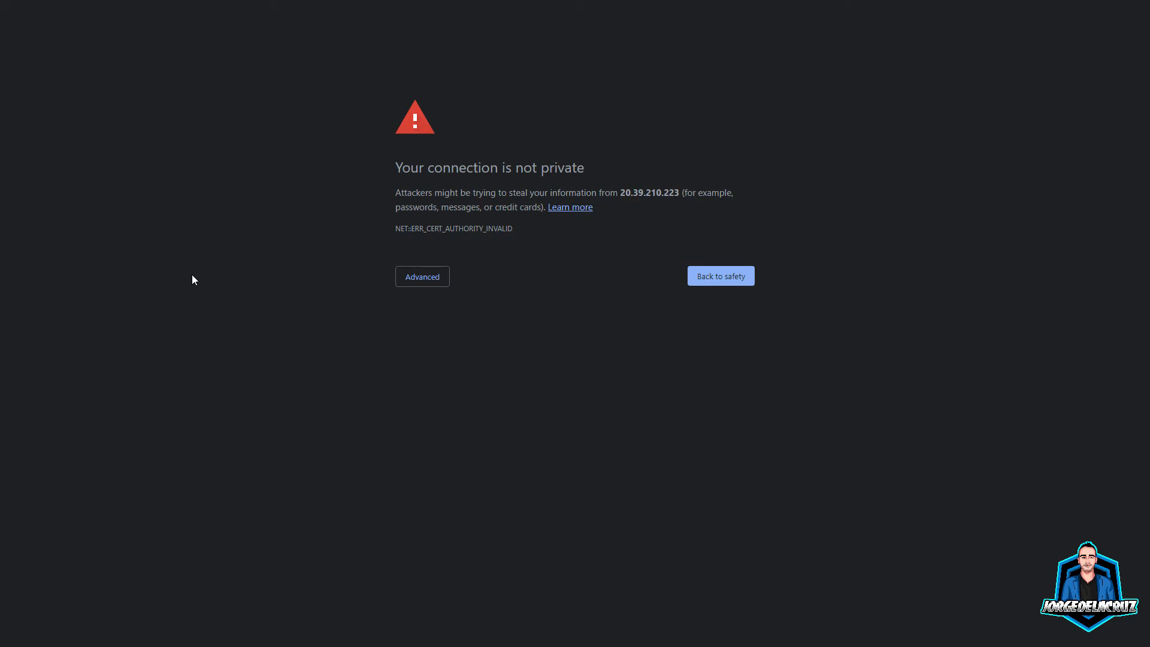
pyautogui.click(422, 276)
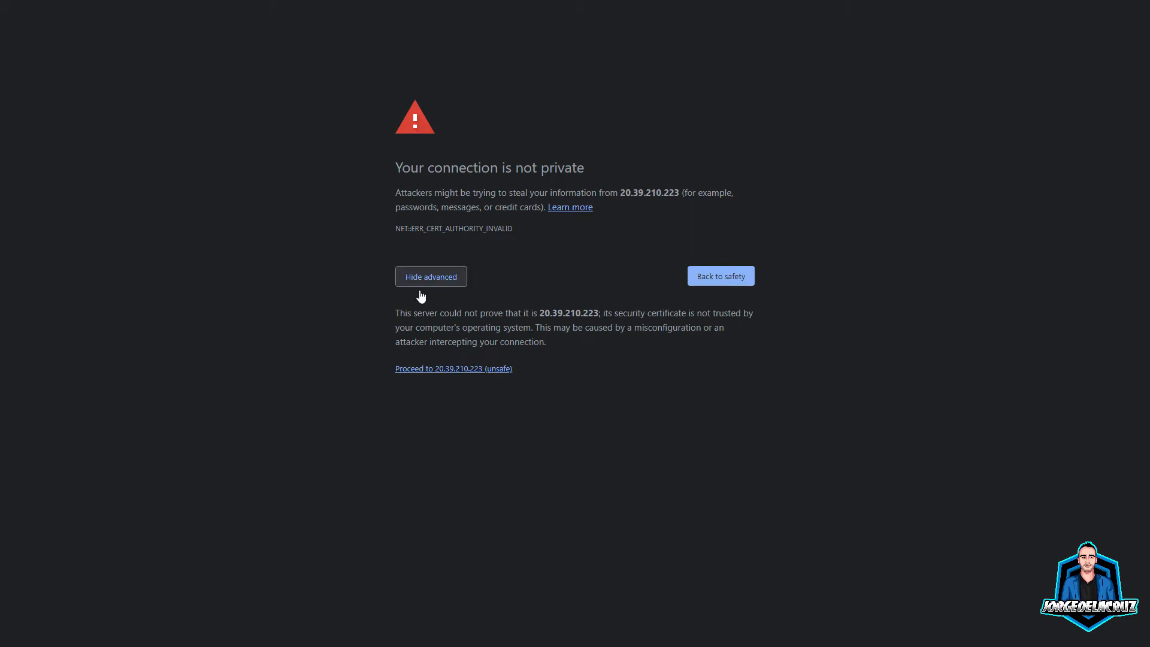
pyautogui.click(425, 369)
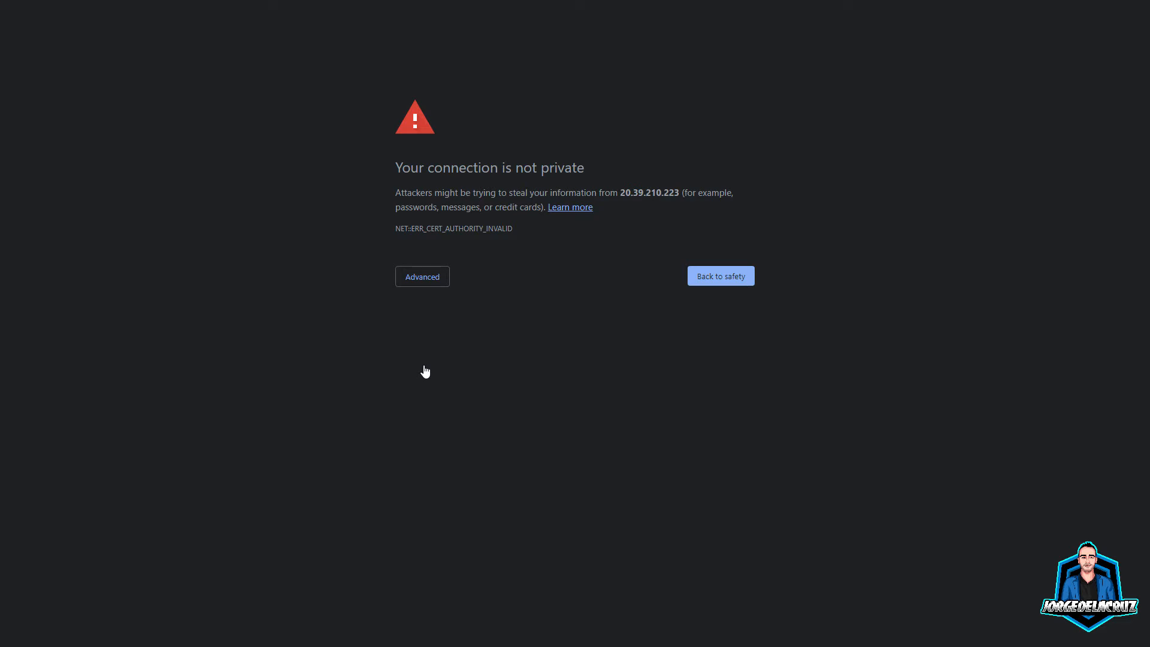
# Step: Proceed to the unsafe site and log in with the administrator username and password
pyautogui.click(465, 368)
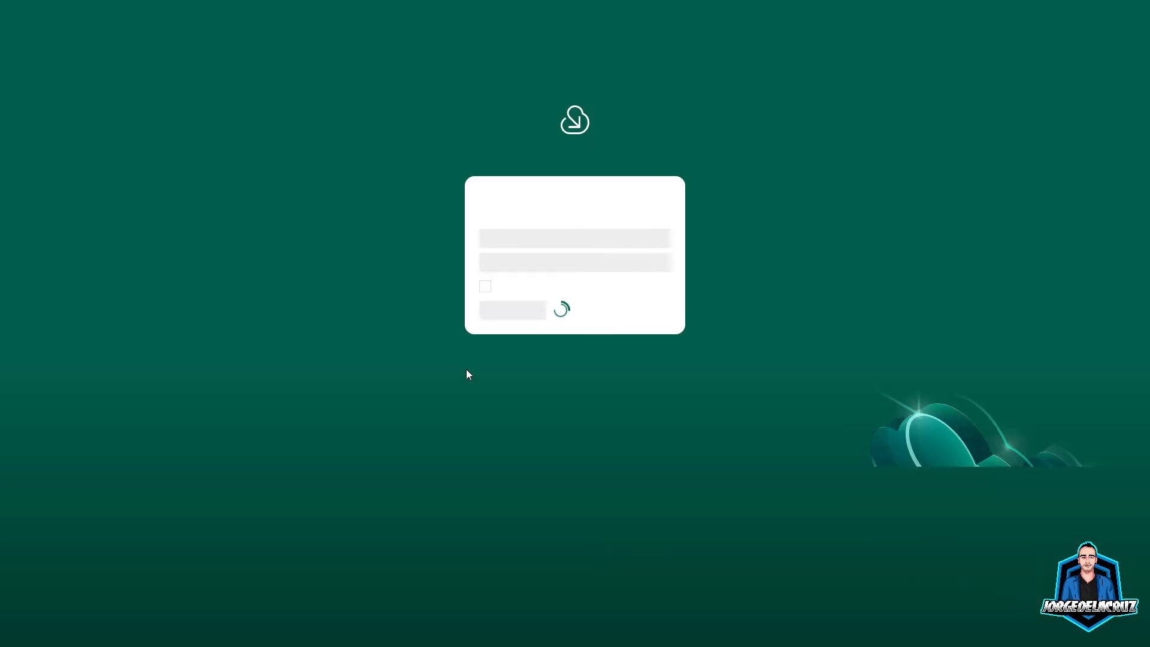
pyautogui.click(512, 238)
pyautogui.write('oper')
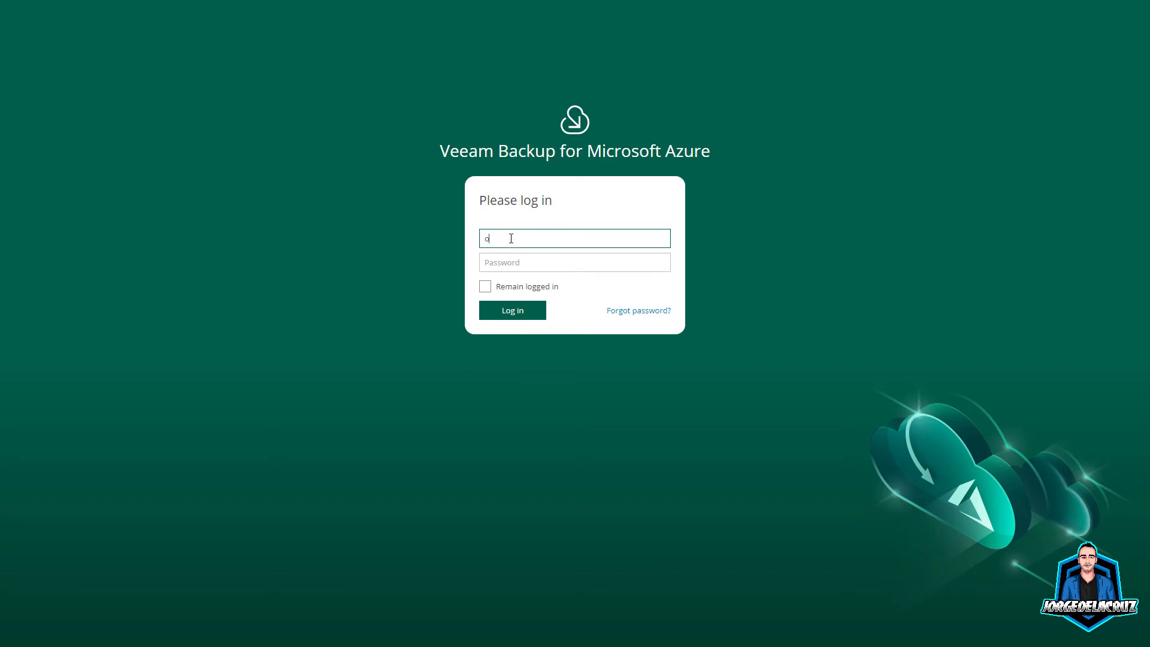
pyautogui.press('Tab')
pyautogui.write('*')
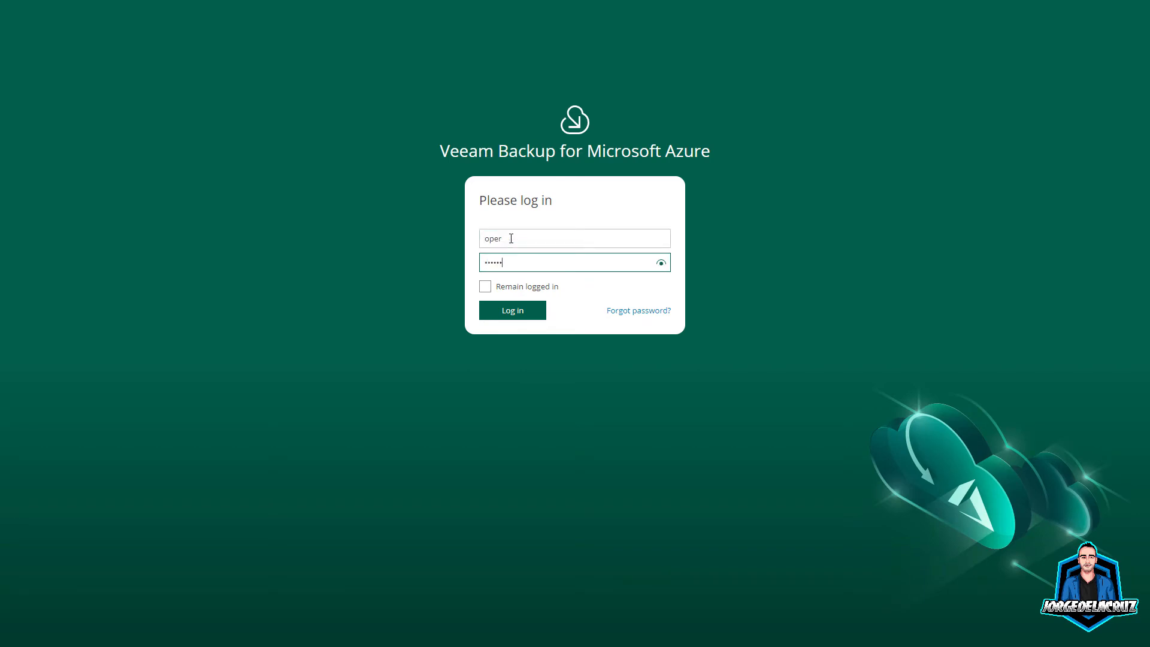
pyautogui.write('**********')
pyautogui.press('Return')
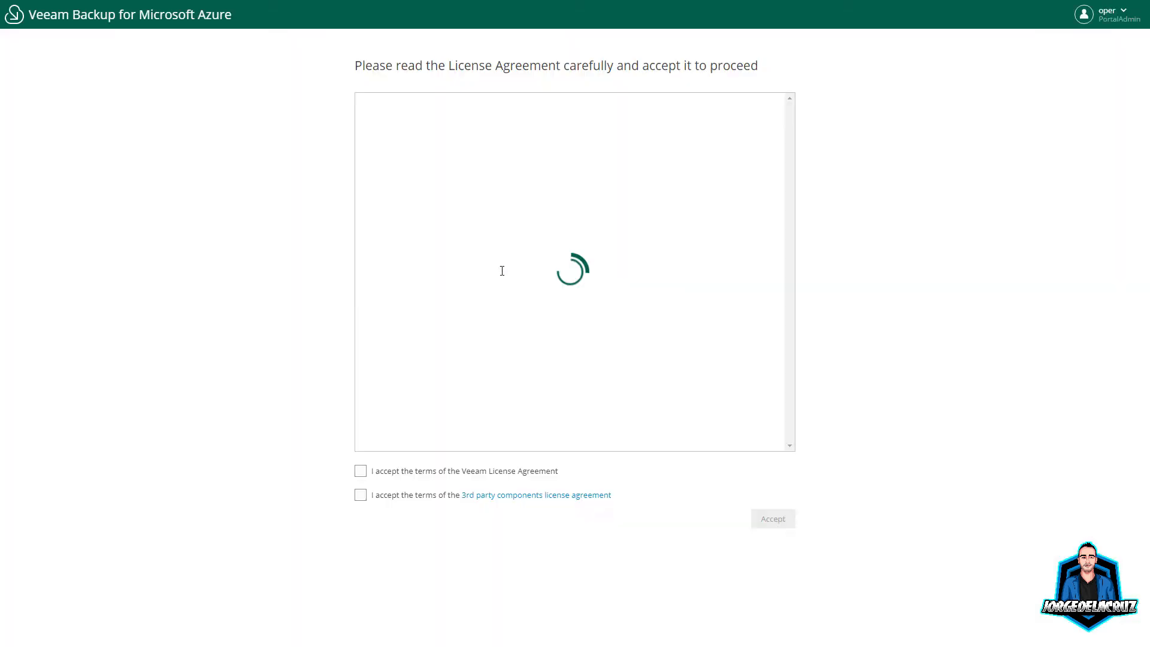
# Step: Accept the Veeam and 3rd party component license agreements
pyautogui.click(362, 470)
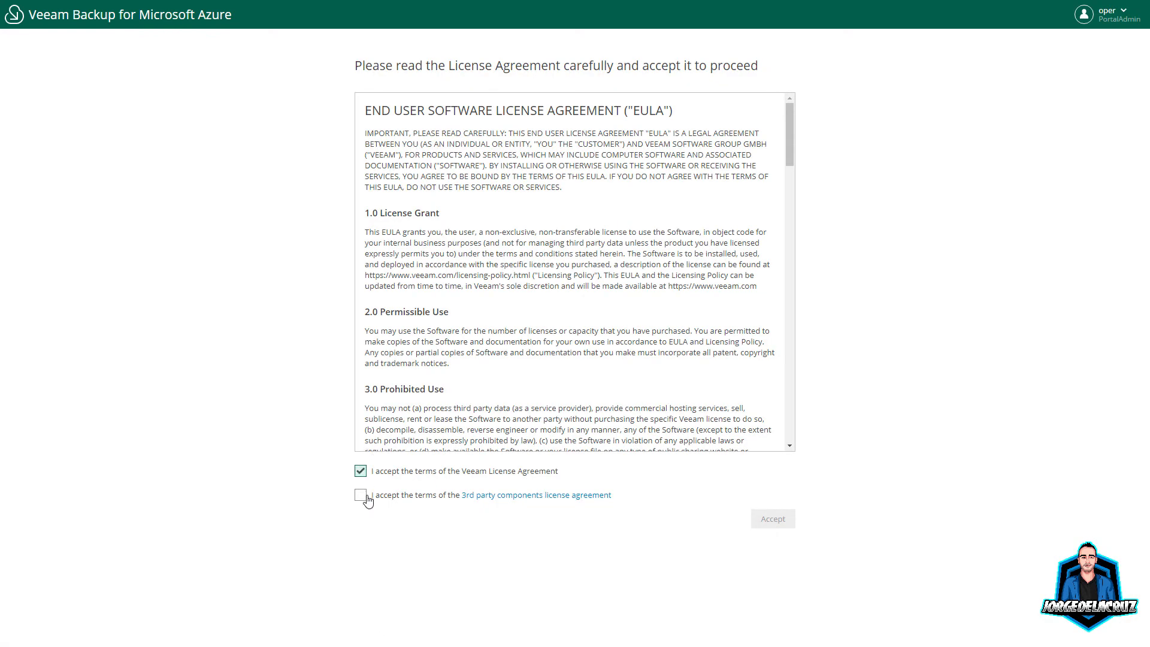
pyautogui.click(361, 495)
pyautogui.moveTo(789, 137); pyautogui.dragTo(789, 412)
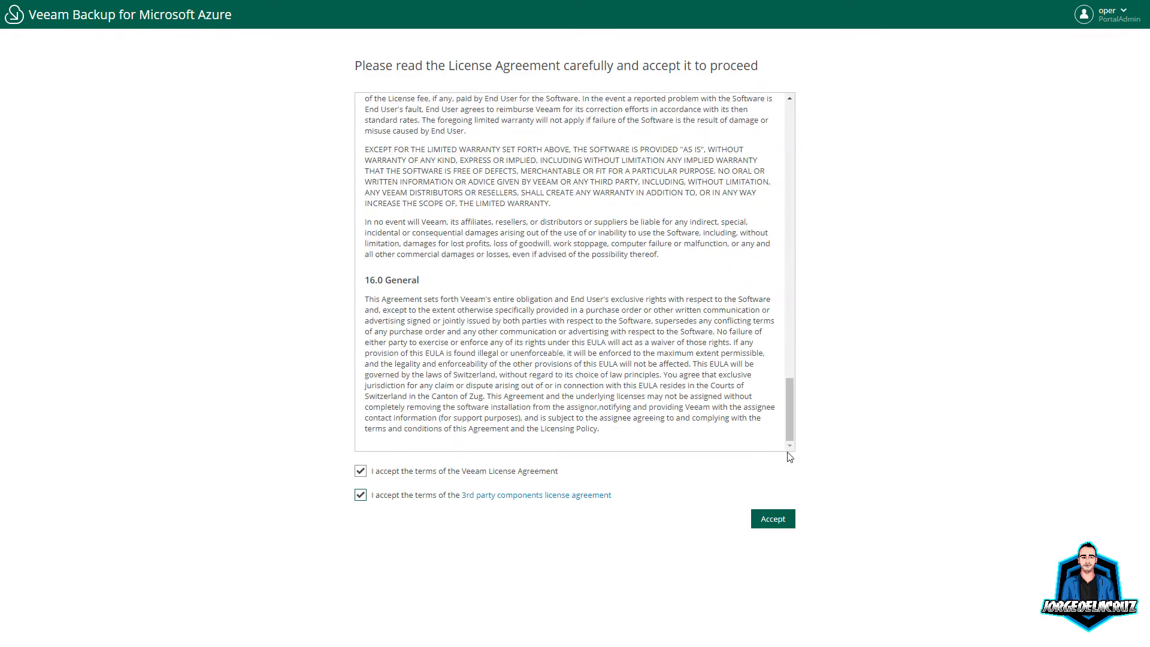
pyautogui.click(773, 519)
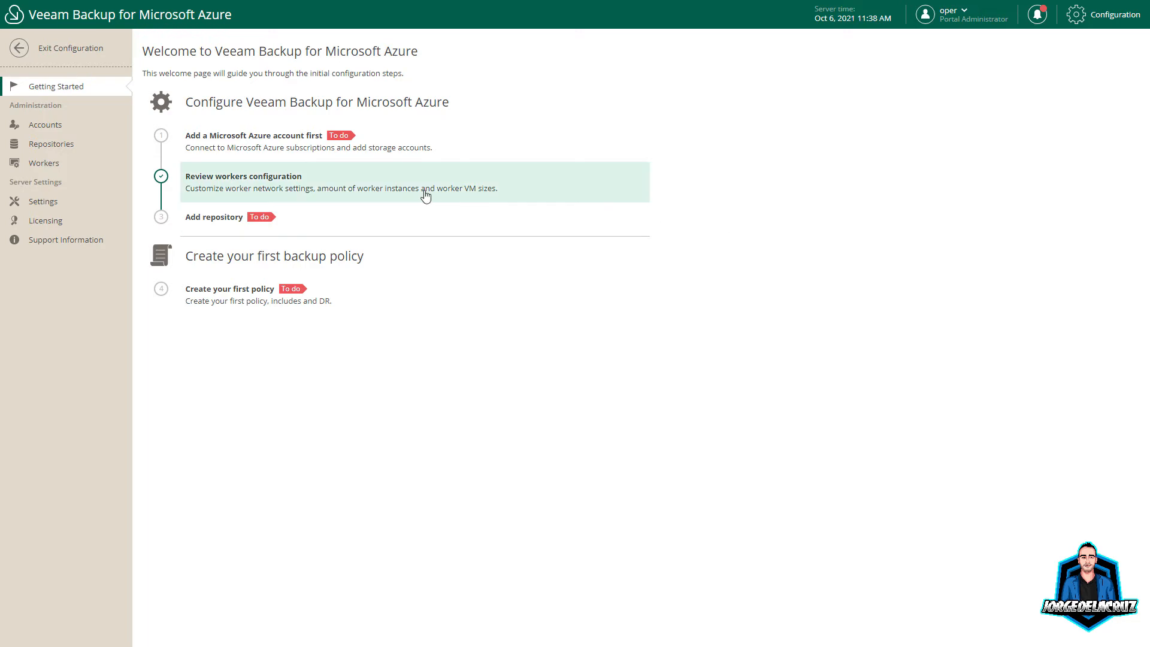
# Step: Check notifications and the version details under Support Information > Updates, then return to Getting Started
pyautogui.click(1036, 20)
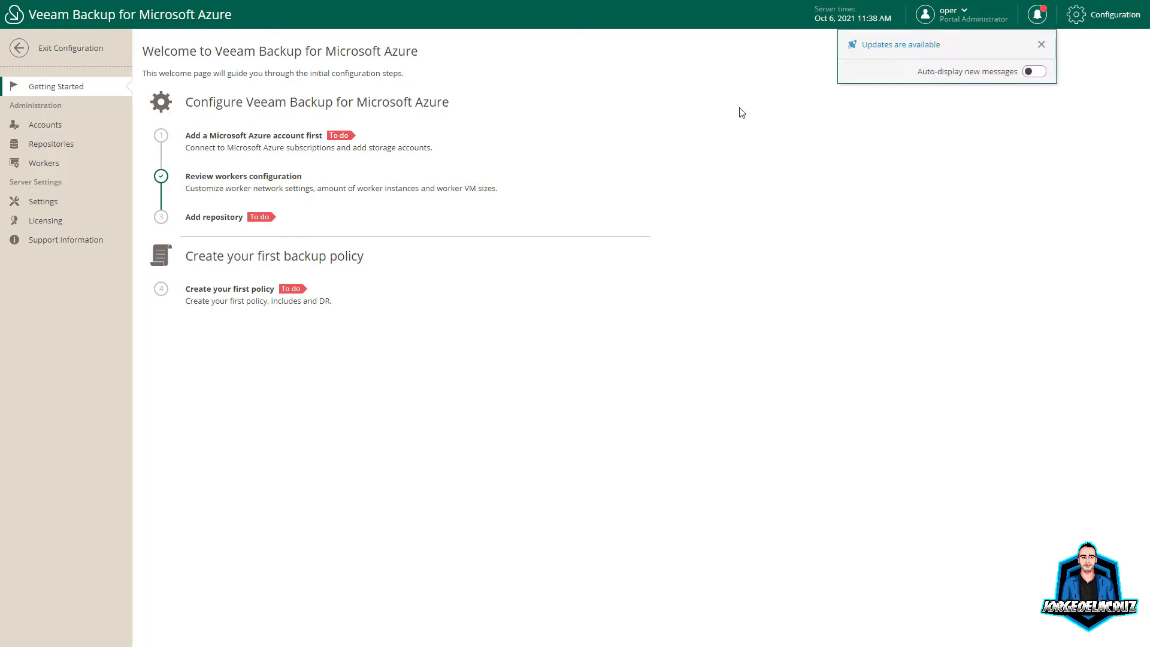
pyautogui.click(1106, 24)
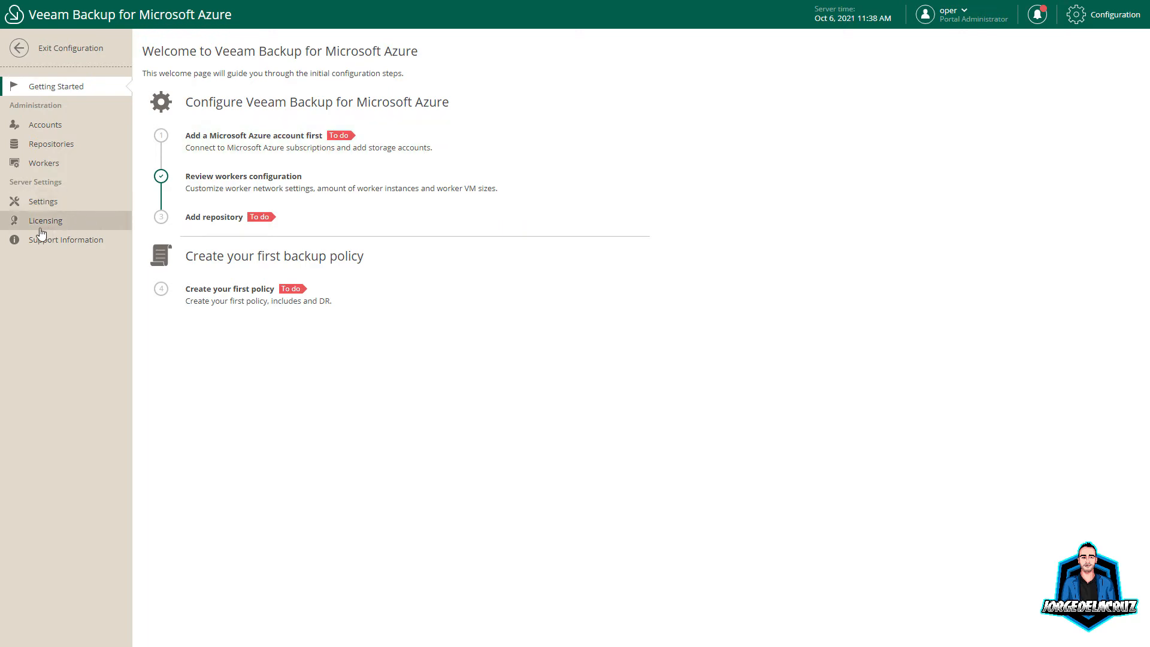
pyautogui.click(110, 238)
pyautogui.click(290, 49)
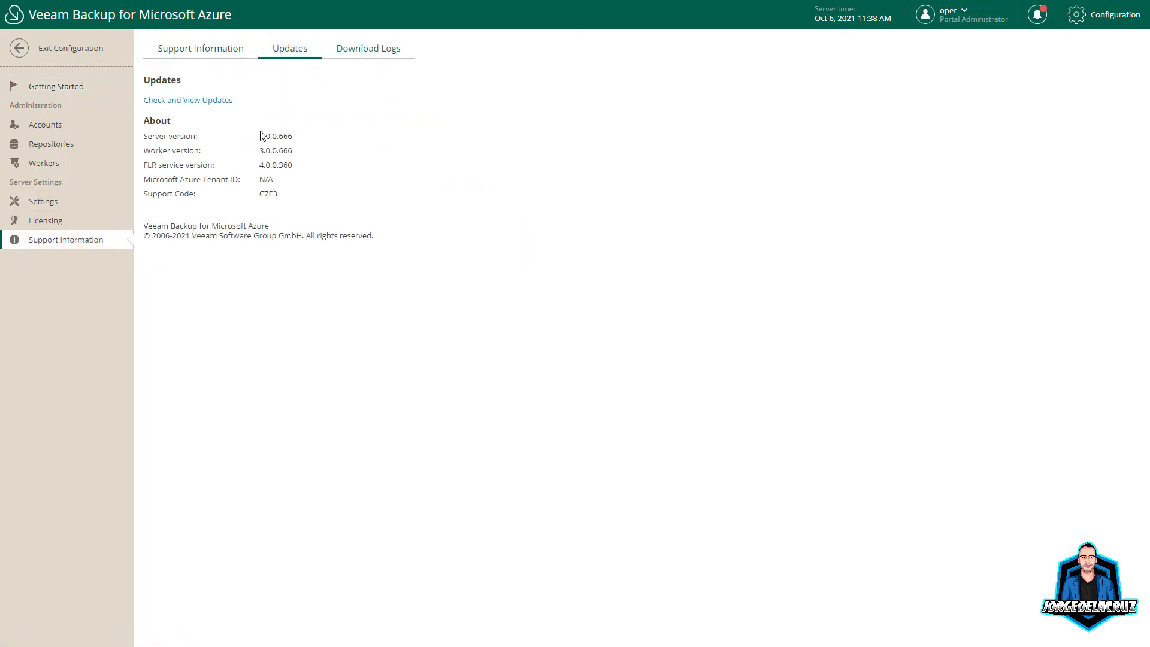
pyautogui.moveTo(260, 135); pyautogui.dragTo(318, 146)
pyautogui.click(302, 192)
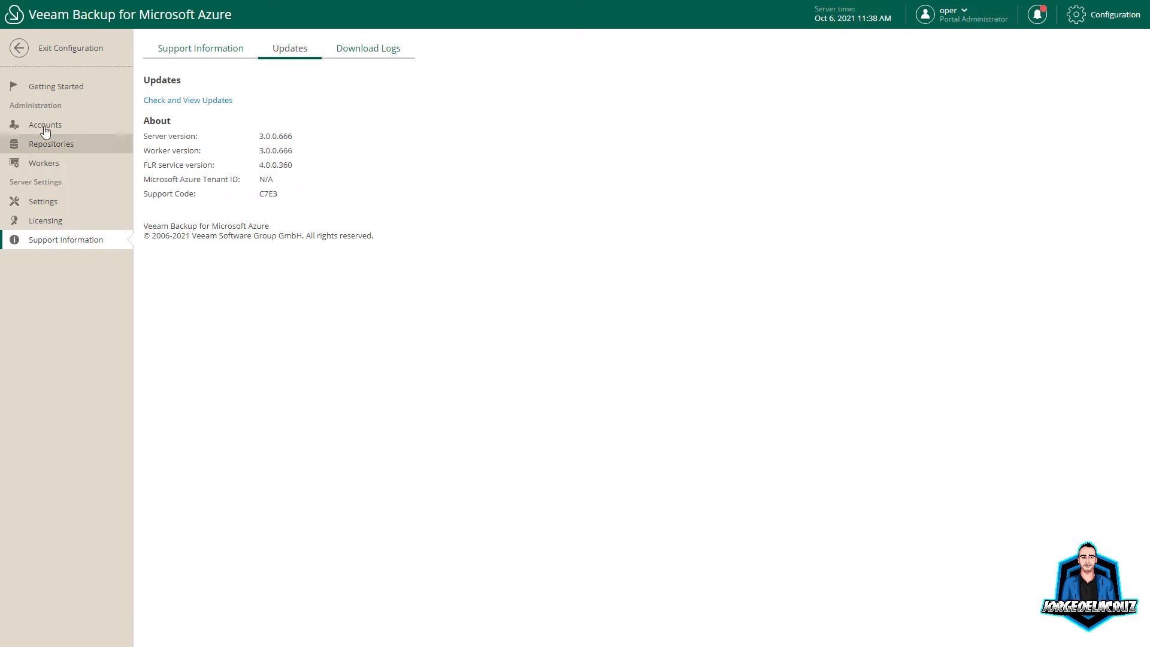
pyautogui.click(44, 84)
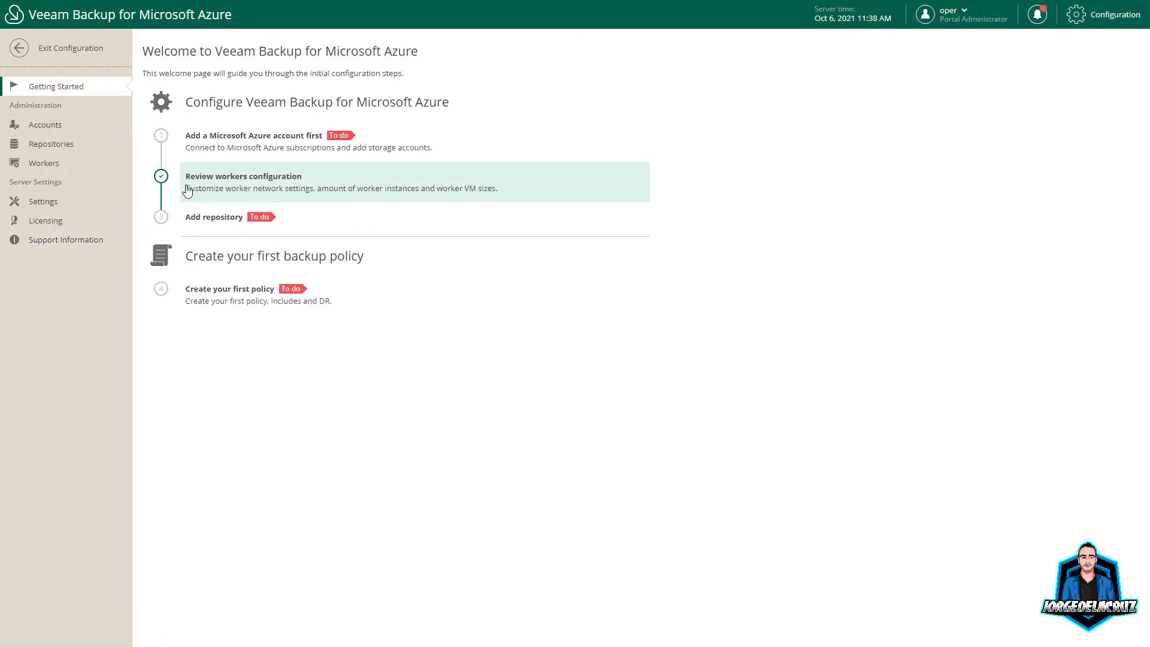
# Step: Add an Azure account named AZURE-ACCOUNT-JDLC, reusing the name as its description
pyautogui.click(289, 142)
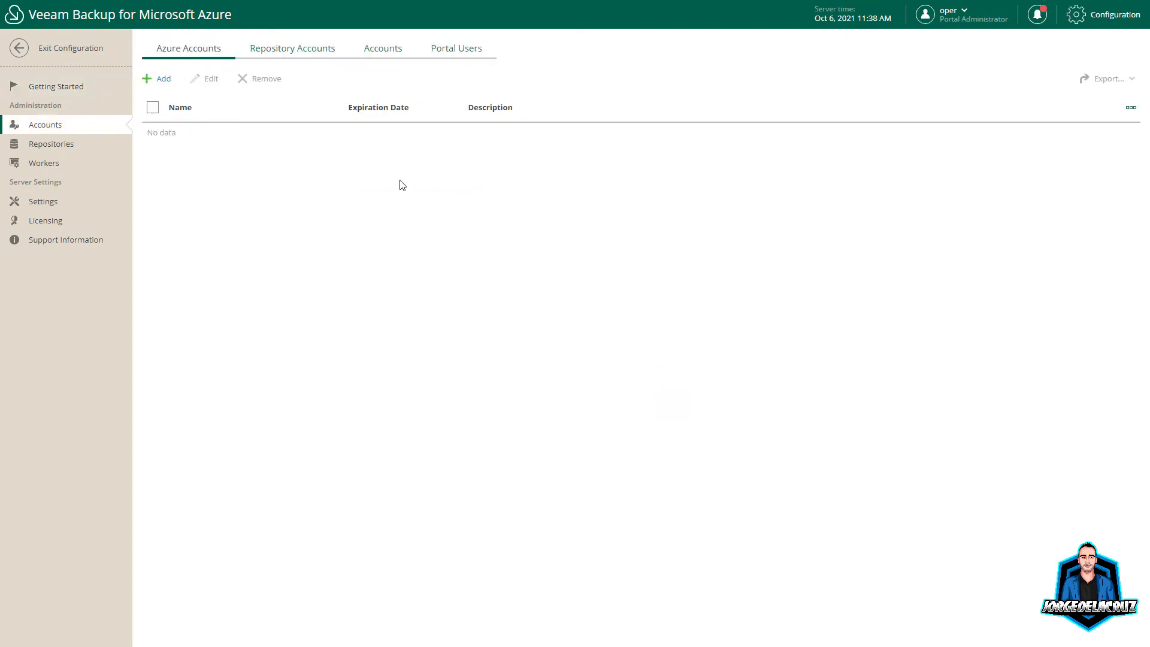
pyautogui.click(162, 81)
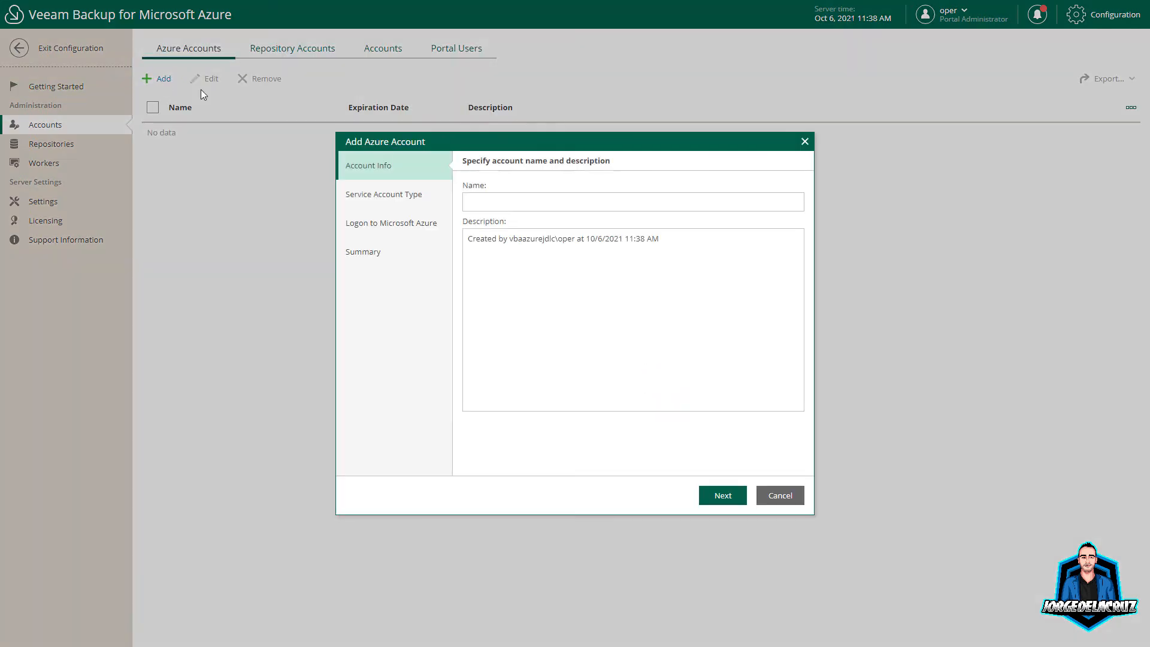
pyautogui.click(479, 209)
pyautogui.write('AZURE')
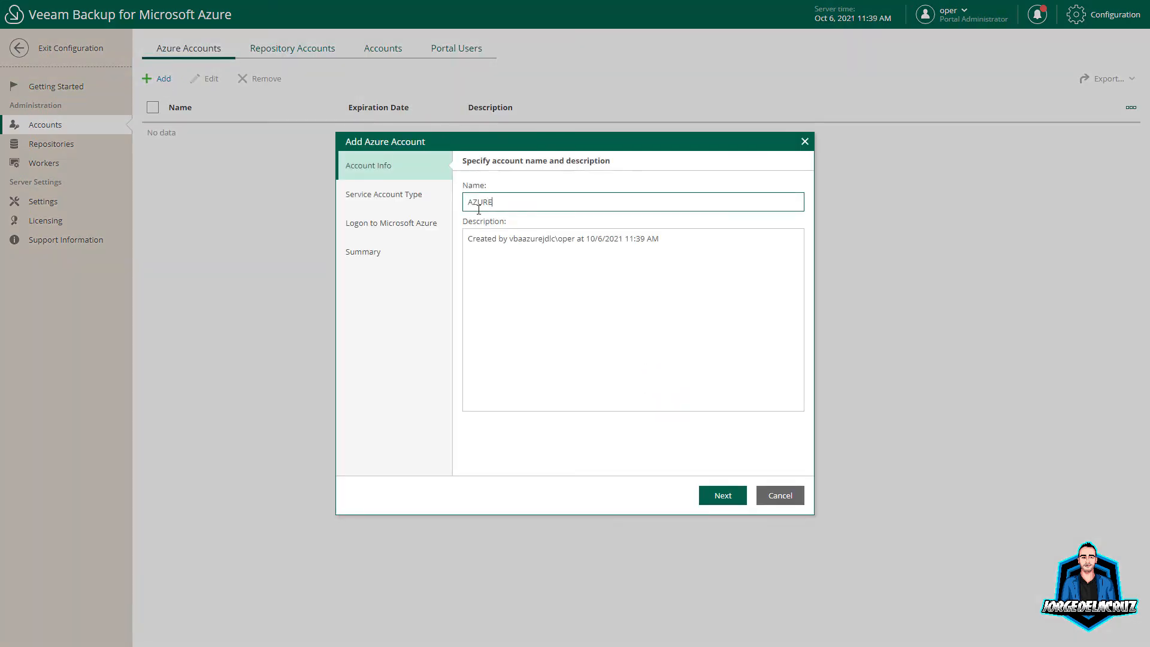
pyautogui.write('-ACCOUNT-JDLC')
pyautogui.hotkey('ctrl', 'a')
pyautogui.hotkey('ctrl', 'c')
pyautogui.click(562, 318)
pyautogui.hotkey('shift', 'Home')
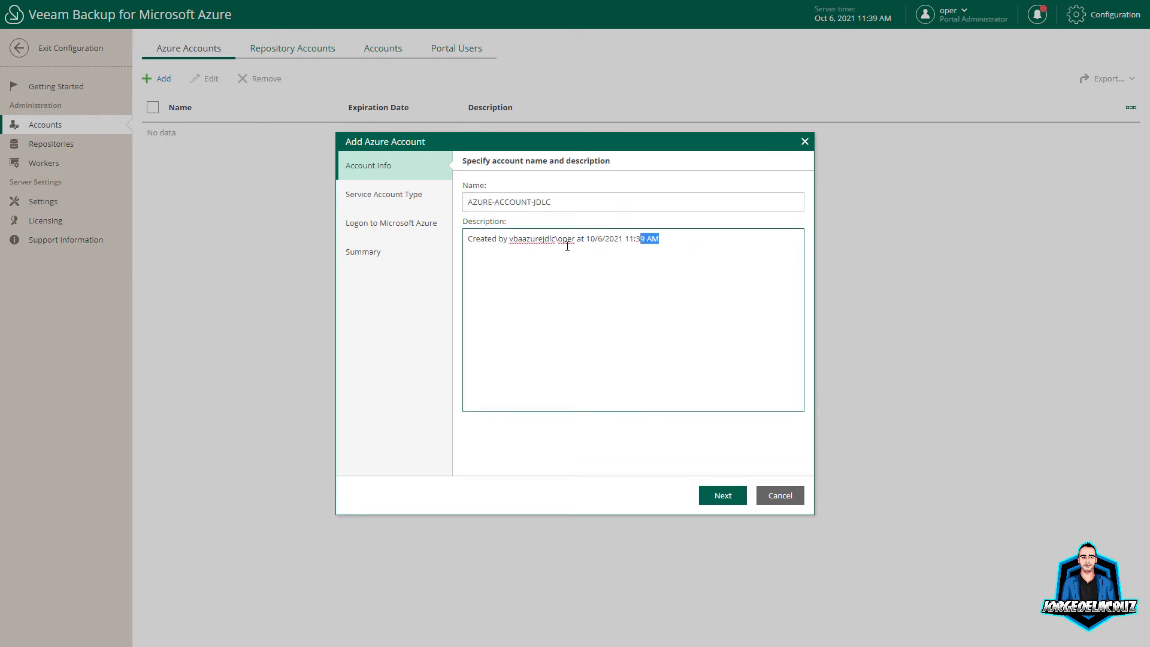
pyautogui.hotkey('ctrl', 'v')
# Step: Keep automatic service account creation, copy the device code and open the devicelogin link
pyautogui.click(721, 497)
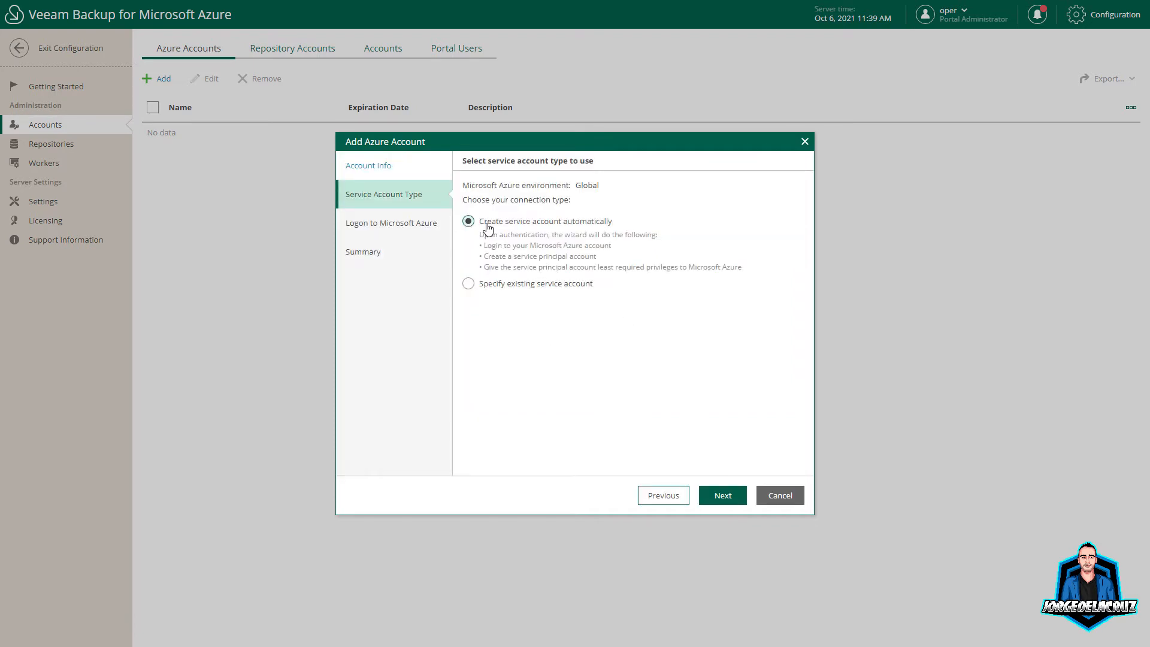
pyautogui.click(721, 495)
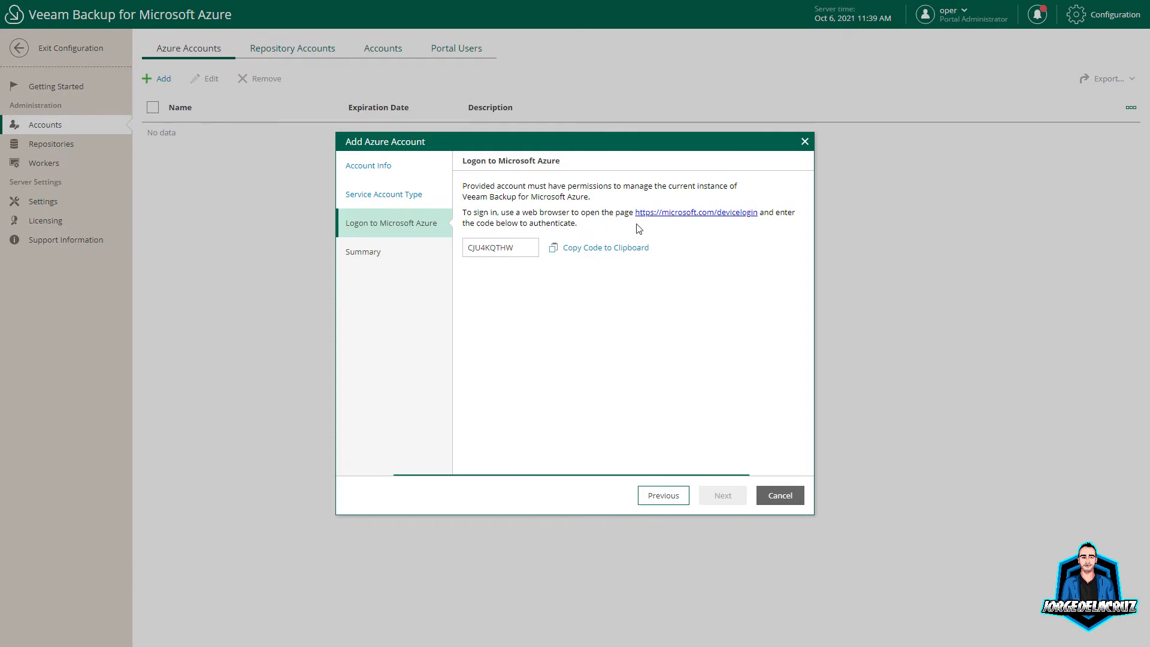
pyautogui.click(589, 249)
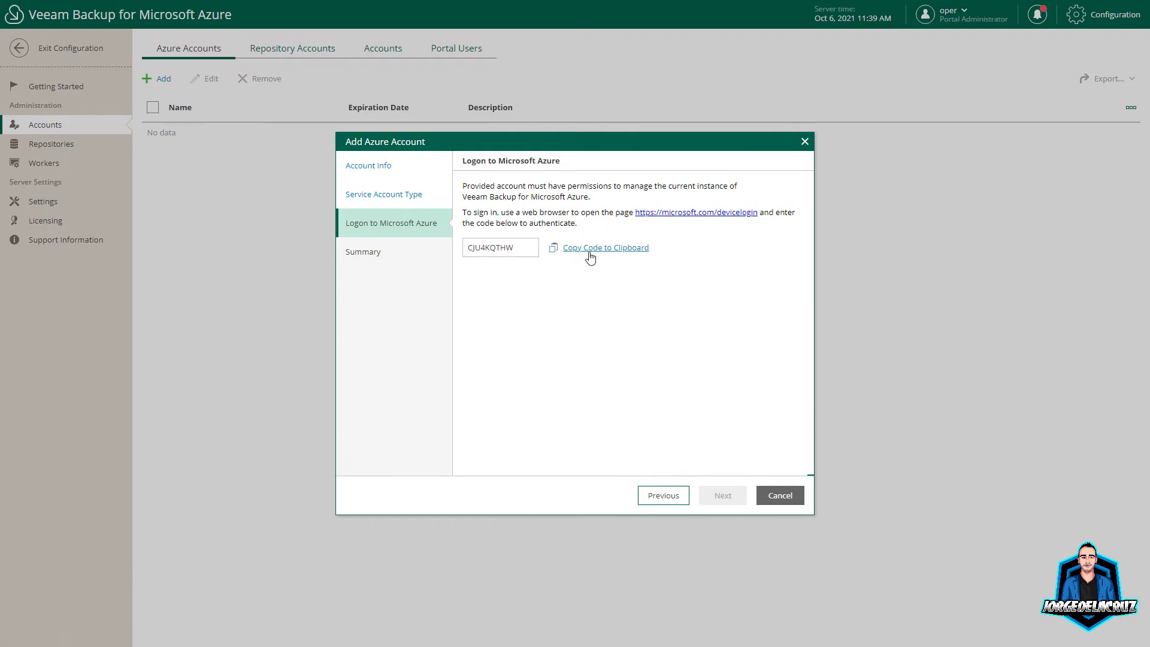
pyautogui.click(685, 215)
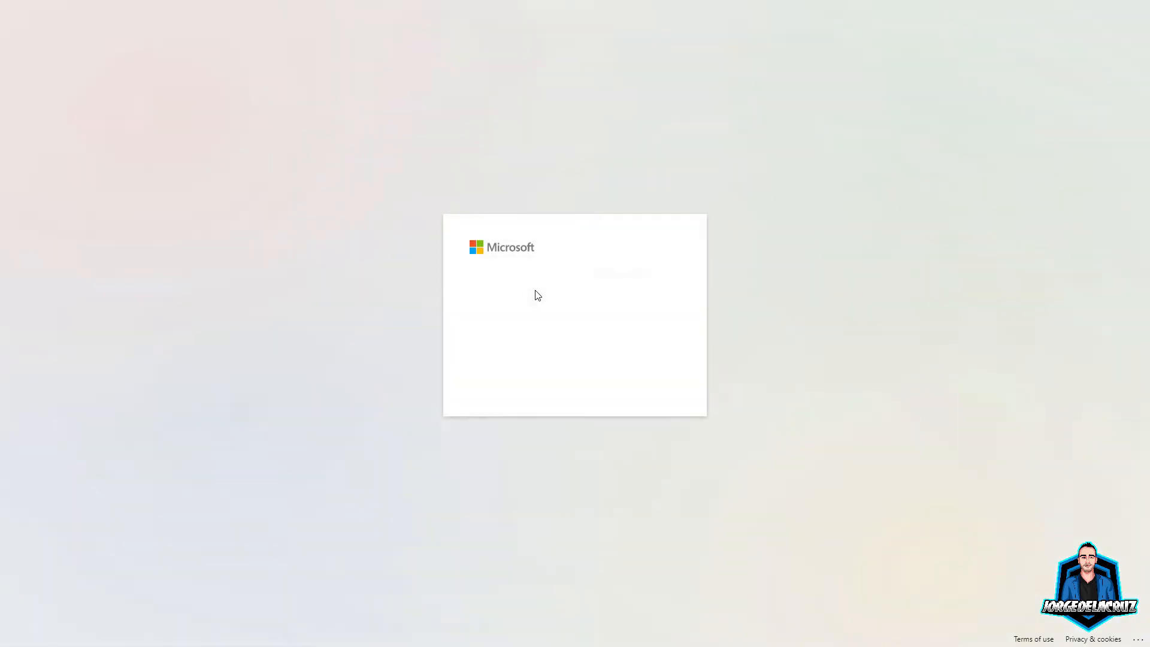
# Step: Paste the device code, confirm the Azure CLI sign-in, and exit full screen
pyautogui.hotkey('ctrl', 'v')
pyautogui.click(644, 380)
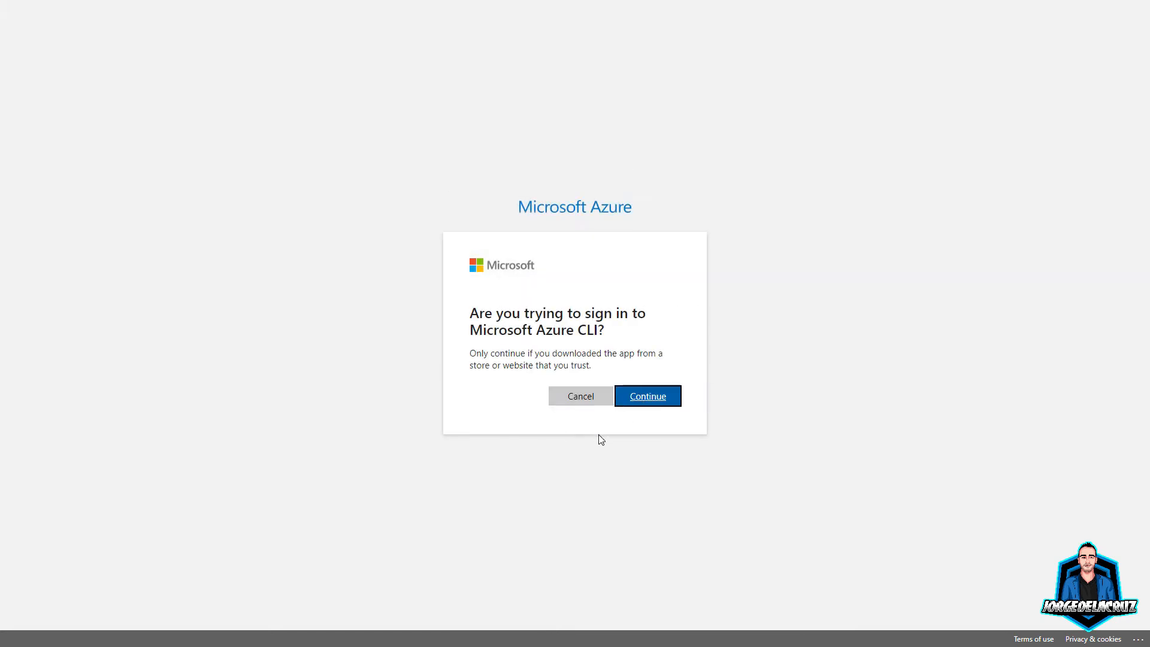
pyautogui.click(646, 400)
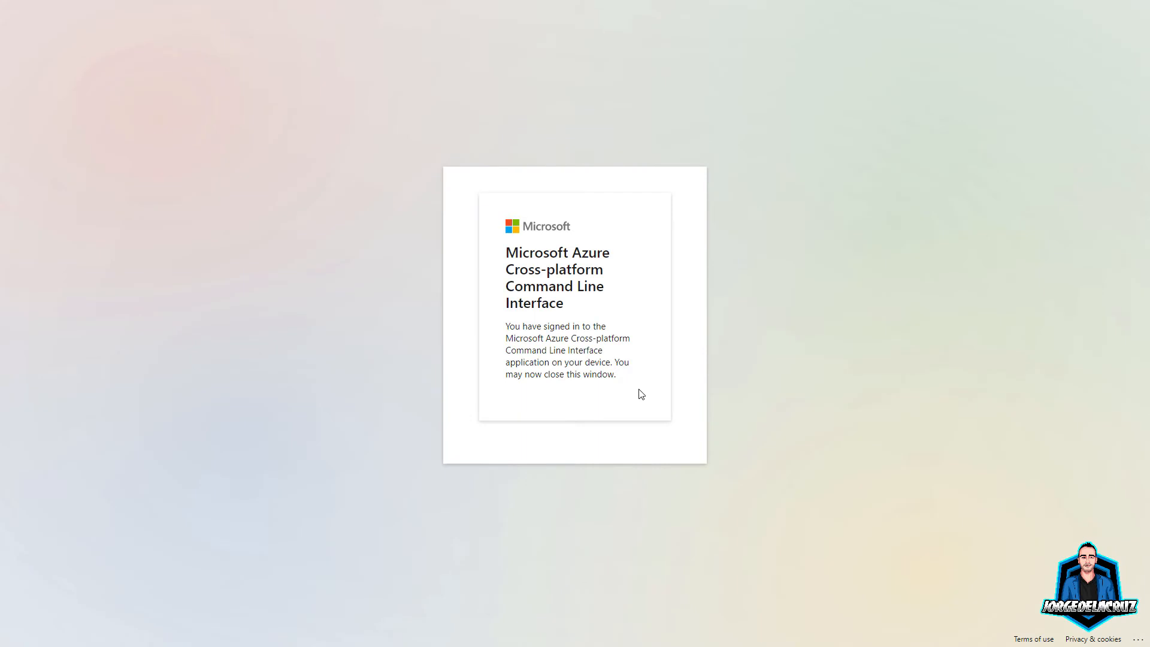
pyautogui.press('F11')
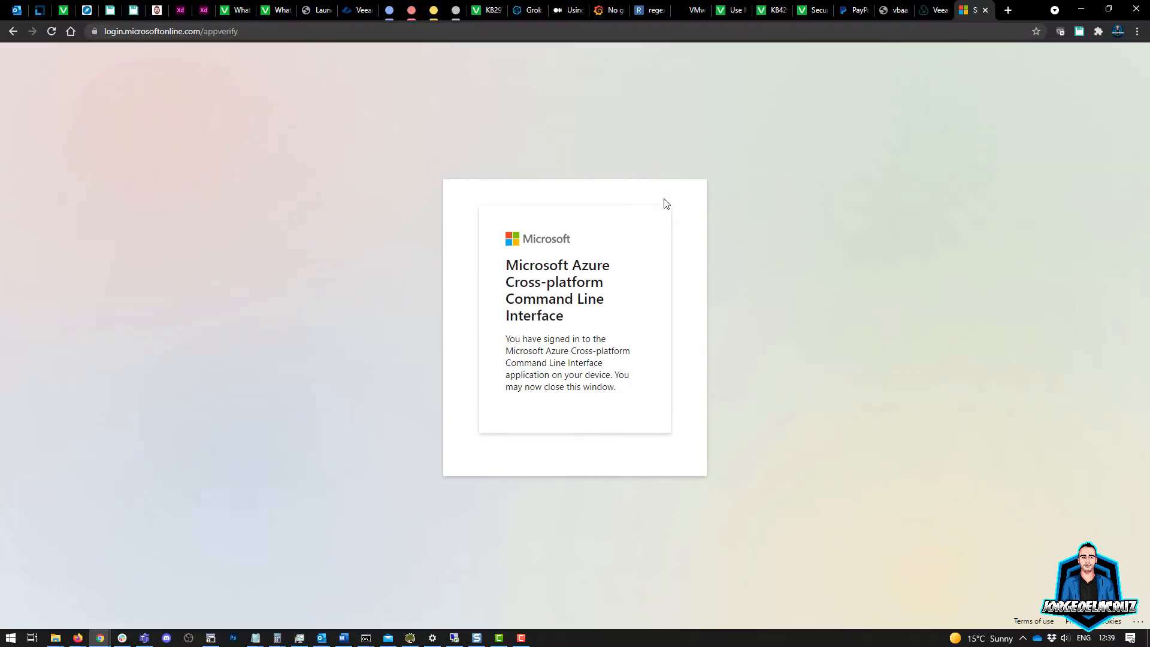
# Step: Close the sign-in tab and complete the wizard so AZURE-ACCOUNT-JDLC joins the Azure Accounts list
pyautogui.click(983, 10)
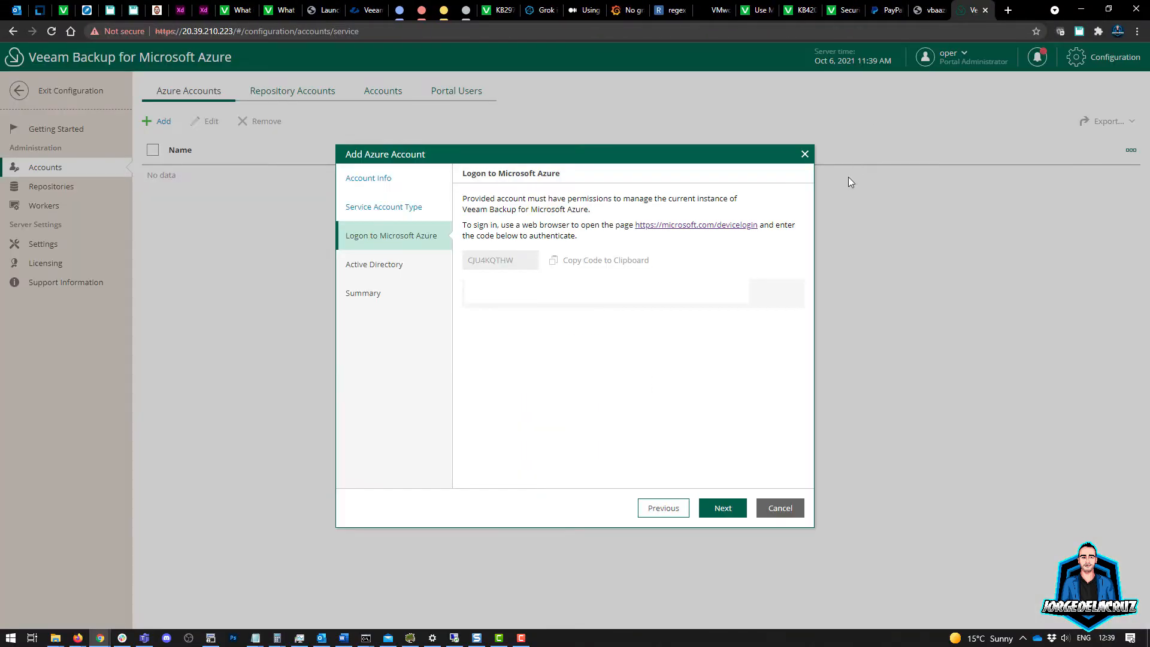
pyautogui.press('F11')
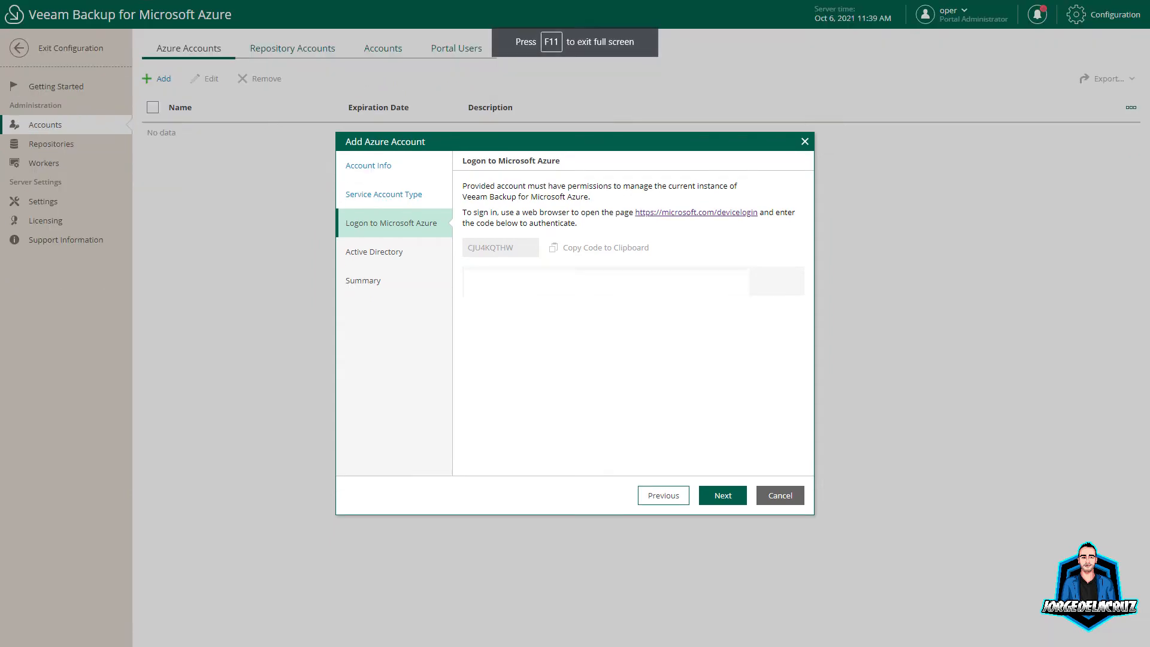
pyautogui.click(720, 497)
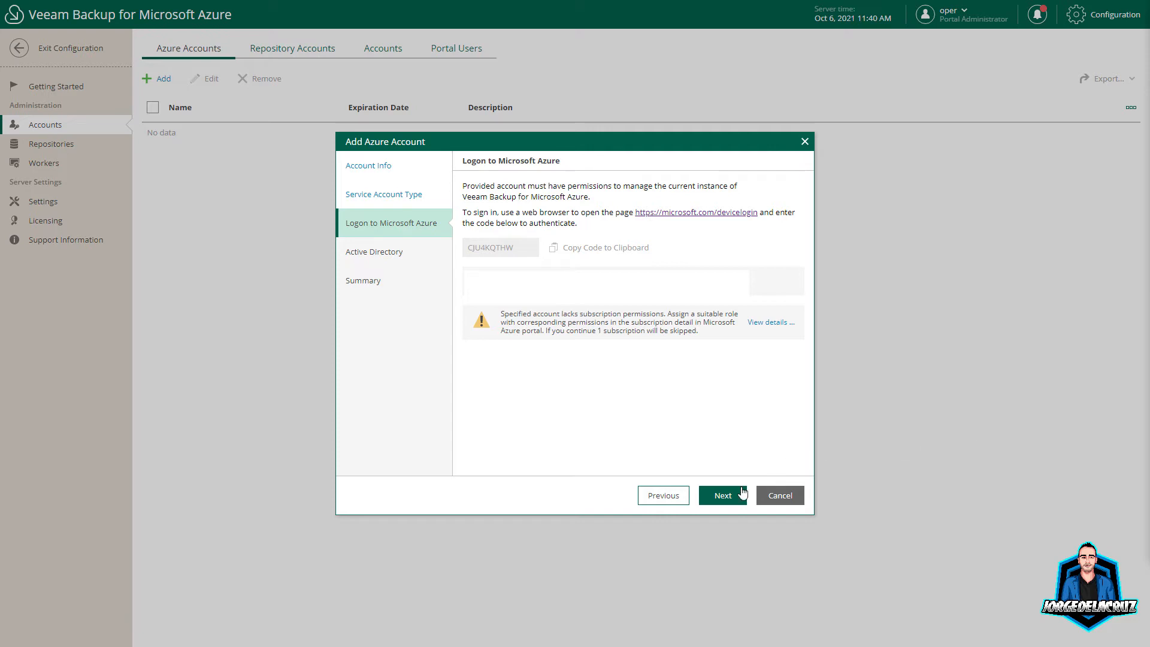
pyautogui.click(715, 496)
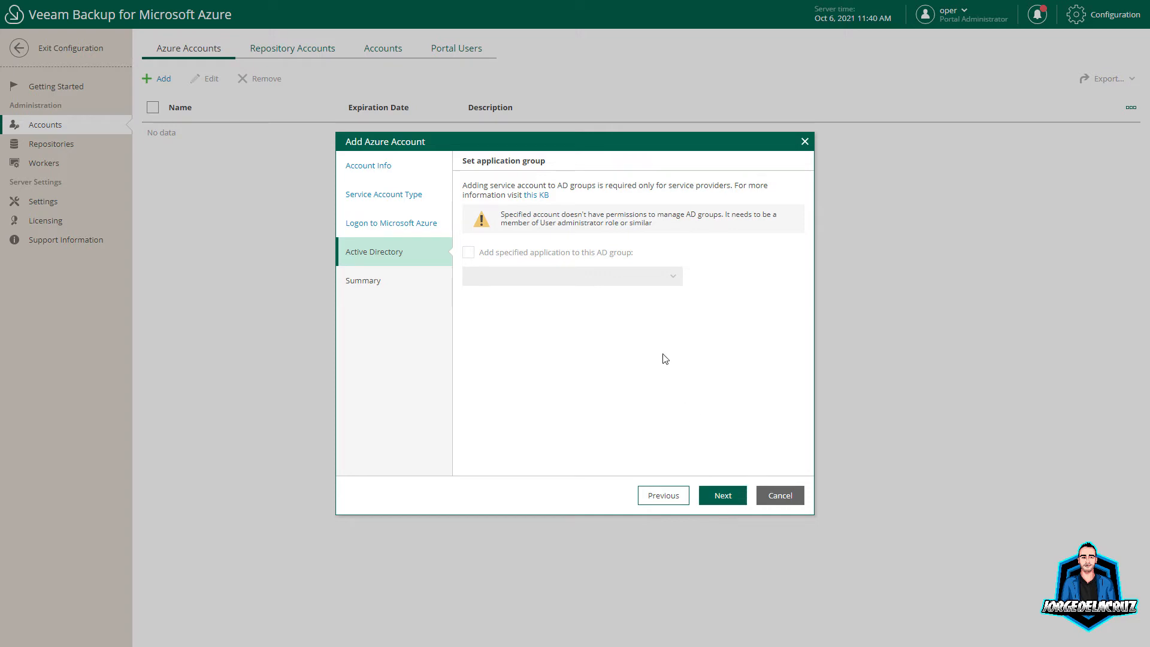
pyautogui.click(731, 500)
pyautogui.click(718, 494)
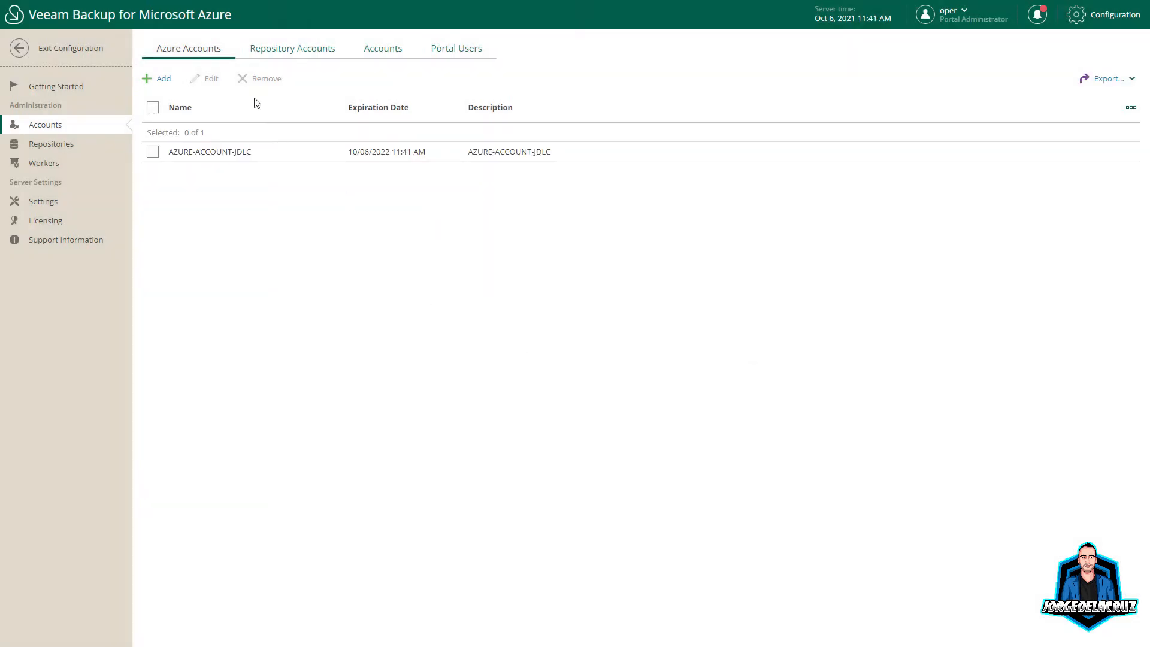
# Step: Start a new repository account named VBA-AZURE-REPO, with its name copied into the description
pyautogui.click(275, 49)
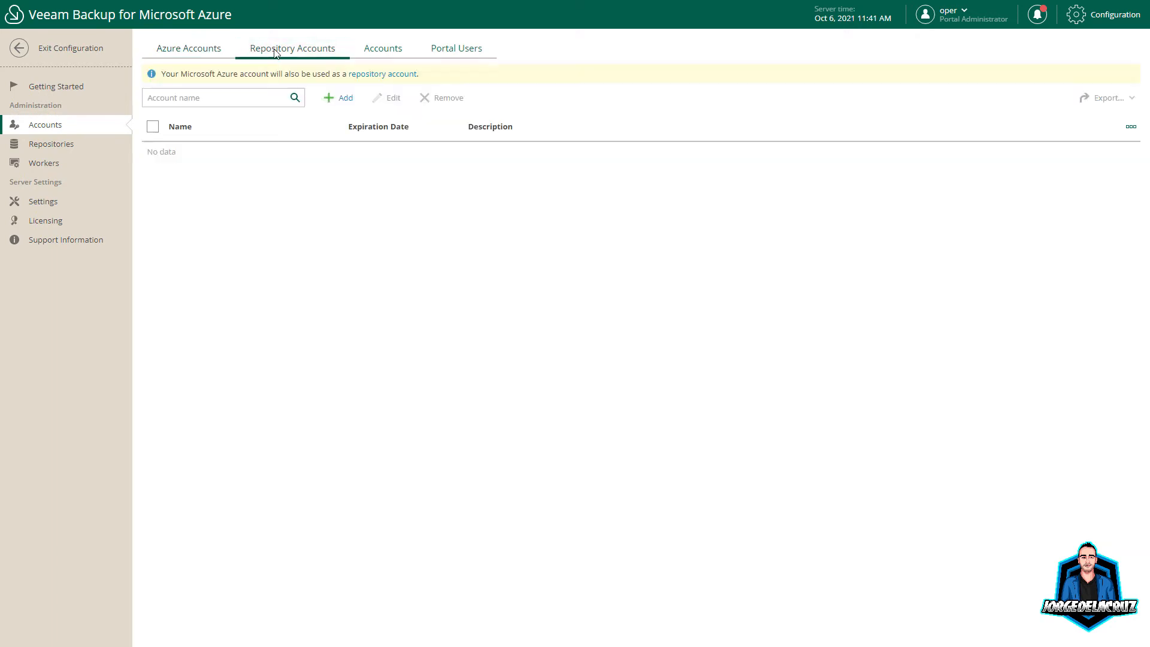
pyautogui.click(340, 101)
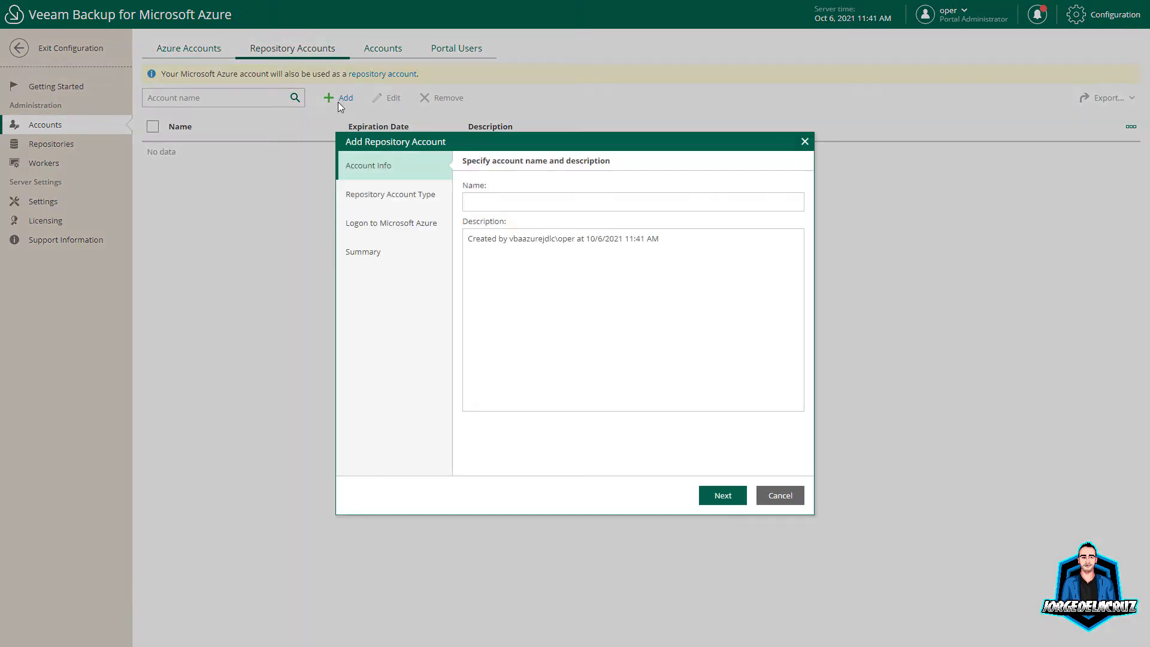
pyautogui.click(488, 200)
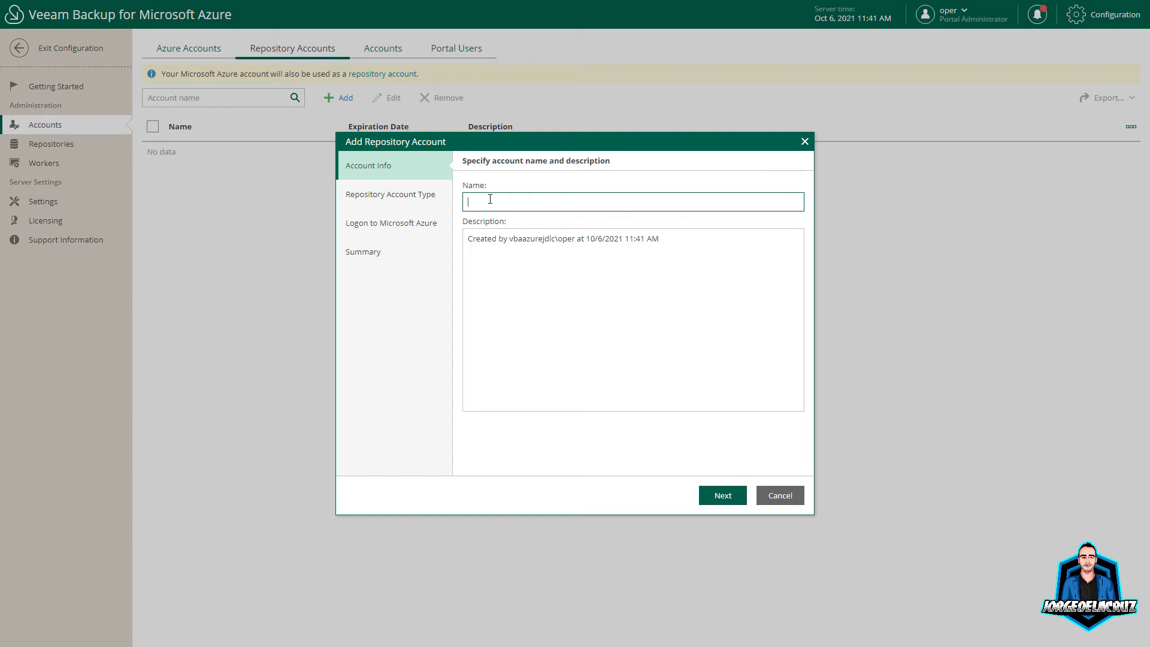
pyautogui.write('VBA-AZURE-REPO')
pyautogui.hotkey('ctrl', 'a')
pyautogui.click(687, 239)
pyautogui.hotkey('ctrl', 'a')
pyautogui.hotkey('ctrl', 'v')
# Step: Choose automatic repository account creation and continue to the Azure logon step
pyautogui.click(723, 495)
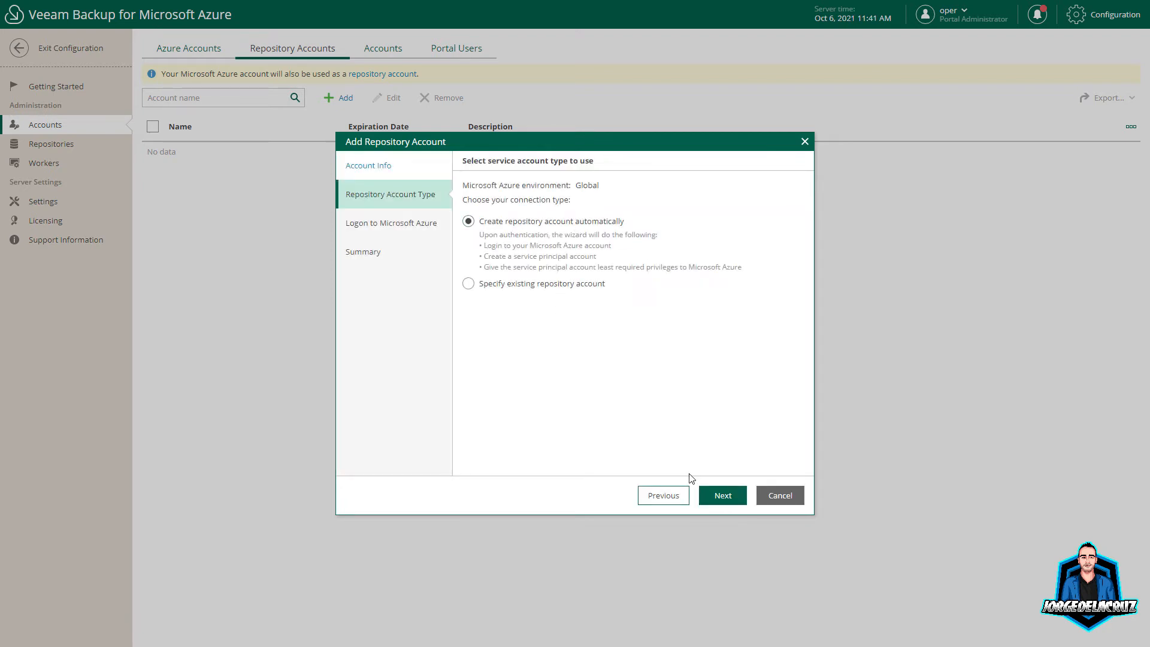
pyautogui.click(722, 500)
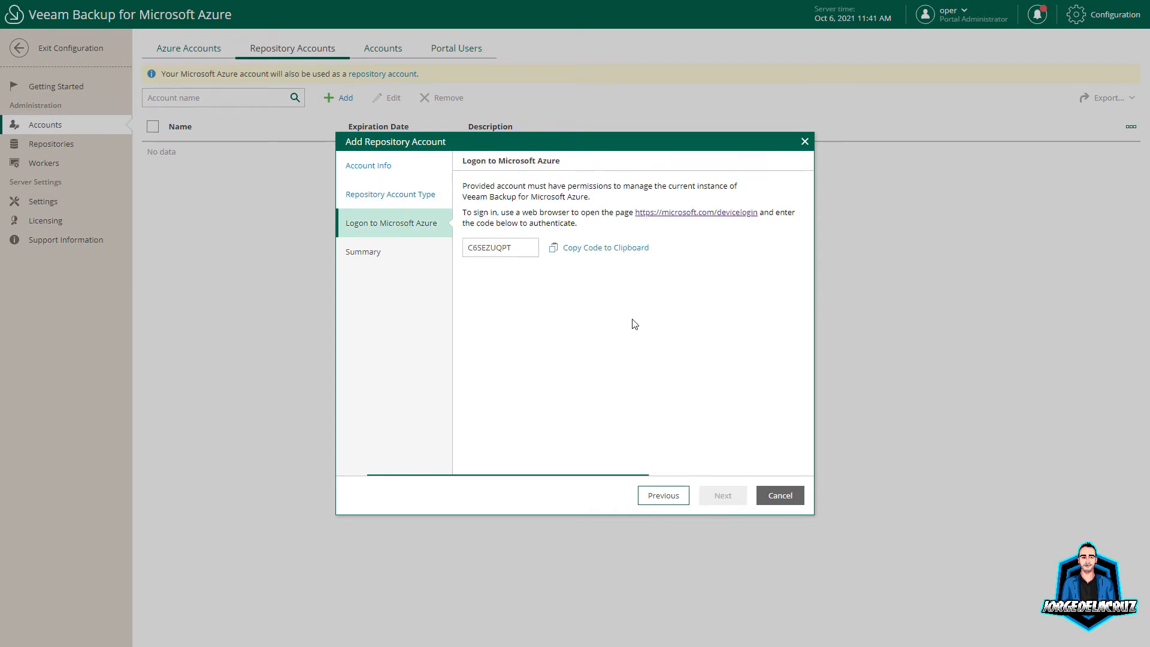
pyautogui.click(640, 502)
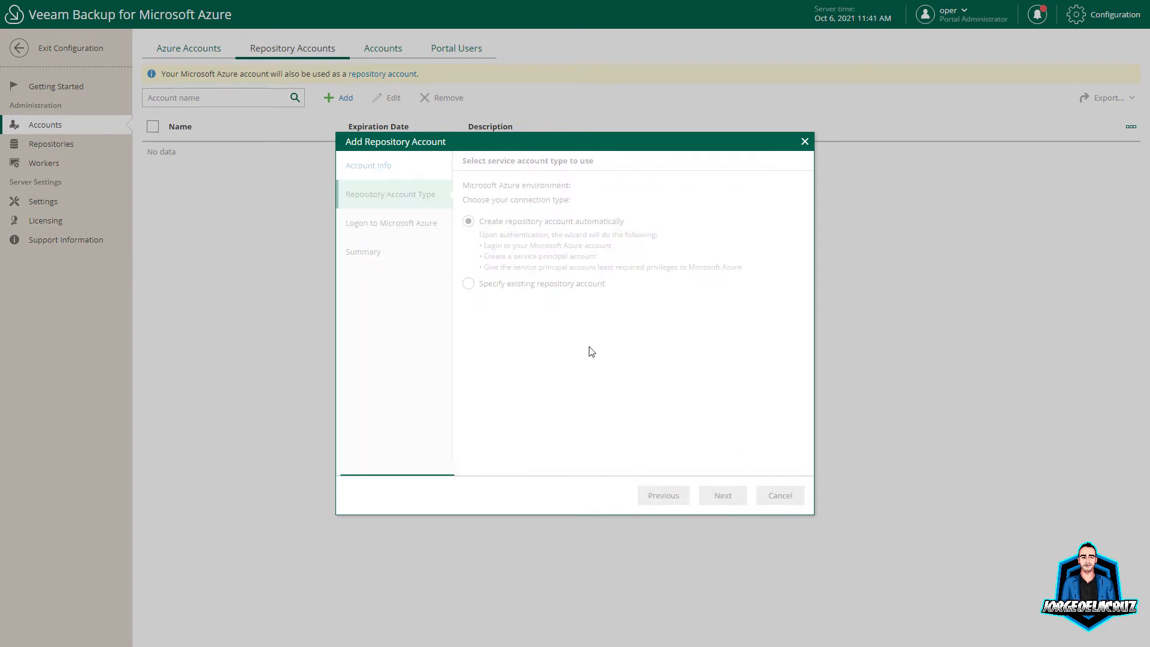
pyautogui.click(510, 287)
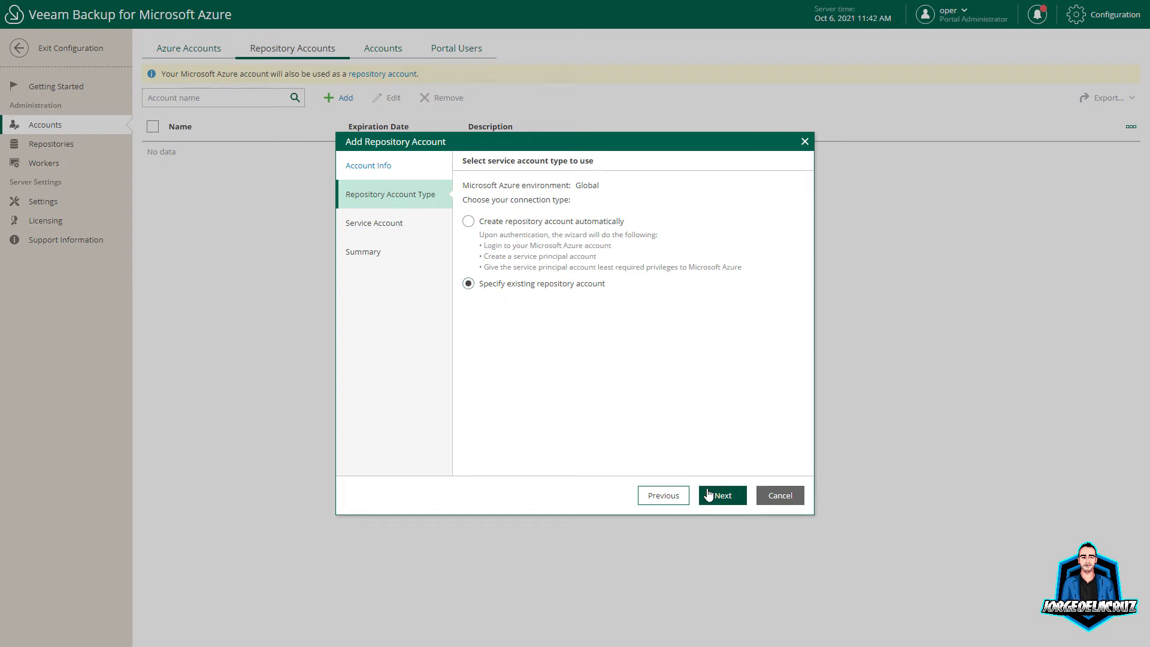
pyautogui.click(722, 495)
pyautogui.click(658, 497)
pyautogui.click(523, 224)
pyautogui.click(718, 497)
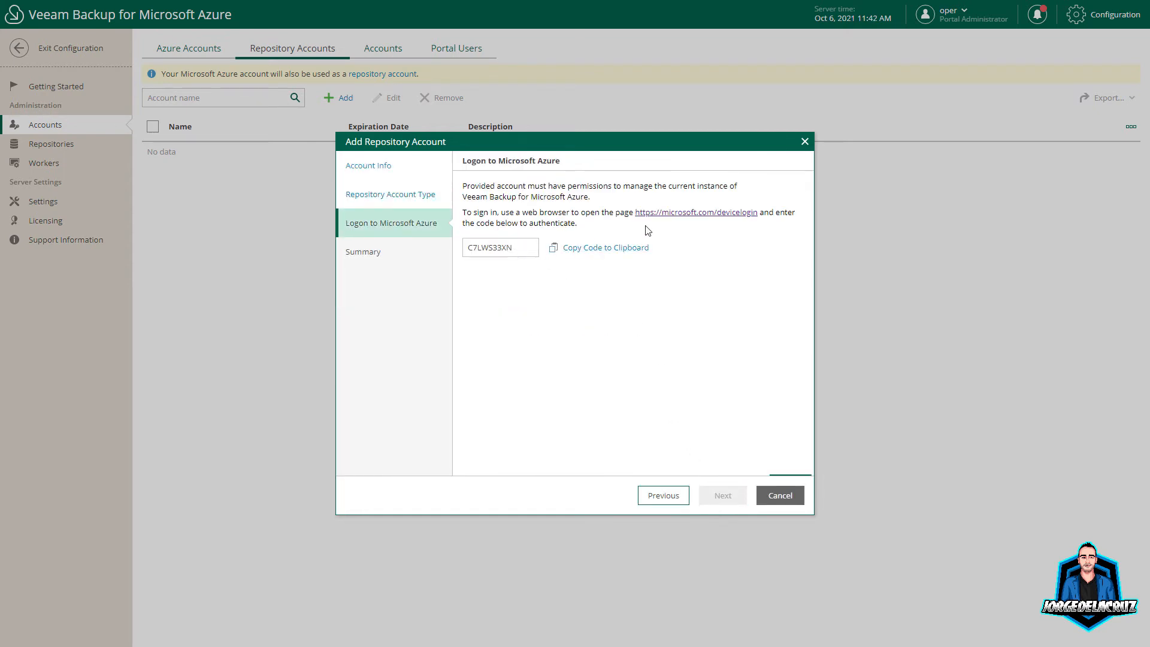
# Step: Authorise the Azure CLI device login with the pasted code and selected account, then close the tab
pyautogui.click(677, 214)
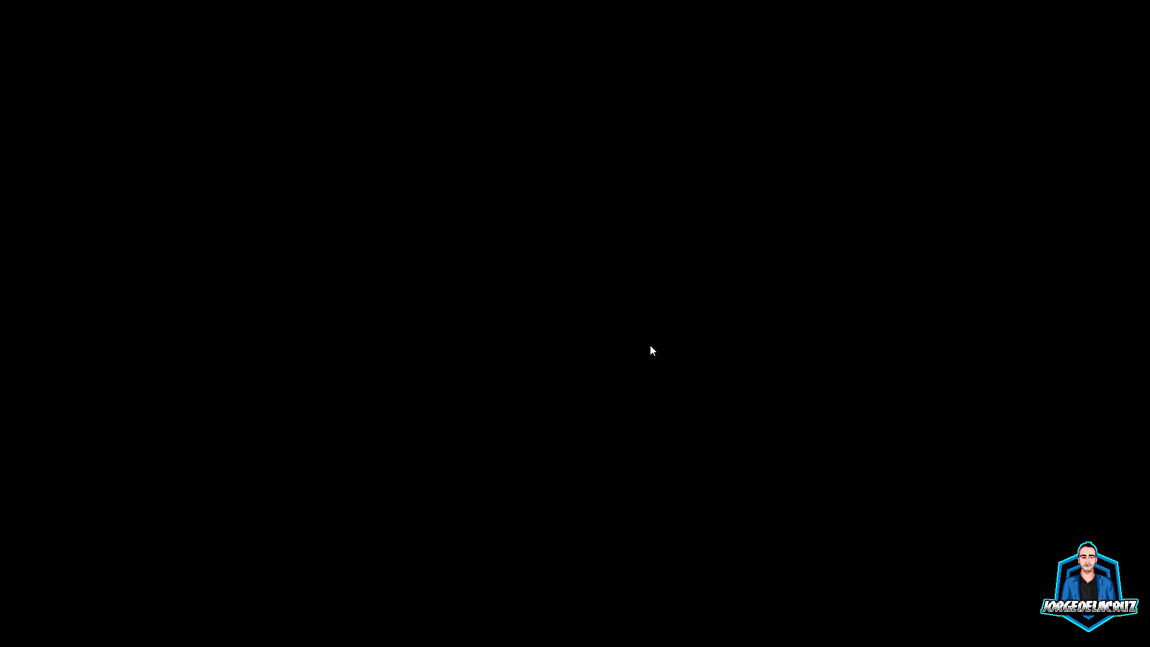
pyautogui.hotkey('ctrl', 'v')
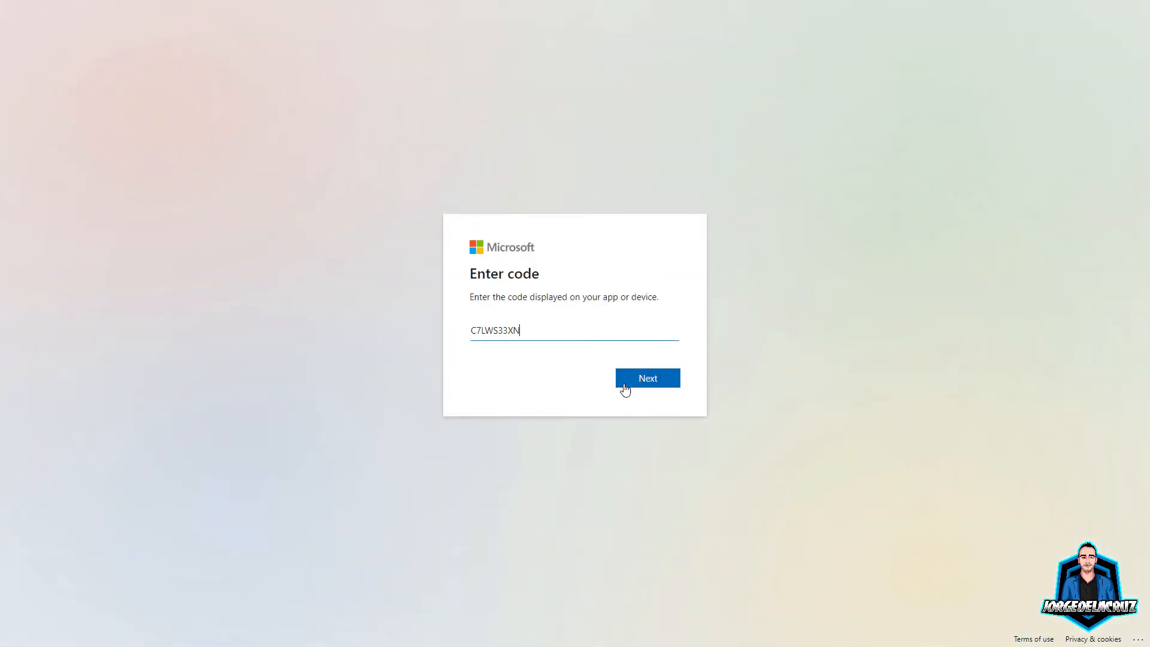
pyautogui.click(620, 383)
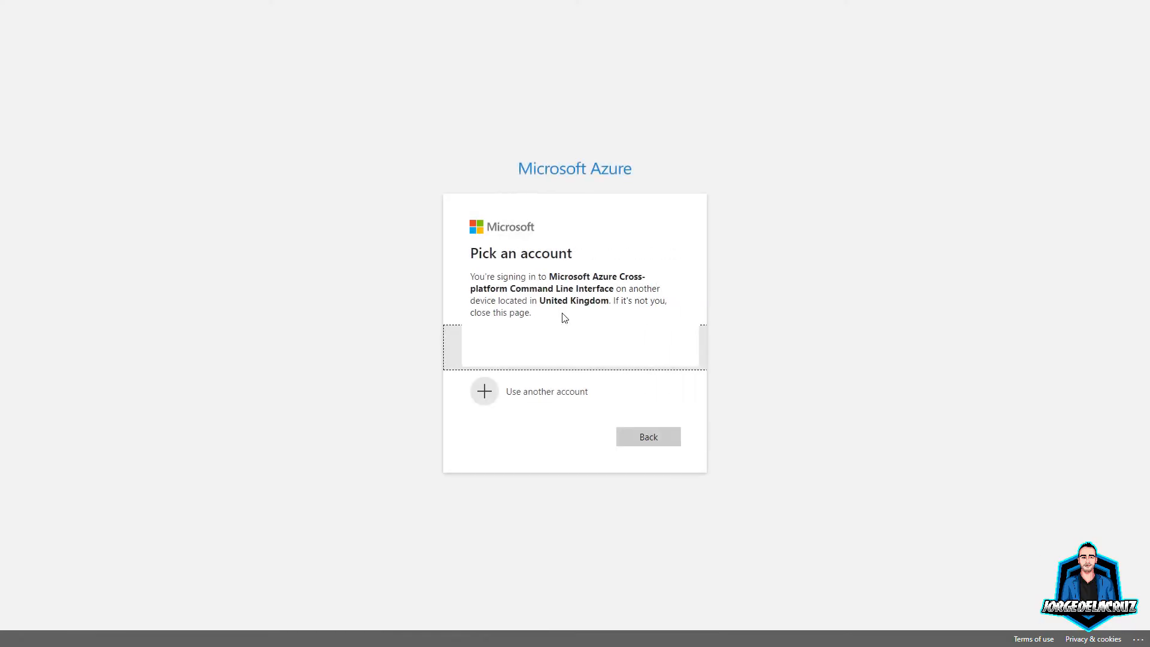
pyautogui.click(570, 346)
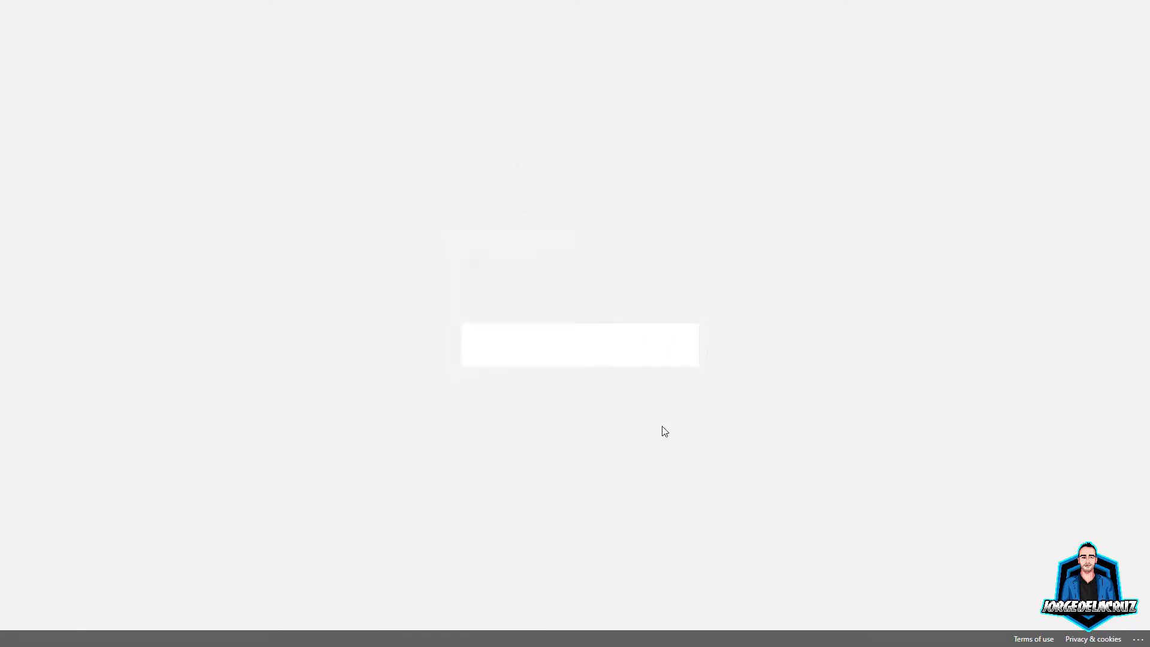
pyautogui.click(646, 401)
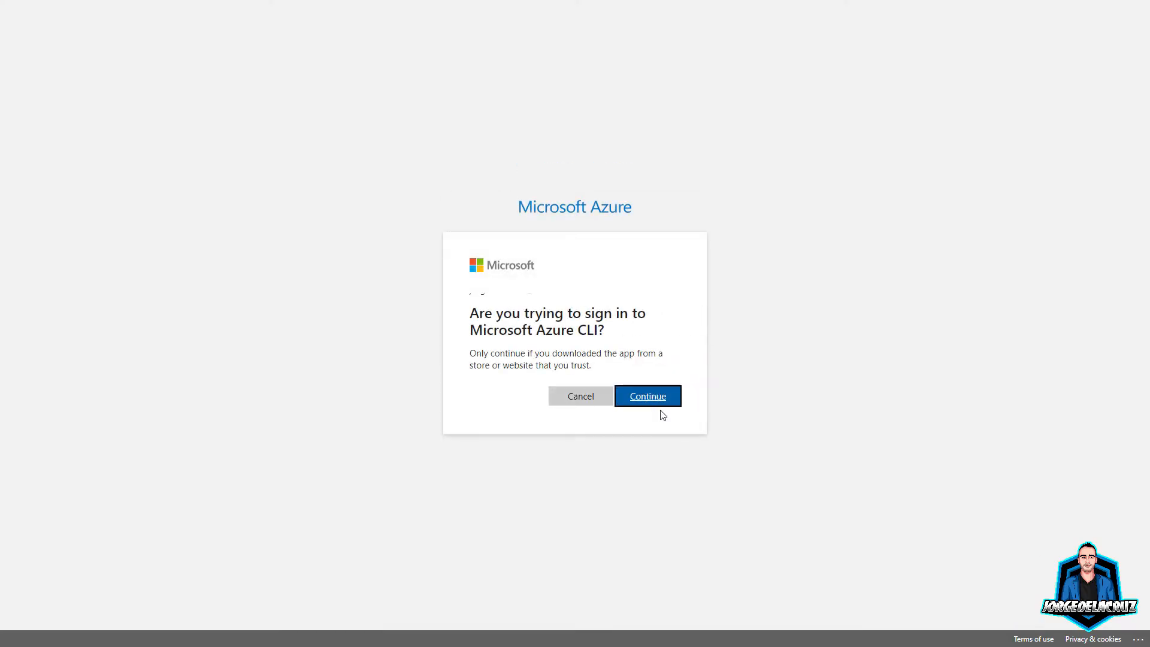
pyautogui.click(668, 401)
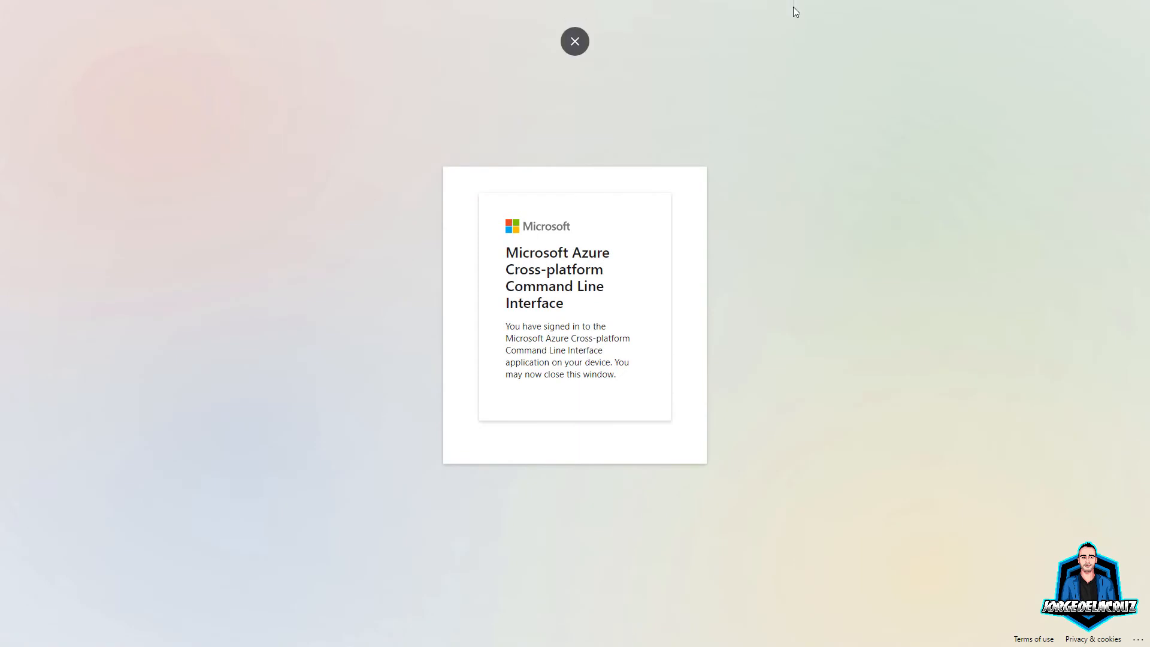
pyautogui.press('F11')
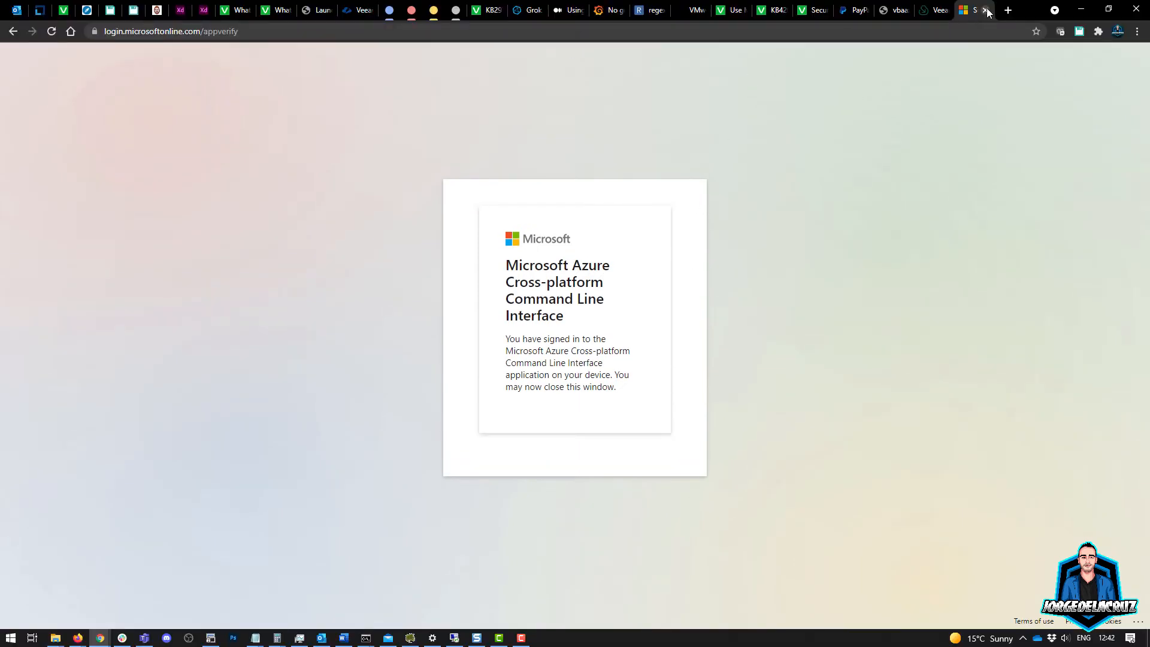
pyautogui.click(985, 10)
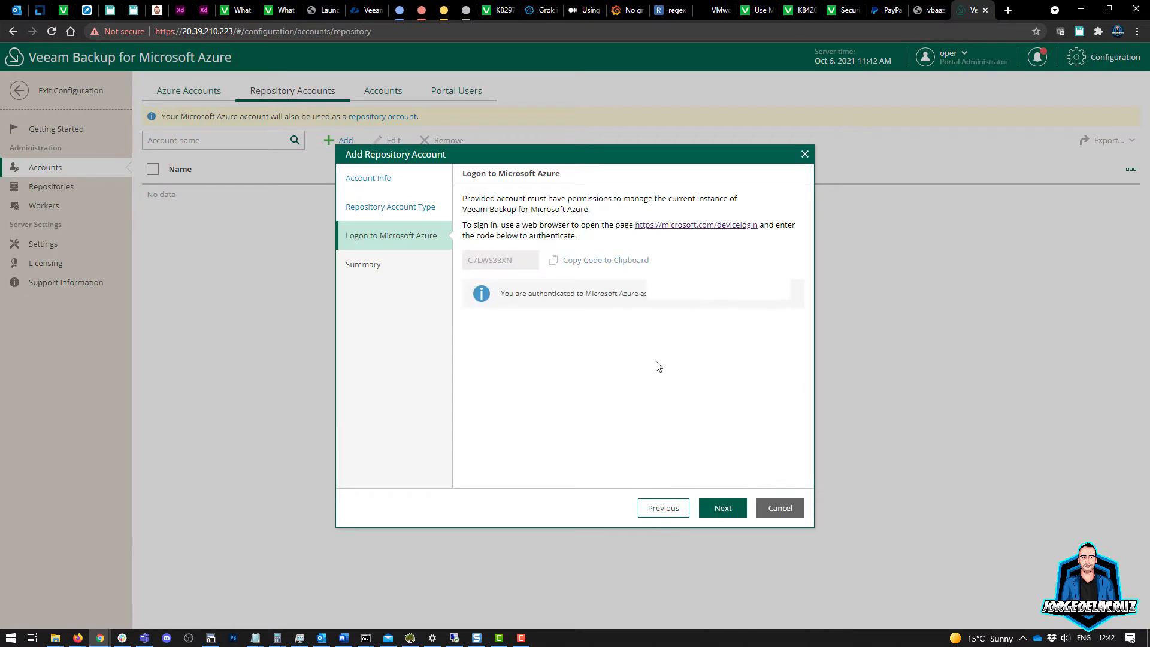
# Step: Complete the repository account wizard so VBA-AZURE-REPO is listed, expiring 10/06/2022 11:43 AM
pyautogui.press('F11')
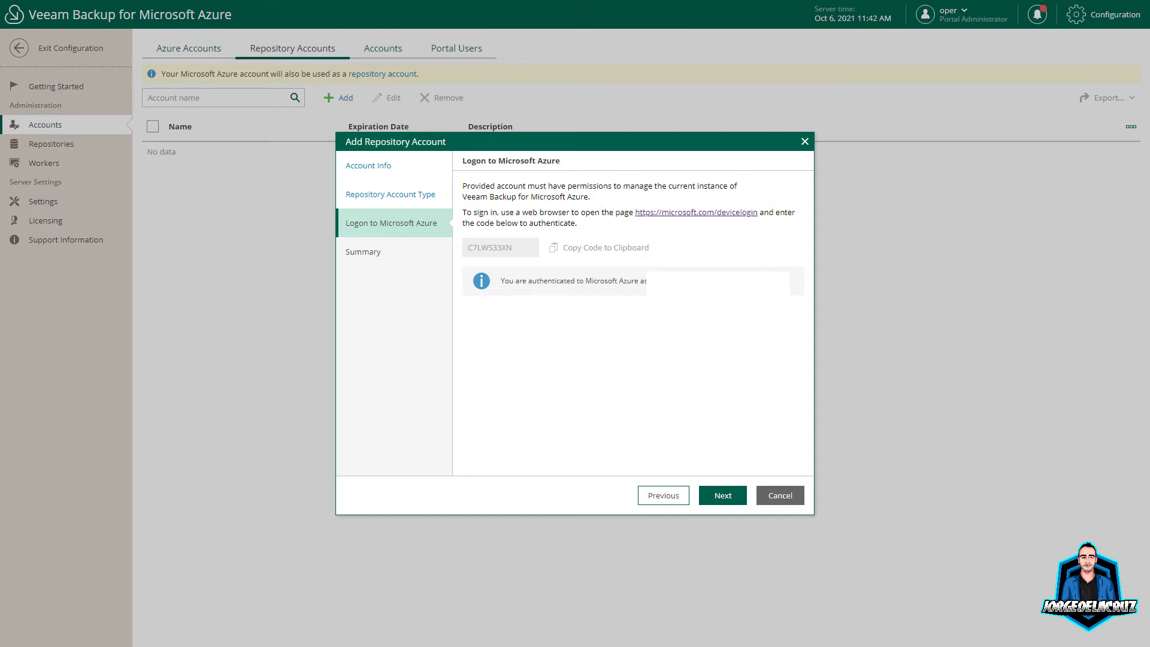
pyautogui.click(719, 508)
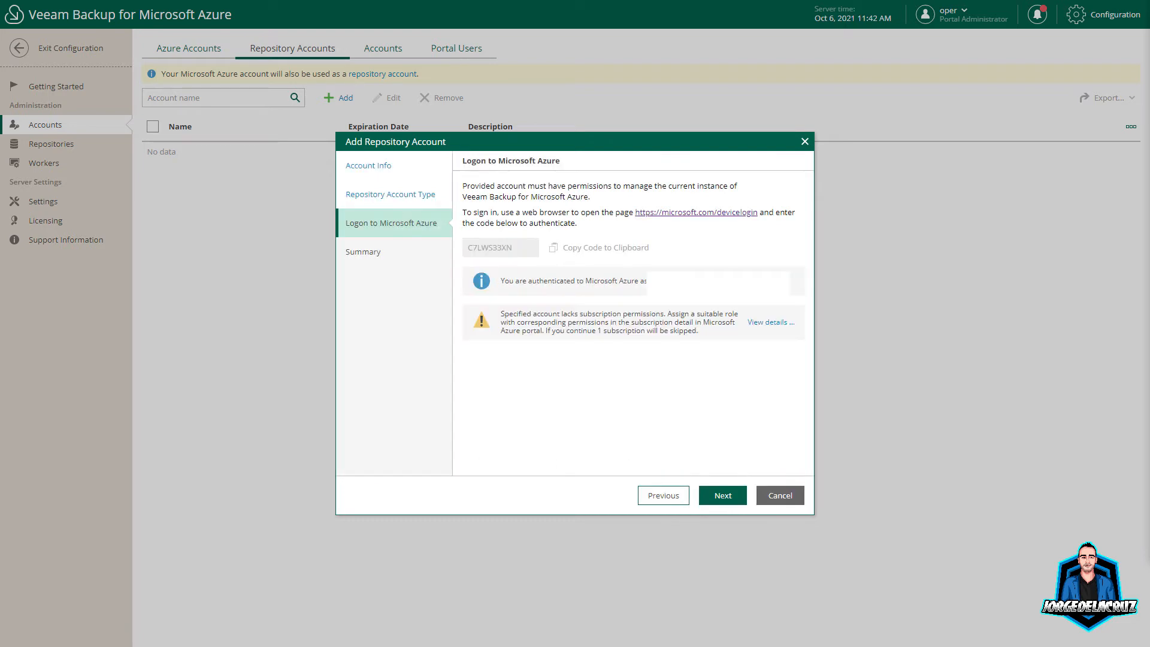
pyautogui.click(717, 498)
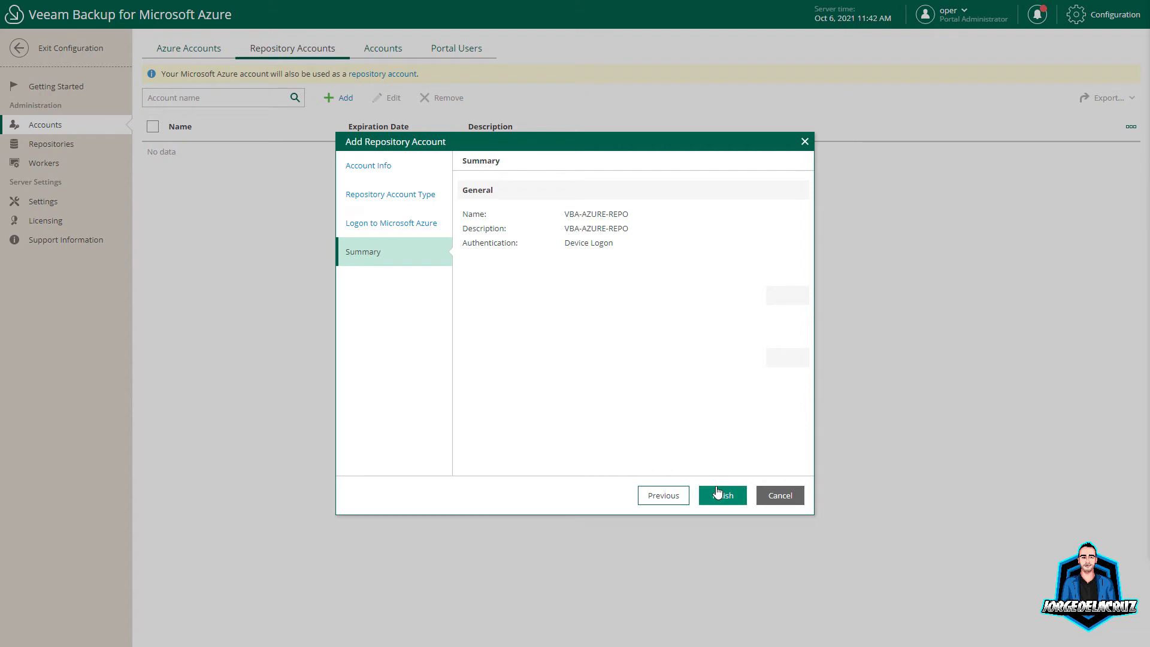
pyautogui.click(719, 495)
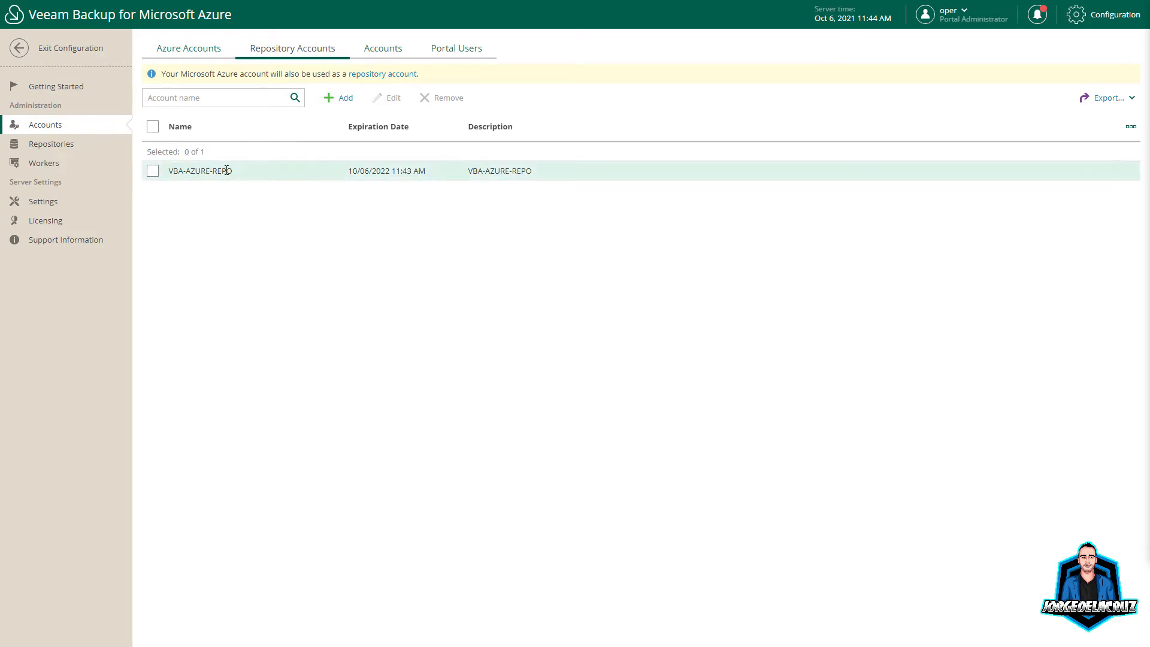
pyautogui.moveTo(239, 171); pyautogui.dragTo(167, 171)
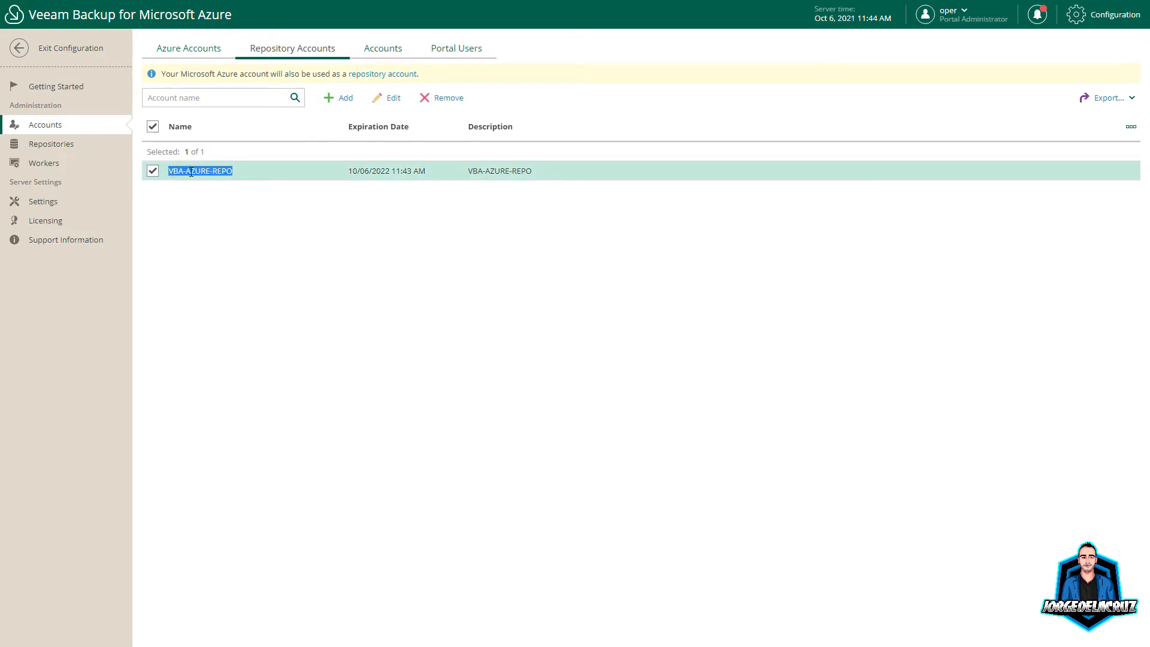
pyautogui.click(381, 56)
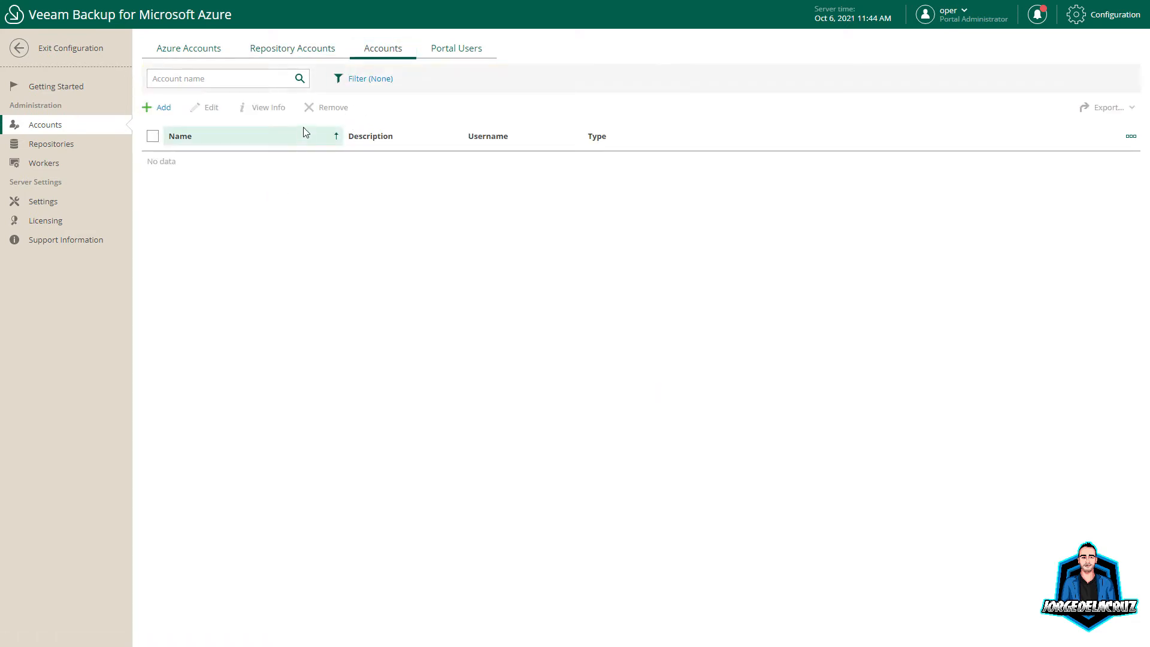
pyautogui.click(163, 110)
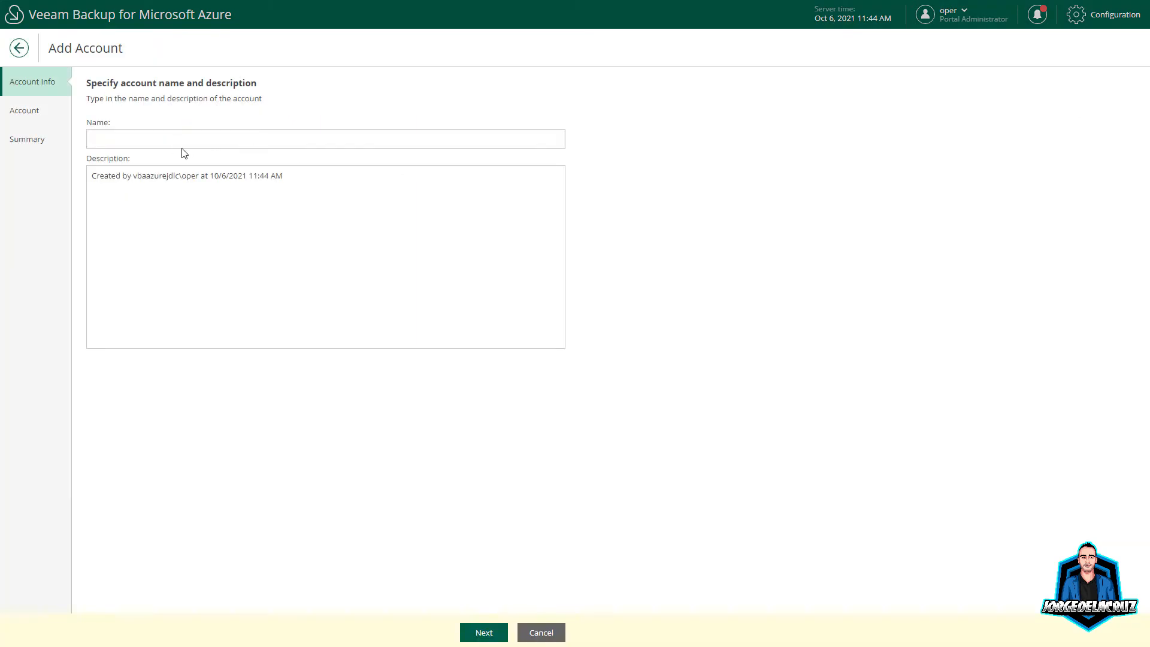
pyautogui.click(161, 141)
pyautogui.write('Account 001')
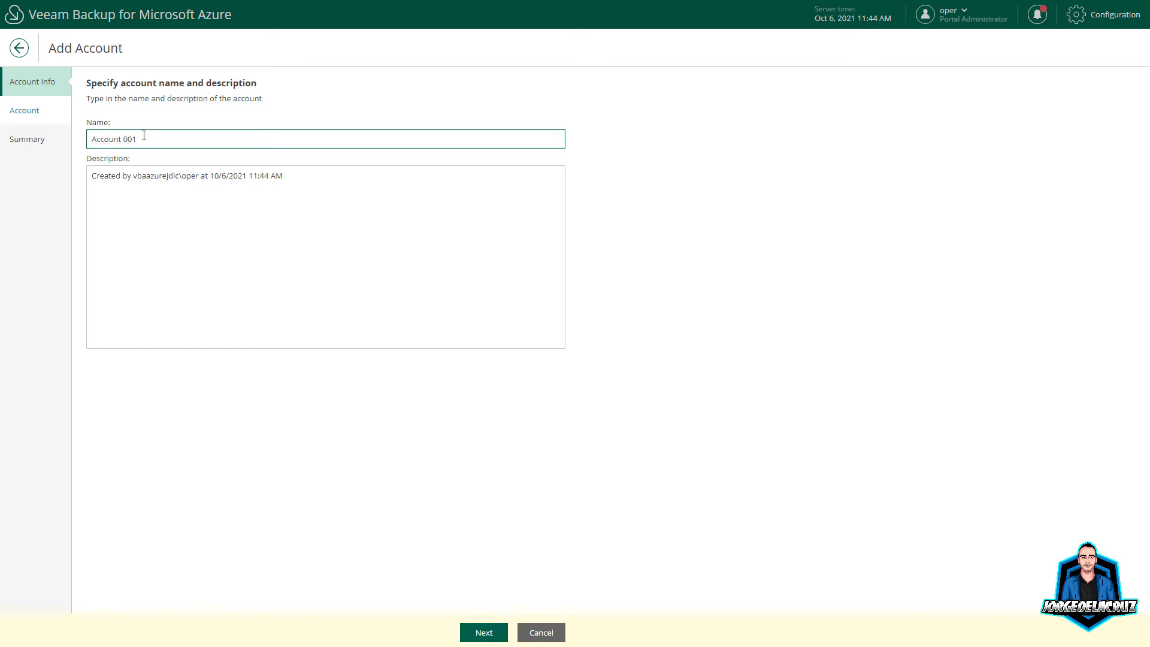
pyautogui.click(483, 632)
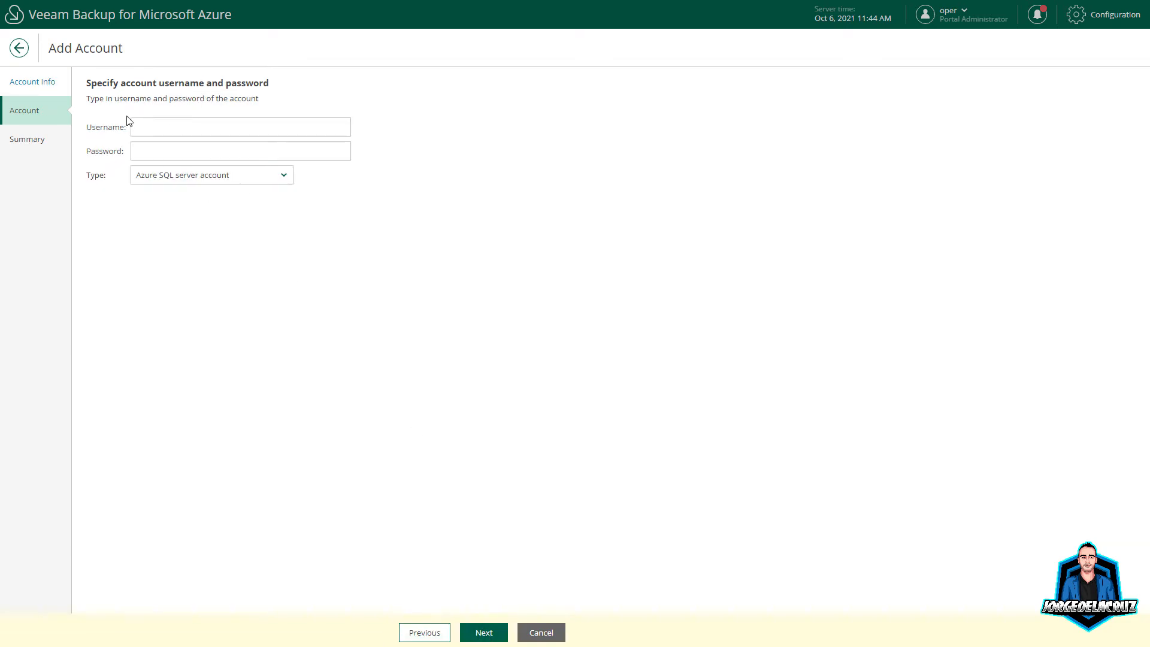
pyautogui.click(241, 180)
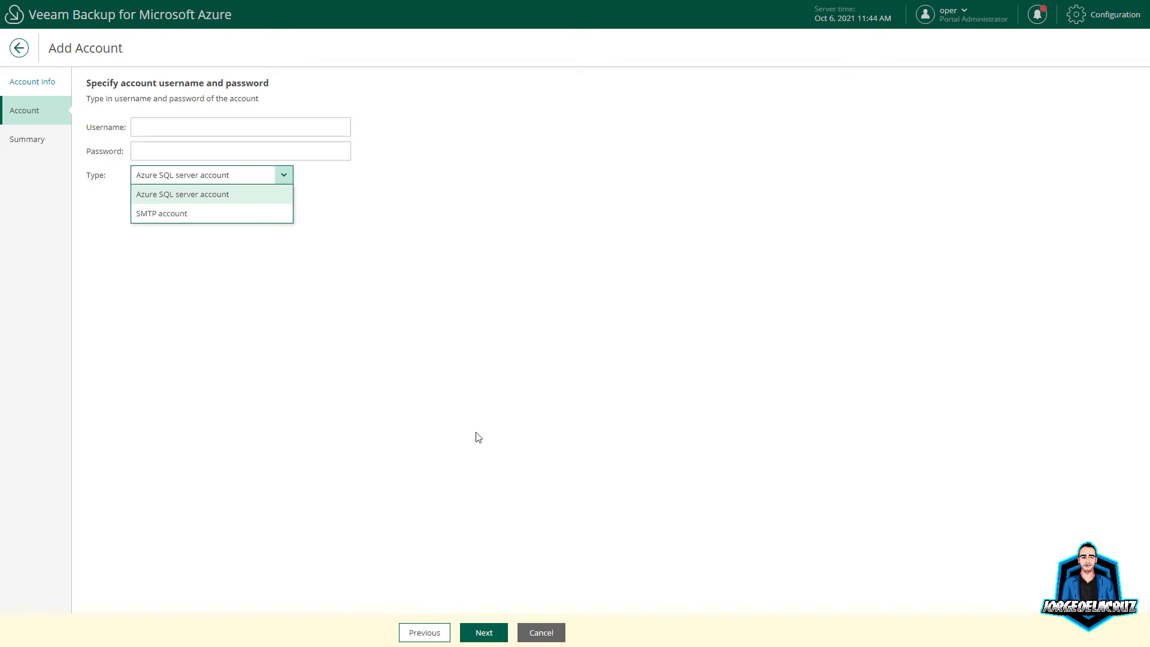
pyautogui.click(538, 637)
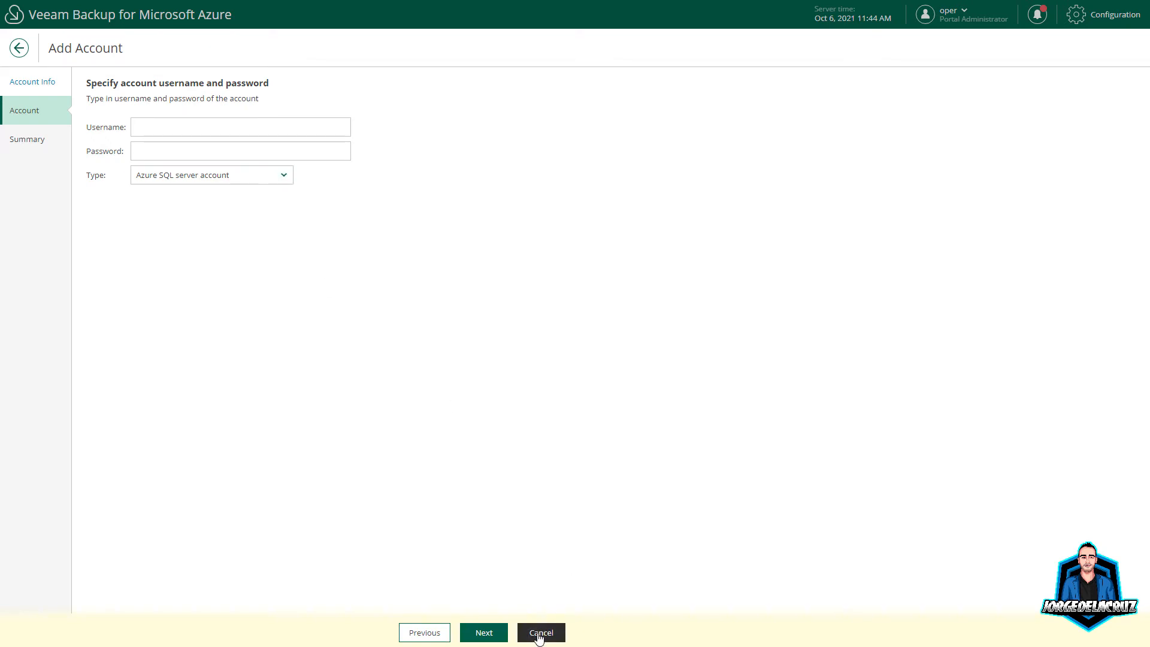
pyautogui.click(661, 355)
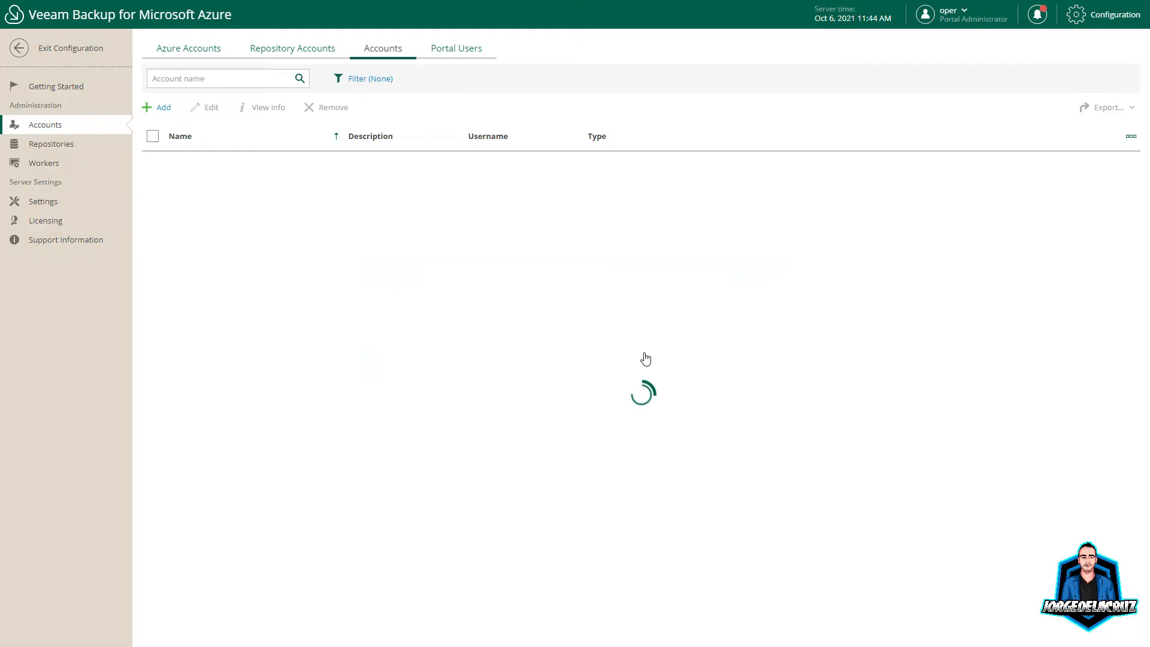
# Step: In Portal Users, start adding a new user named 'user'
pyautogui.click(444, 48)
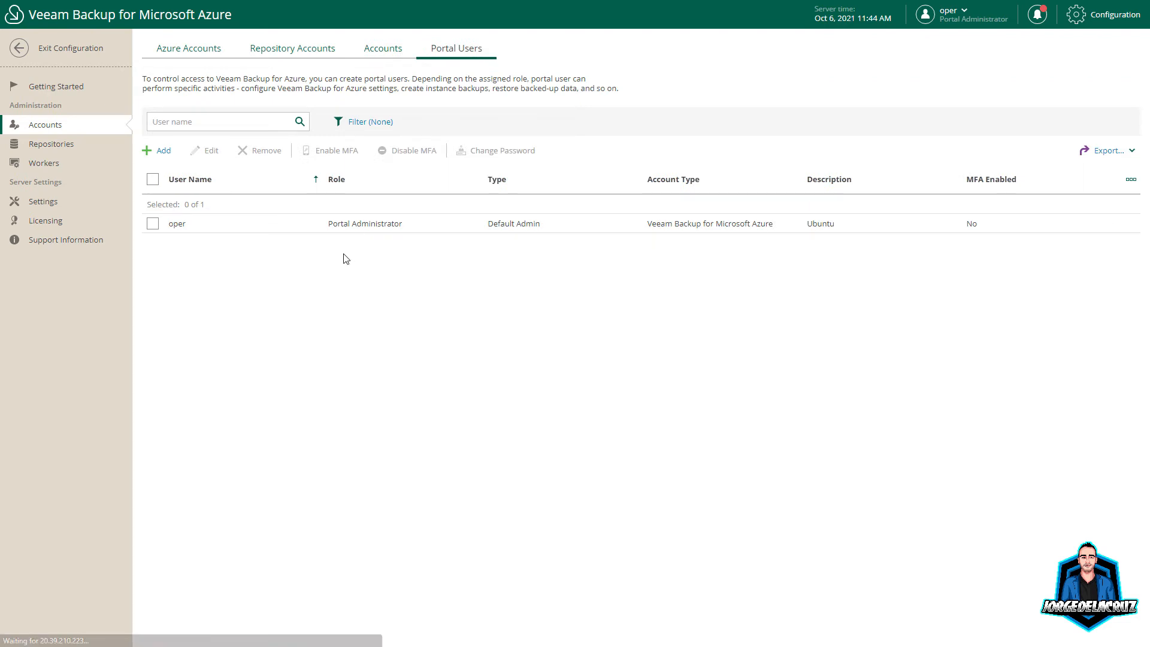
pyautogui.click(292, 232)
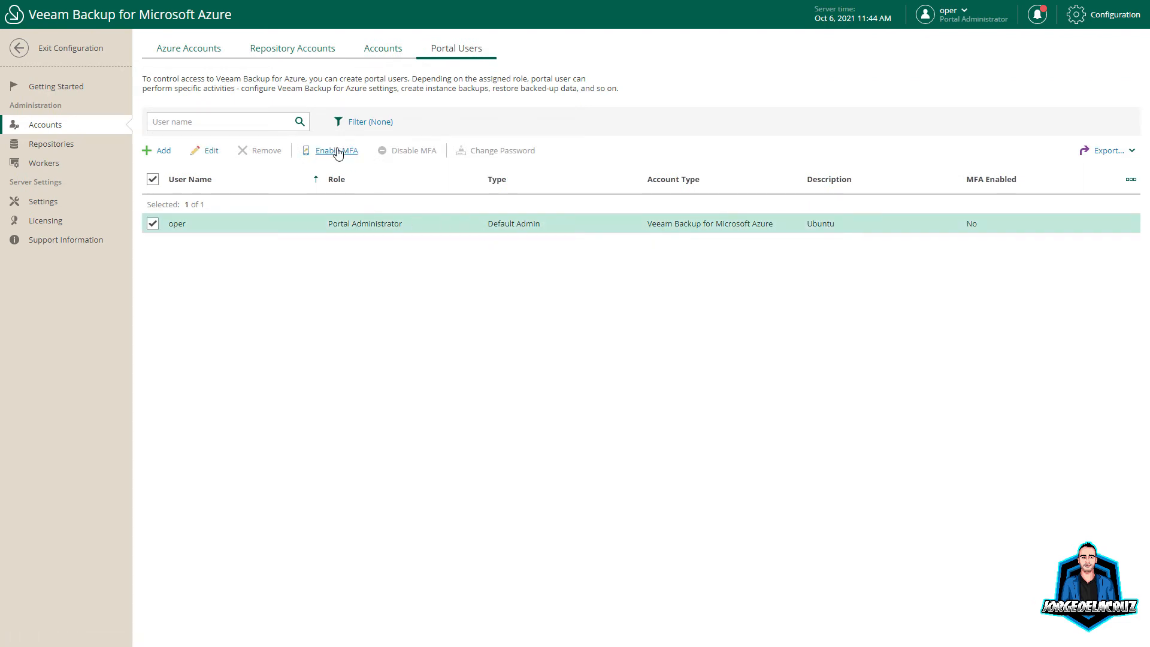
pyautogui.click(164, 151)
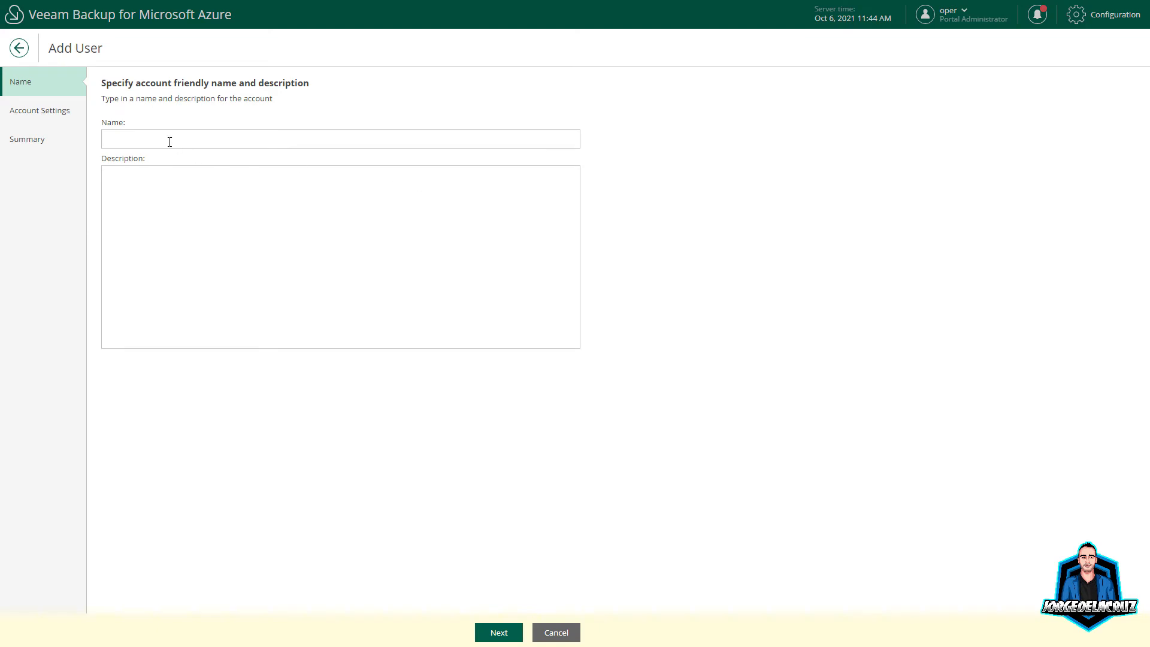
pyautogui.click(147, 133)
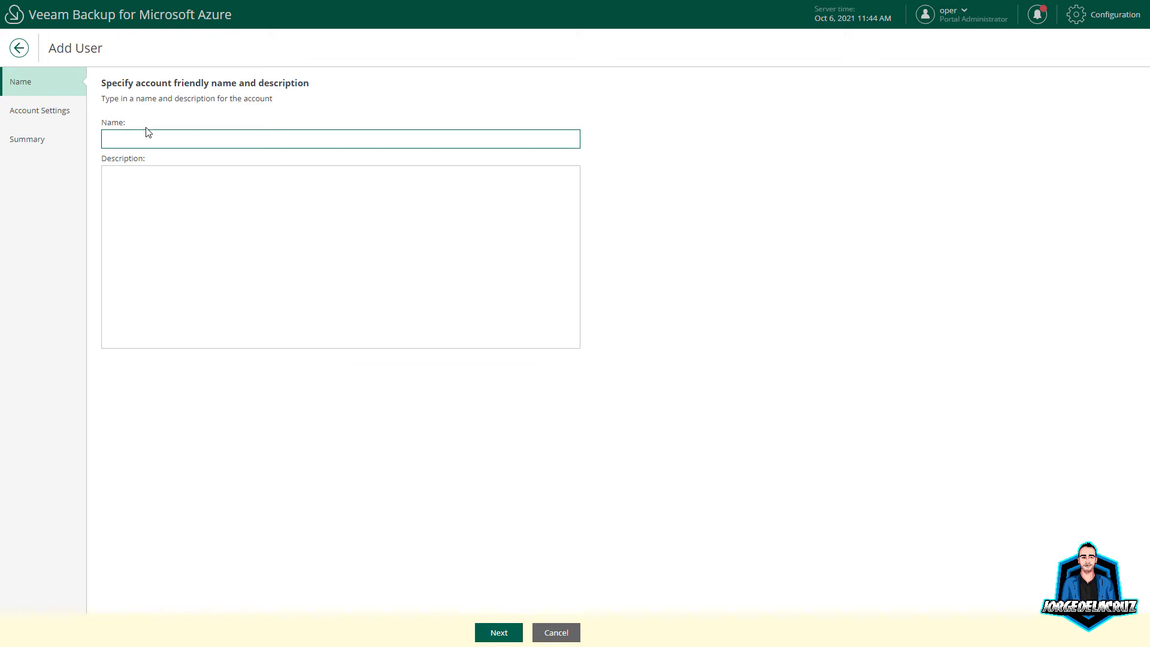
pyautogui.write('user')
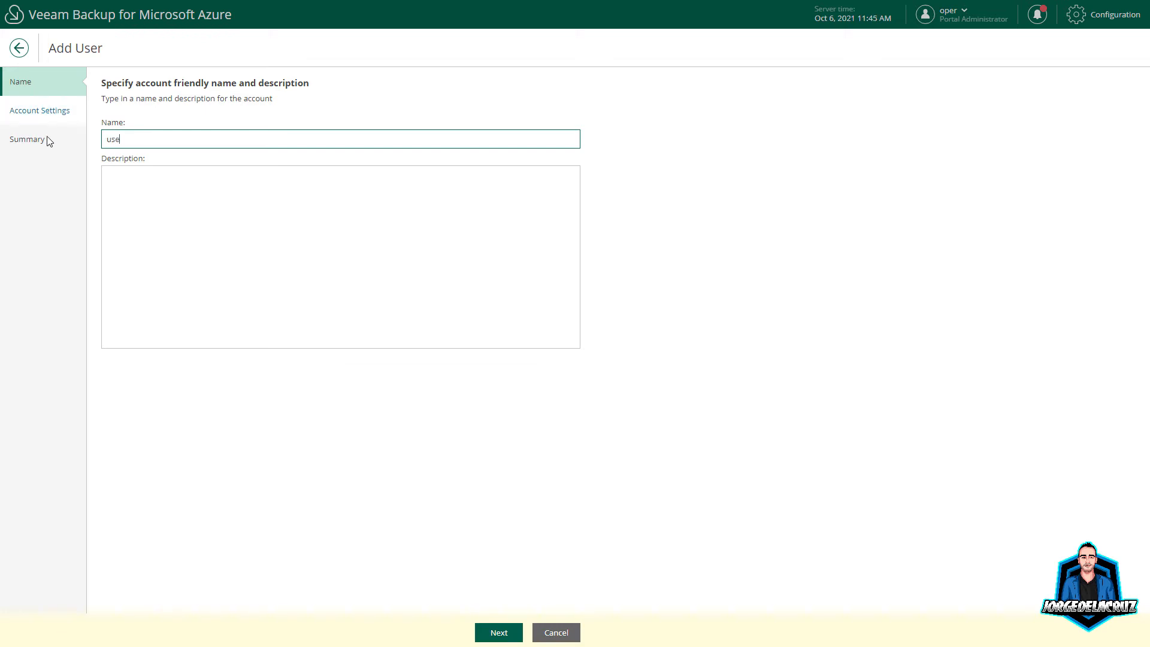
pyautogui.press('Return')
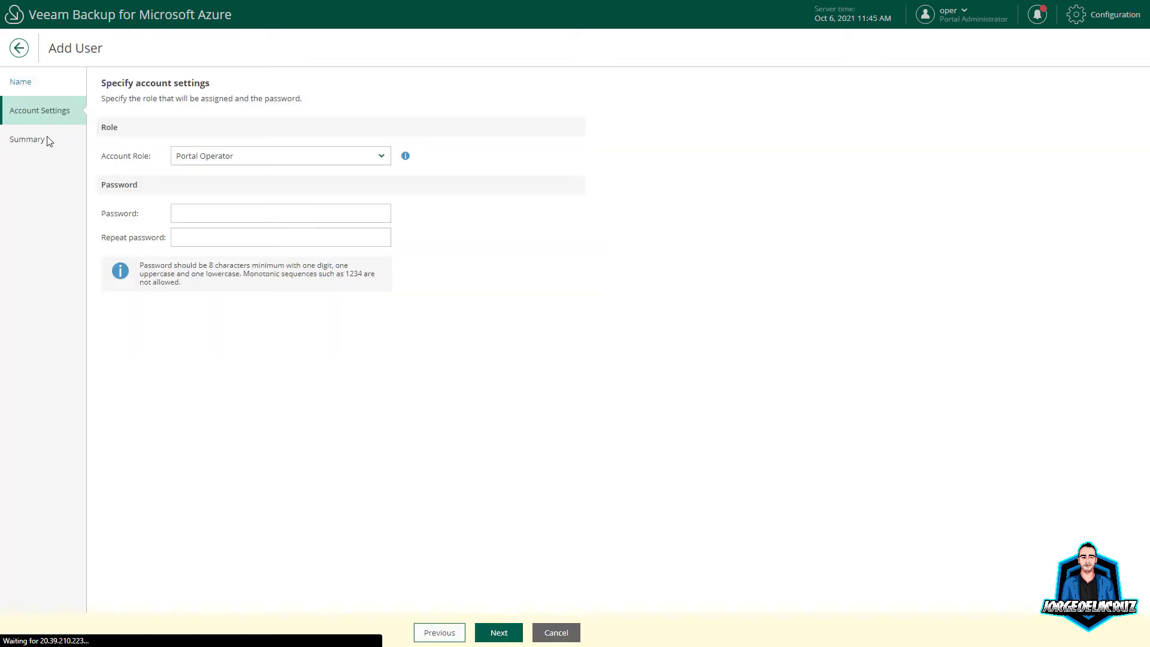
# Step: Try the Restore Operator, Portal Administrator and Portal Operator roles, then discard the draft user
pyautogui.click(268, 157)
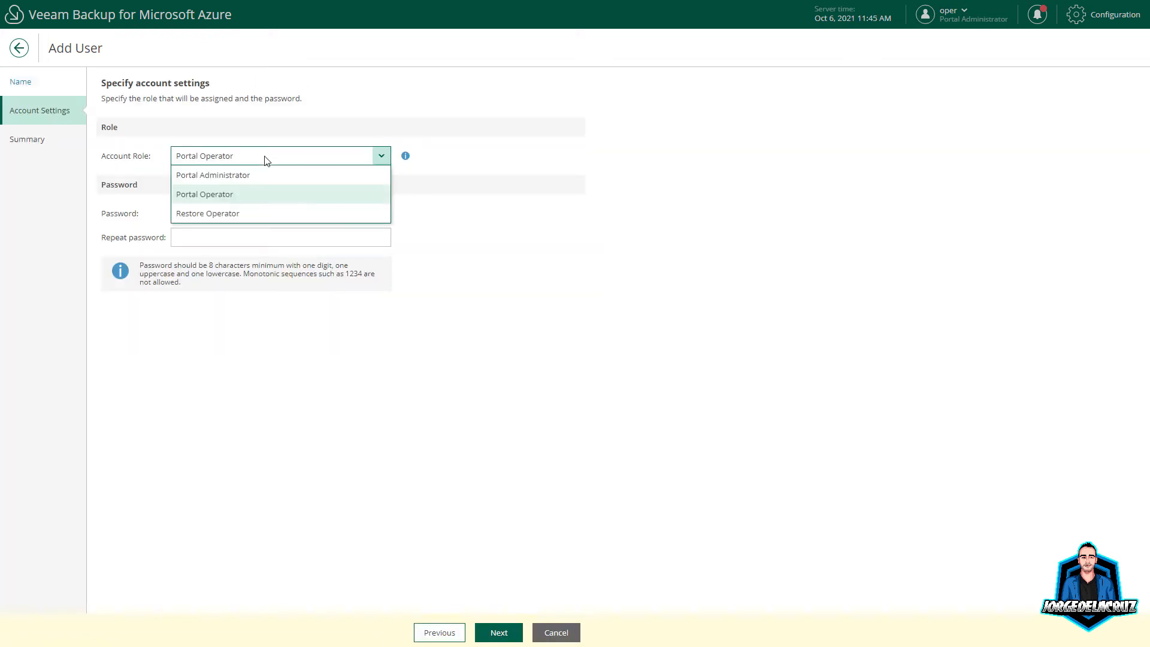
pyautogui.click(209, 216)
pyautogui.click(207, 161)
pyautogui.click(209, 173)
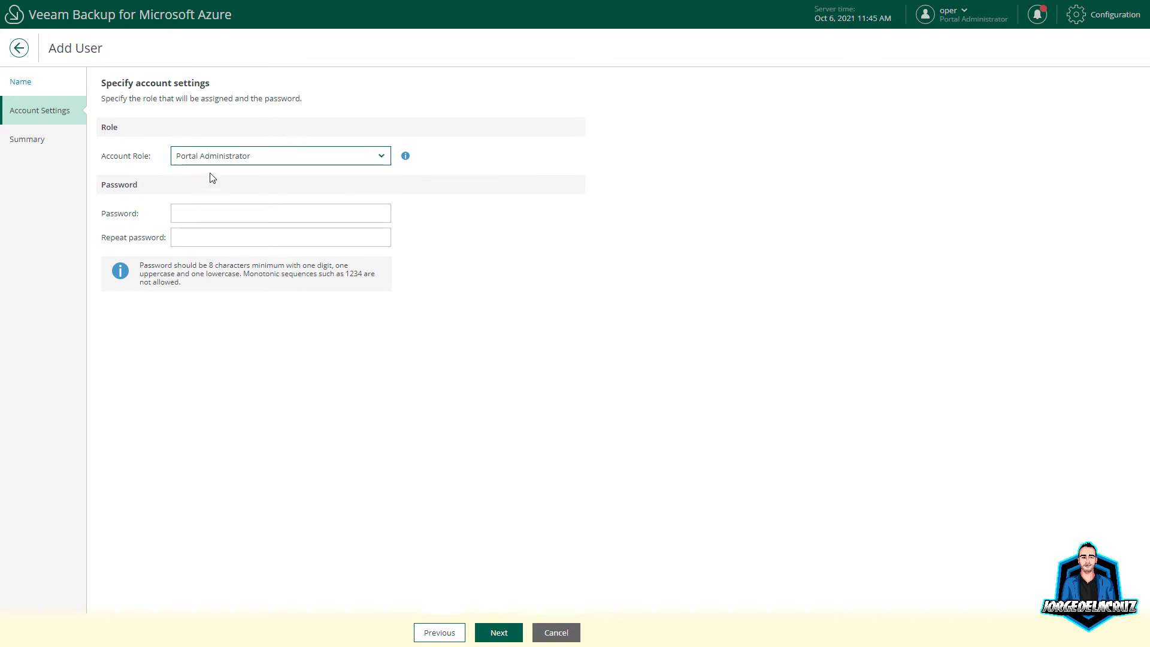
pyautogui.click(207, 161)
pyautogui.click(215, 193)
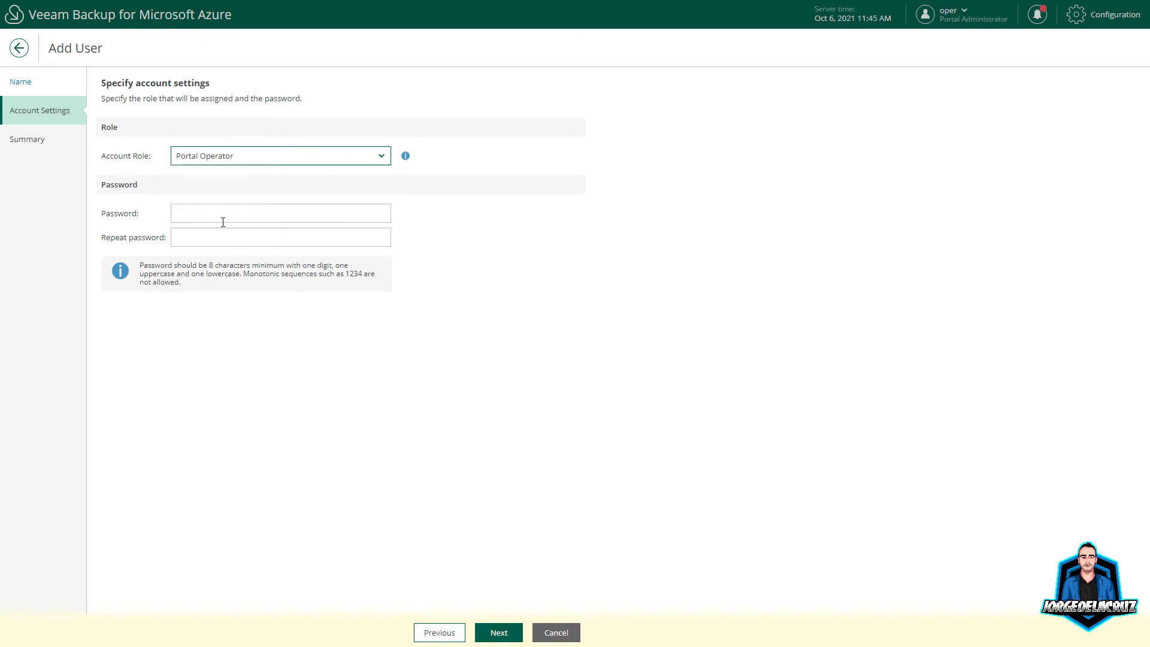
pyautogui.click(438, 632)
pyautogui.click(146, 142)
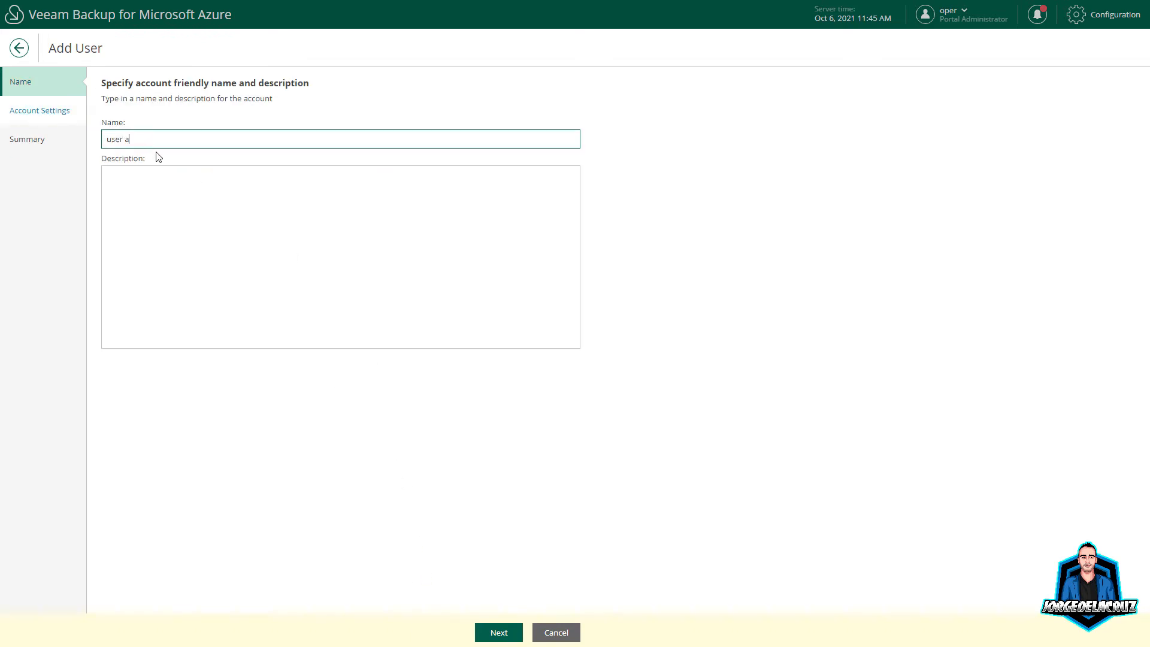
pyautogui.click(547, 632)
pyautogui.click(658, 356)
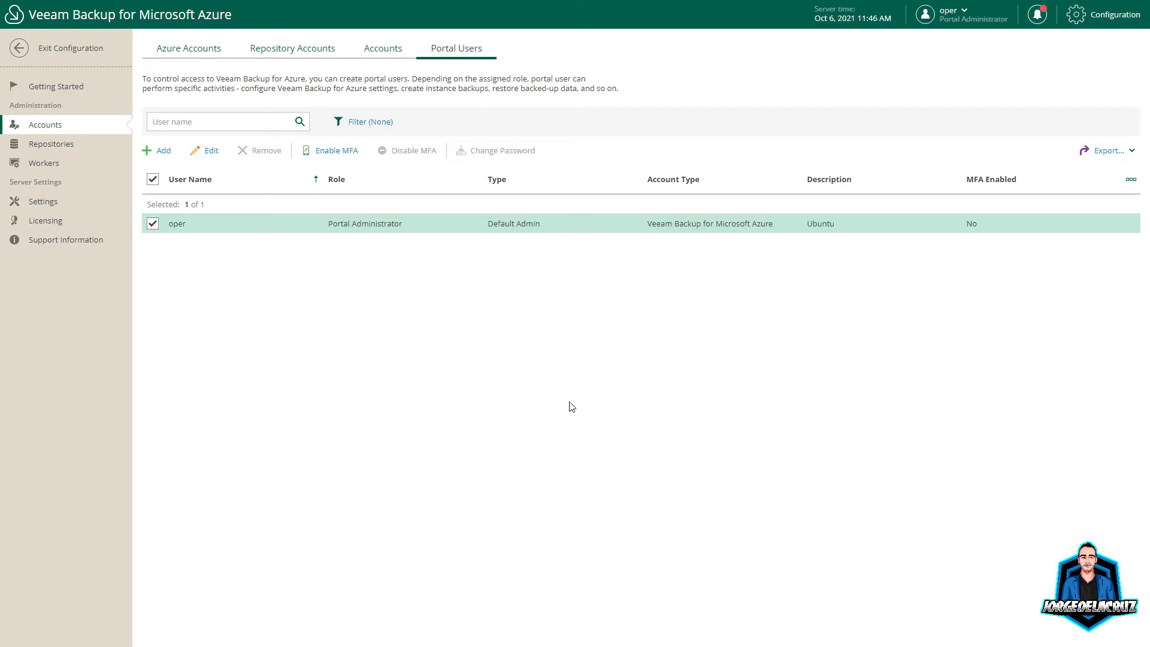
# Step: Create a new repository named VBA-REPO-HOT with a matching description and move to its settings
pyautogui.click(52, 146)
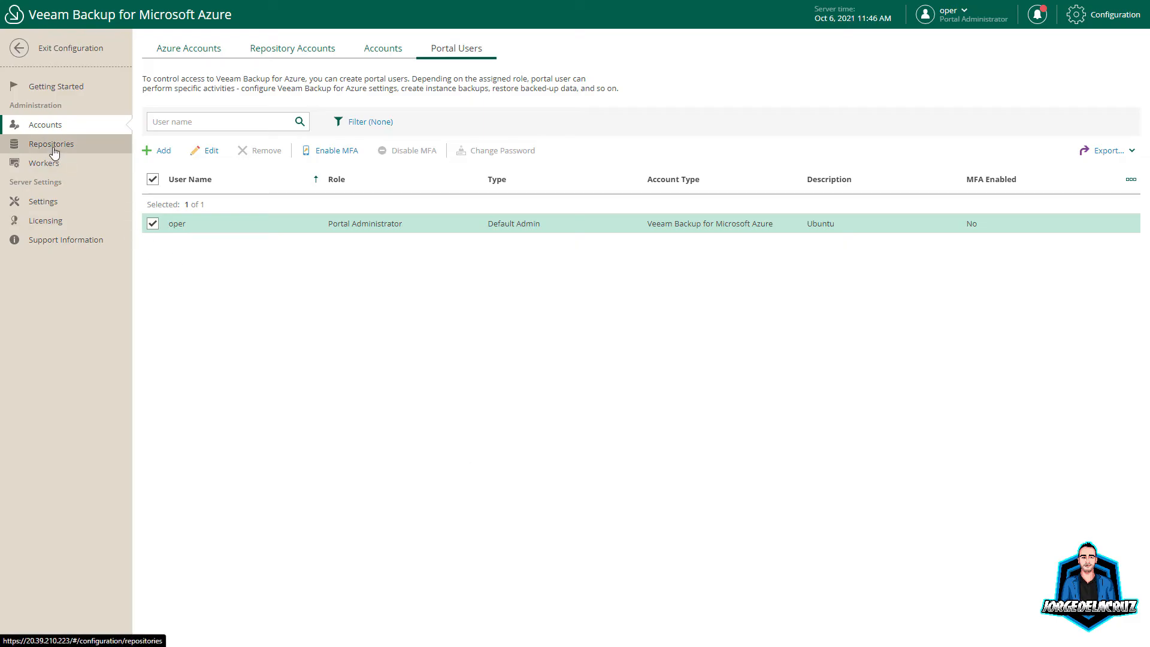
pyautogui.click(337, 49)
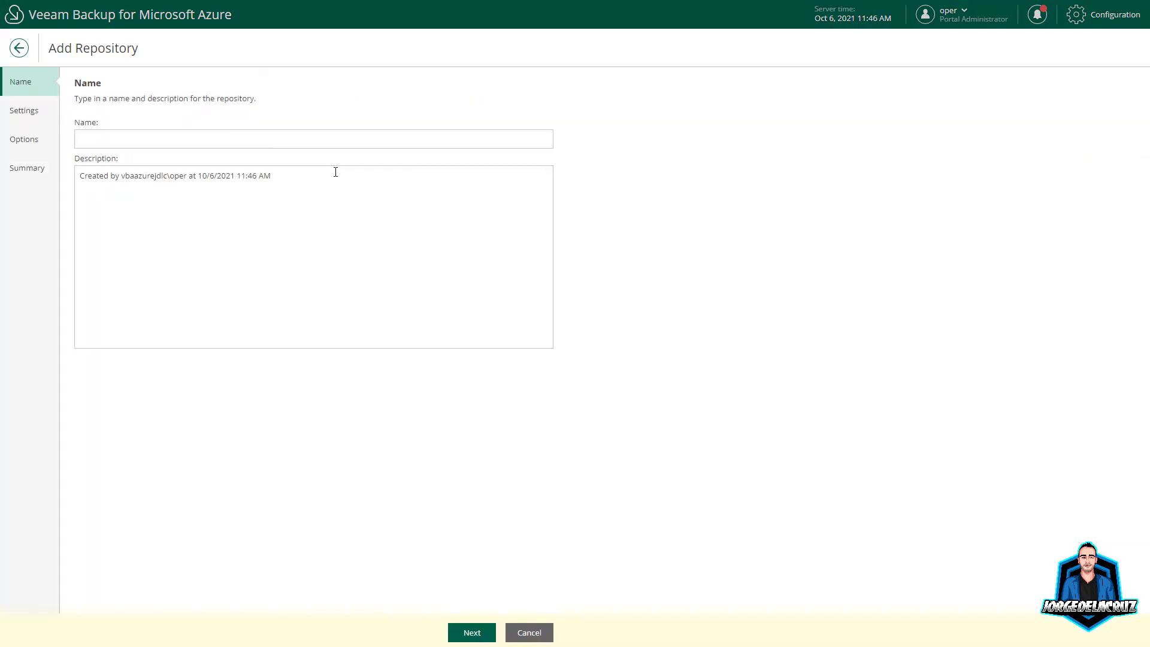
pyautogui.click(138, 136)
pyautogui.write('VBA-REPO-HOT')
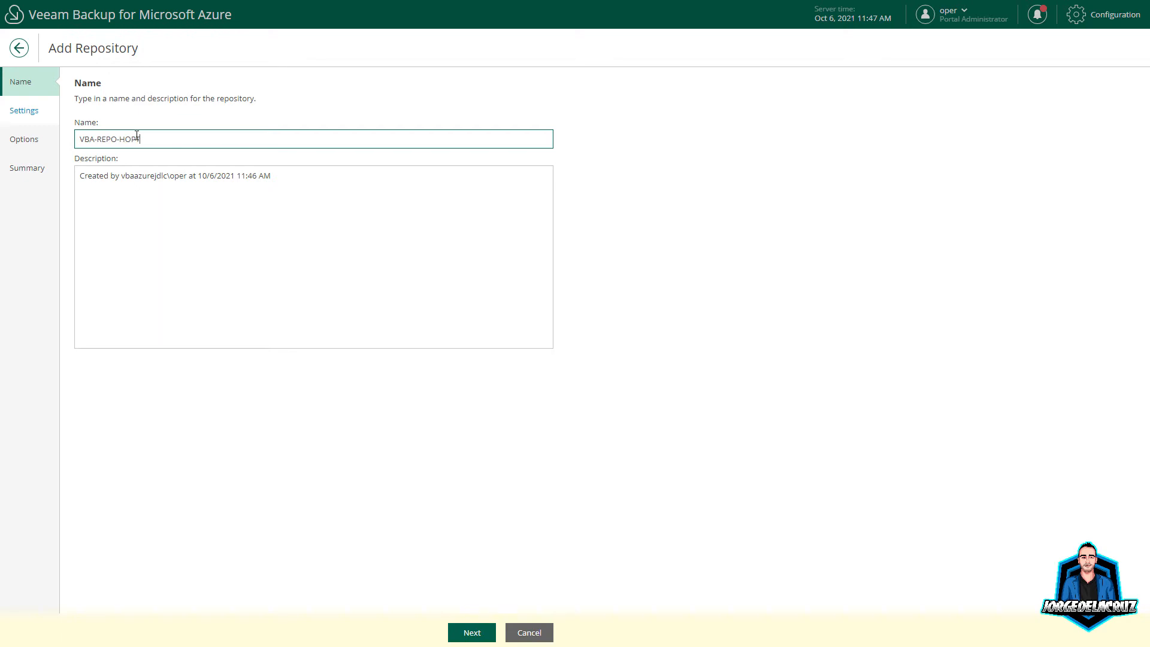
pyautogui.hotkey('ctrl', 'a')
pyautogui.hotkey('ctrl', 'c')
pyautogui.moveTo(270, 181); pyautogui.dragTo(79, 176)
pyautogui.hotkey('ctrl', 'v')
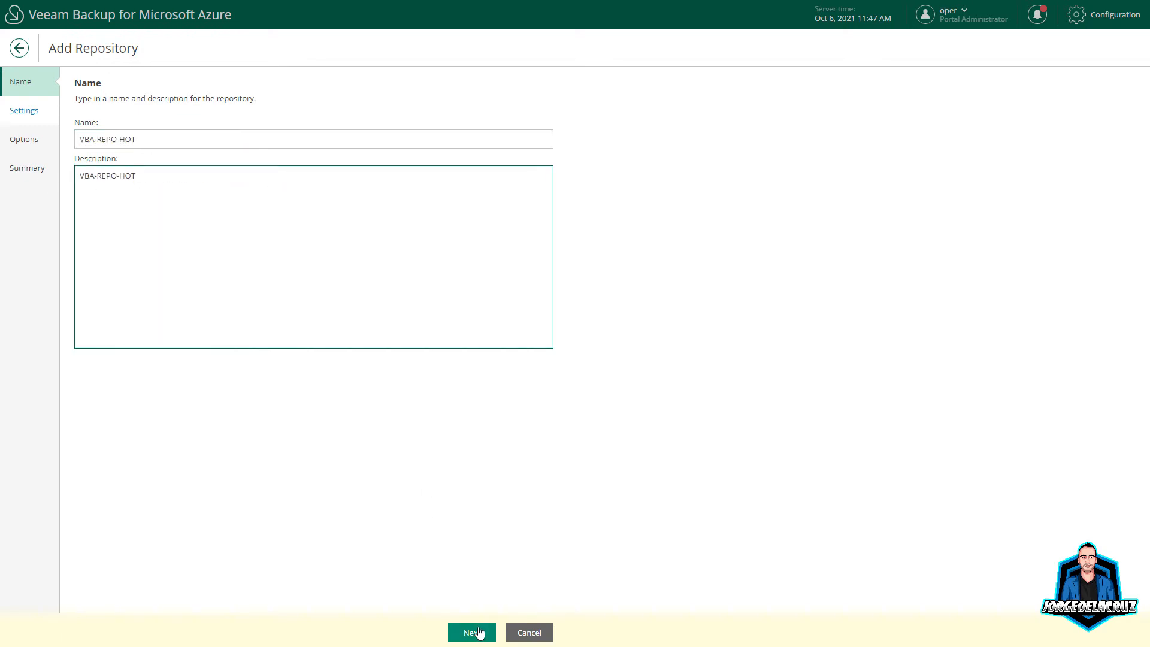
pyautogui.click(480, 631)
pyautogui.click(168, 168)
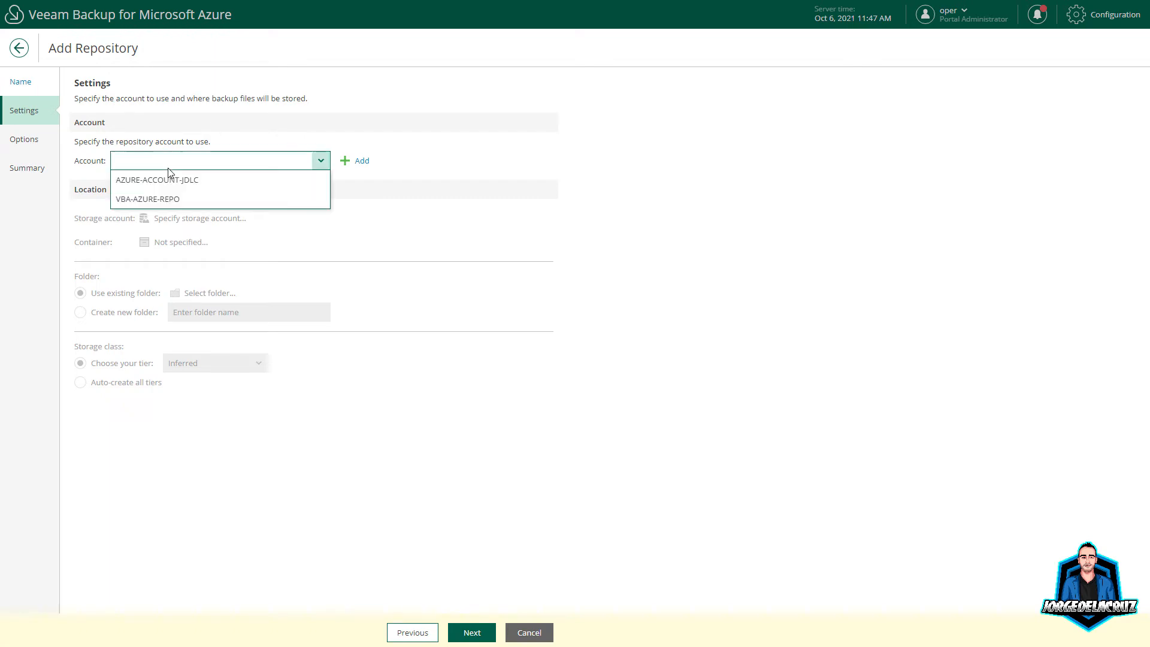
# Step: Use the VBA-AZURE-REPO account, the UK South cool-tier storage account, and the vbo-data container
pyautogui.click(163, 200)
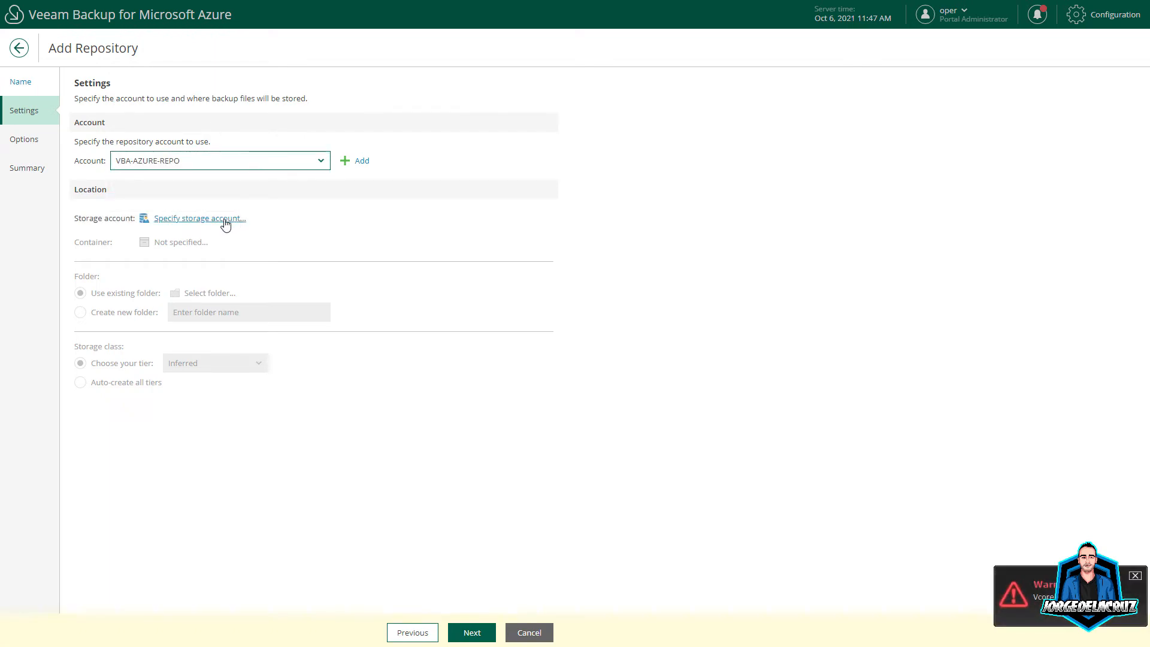
pyautogui.click(186, 220)
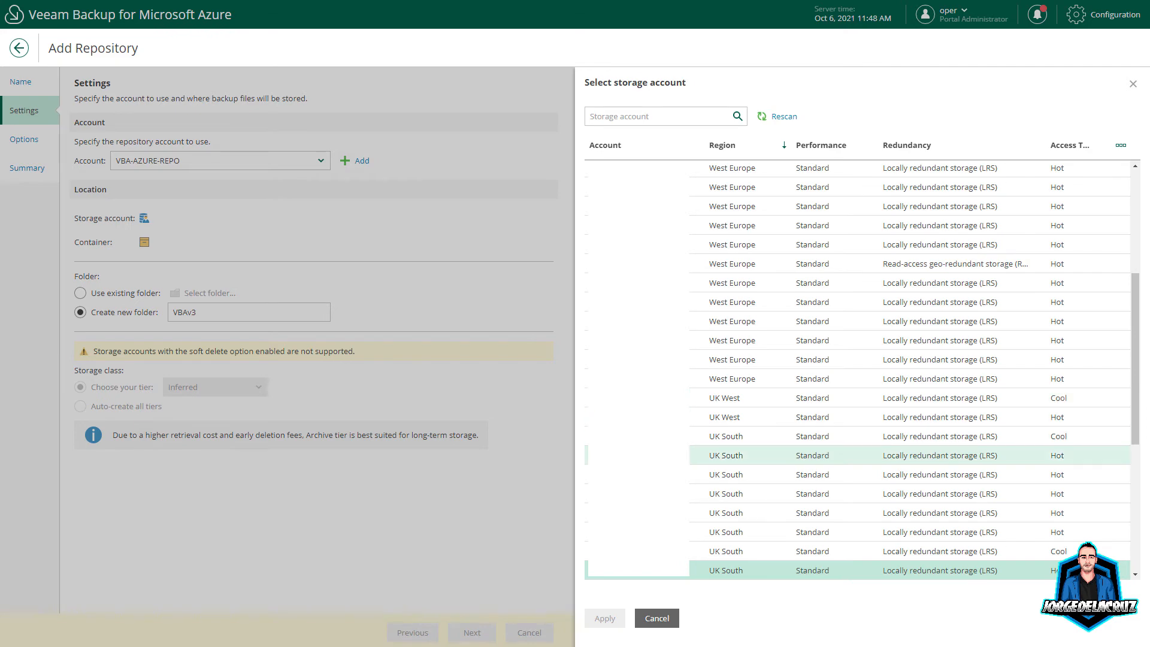
pyautogui.scroll(-3, 658, 455)
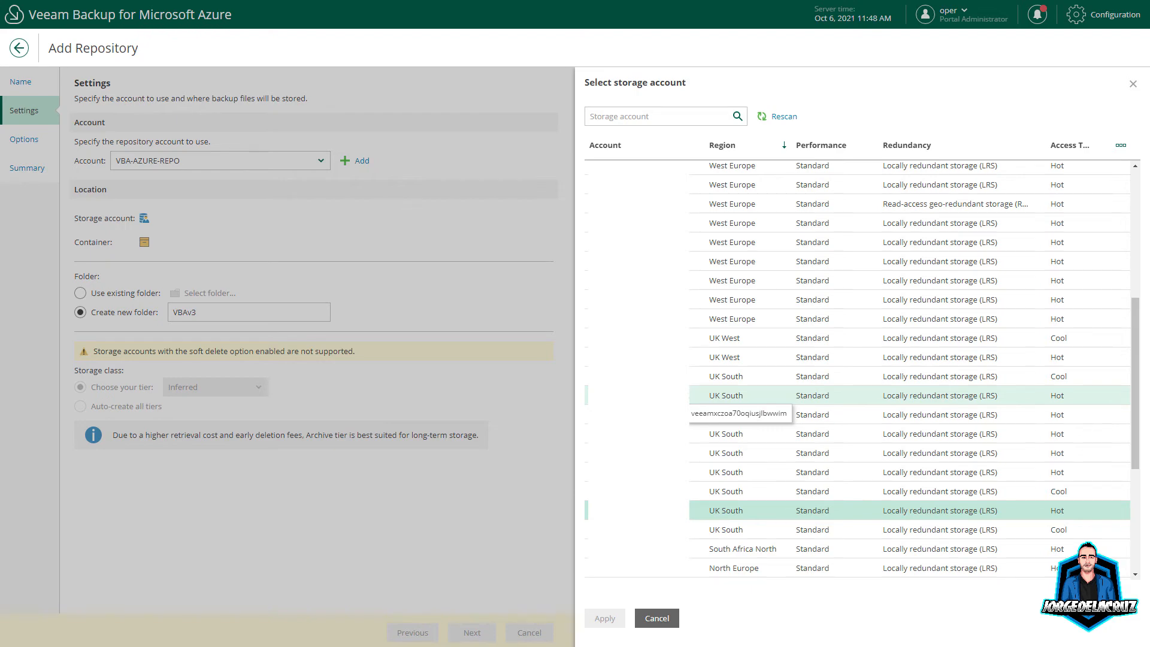
pyautogui.click(736, 491)
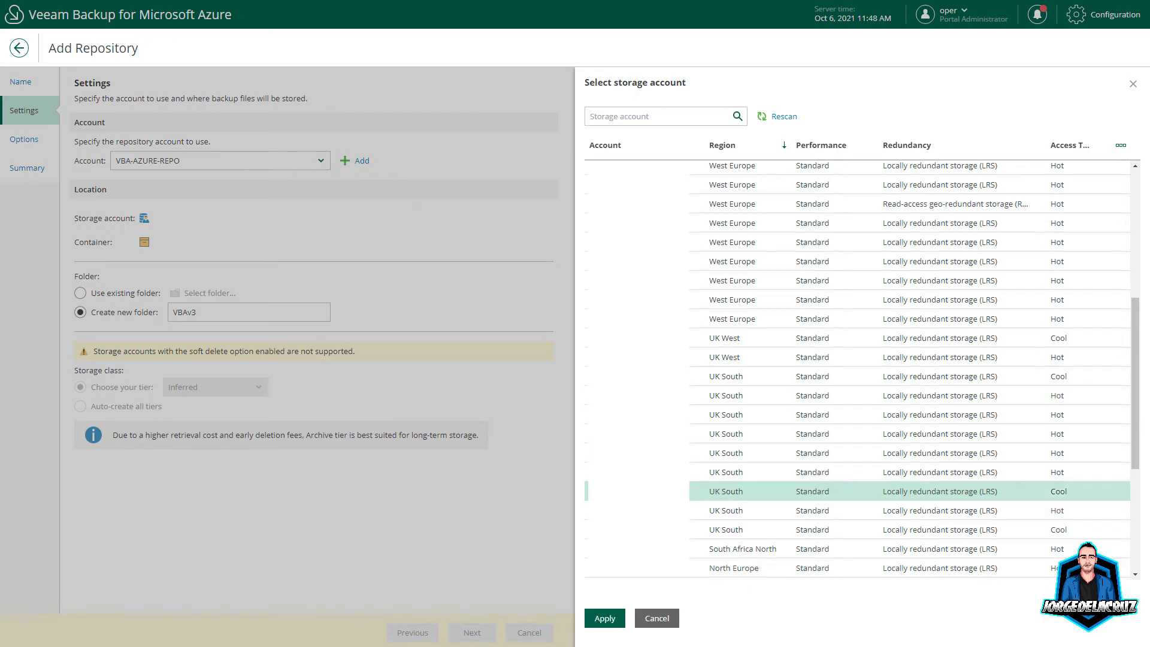
pyautogui.click(604, 619)
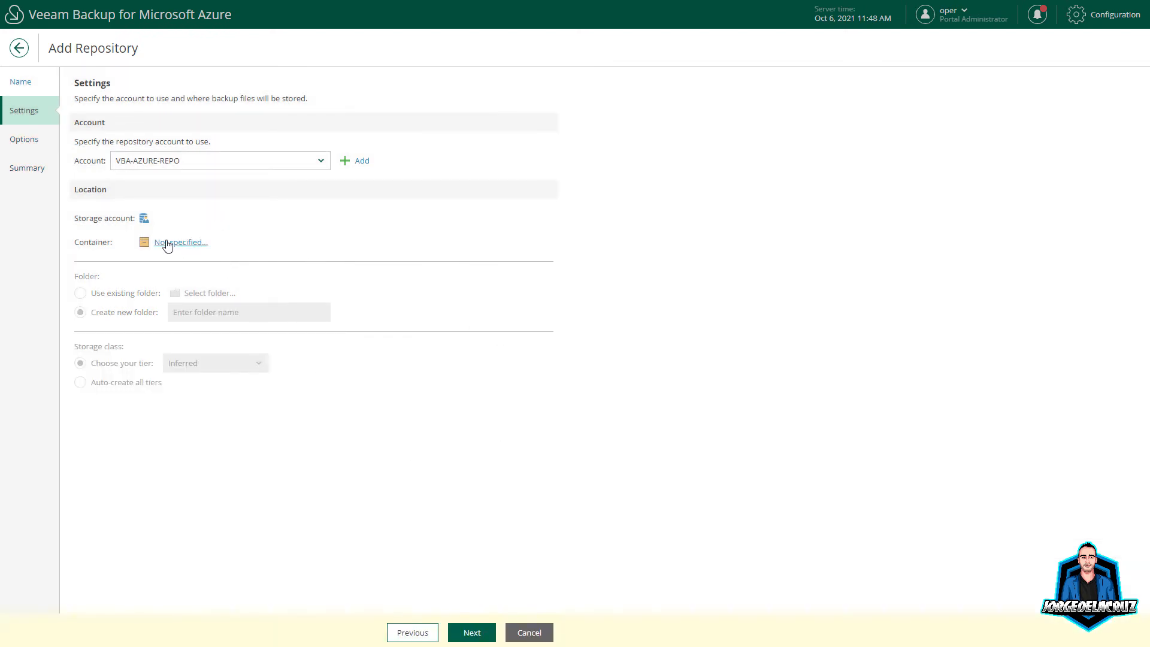
pyautogui.click(169, 243)
pyautogui.click(612, 179)
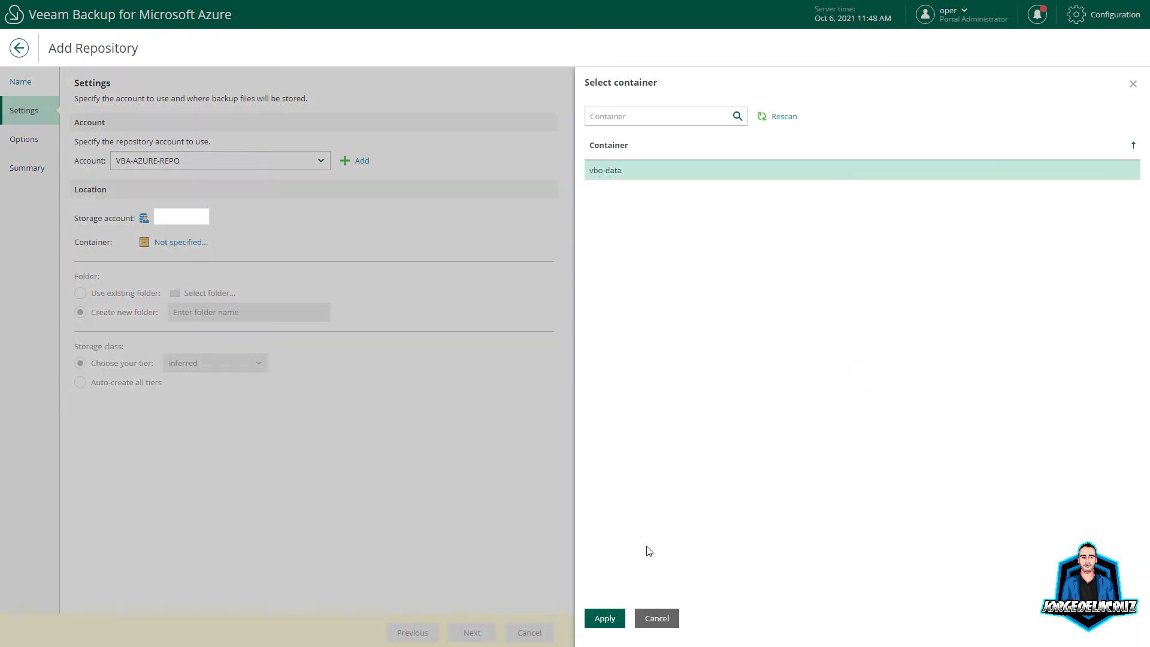
pyautogui.click(604, 618)
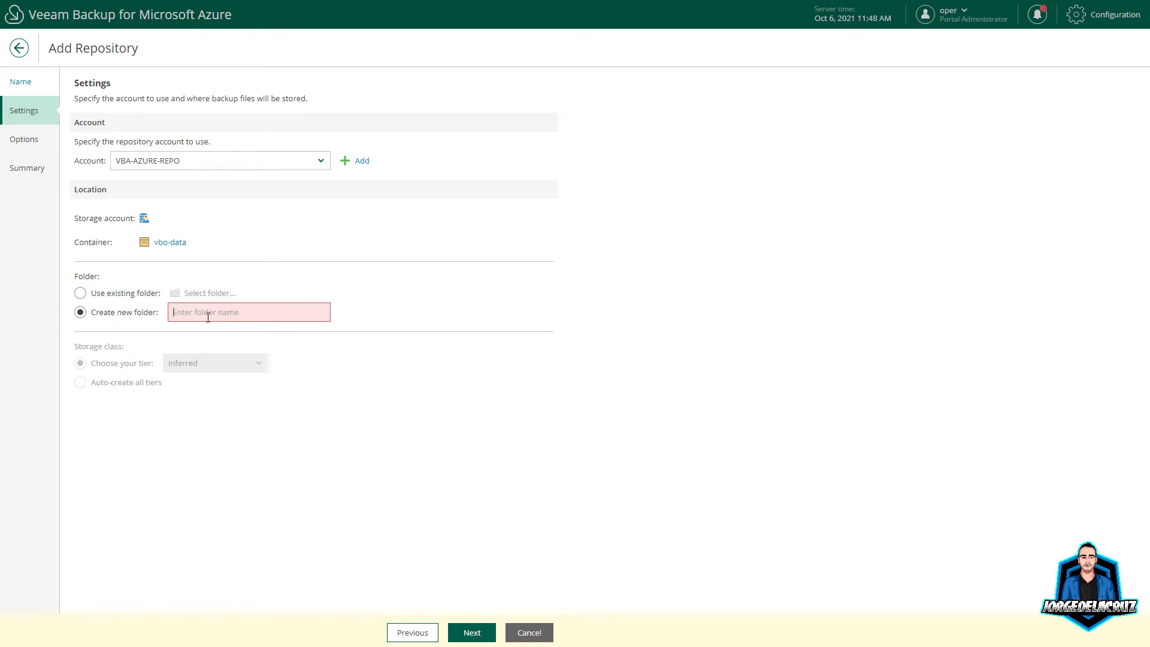
# Step: Enter folder VBAv3 and set the storage tier to Auto-create all tiers
pyautogui.write('VBAv3')
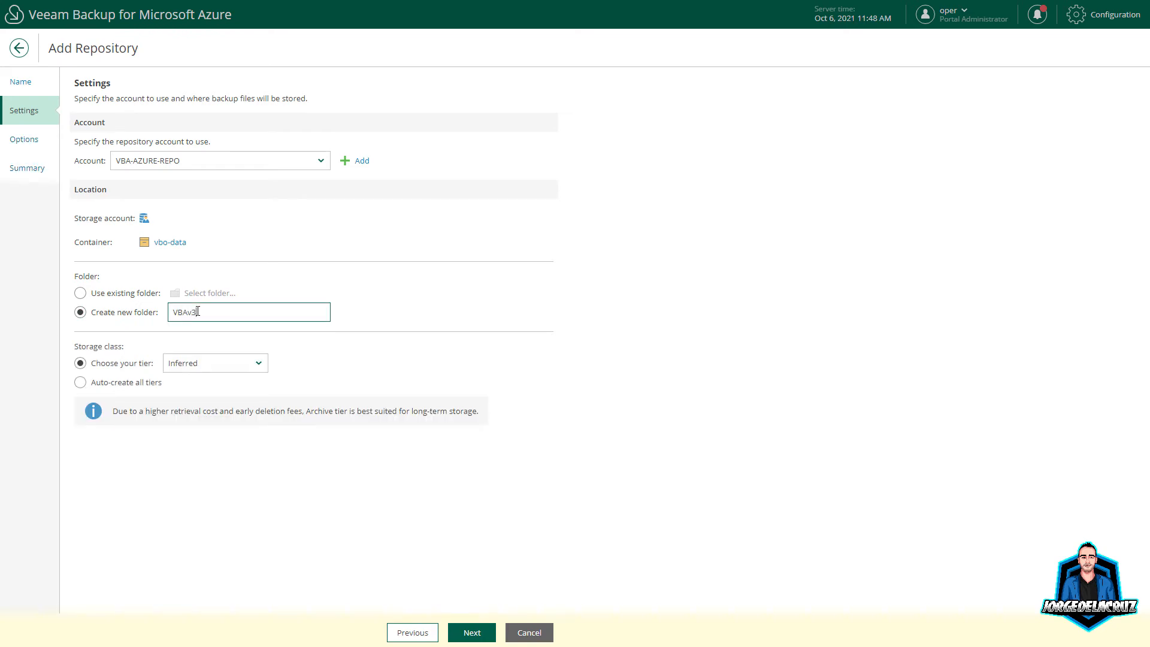
pyautogui.click(233, 367)
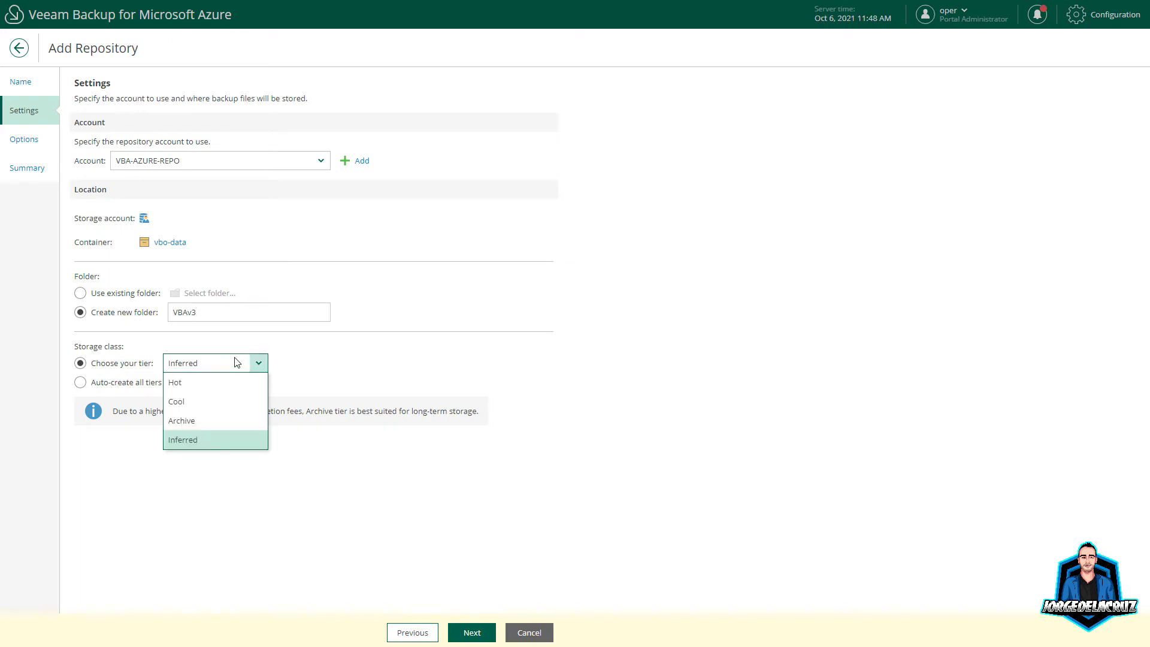
pyautogui.click(179, 382)
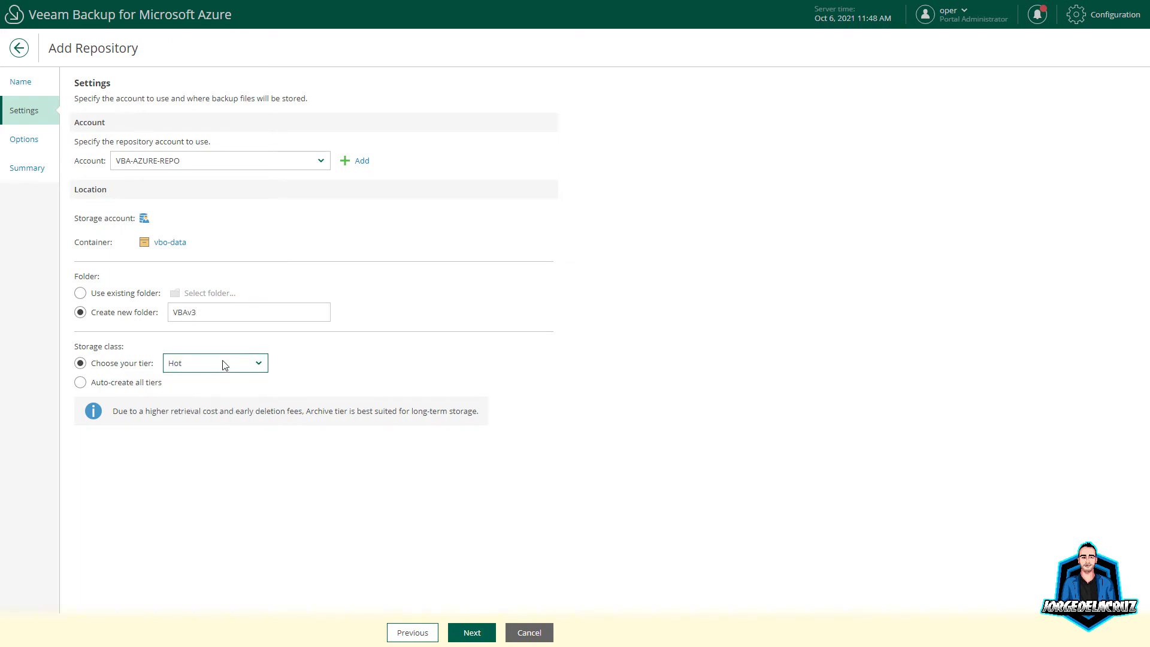
pyautogui.click(216, 368)
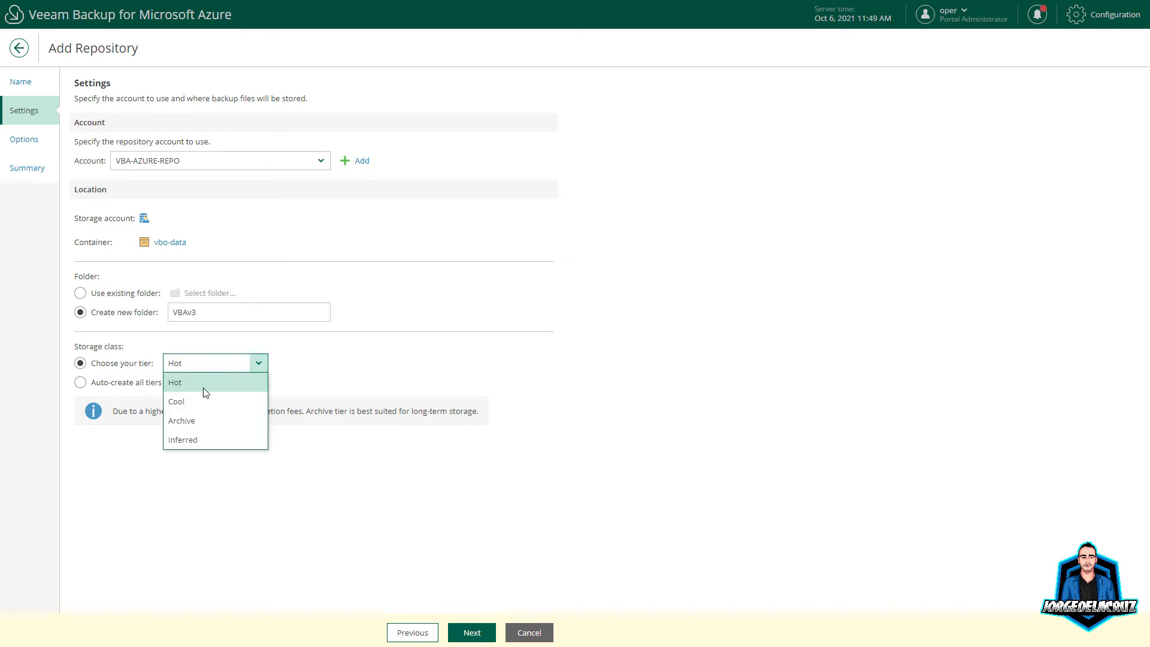
pyautogui.click(80, 382)
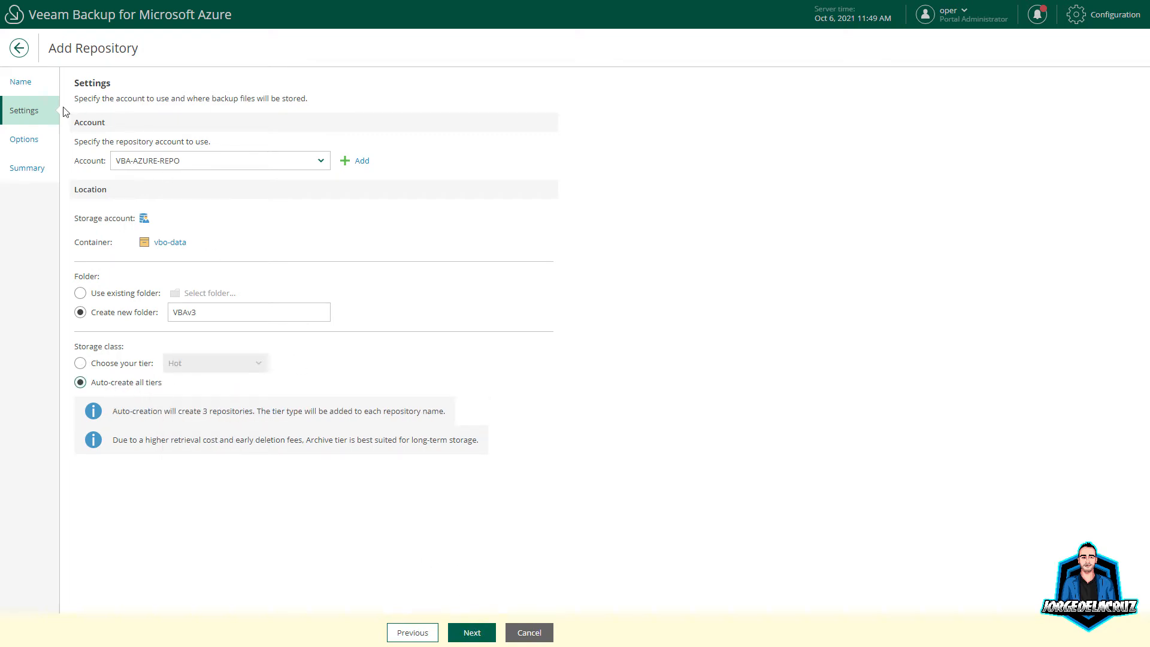
# Step: Rename the repository to VBA-REPO-AZURE and copy that name into the description
pyautogui.click(21, 83)
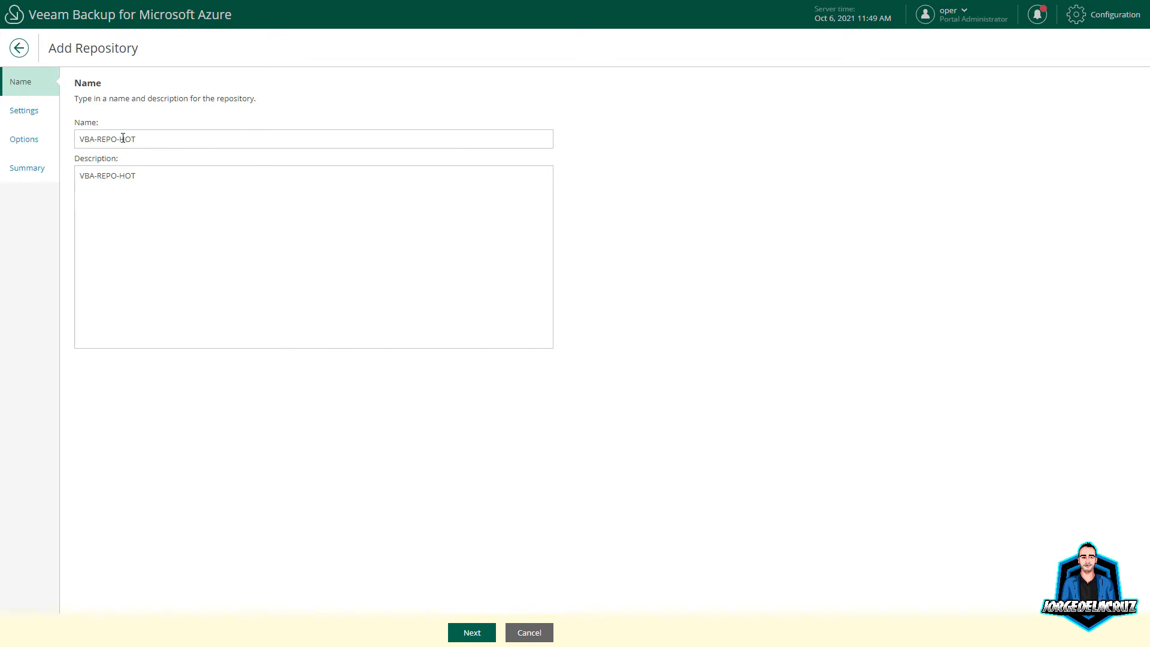
pyautogui.moveTo(123, 138); pyautogui.dragTo(181, 148)
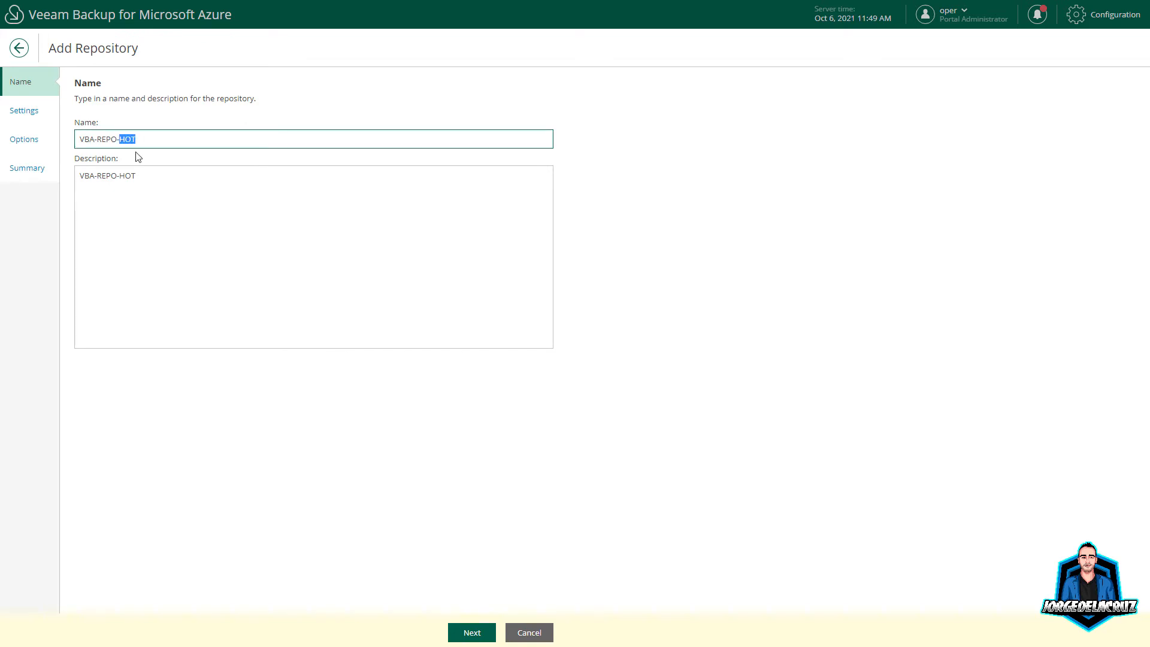
pyautogui.write('A')
pyautogui.hotkey('ctrl', 'a')
pyautogui.hotkey('ctrl', 'c')
pyautogui.click(156, 180)
pyautogui.hotkey('ctrl', 'a')
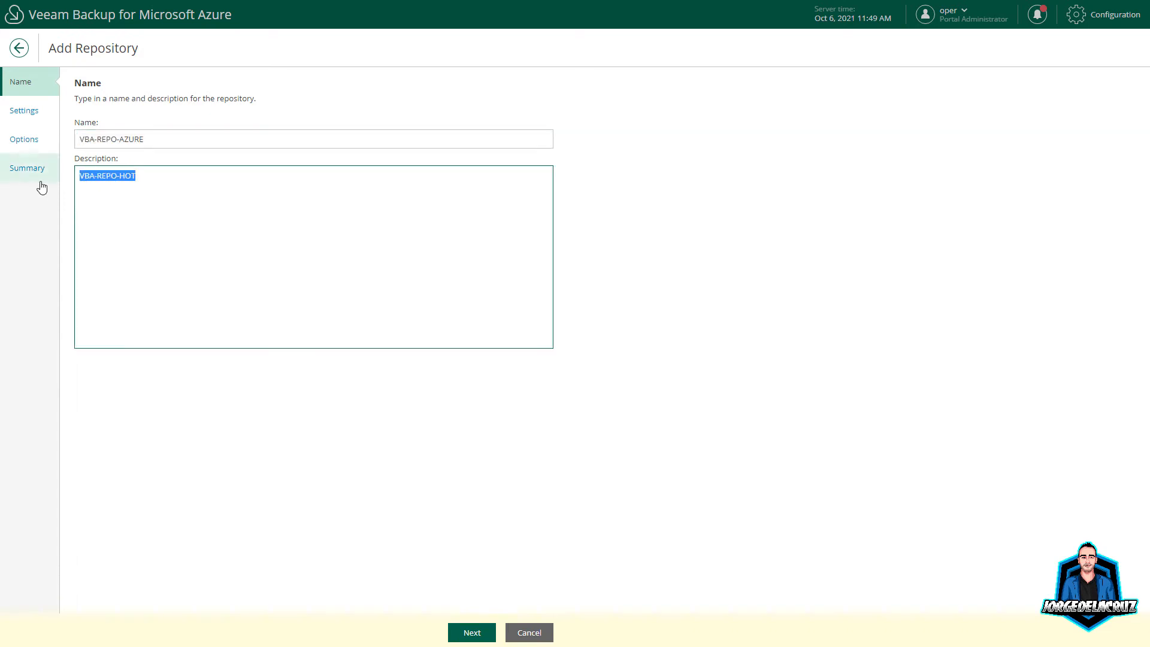
pyautogui.hotkey('ctrl', 'v')
pyautogui.click(472, 633)
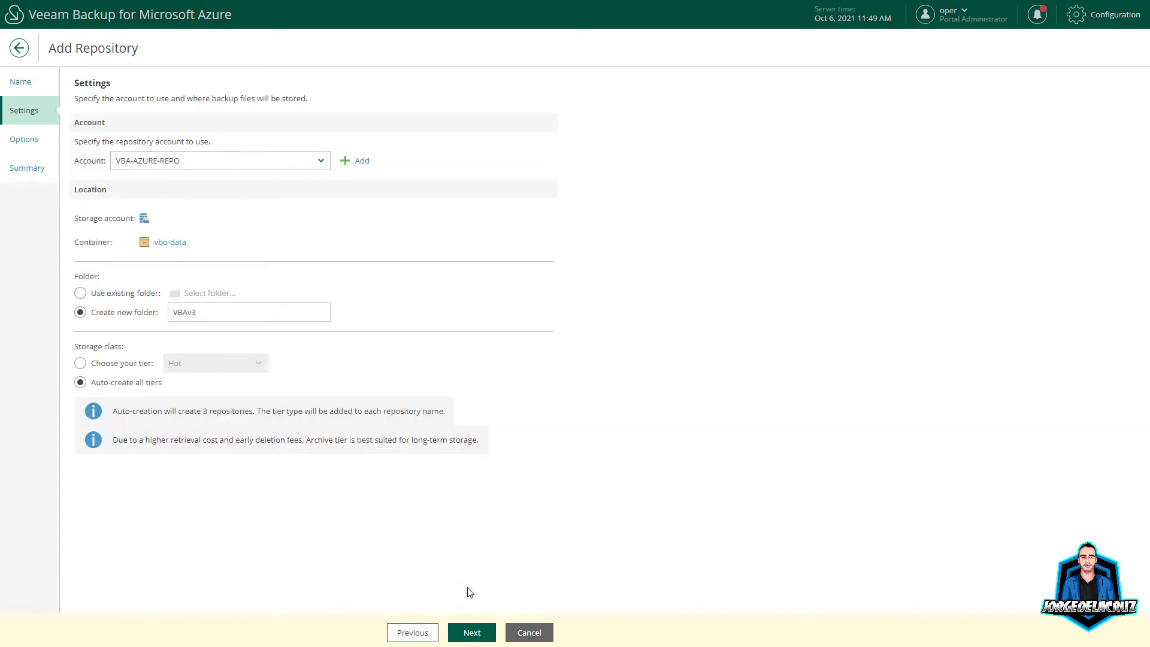
# Step: Accept the change feed warning, enable password encryption with a hint, and finish the repository
pyautogui.click(488, 633)
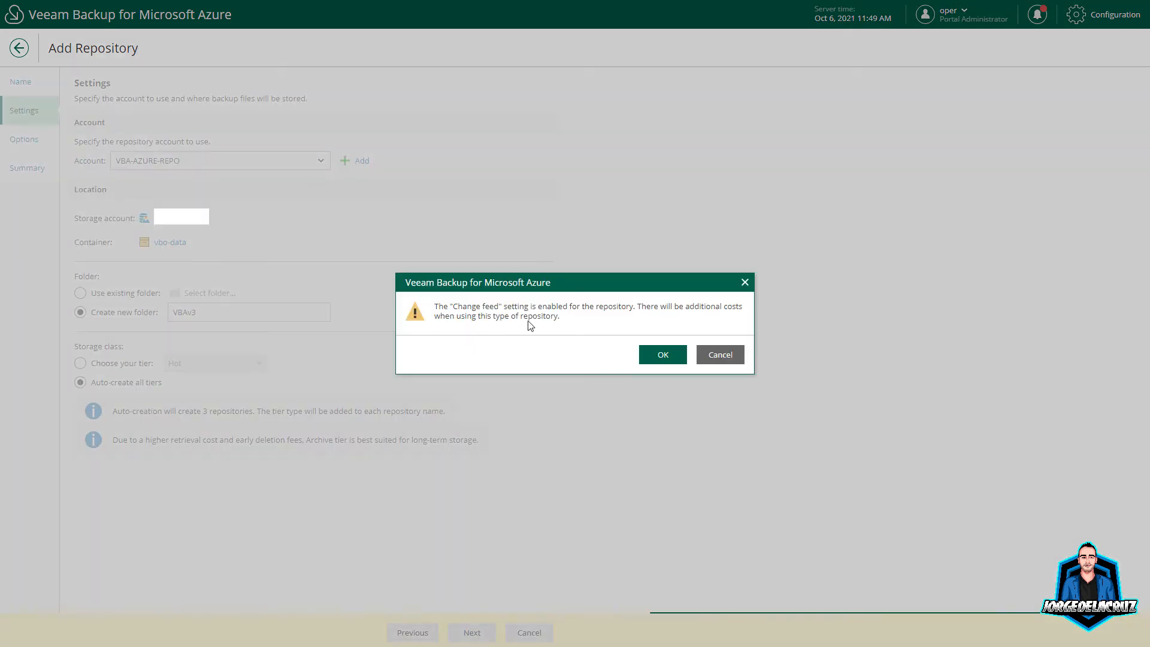
pyautogui.click(657, 357)
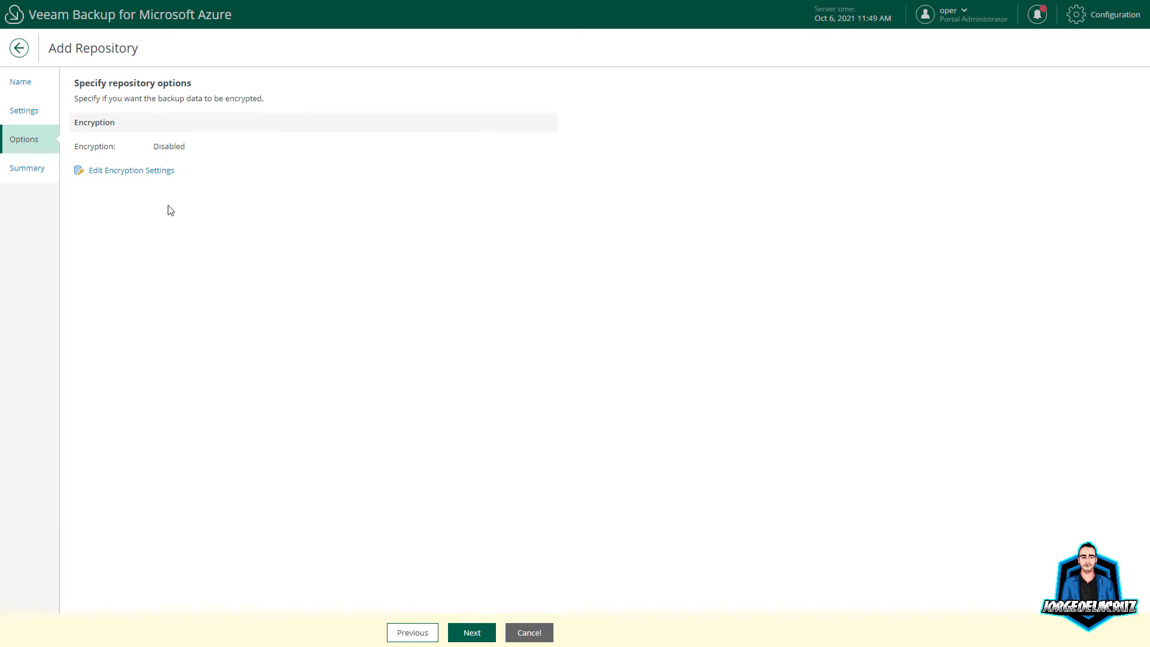
pyautogui.click(112, 170)
pyautogui.click(782, 111)
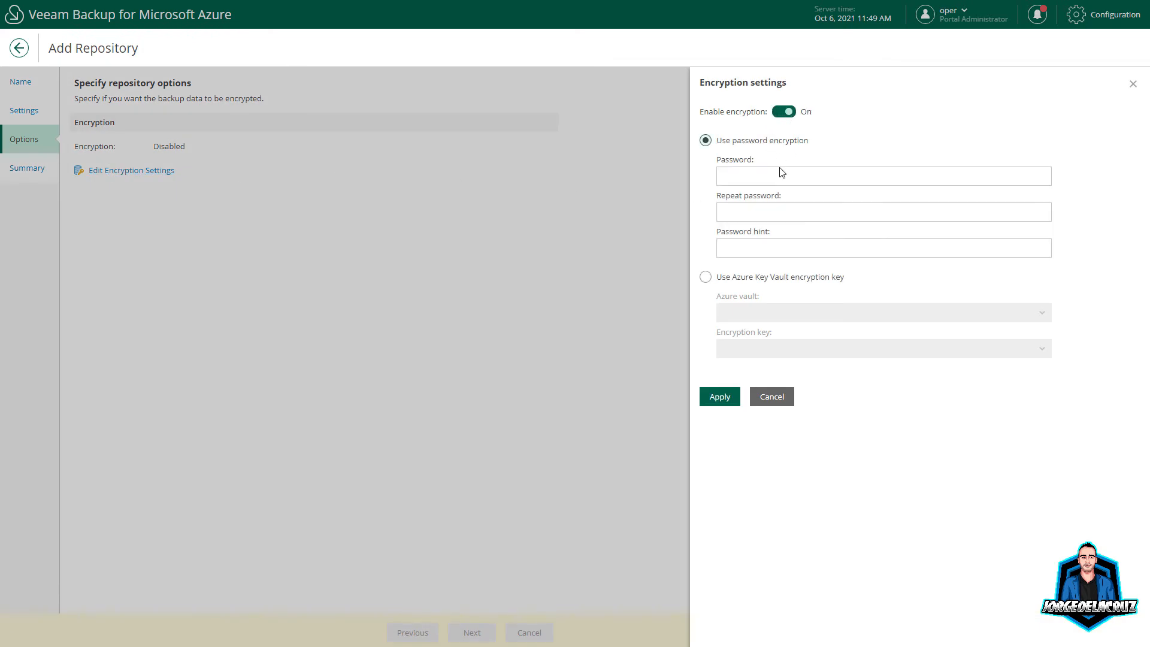
pyautogui.click(757, 165)
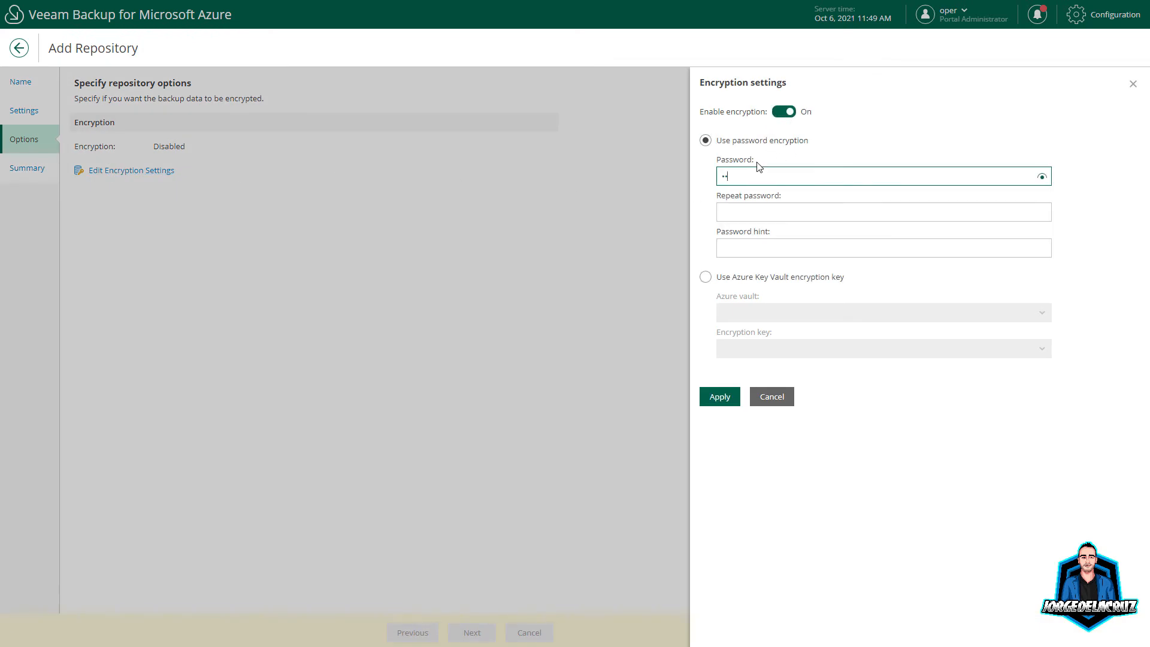
pyautogui.press('Tab')
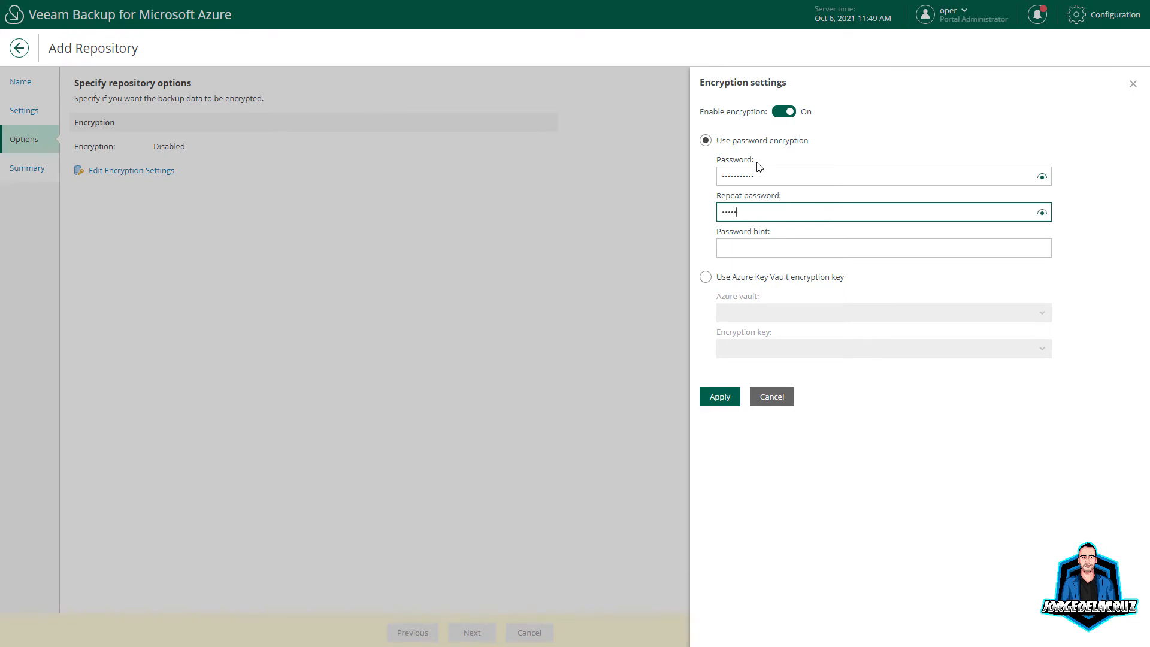
pyautogui.press('Tab')
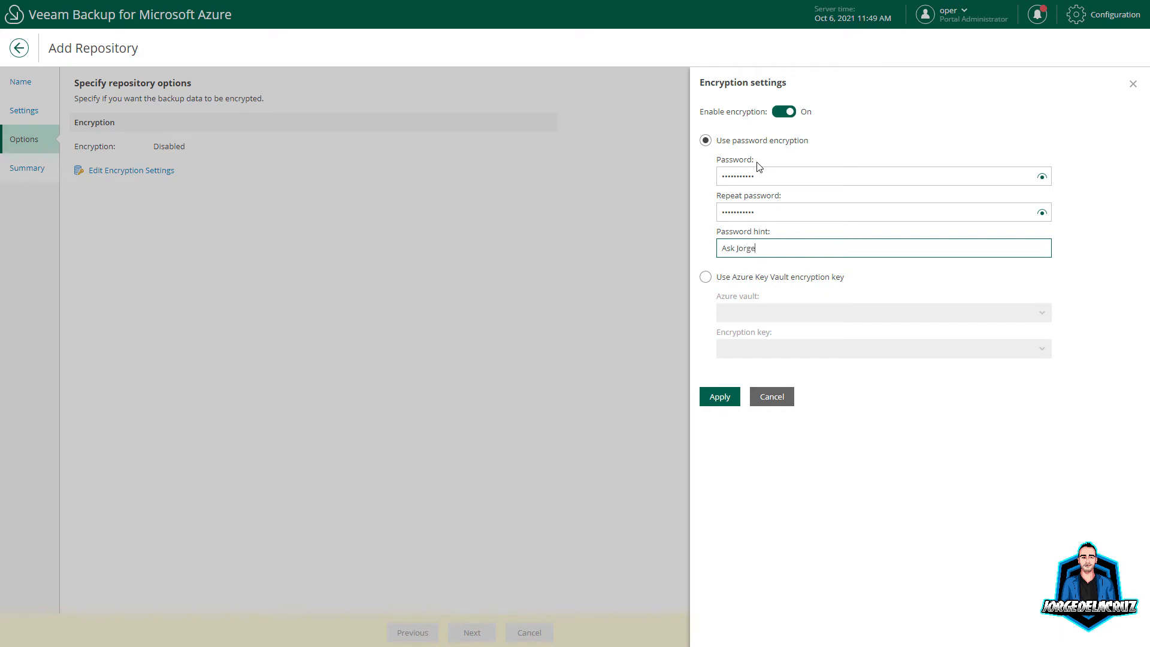
pyautogui.click(723, 399)
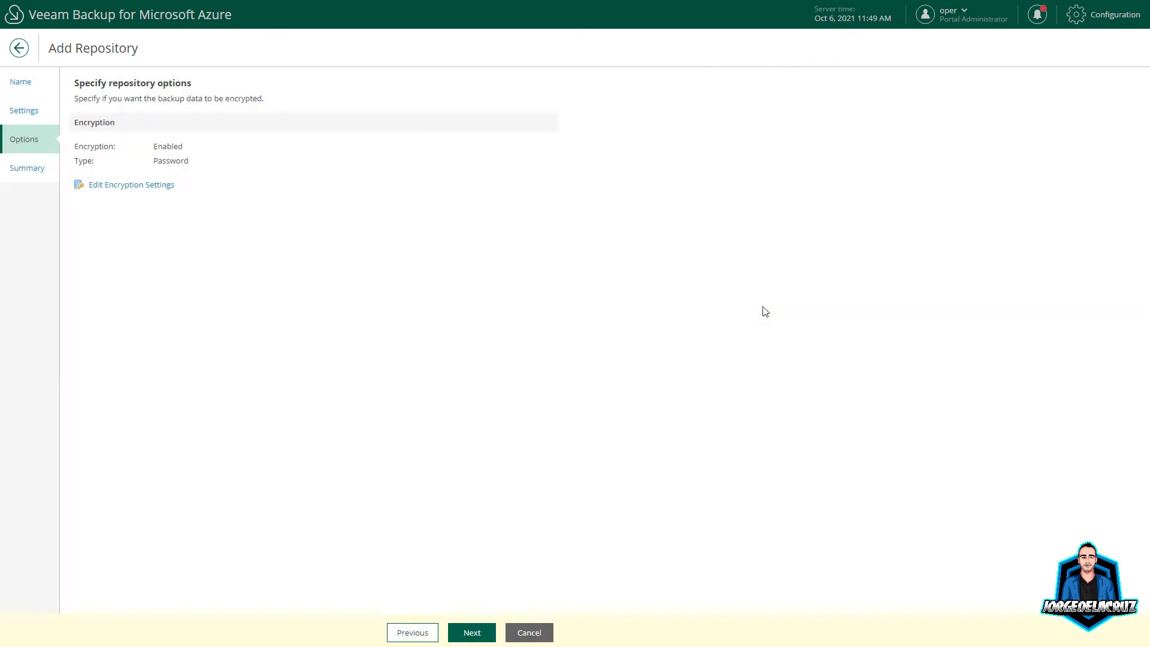
pyautogui.click(471, 632)
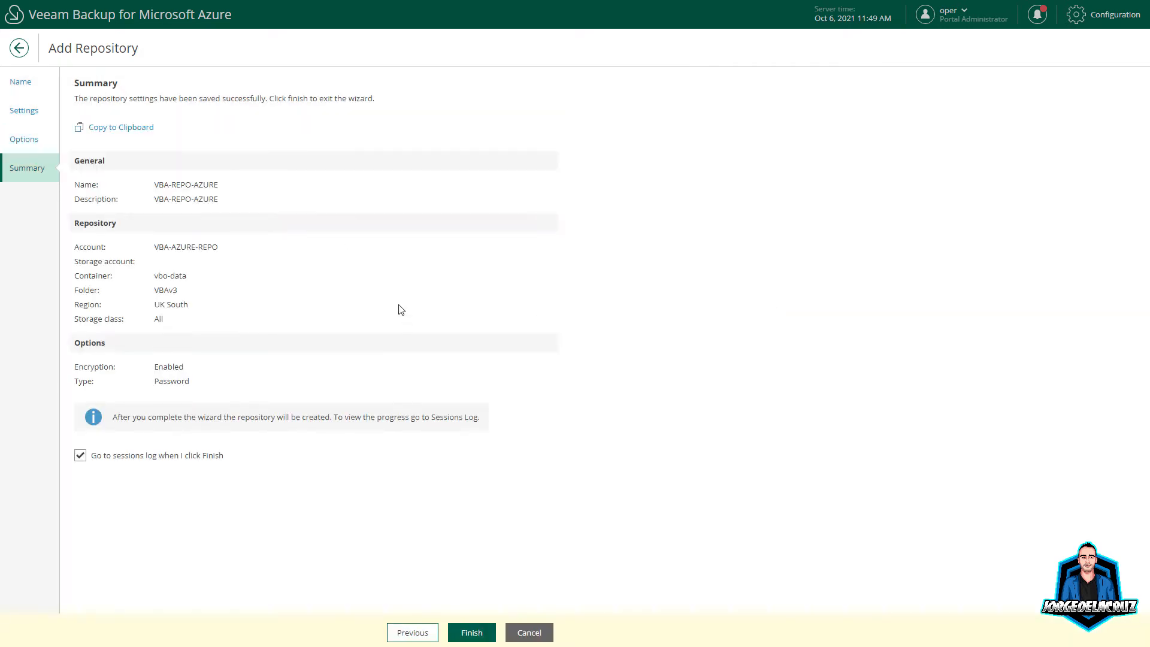
pyautogui.click(471, 633)
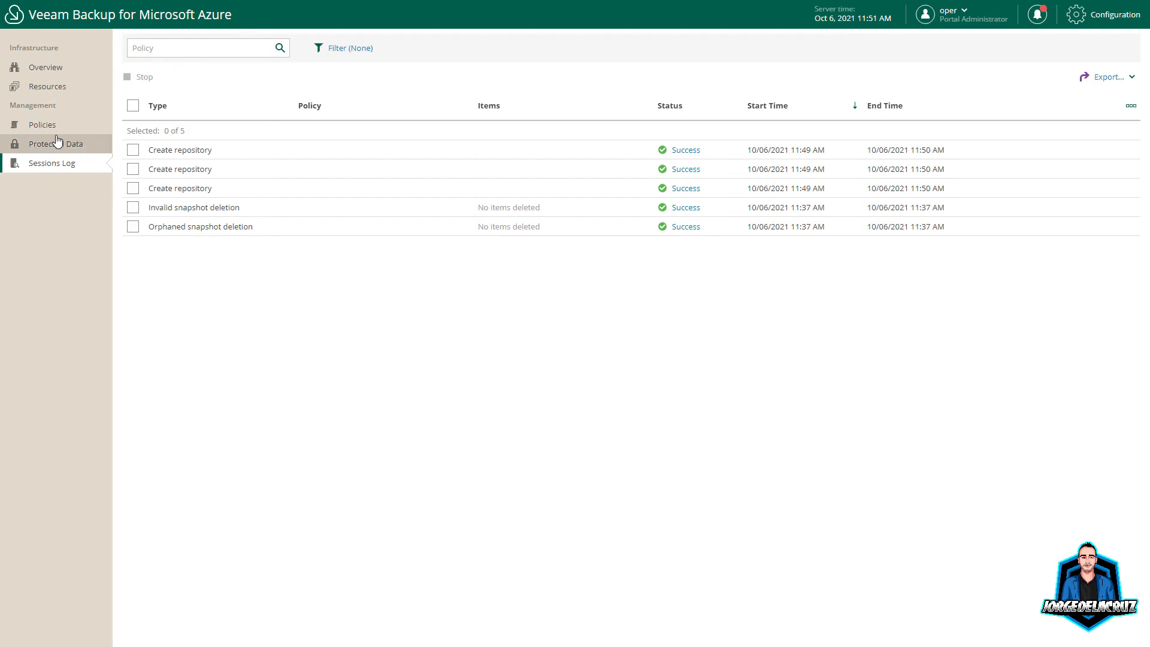
# Step: Go from Overview and Configuration to the virtual machine backup policies and add a new policy
pyautogui.click(48, 69)
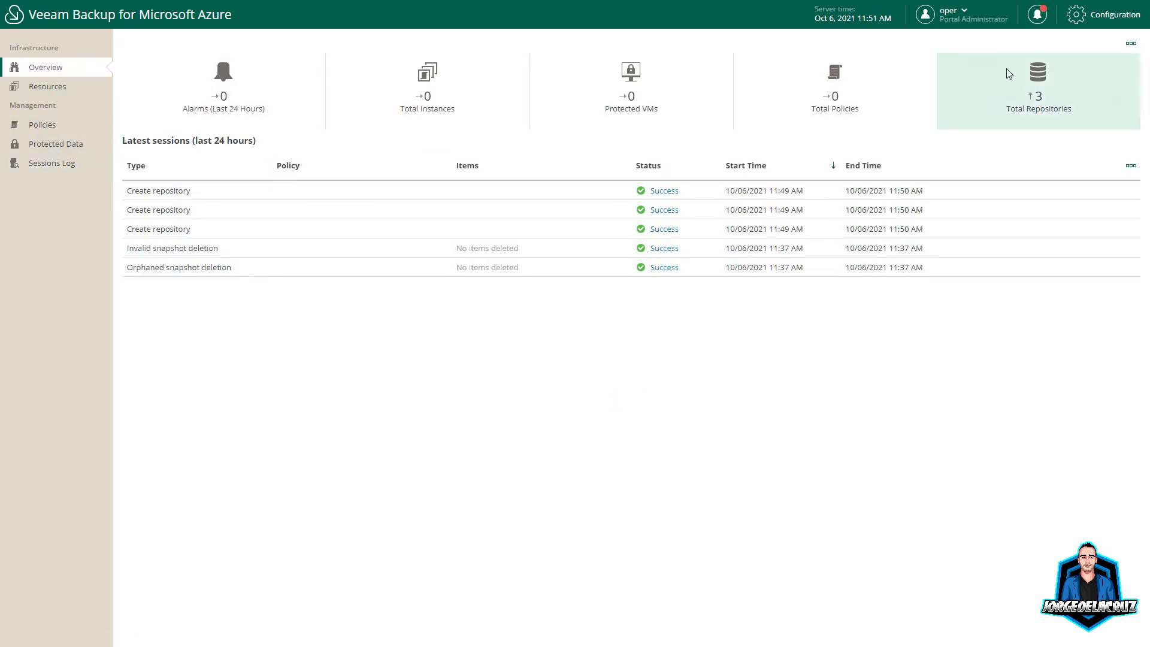
pyautogui.click(1108, 16)
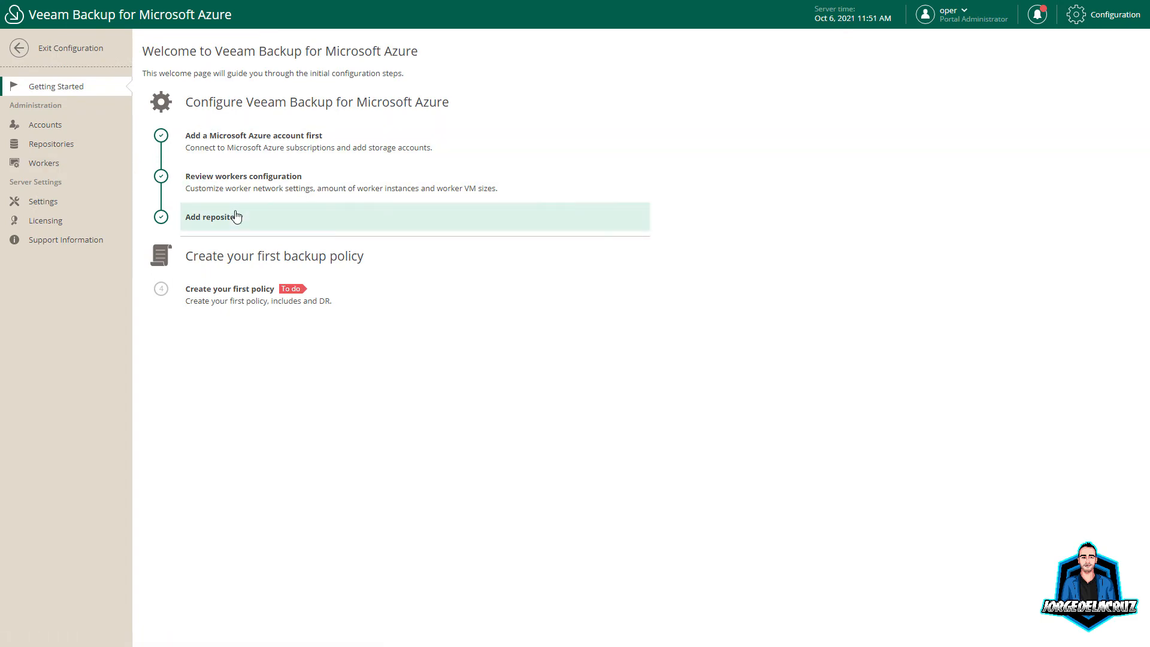
pyautogui.click(207, 301)
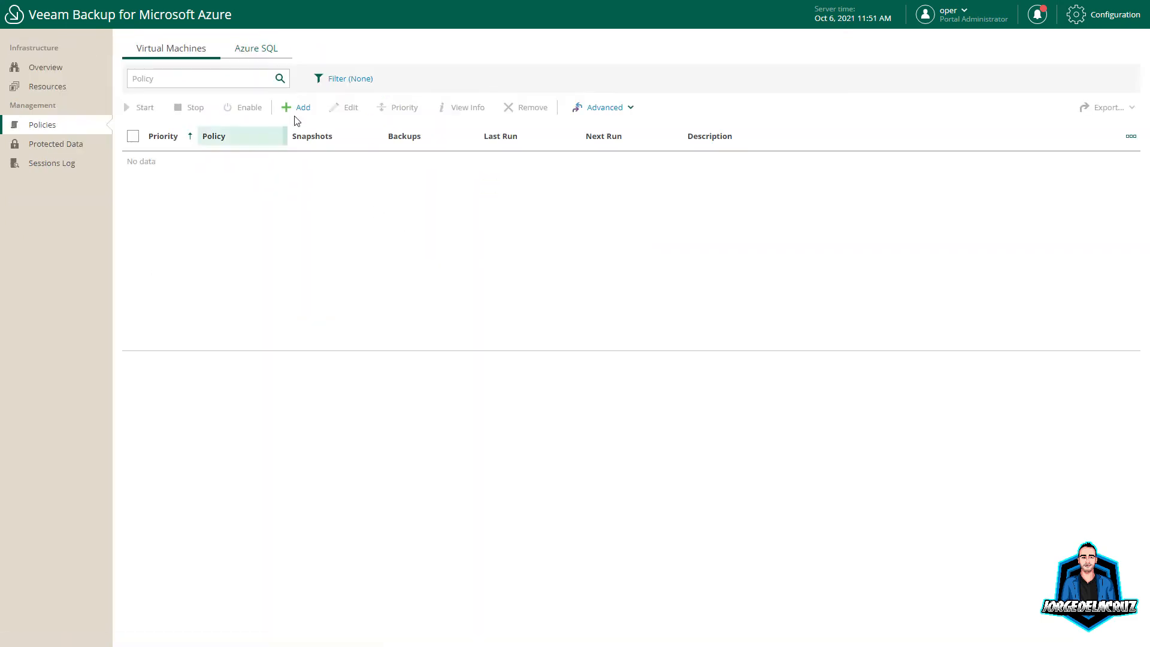
pyautogui.click(252, 48)
pyautogui.click(167, 52)
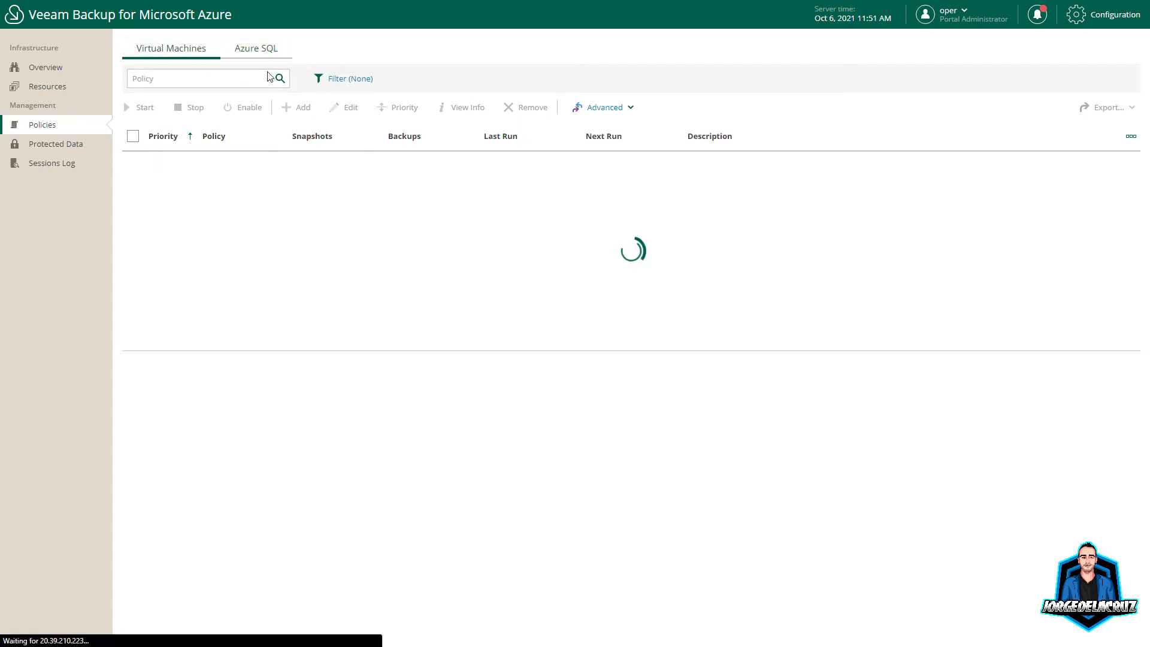
pyautogui.click(300, 110)
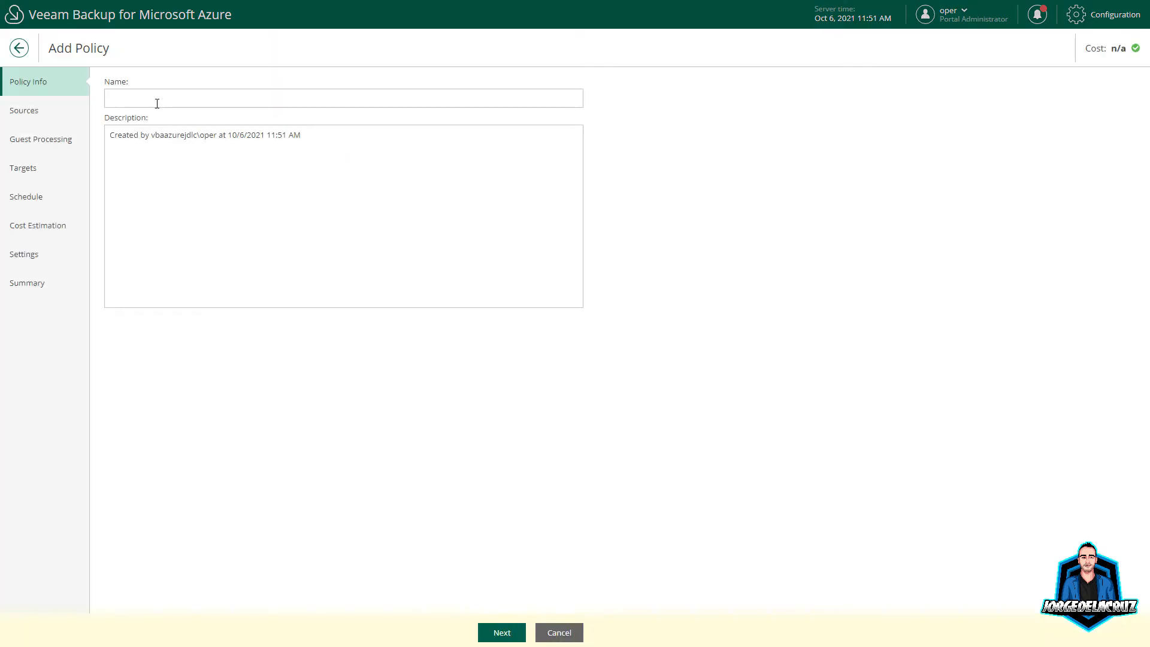
# Step: Name the VM policy 'AZURE/VM' and paste the name over the default description
pyautogui.click(157, 103)
pyautogui.write('AZURE/')
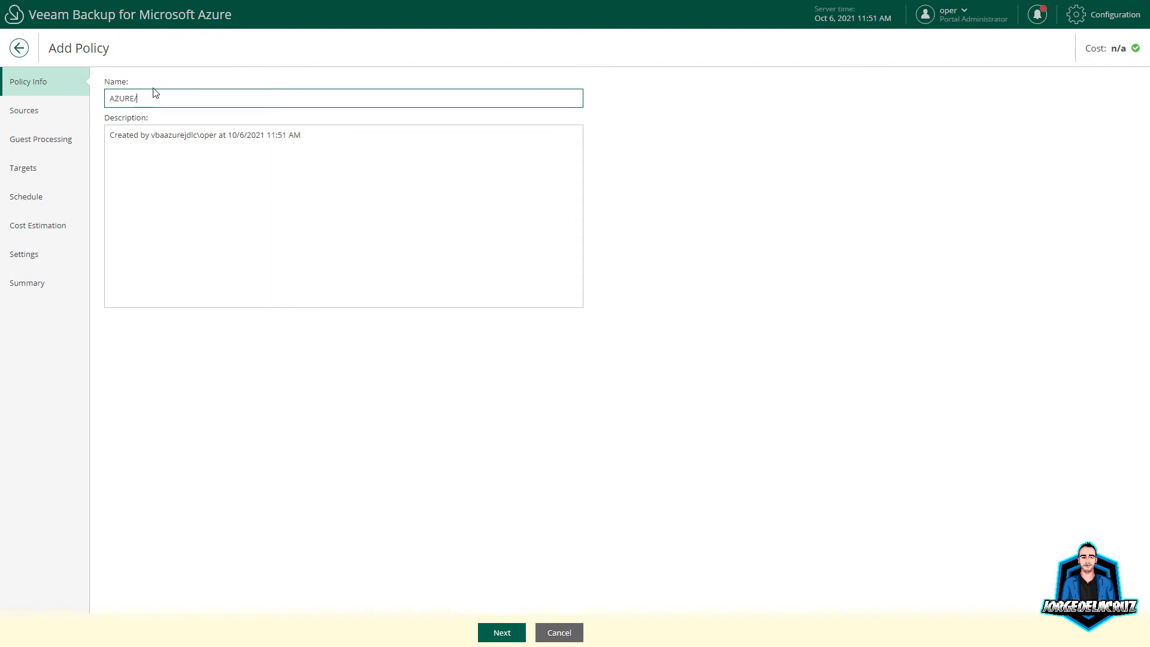
pyautogui.press('BackSpace')
pyautogui.write('-VMS-JDLC')
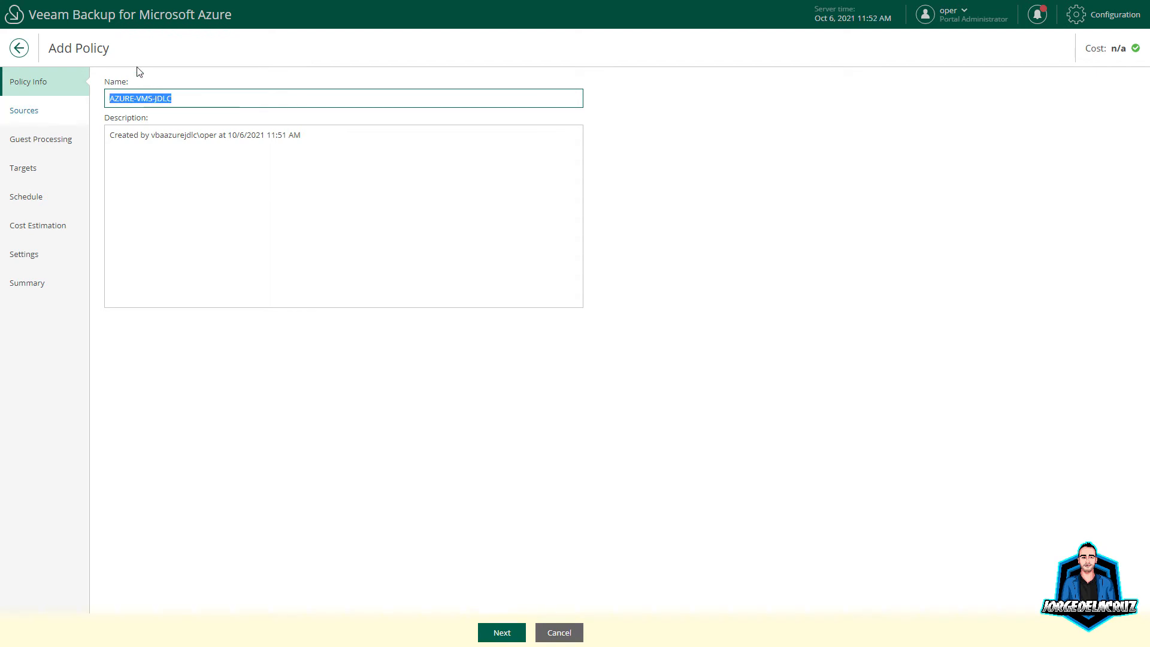
pyautogui.moveTo(269, 144); pyautogui.dragTo(97, 145)
pyautogui.hotkey('ctrl', 'v')
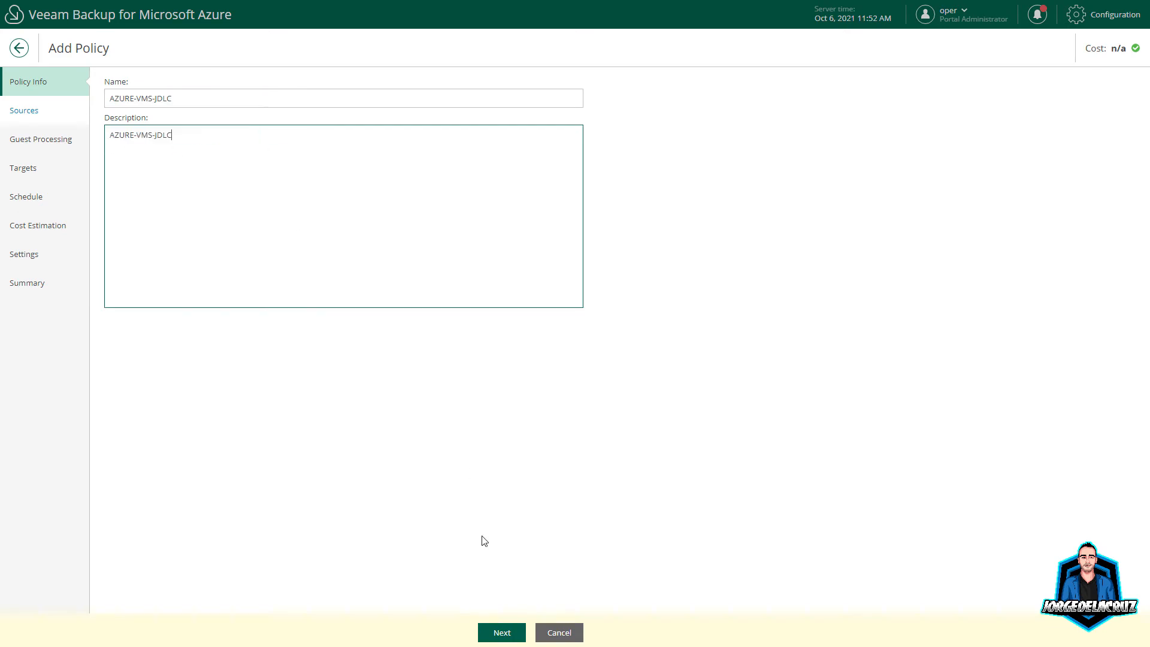
pyautogui.click(501, 634)
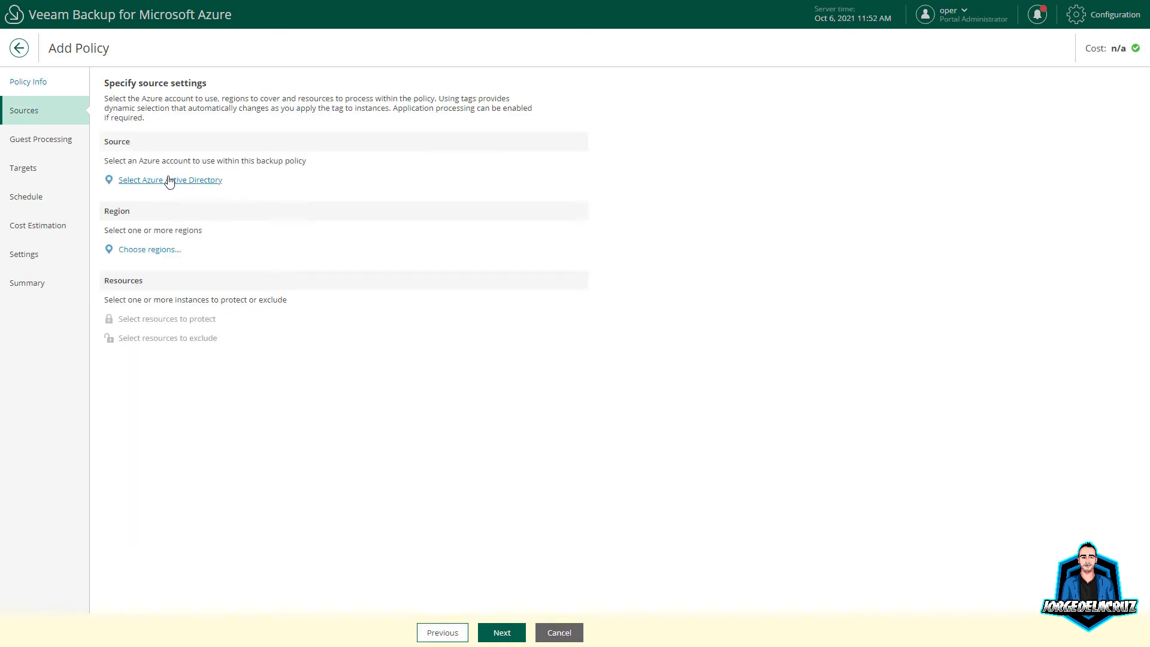
# Step: Select the Azure account and add the UK South and UK West regions
pyautogui.click(230, 182)
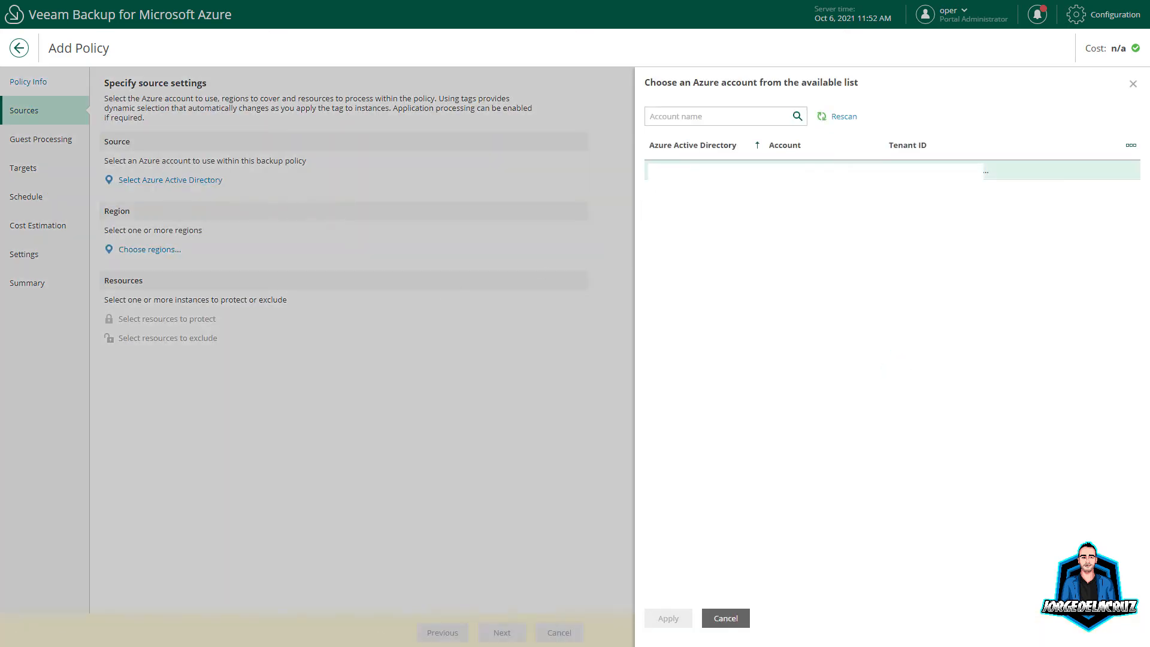
pyautogui.click(668, 618)
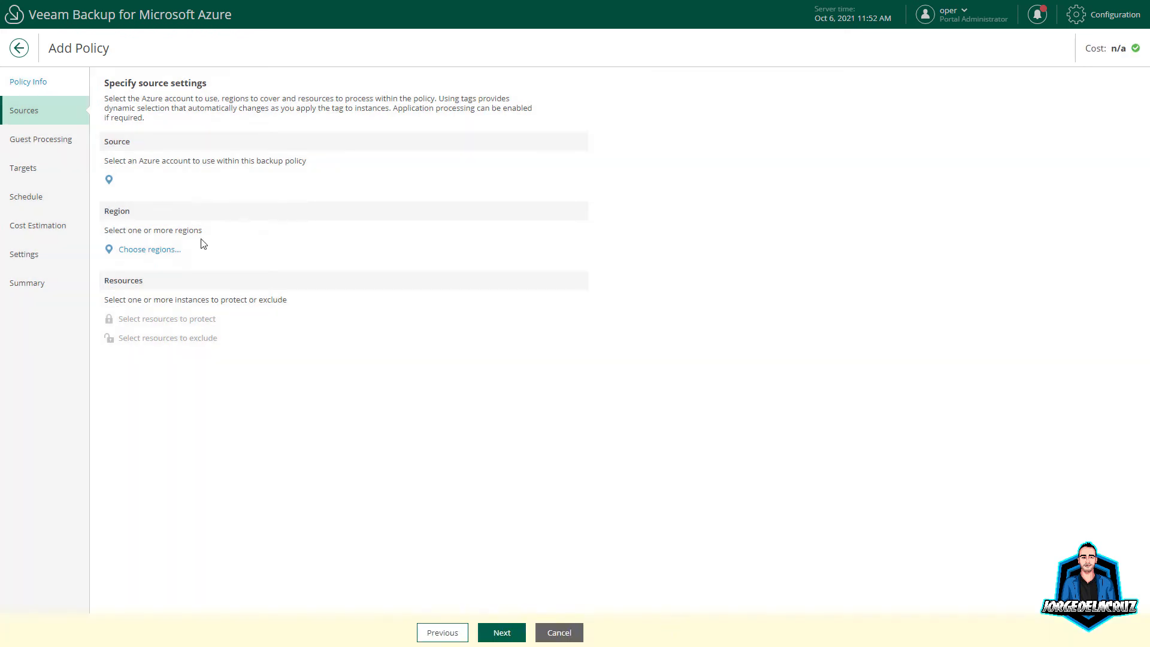
pyautogui.click(143, 249)
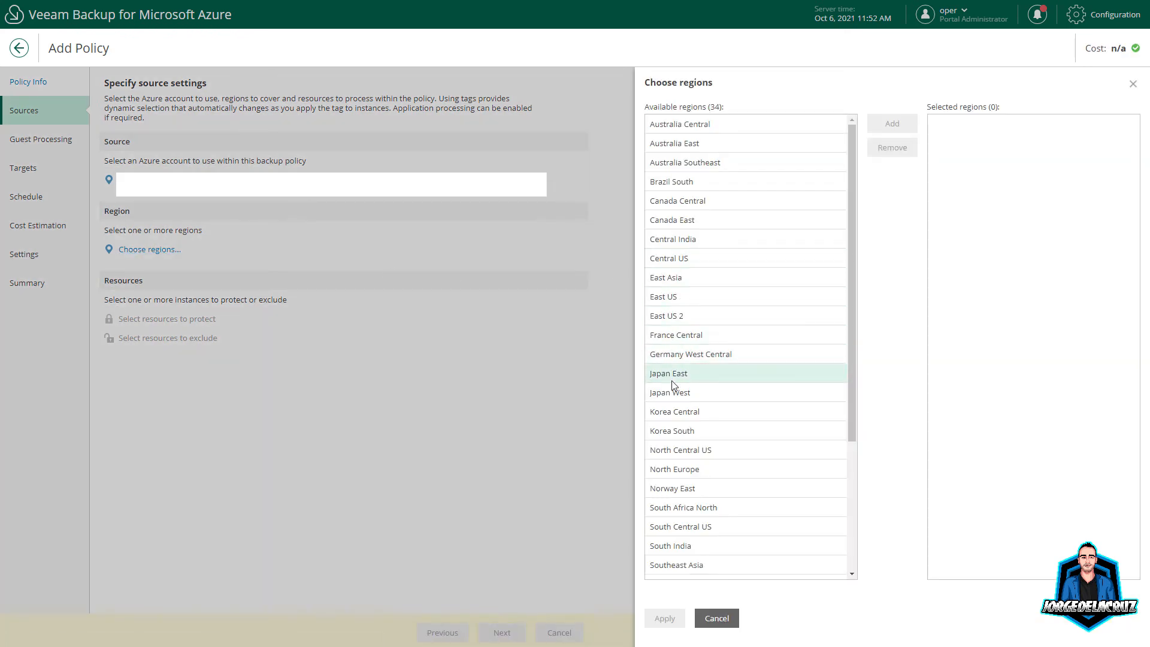
pyautogui.scroll(-2, 681, 258)
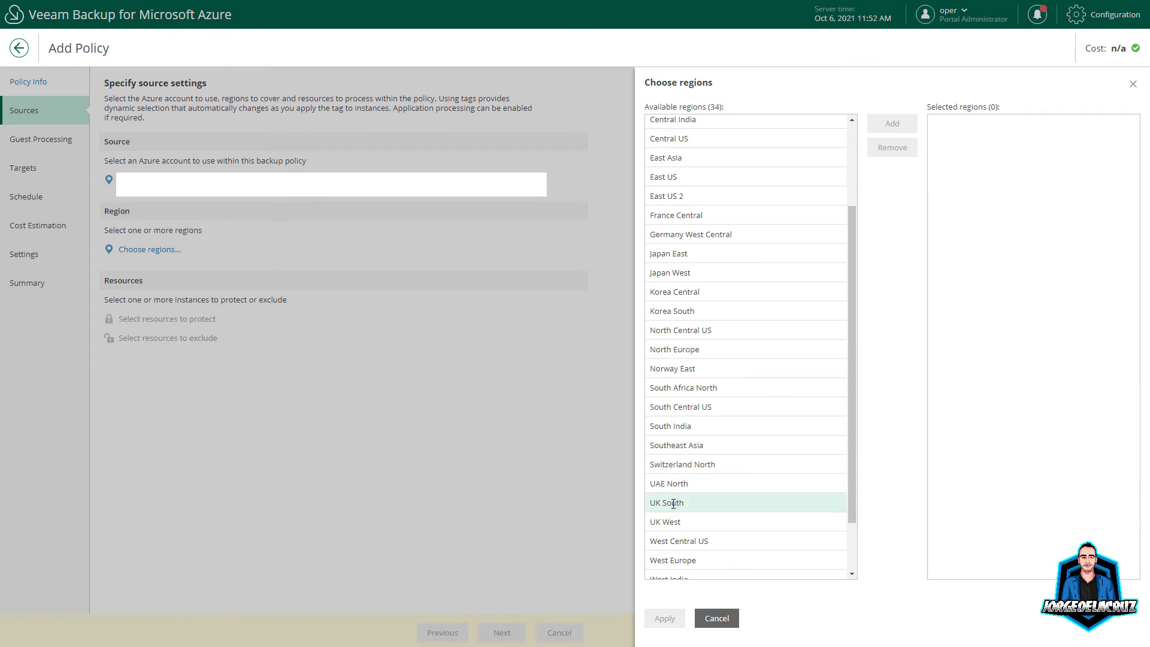
pyautogui.click(673, 503)
pyautogui.keyDown('ctrl'); pyautogui.click(671, 522); pyautogui.keyUp('ctrl')
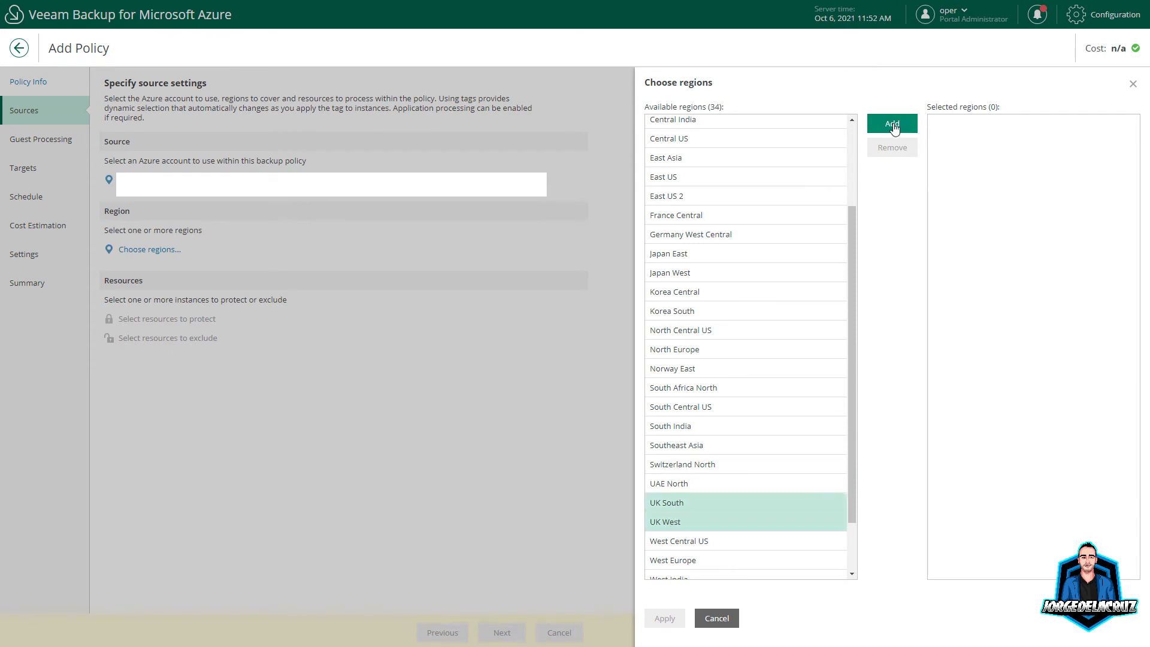
pyautogui.click(892, 124)
pyautogui.click(664, 617)
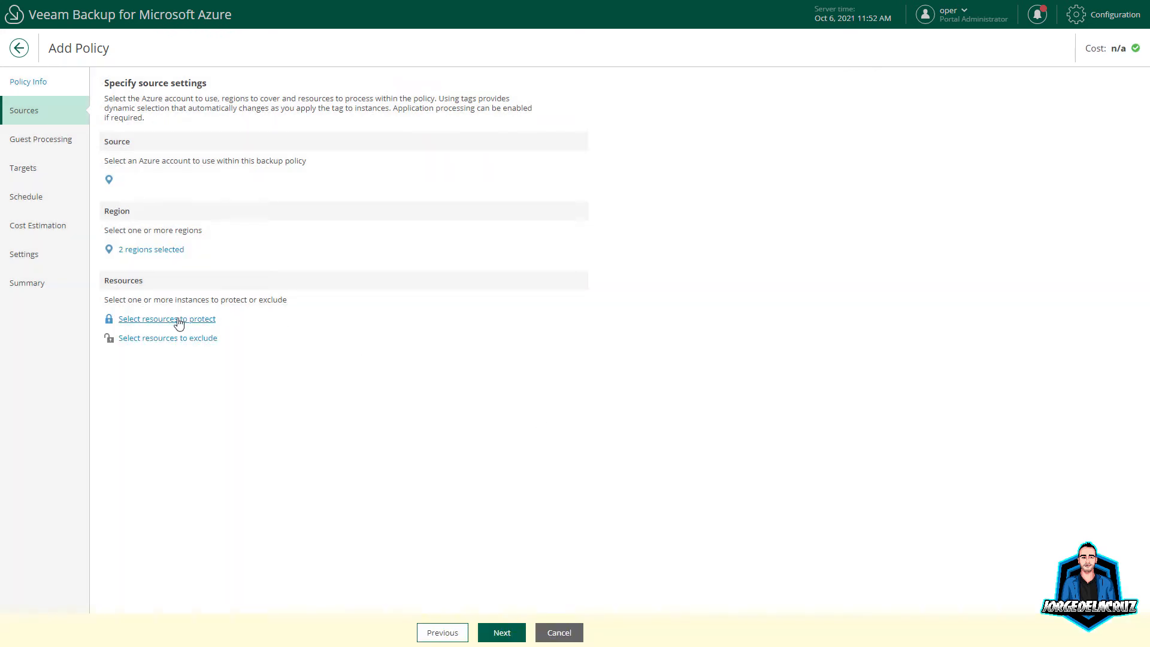
# Step: Protect the af-win2016 and ahlinux01 virtual machines
pyautogui.click(473, 323)
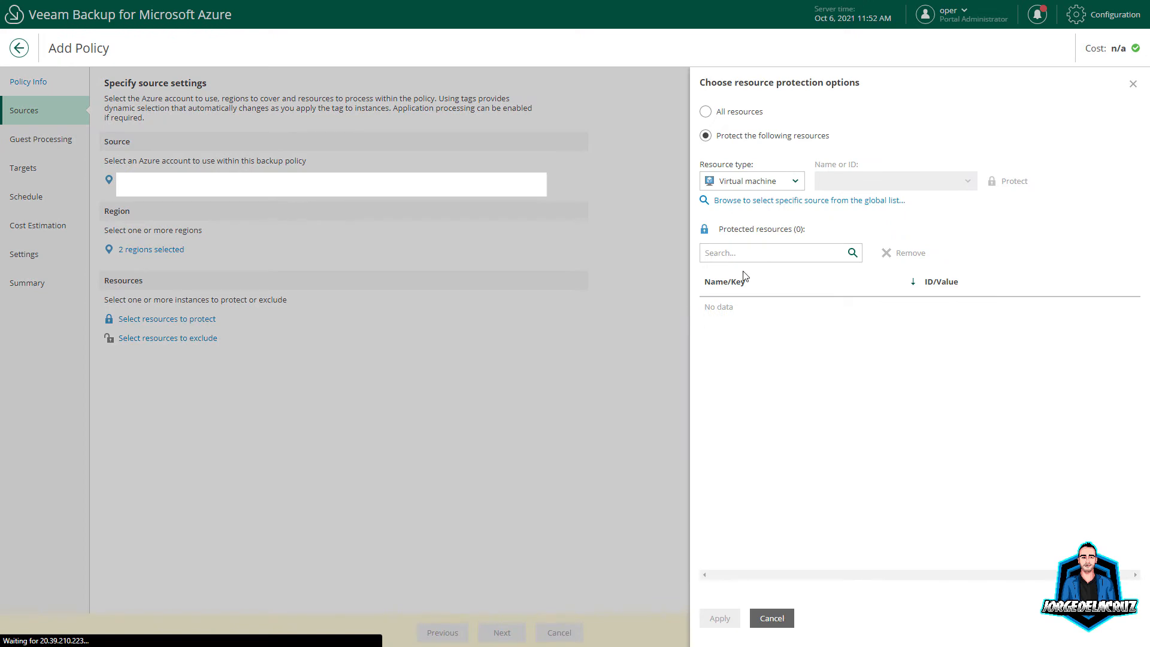
pyautogui.click(804, 202)
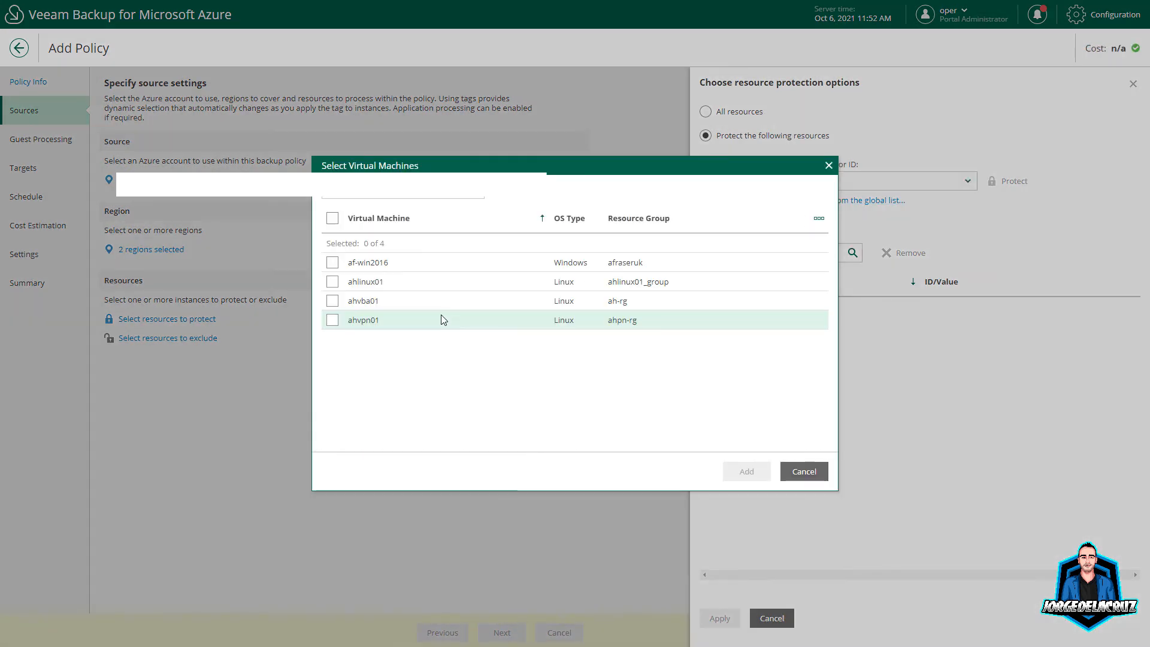
pyautogui.click(332, 262)
pyautogui.click(333, 281)
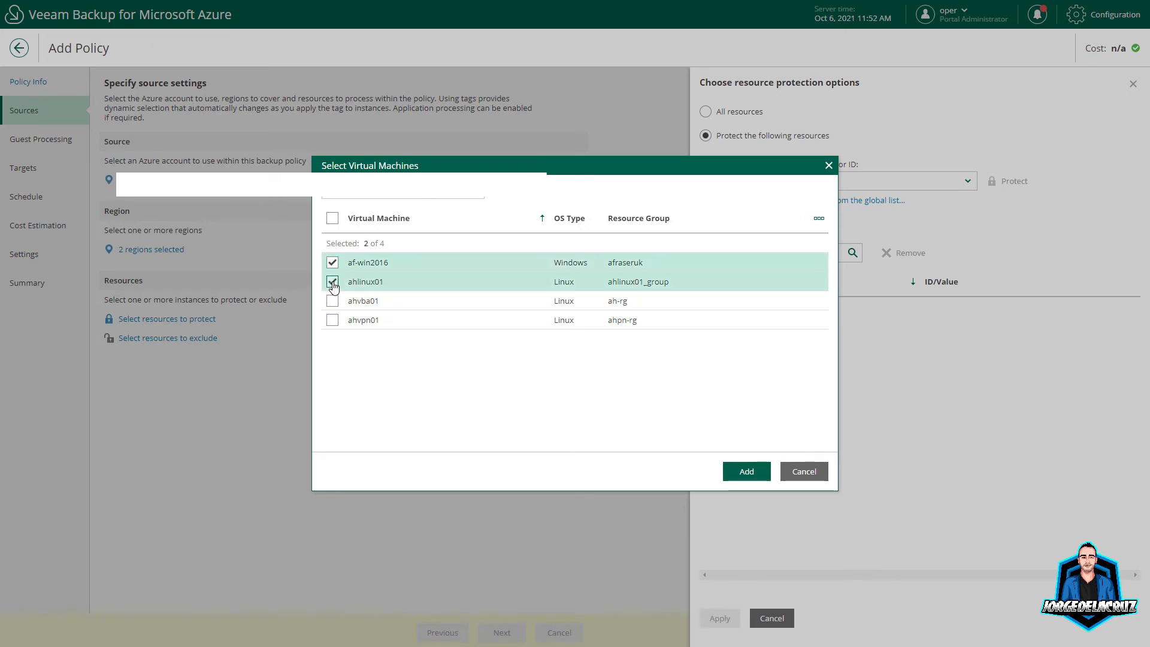
pyautogui.click(746, 470)
pyautogui.click(719, 617)
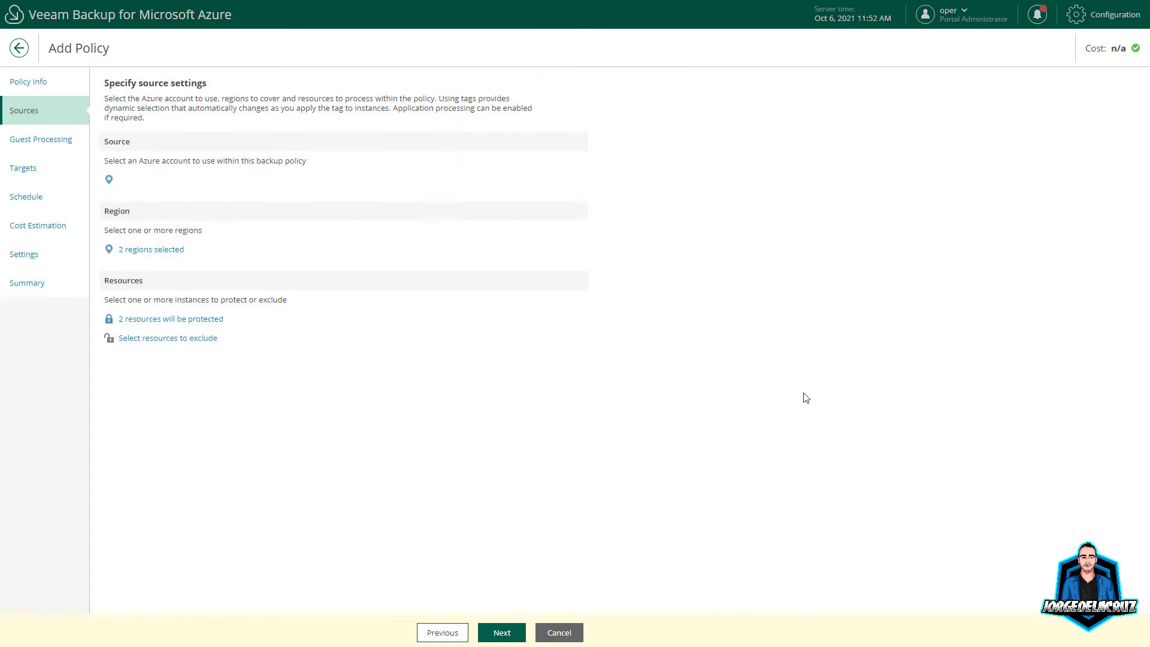
# Step: Skip Guest Processing and switch Enable backups on in the Targets step
pyautogui.click(500, 632)
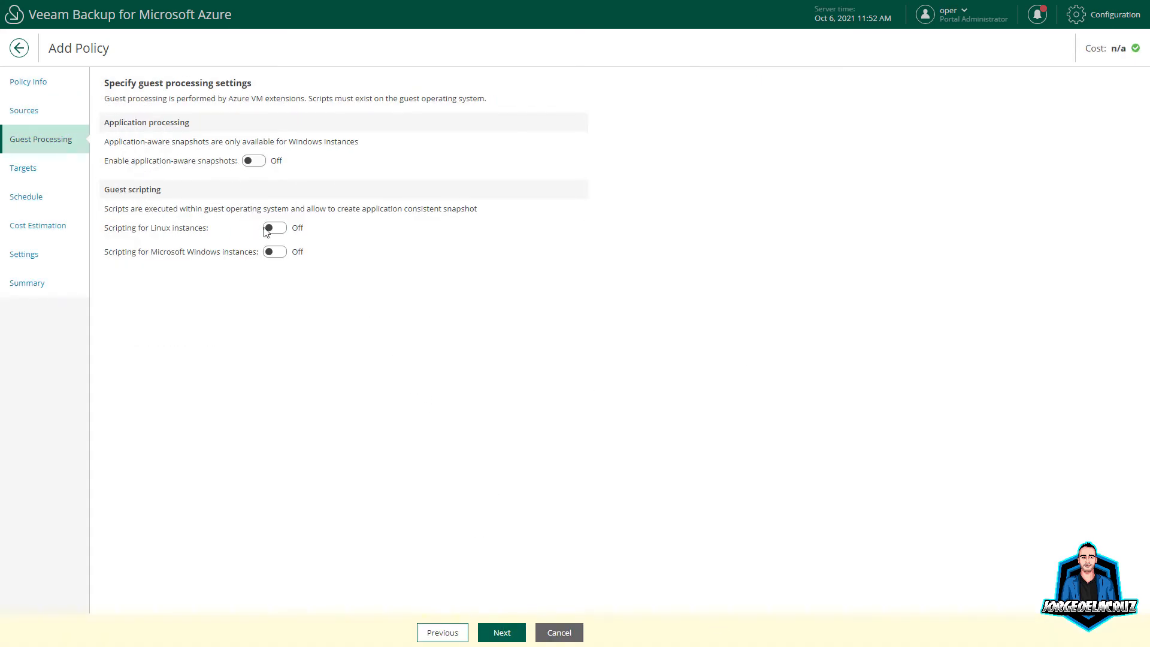
pyautogui.click(489, 634)
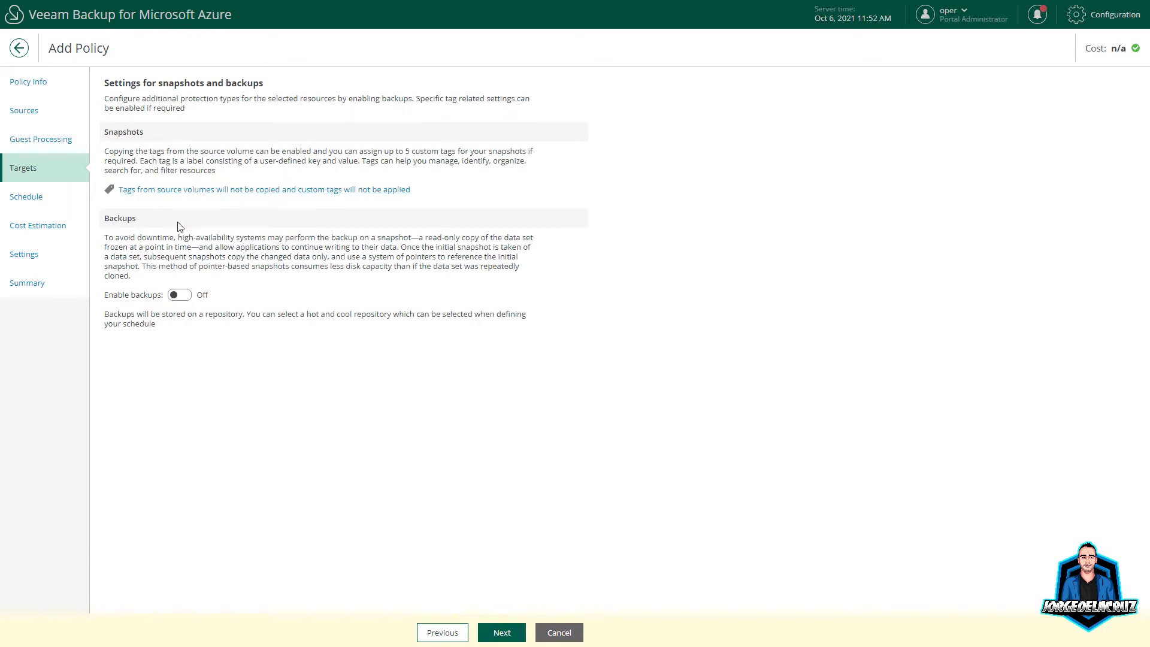
pyautogui.click(183, 296)
pyautogui.click(503, 630)
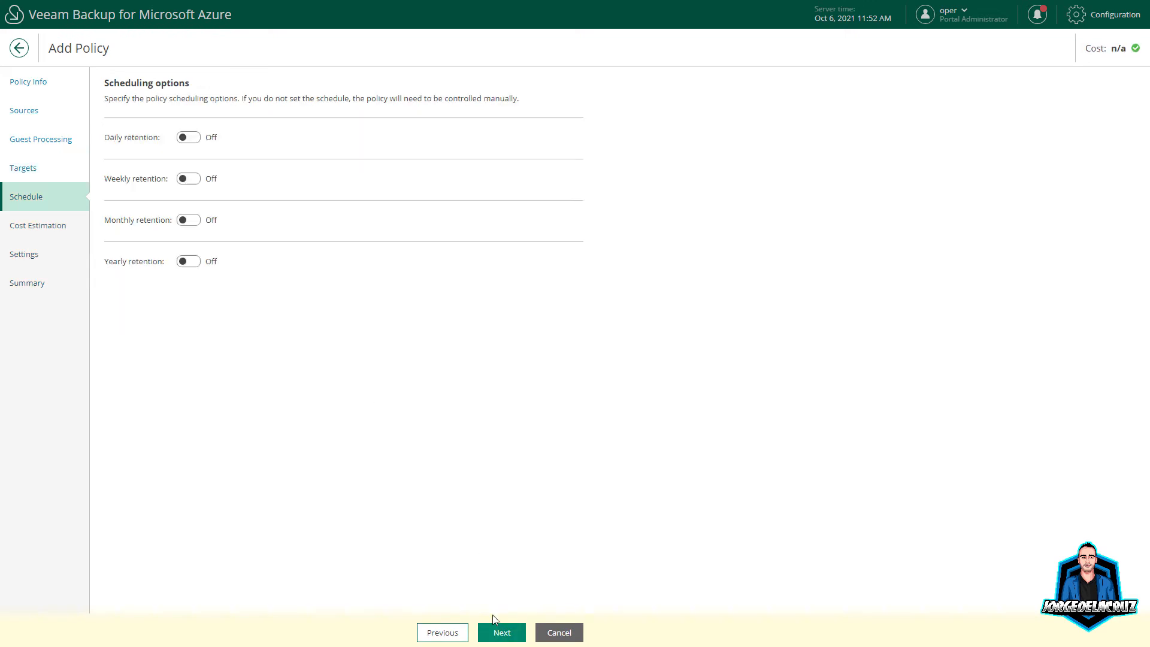
# Step: Turn on daily, weekly, monthly and yearly retention; store daily backups in VBA-REPO-AZURE hot
pyautogui.click(188, 138)
pyautogui.click(211, 244)
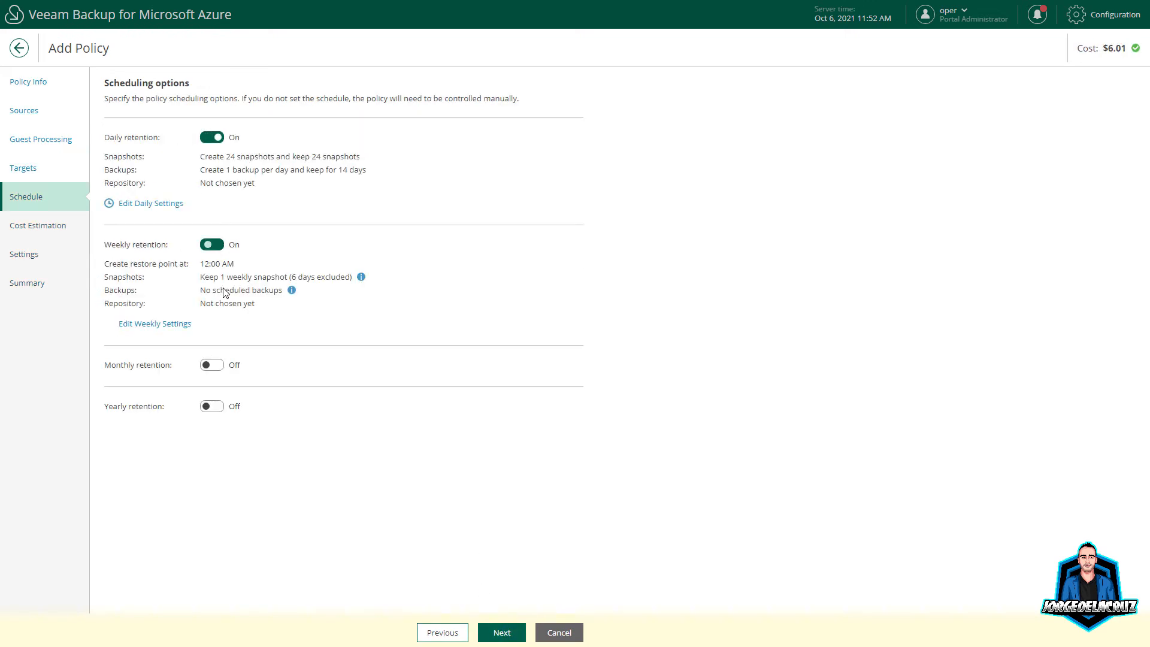
pyautogui.click(210, 364)
pyautogui.click(213, 485)
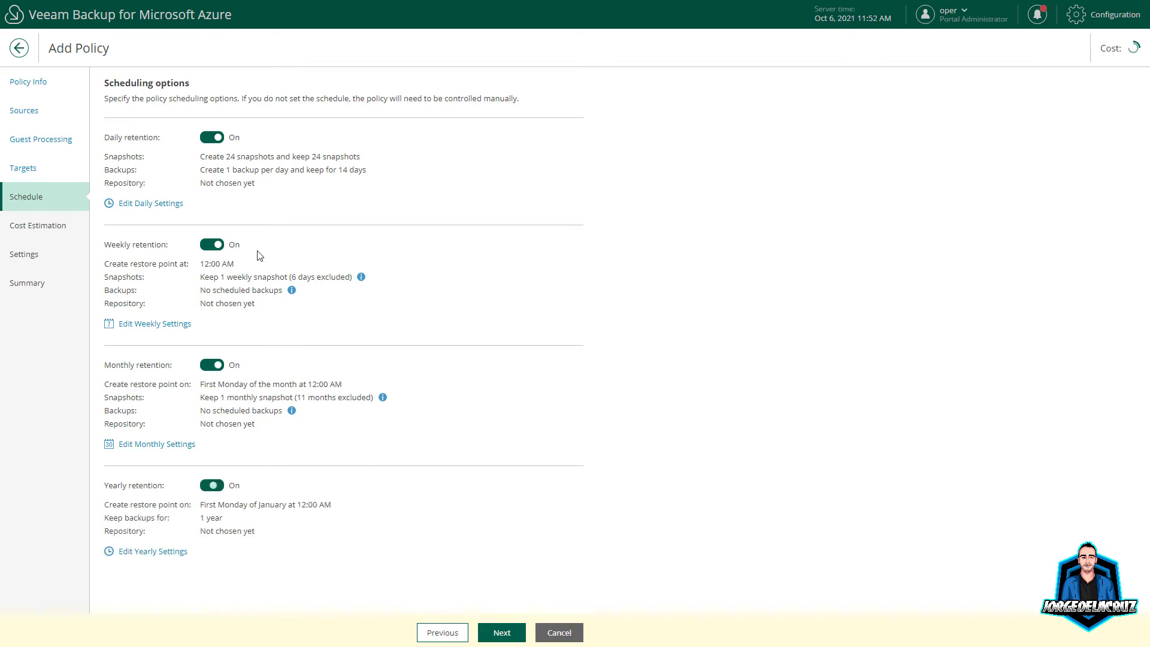
pyautogui.click(165, 205)
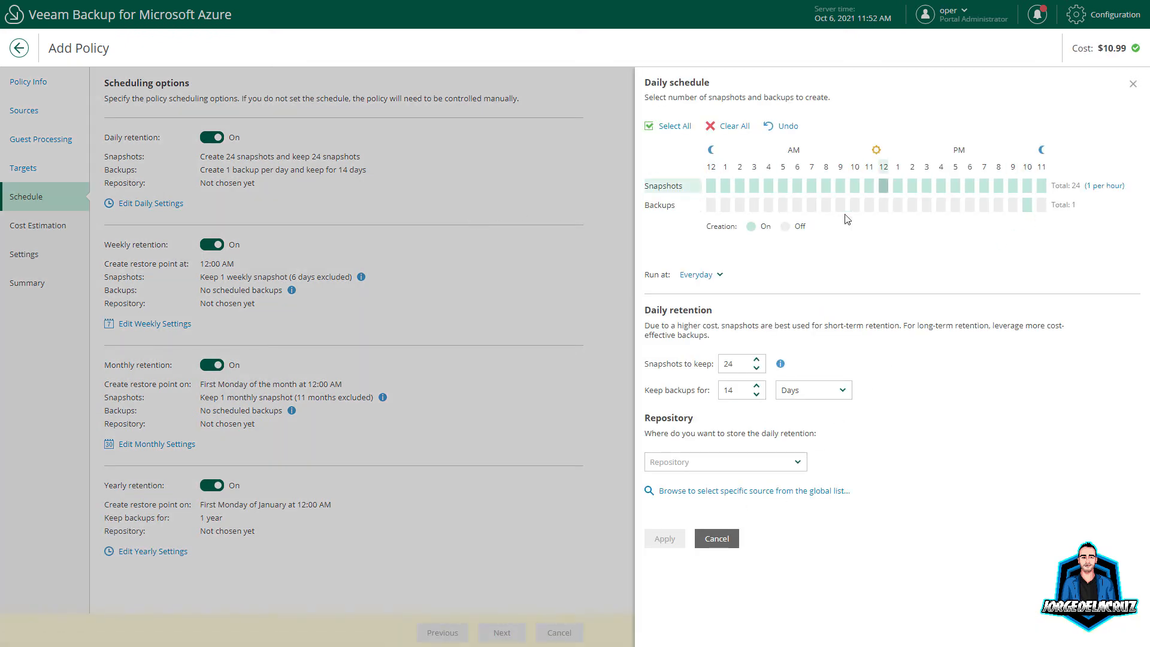
pyautogui.doubleClick(738, 363)
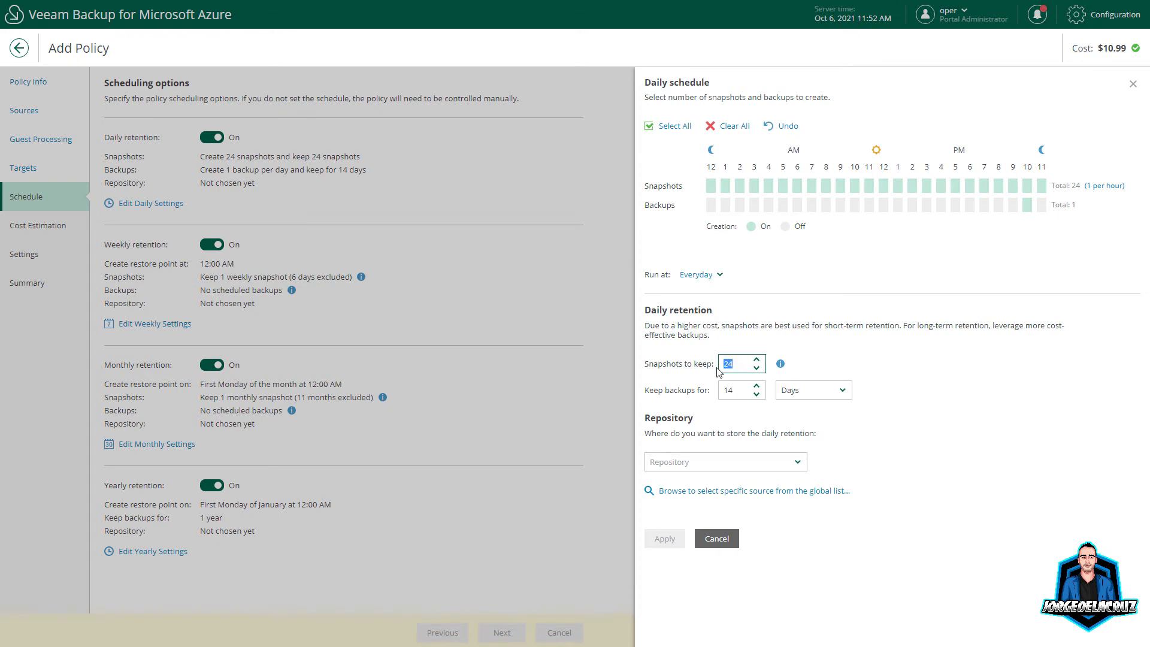
pyautogui.click(736, 391)
pyautogui.click(725, 461)
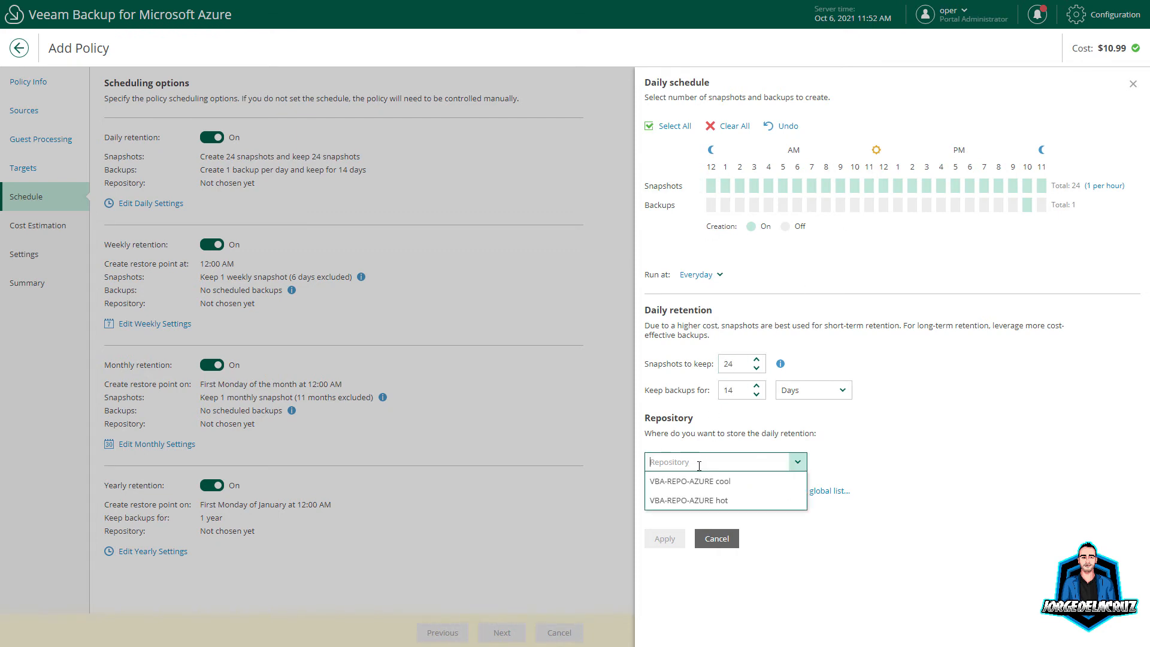
pyautogui.click(709, 500)
pyautogui.click(672, 544)
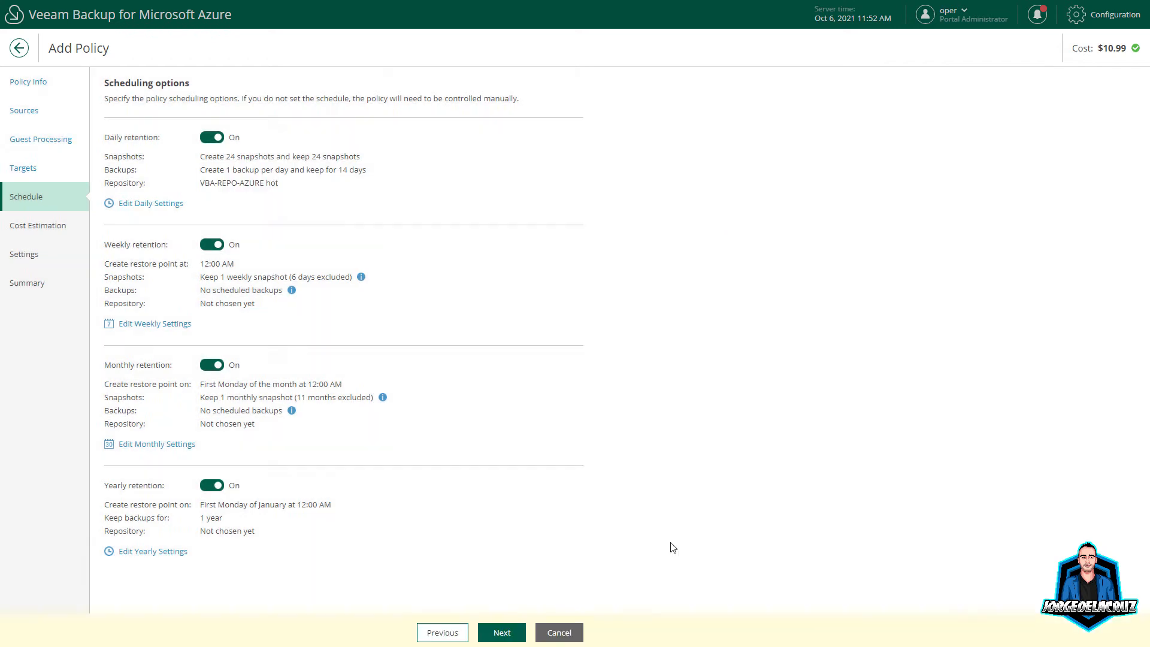
# Step: Make weekly snapshots and backups Saturday, keep 4 snapshots, store in VBA-REPO-AZURE cool
pyautogui.click(179, 324)
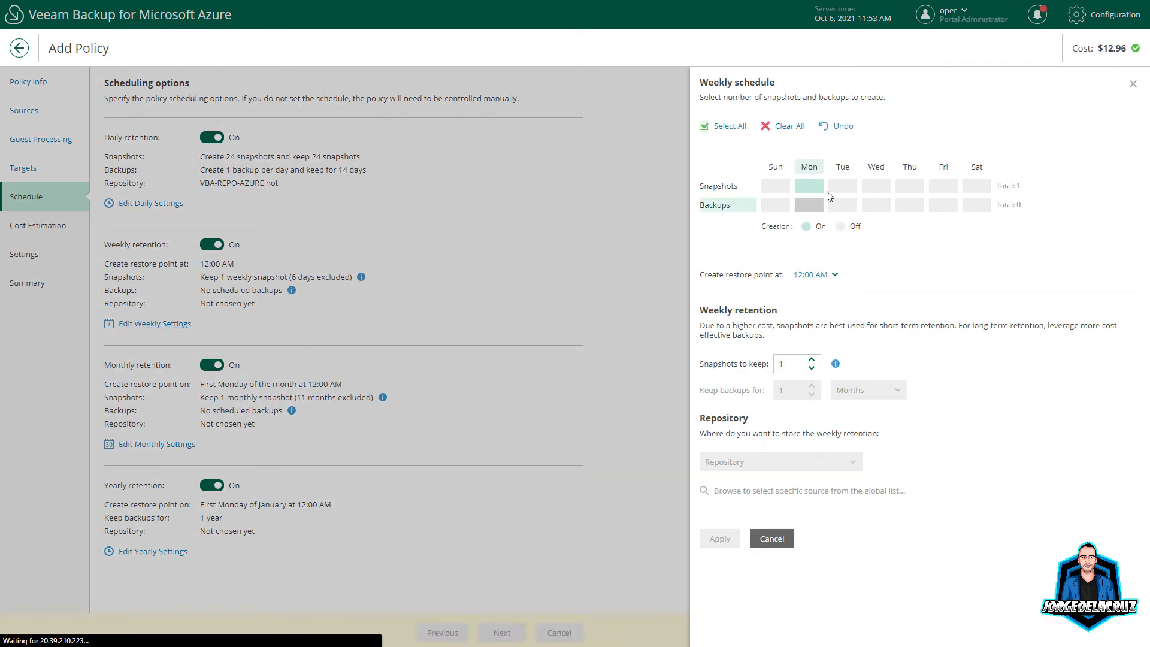
pyautogui.click(973, 187)
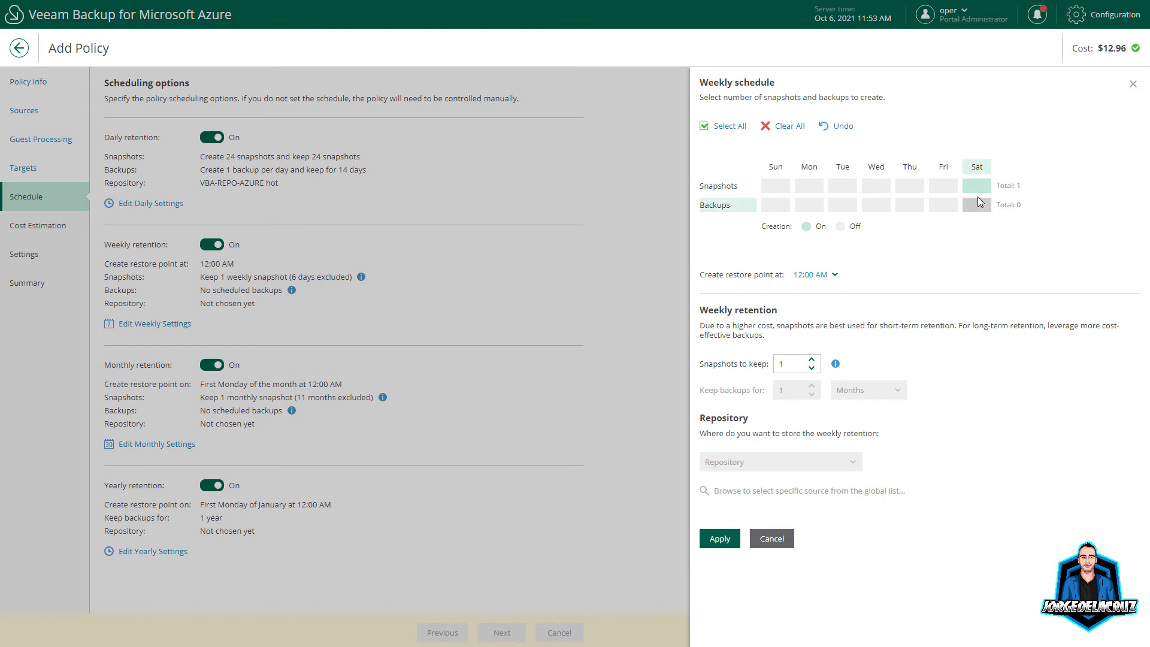
pyautogui.click(977, 204)
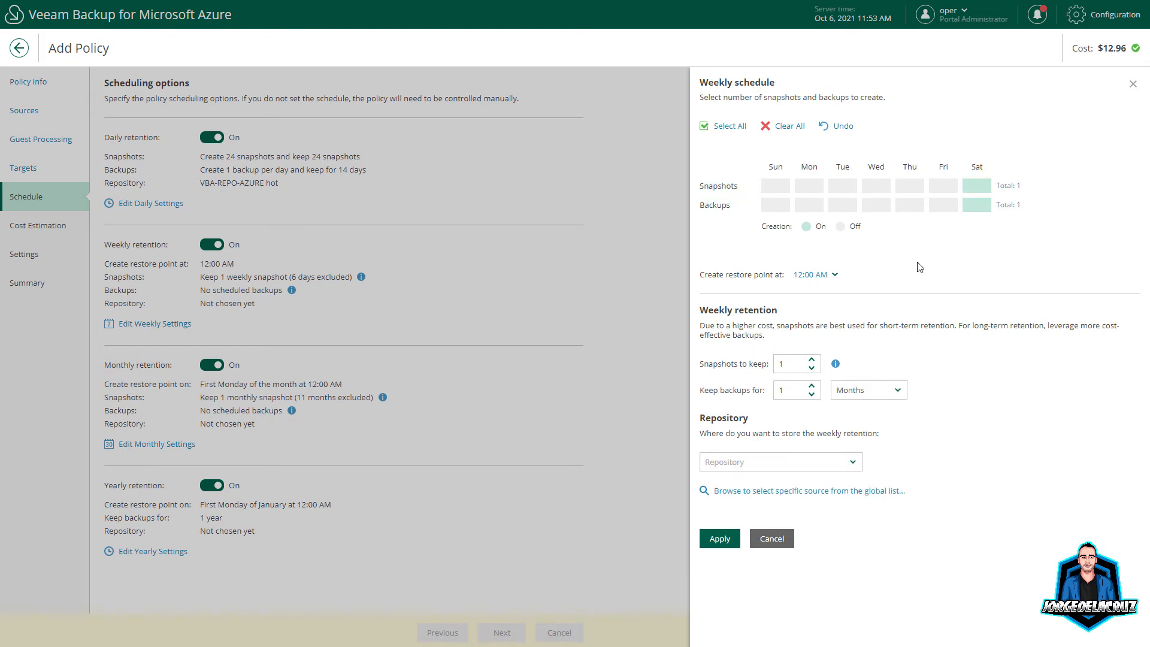
pyautogui.click(781, 363)
pyautogui.write('4')
pyautogui.click(829, 462)
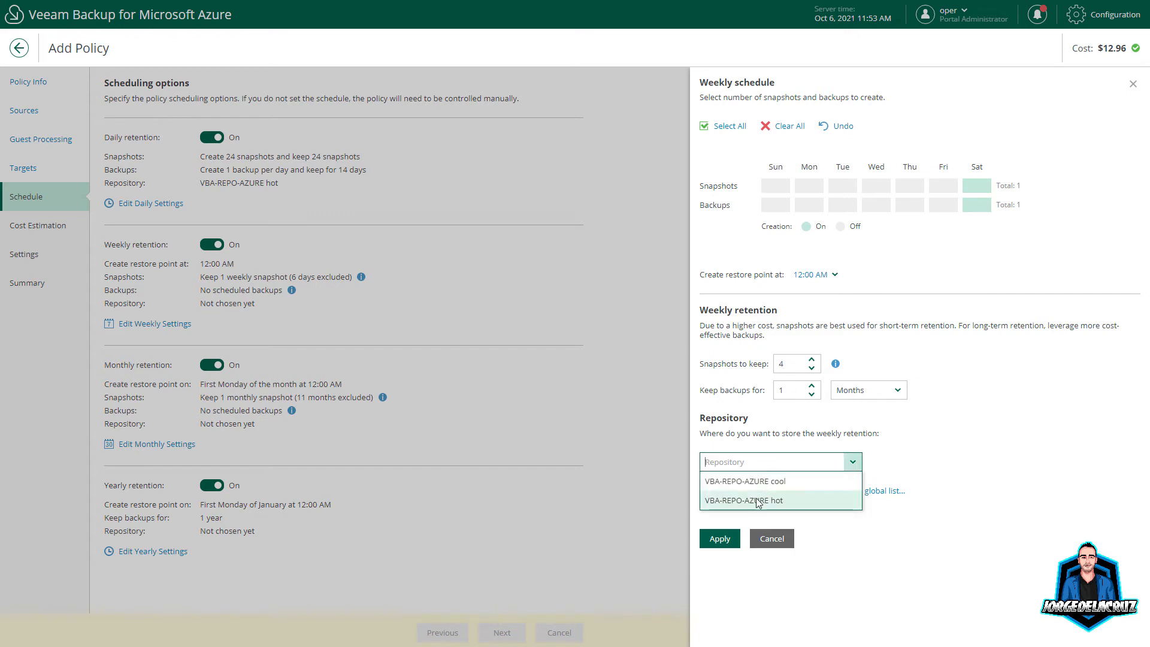
pyautogui.click(764, 482)
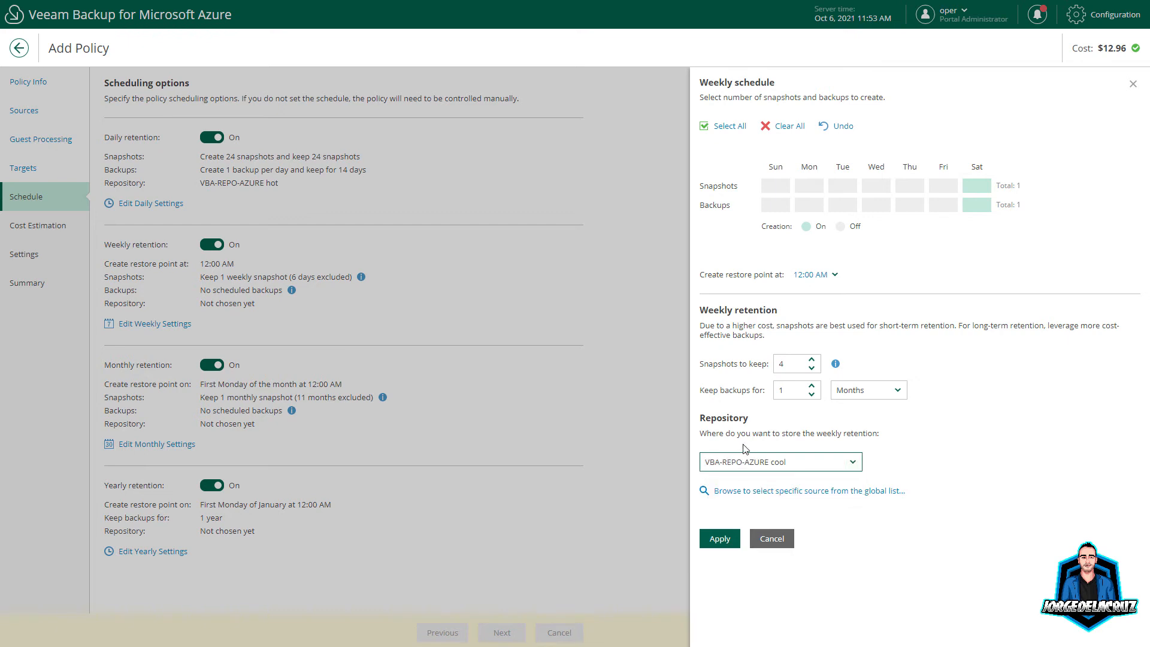
pyautogui.click(718, 542)
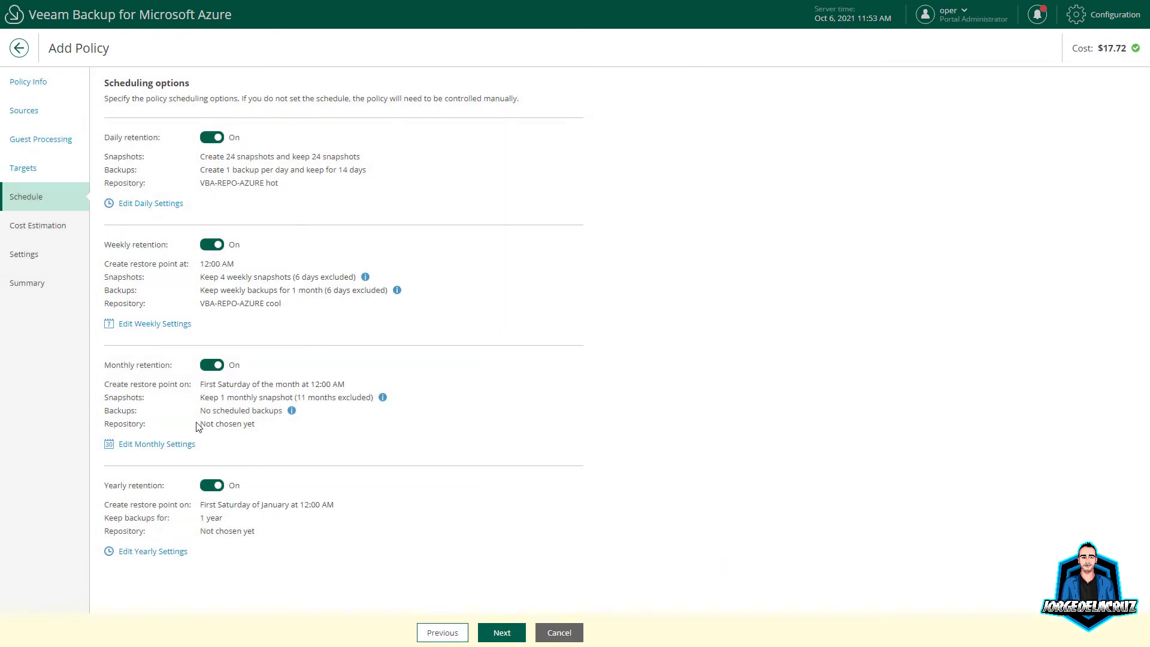
# Step: Choose the monthly snapshot months and schedule monthly backups for all twelve months
pyautogui.click(169, 443)
pyautogui.click(726, 187)
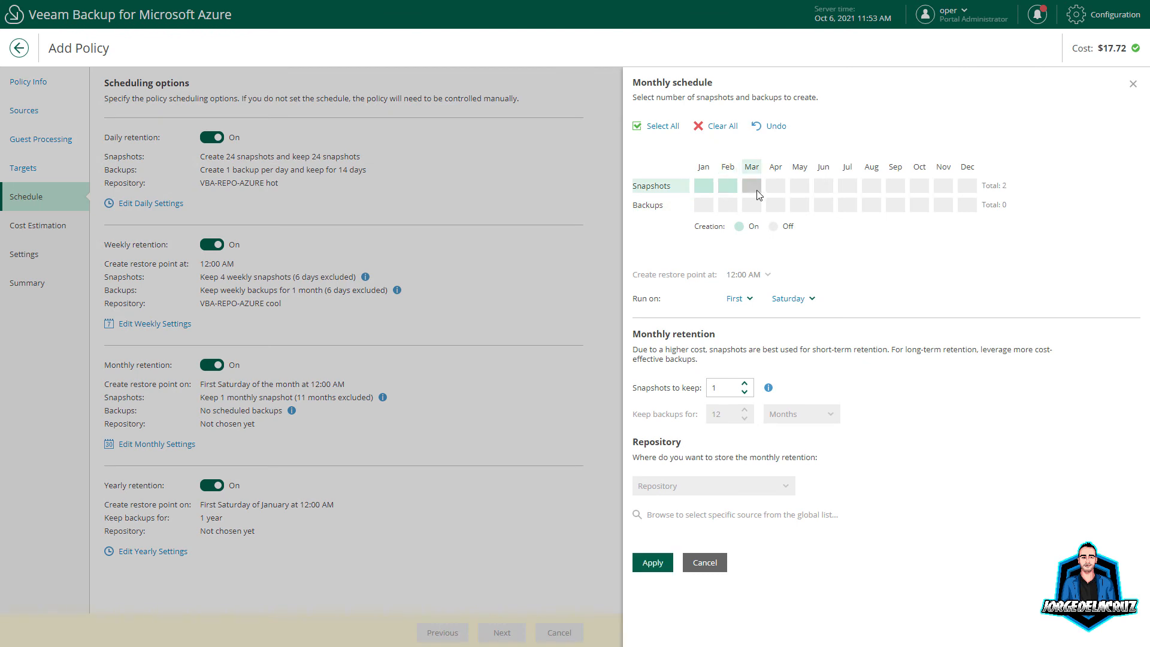
pyautogui.click(871, 187)
pyautogui.click(896, 186)
pyautogui.click(920, 186)
pyautogui.click(966, 186)
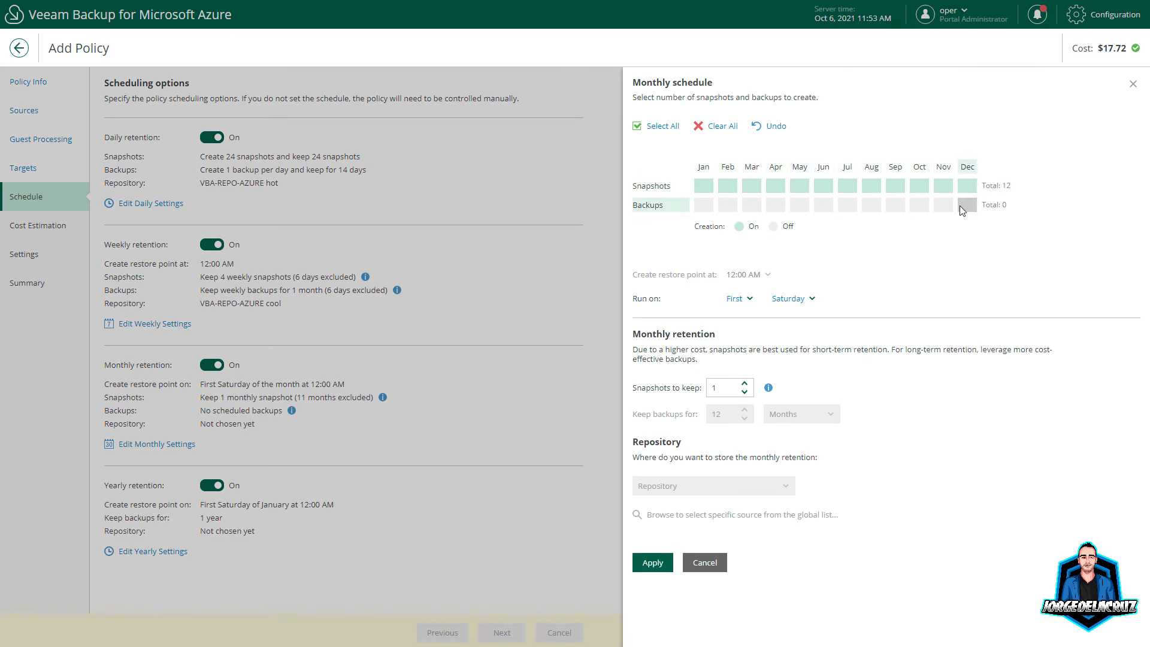
pyautogui.click(965, 206)
pyautogui.click(943, 206)
pyautogui.click(919, 205)
pyautogui.click(895, 205)
pyautogui.click(871, 205)
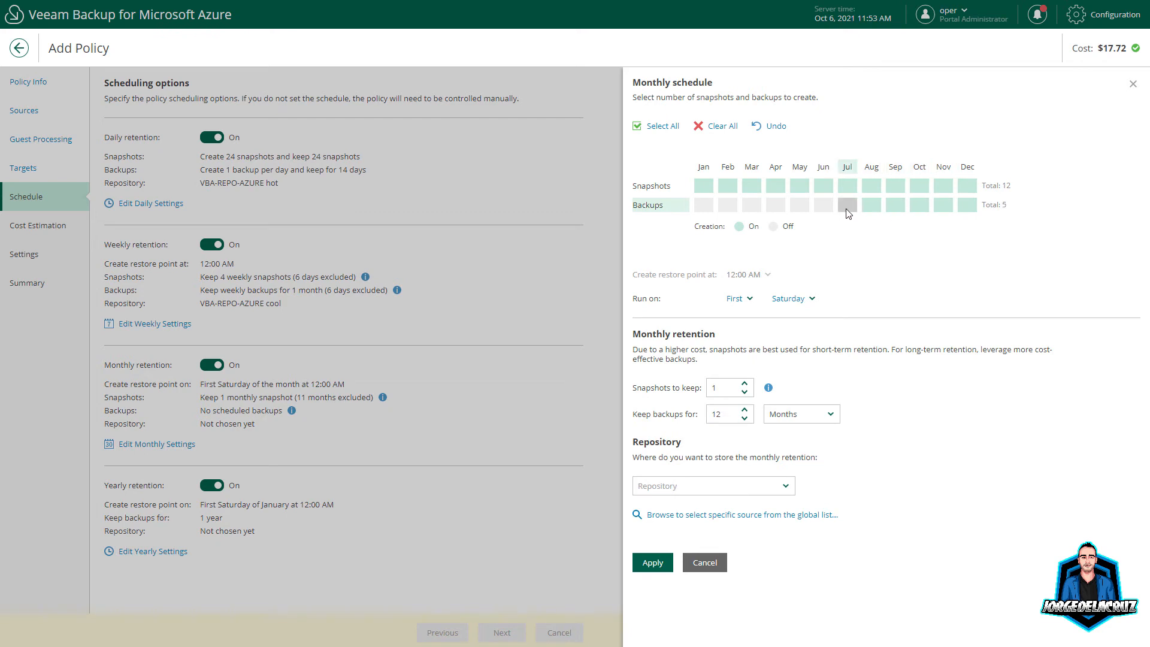
pyautogui.click(847, 205)
pyautogui.click(823, 205)
pyautogui.click(799, 205)
pyautogui.click(775, 205)
pyautogui.click(752, 205)
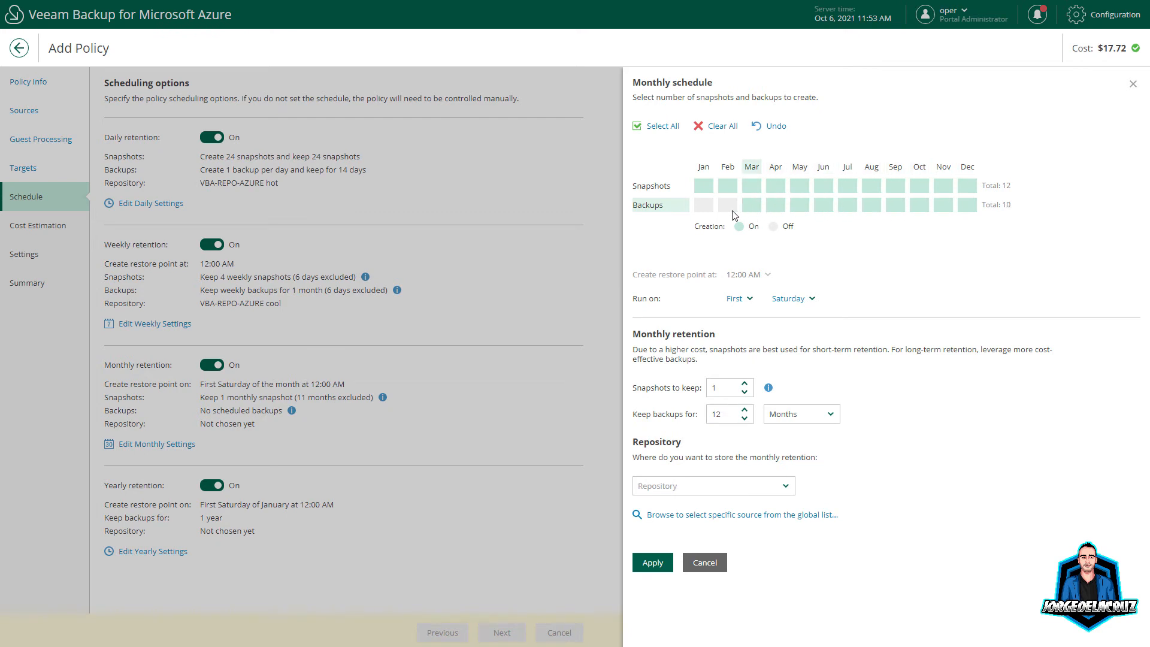
pyautogui.click(728, 205)
pyautogui.click(703, 185)
pyautogui.click(727, 205)
pyautogui.click(703, 185)
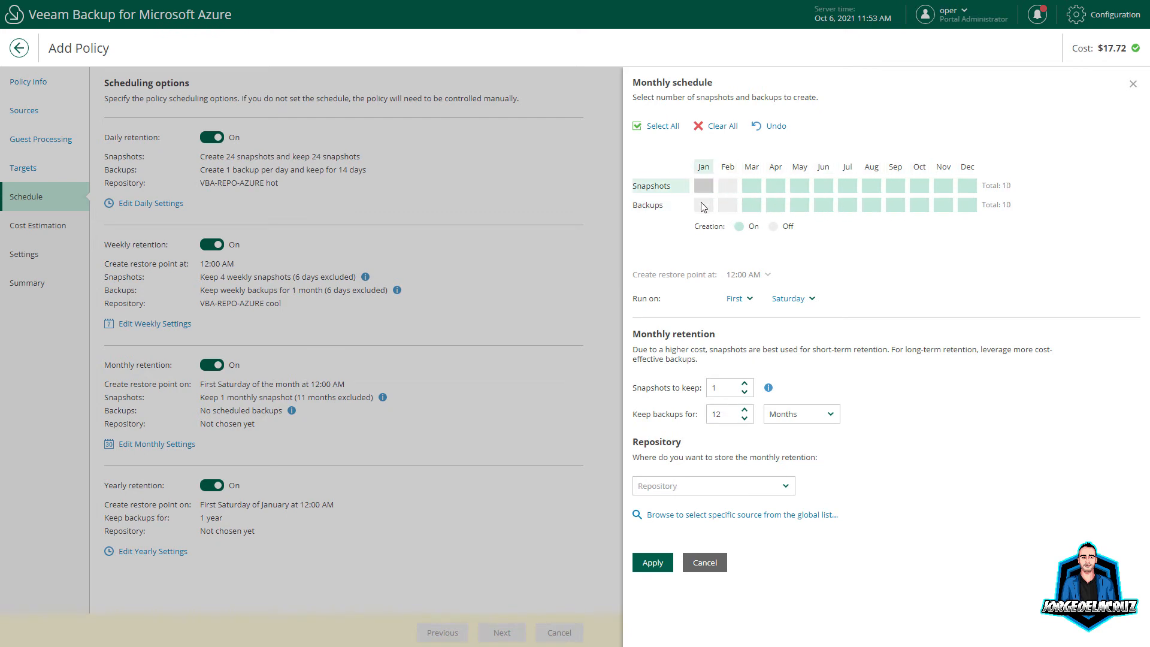
pyautogui.click(703, 206)
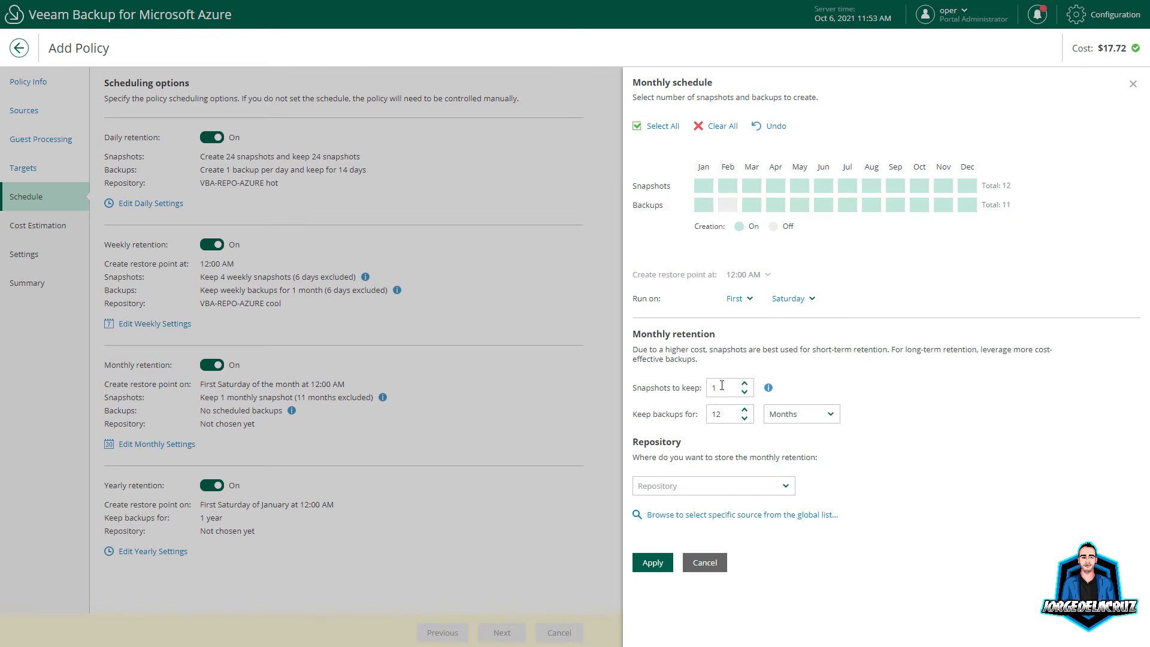
# Step: Keep 1 monthly snapshot and store monthly backups in VBA-REPO-AZURE archive
pyautogui.moveTo(727, 394); pyautogui.dragTo(706, 389)
pyautogui.press('Tab')
pyautogui.click(769, 388)
pyautogui.click(727, 391)
pyautogui.click(727, 204)
pyautogui.click(683, 485)
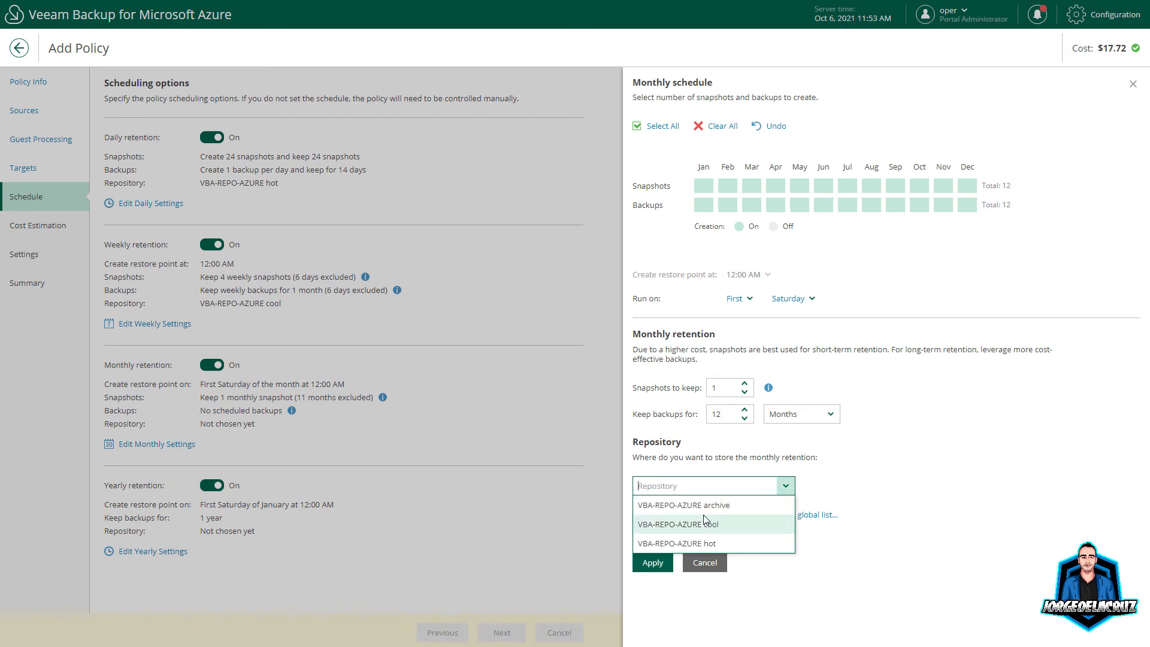
pyautogui.click(722, 504)
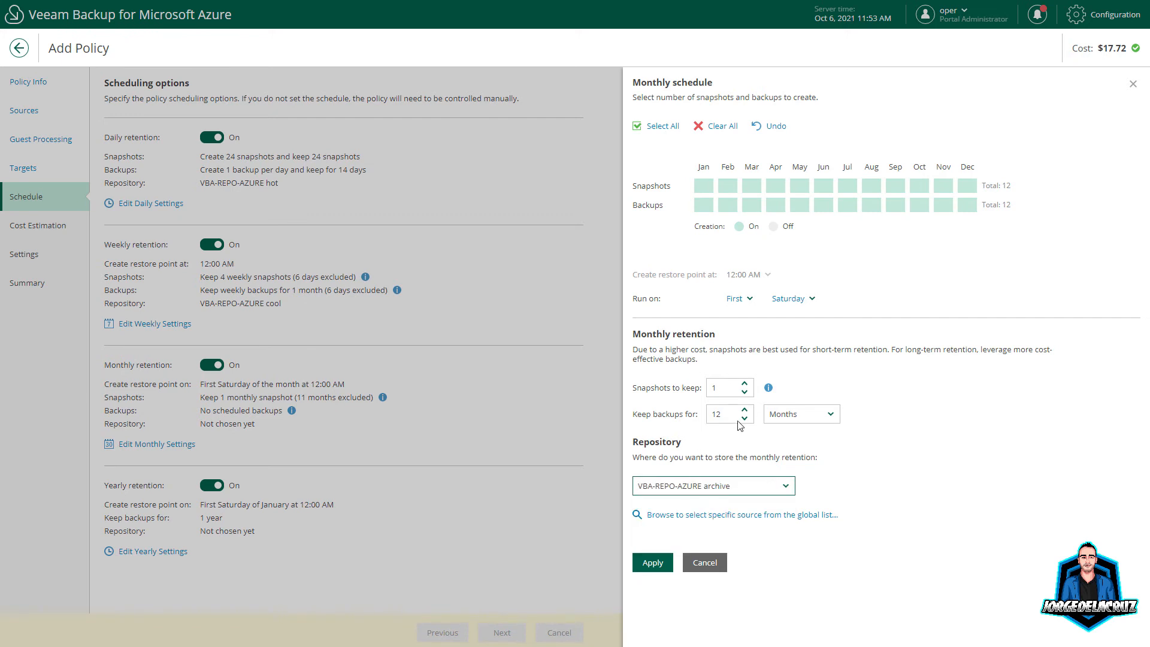
pyautogui.click(652, 563)
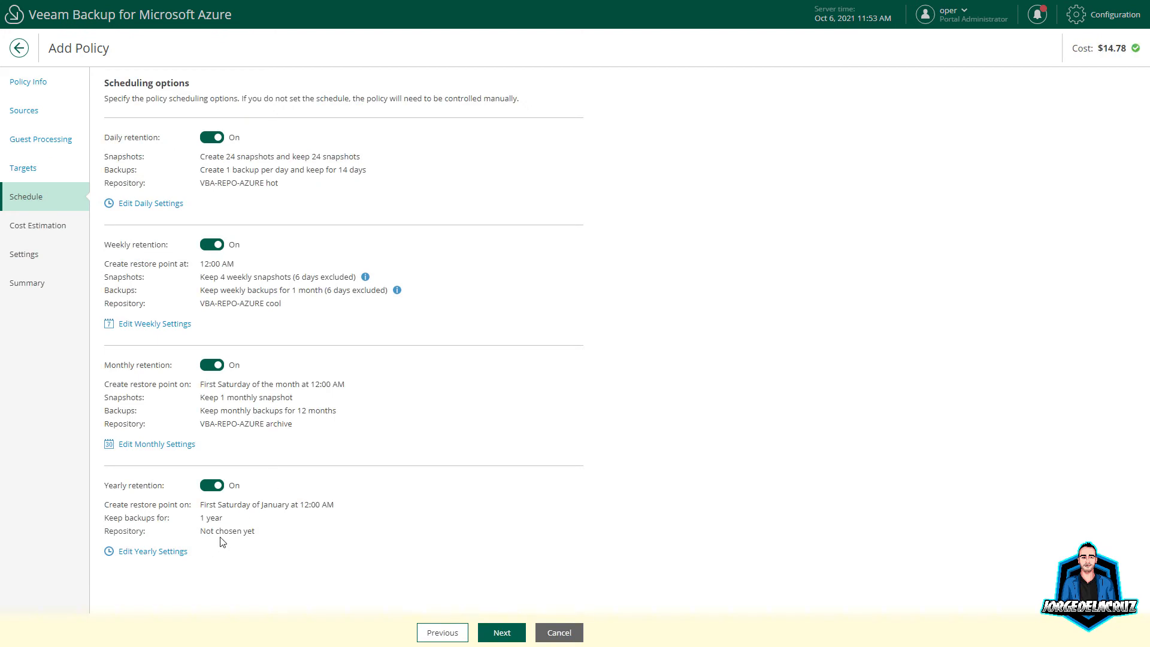
# Step: Set the yearly schedule's repository to VBA-REPO-AZURE archive
pyautogui.click(160, 550)
pyautogui.click(777, 211)
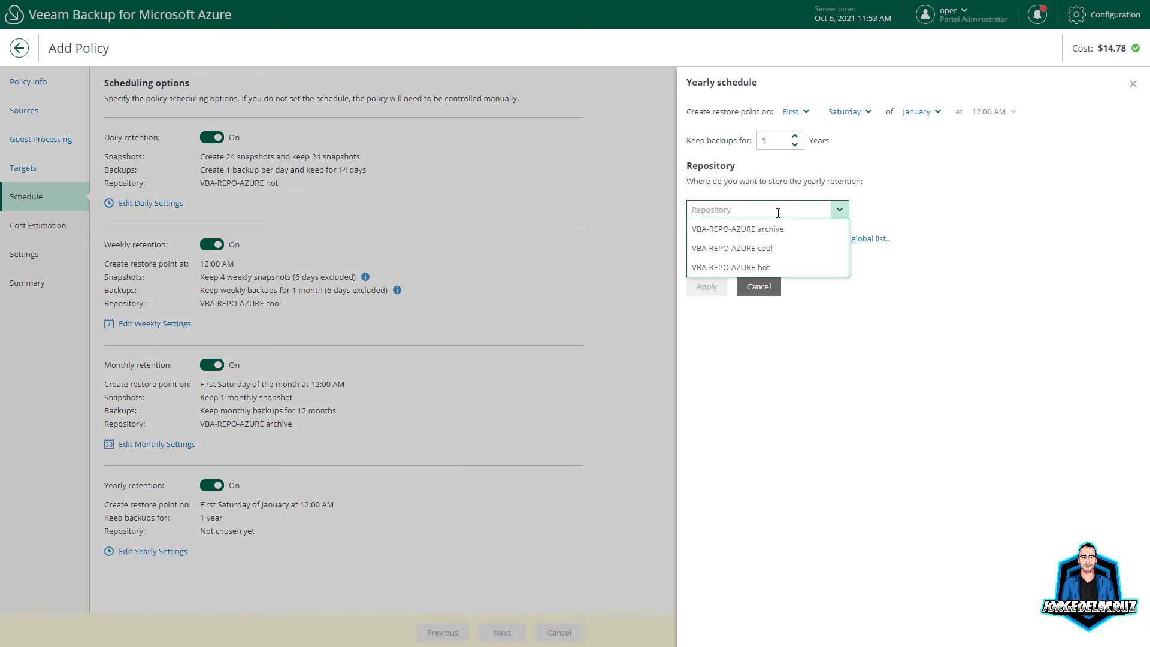
pyautogui.click(768, 228)
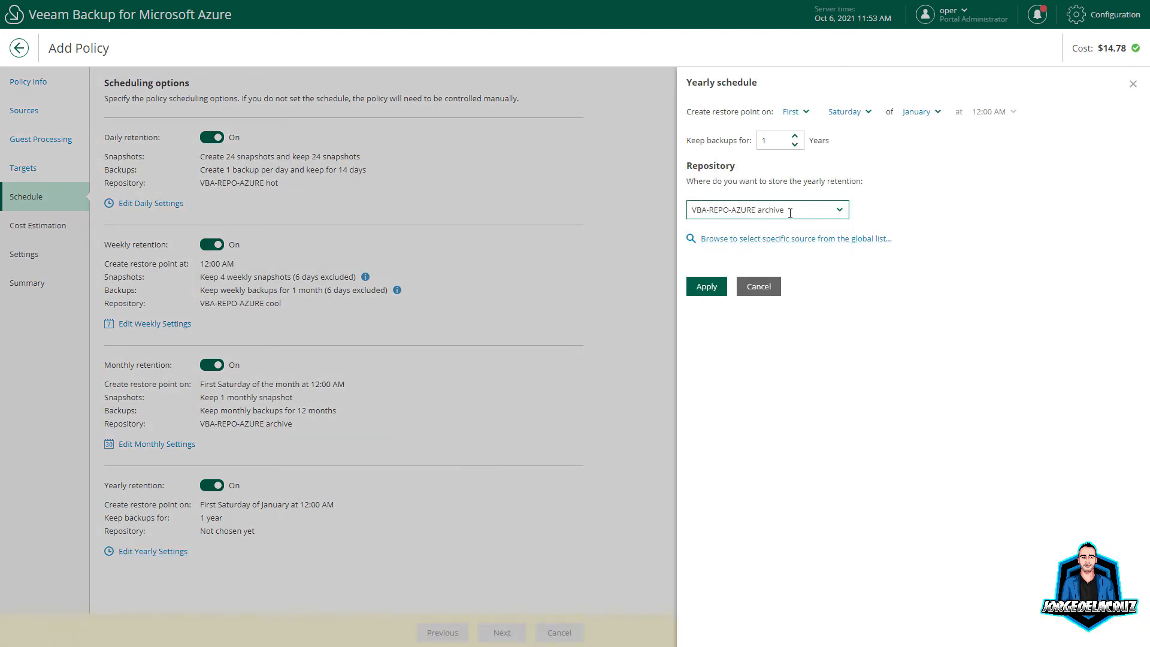
pyautogui.click(707, 286)
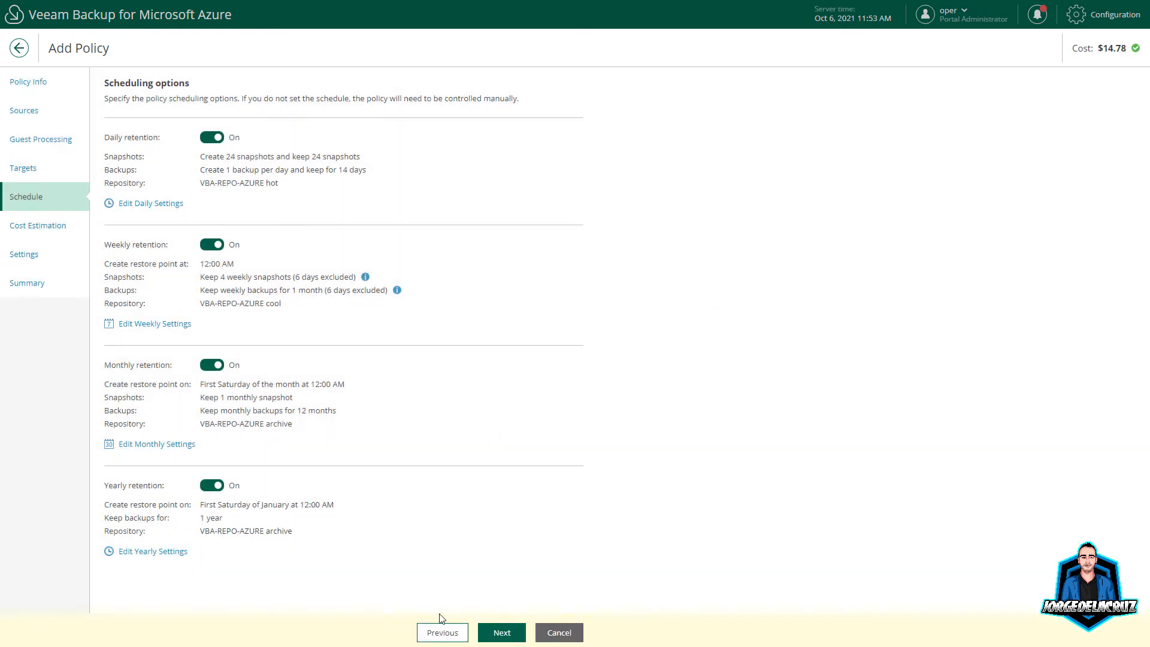
# Step: Step past Cost Estimation, Settings and Summary to finish the AZURE-VMS-JDLC policy
pyautogui.click(501, 634)
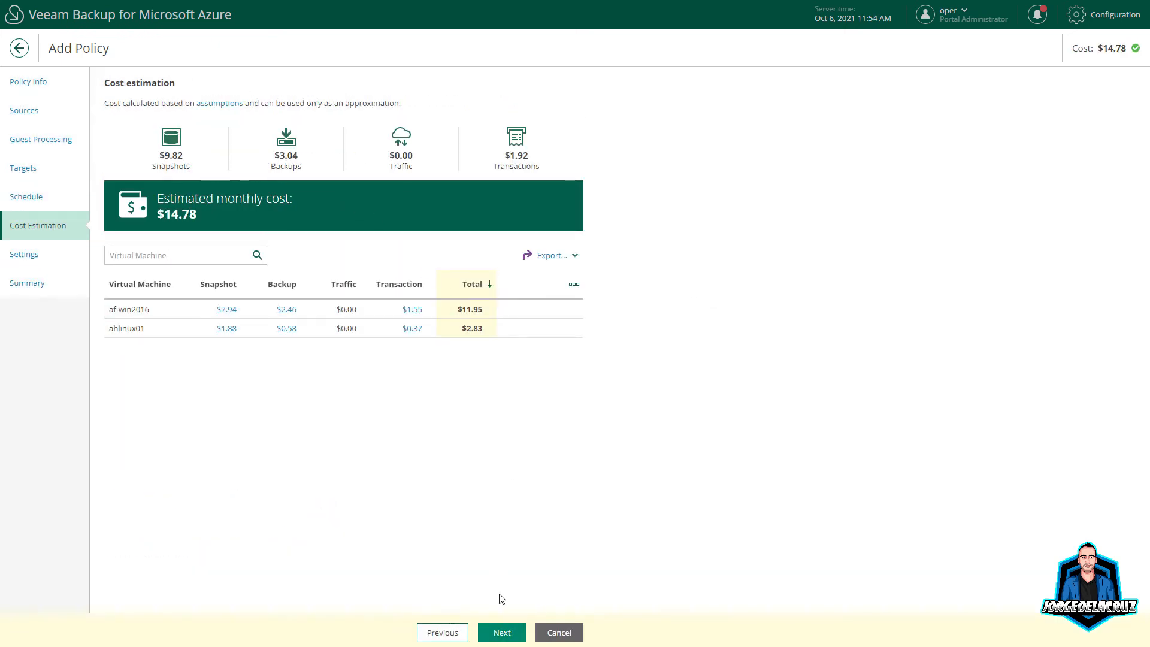
pyautogui.click(508, 622)
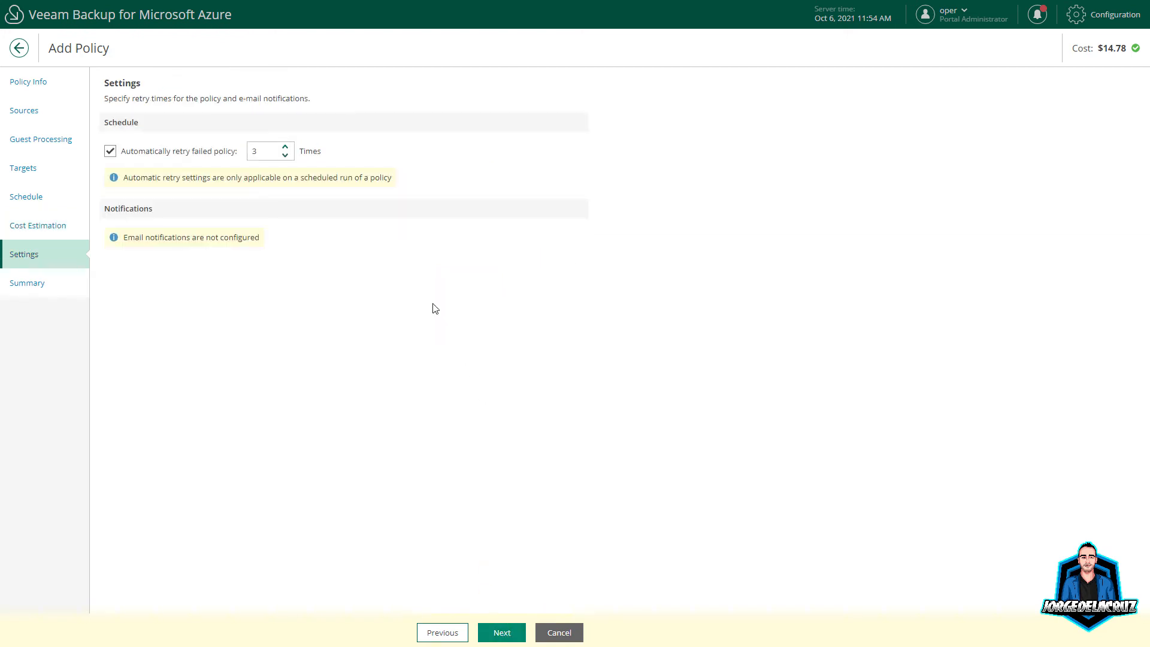
pyautogui.click(497, 632)
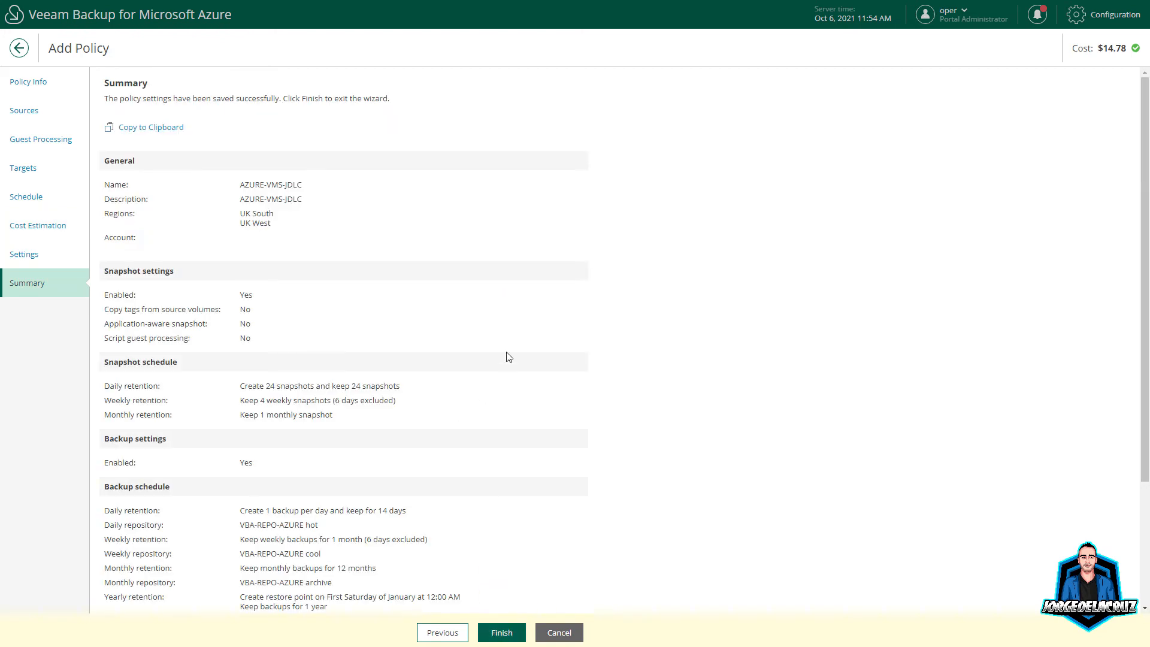
pyautogui.click(506, 636)
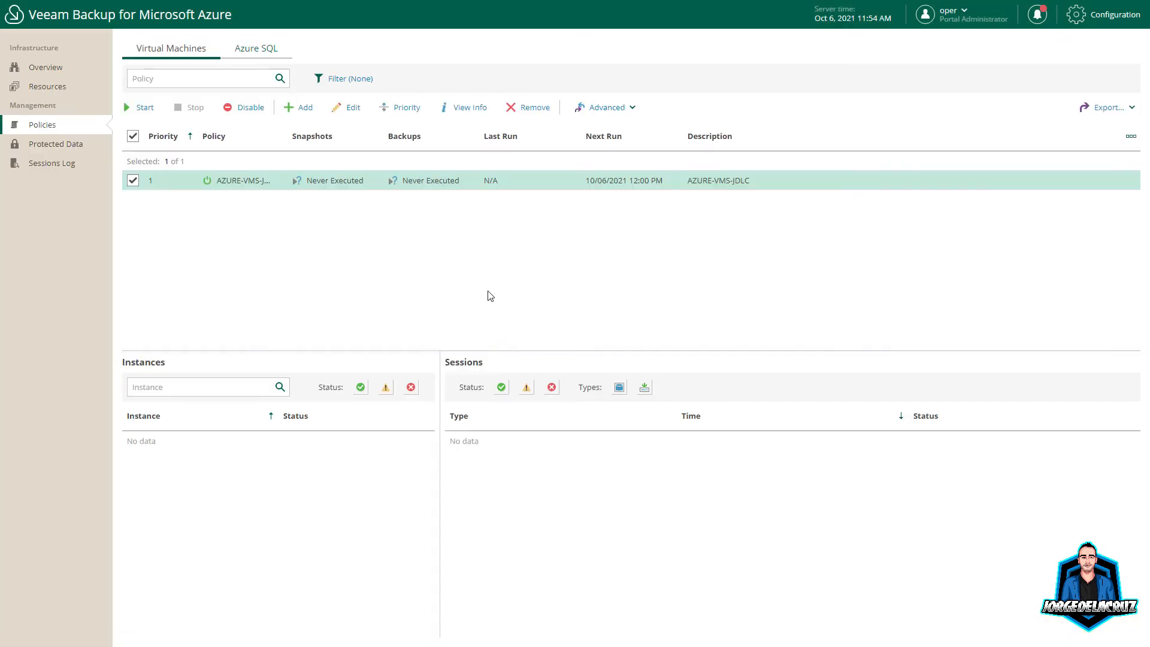
# Step: Start the new VM backup policy, then begin a new policy under Azure SQL
pyautogui.click(136, 108)
pyautogui.click(256, 49)
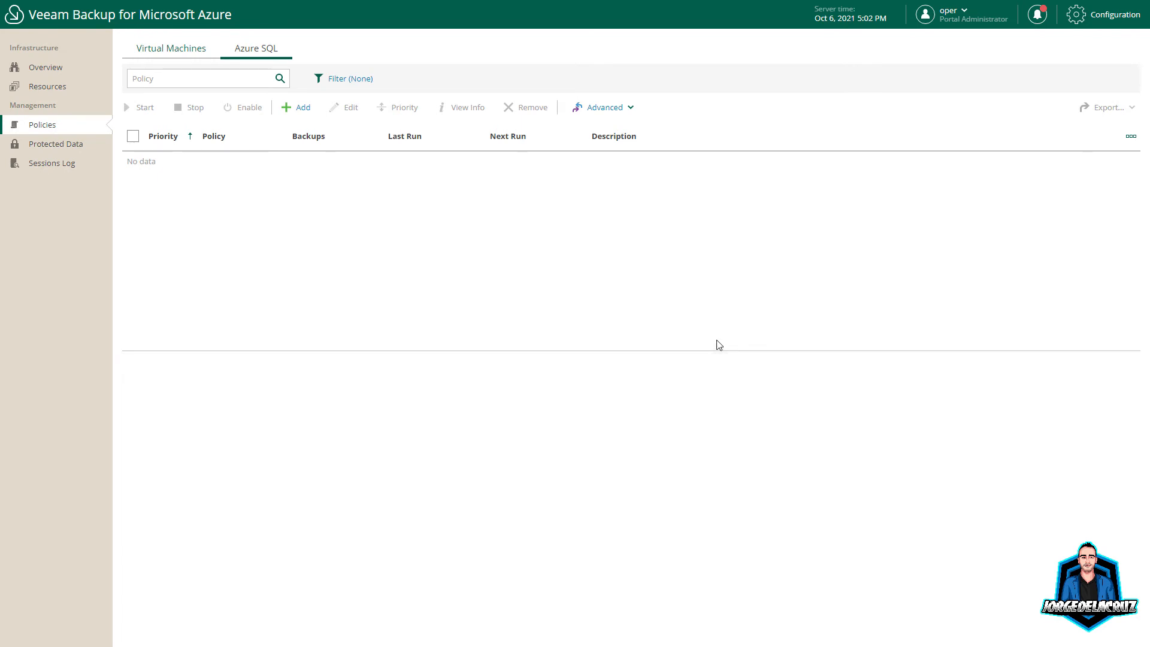
pyautogui.click(303, 108)
# Step: Name the SQL policy VBA-AZURE-SQL and erase the default description
pyautogui.click(144, 101)
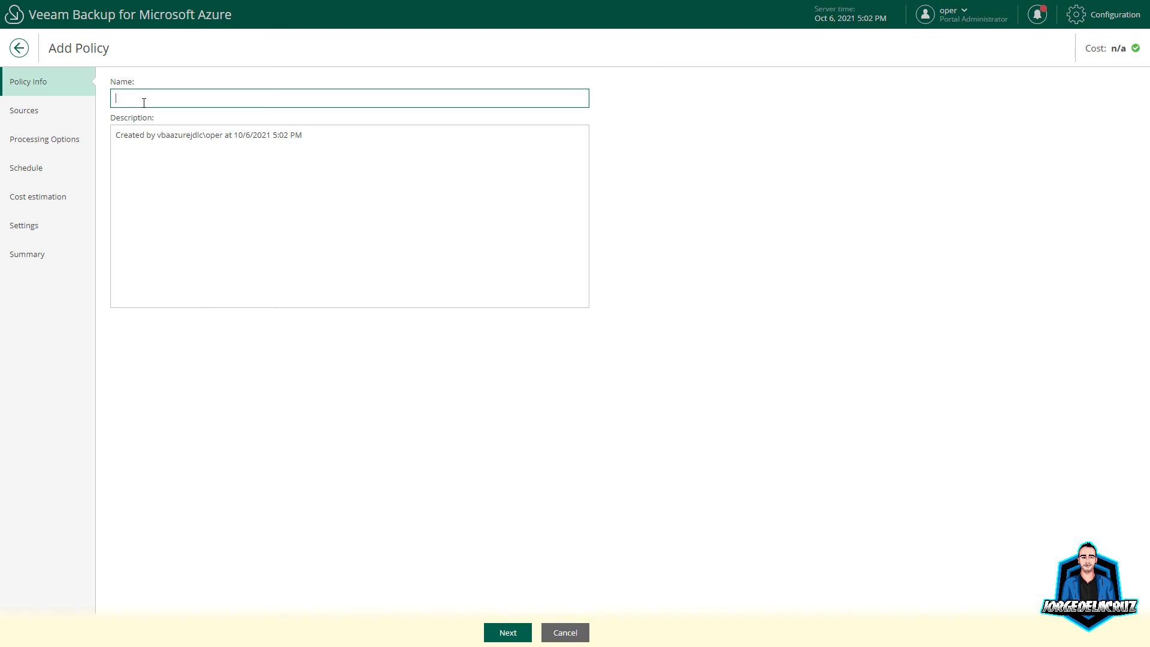
pyautogui.write('VBA-AZURE-')
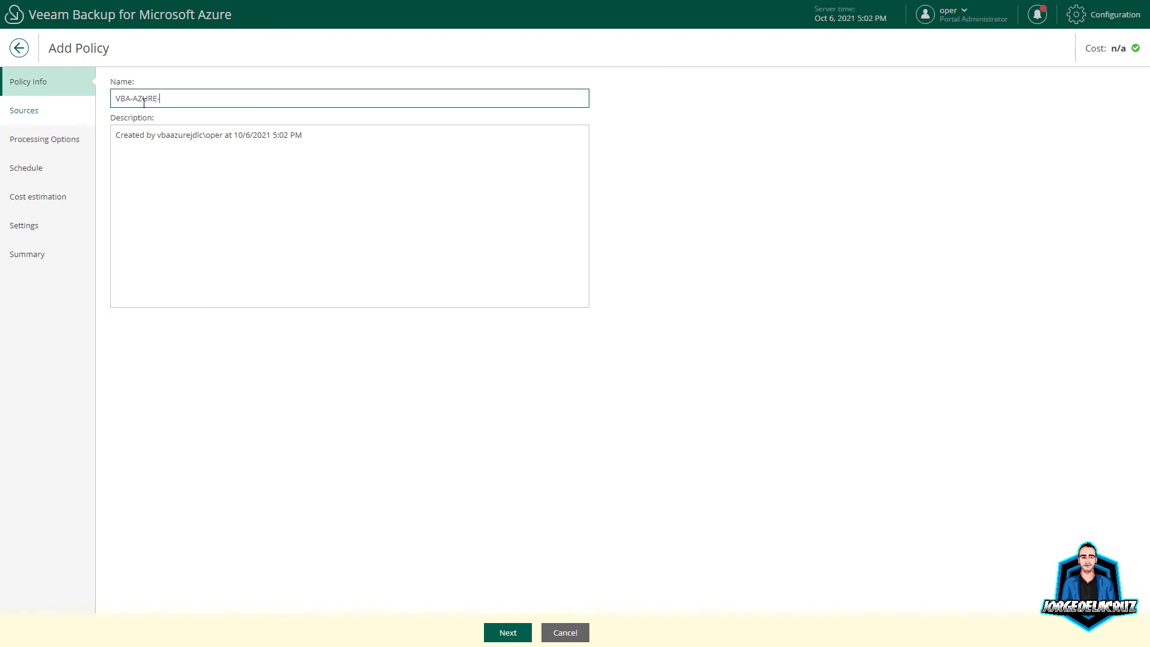
pyautogui.write('SQL')
pyautogui.press('Tab')
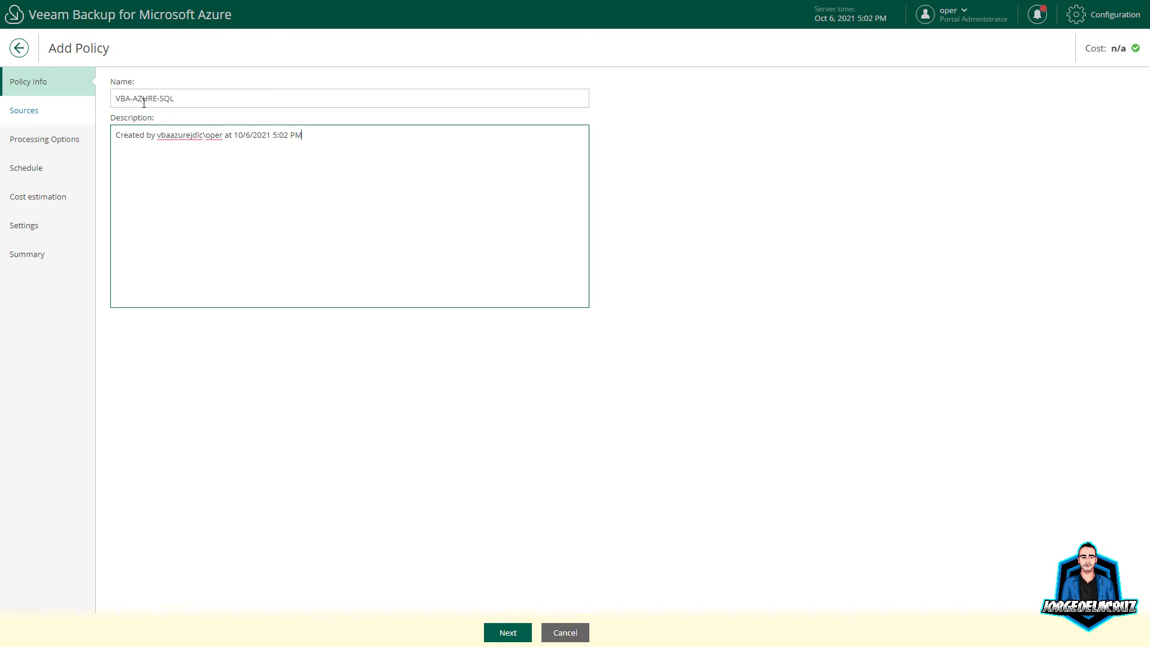
pyautogui.press('BackSpace')
pyautogui.press('BackSpace')
pyautogui.press('BackSpace')
pyautogui.press('BackSpace')
pyautogui.press('BackSpace')
pyautogui.press('BackSpace')
pyautogui.press('BackSpace')
pyautogui.press('BackSpace')
pyautogui.press('BackSpace')
pyautogui.press('BackSpace')
pyautogui.press('BackSpace')
pyautogui.press('BackSpace')
pyautogui.press('BackSpace')
pyautogui.press('BackSpace')
pyautogui.press('BackSpace')
pyautogui.press('BackSpace')
pyautogui.press('BackSpace')
pyautogui.press('BackSpace')
pyautogui.press('BackSpace')
pyautogui.press('BackSpace')
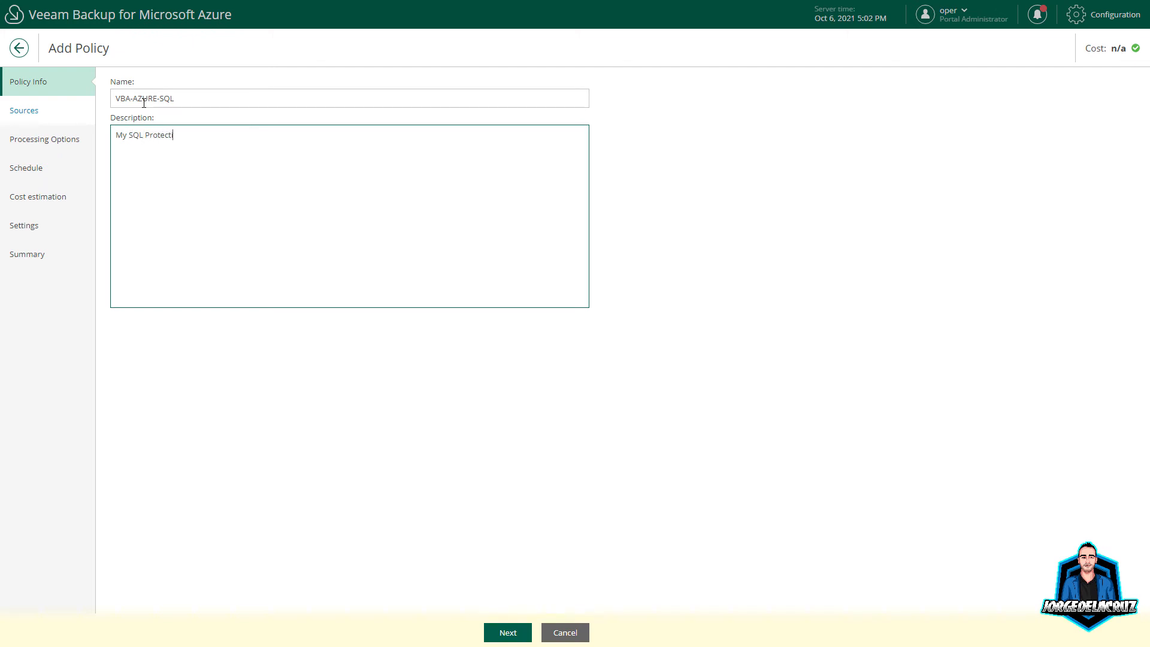
# Step: Select the Azure account and add all 37 regions, Australia Central through West US 3
pyautogui.click(506, 632)
pyautogui.click(192, 161)
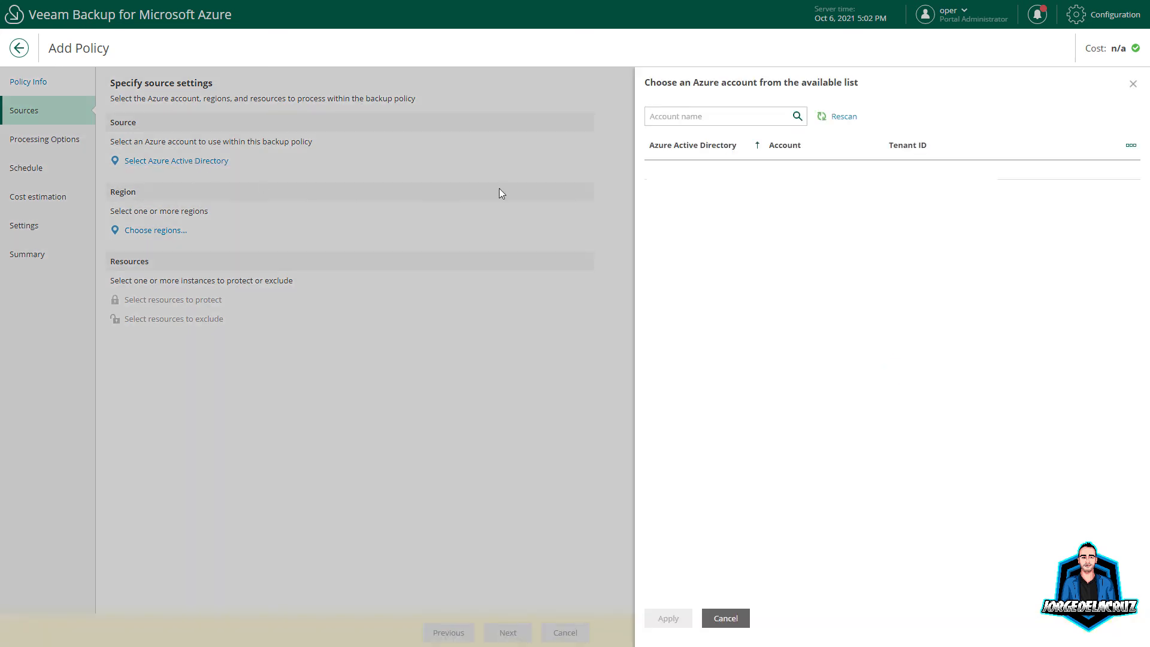
pyautogui.click(710, 176)
pyautogui.click(679, 621)
pyautogui.click(170, 228)
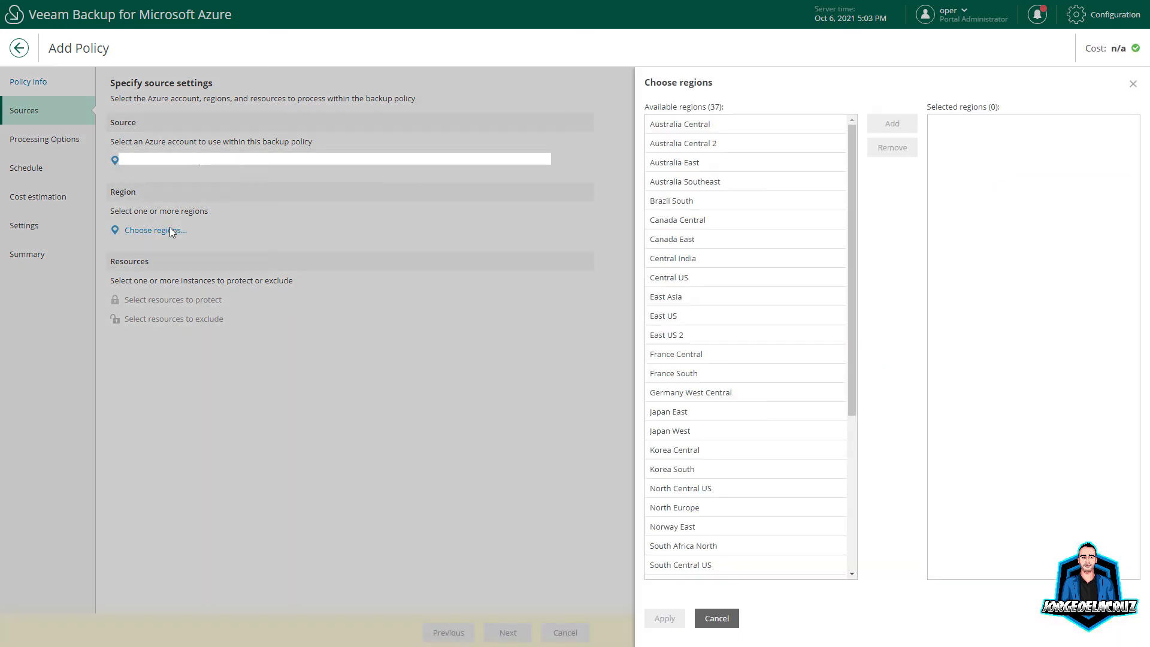
pyautogui.click(719, 127)
pyautogui.scroll(-4, 755, 372)
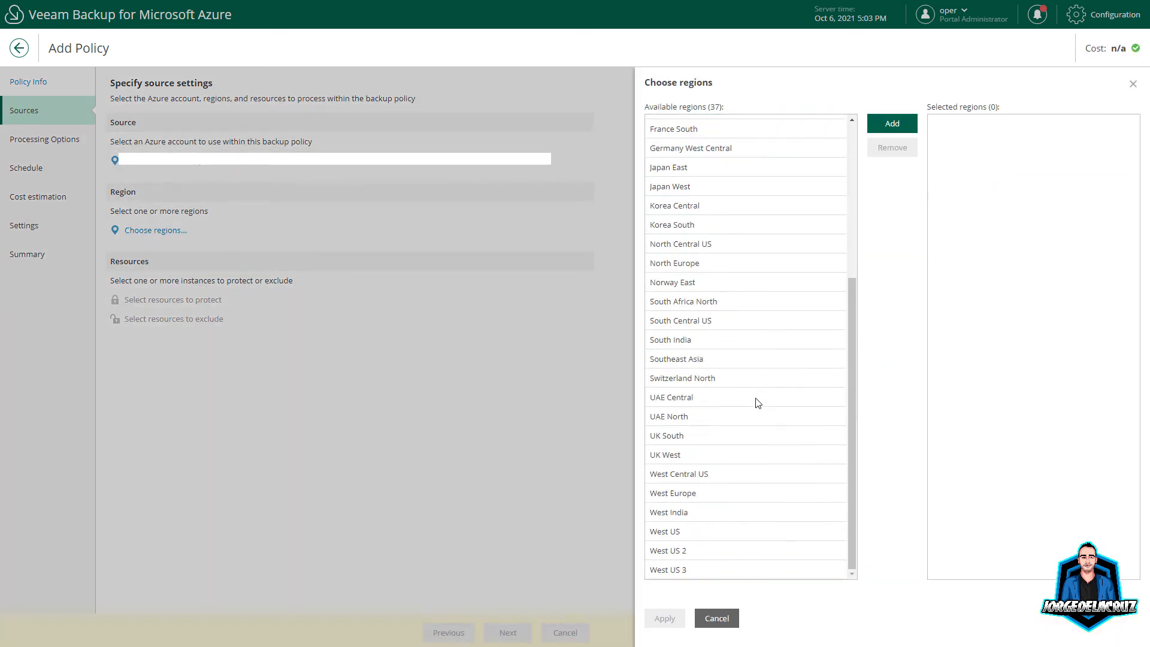
pyautogui.keyDown('shift'); pyautogui.click(686, 568); pyautogui.keyUp('shift')
pyautogui.click(893, 123)
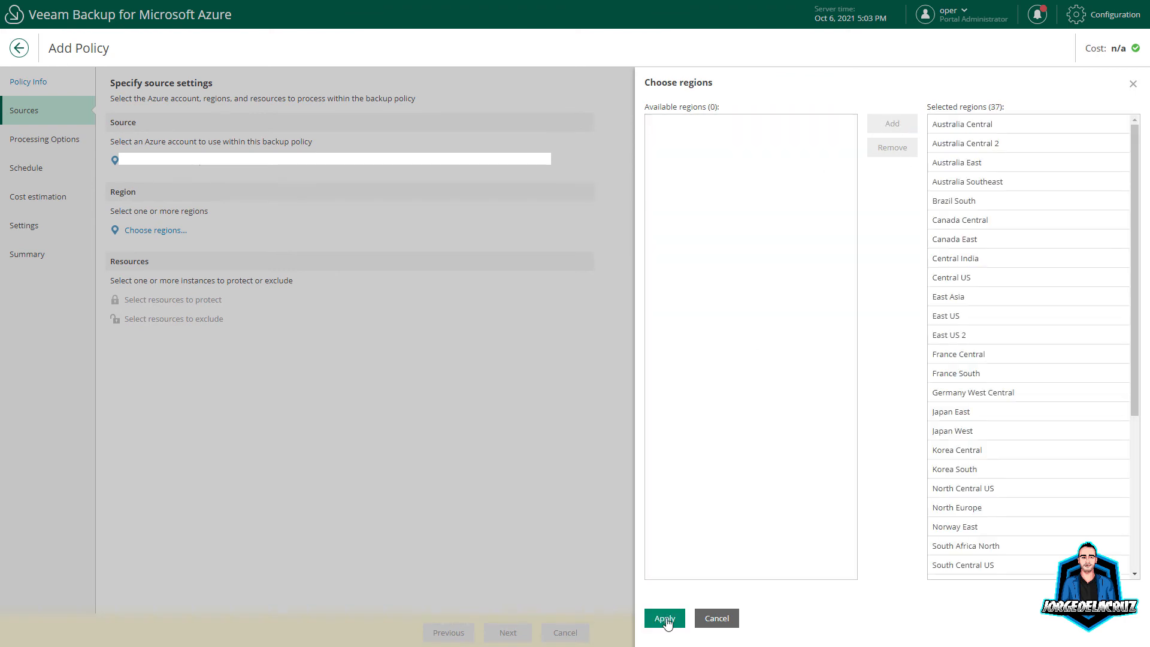
pyautogui.click(664, 618)
# Step: Protect the dchiavari-sql-db01 database
pyautogui.click(194, 303)
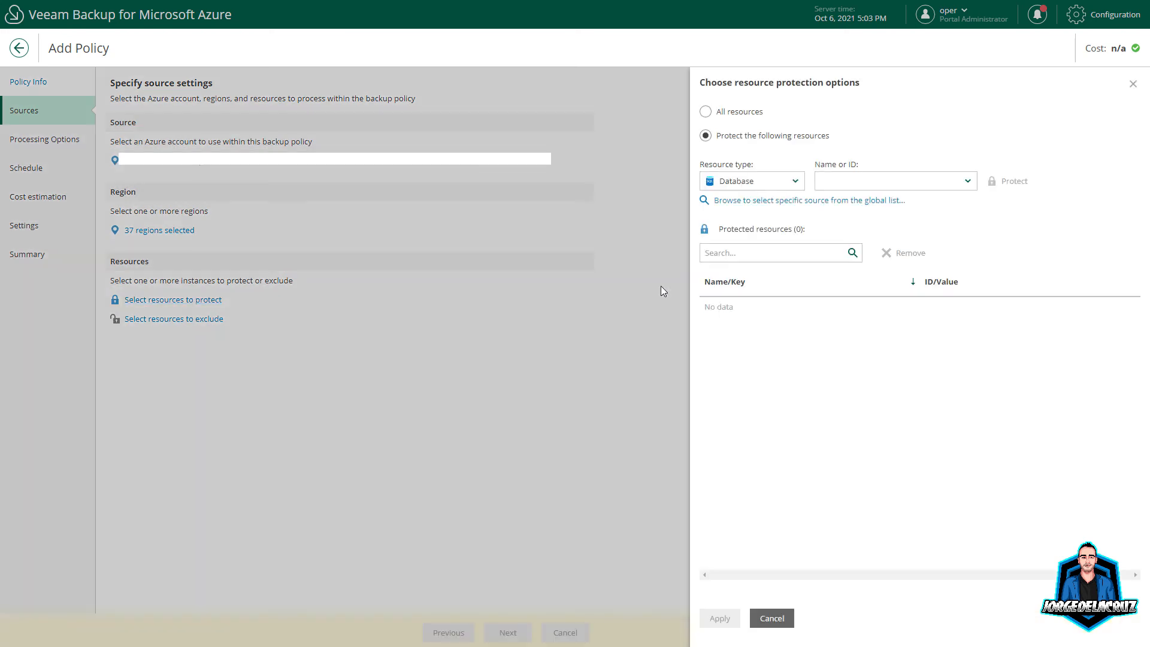
pyautogui.click(752, 203)
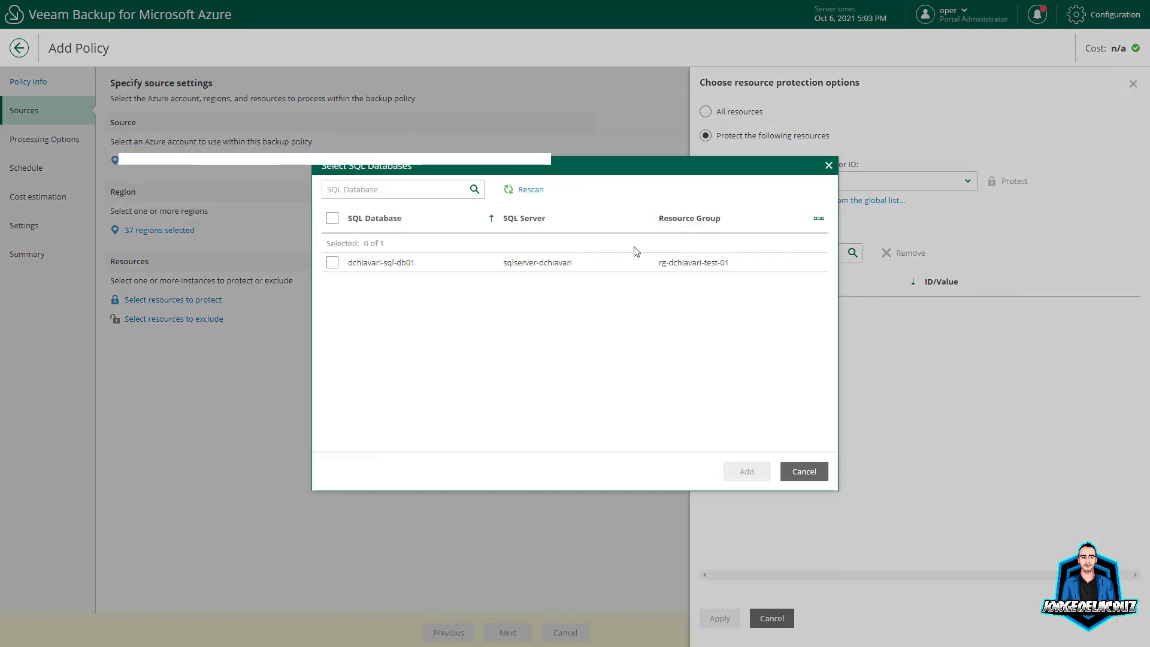
pyautogui.click(337, 263)
pyautogui.click(743, 470)
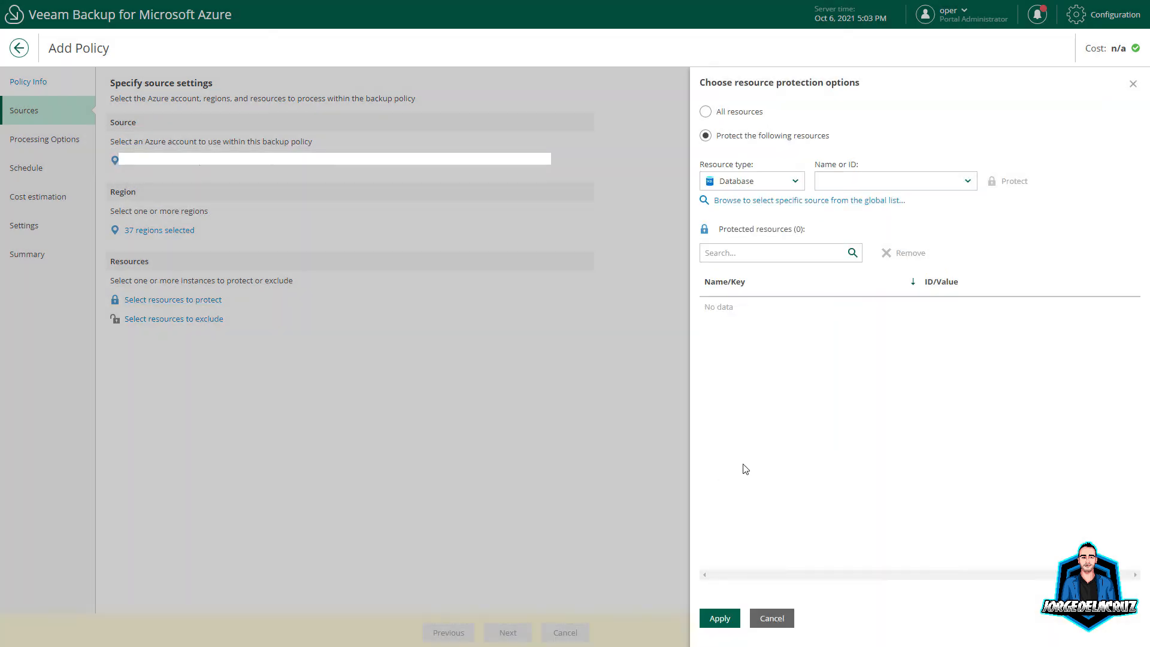
pyautogui.click(721, 618)
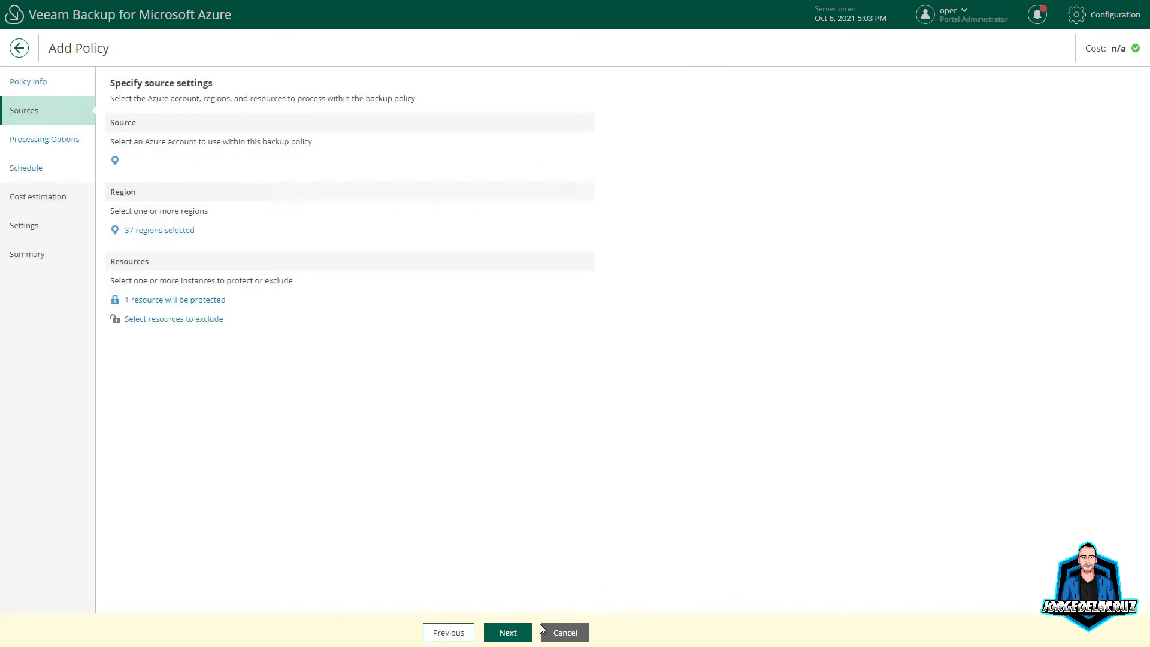
# Step: Pick sqlserver-dchiavari as the staging server and begin adding a new SQL account
pyautogui.click(505, 632)
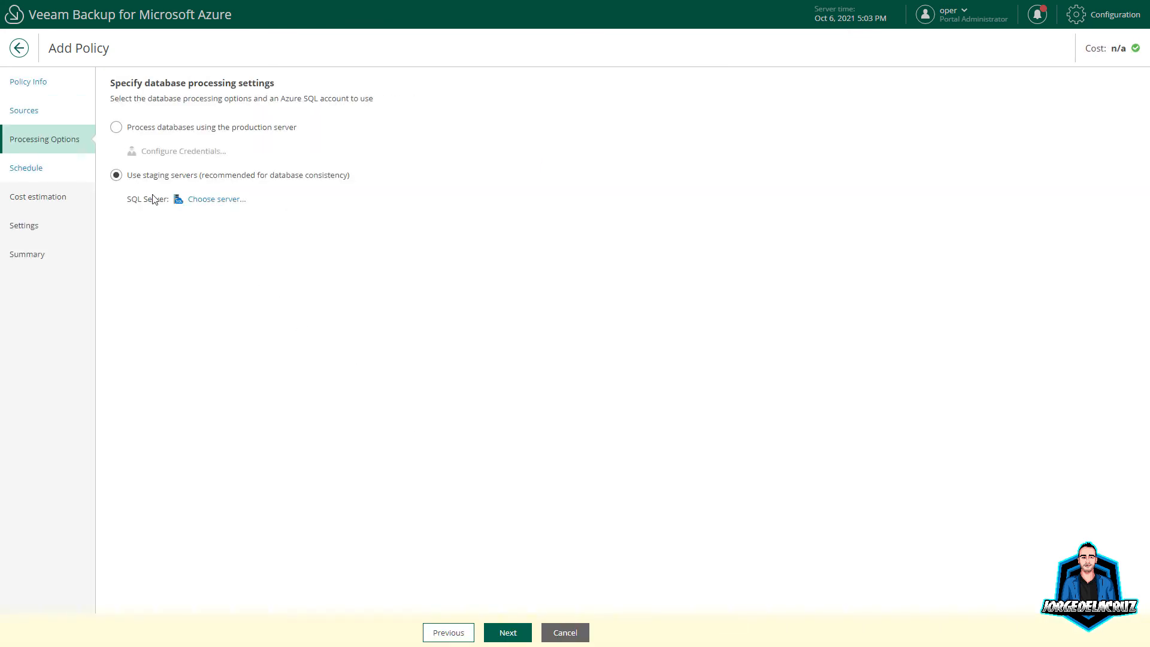
pyautogui.click(203, 201)
pyautogui.click(781, 146)
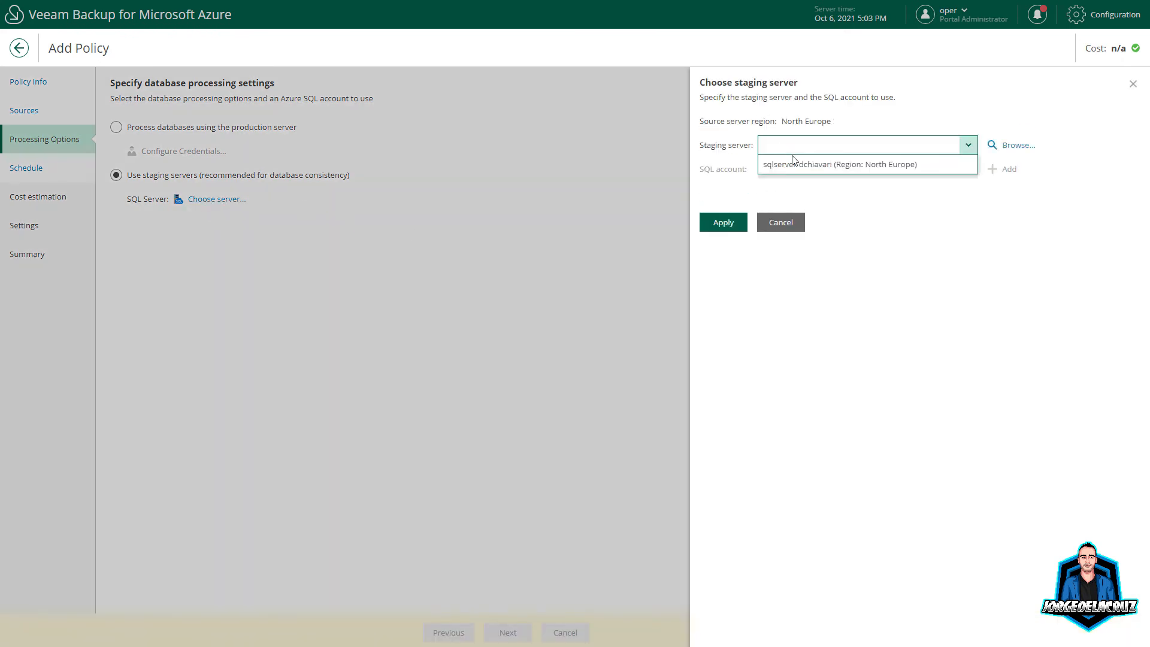
pyautogui.click(793, 162)
pyautogui.click(932, 176)
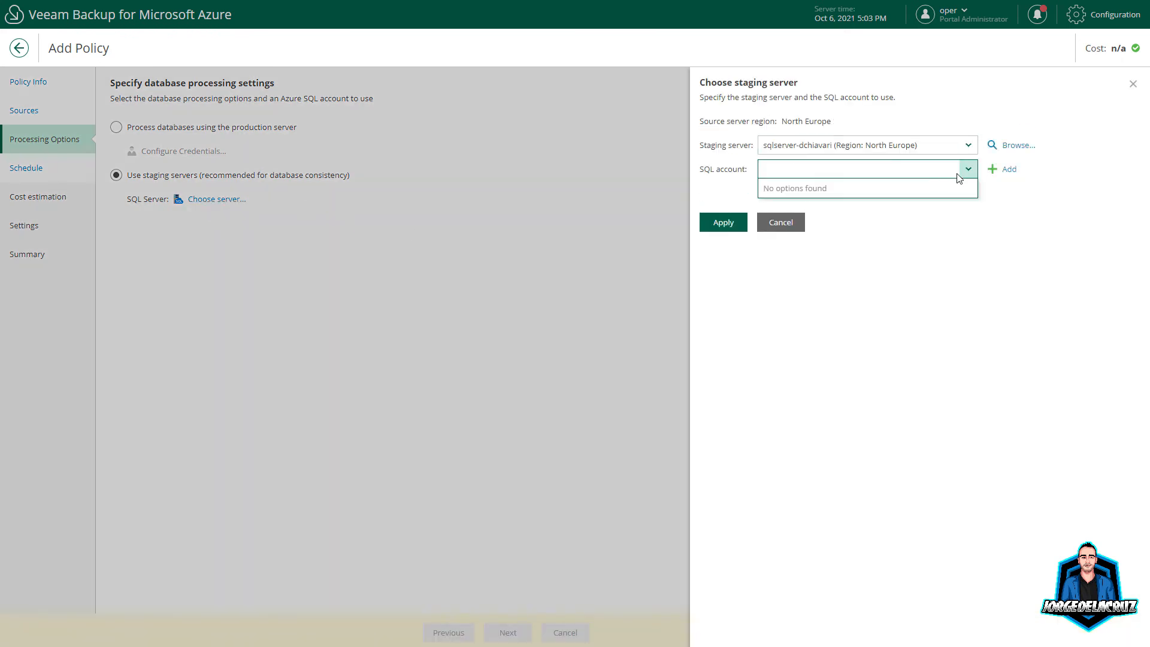
pyautogui.click(1004, 170)
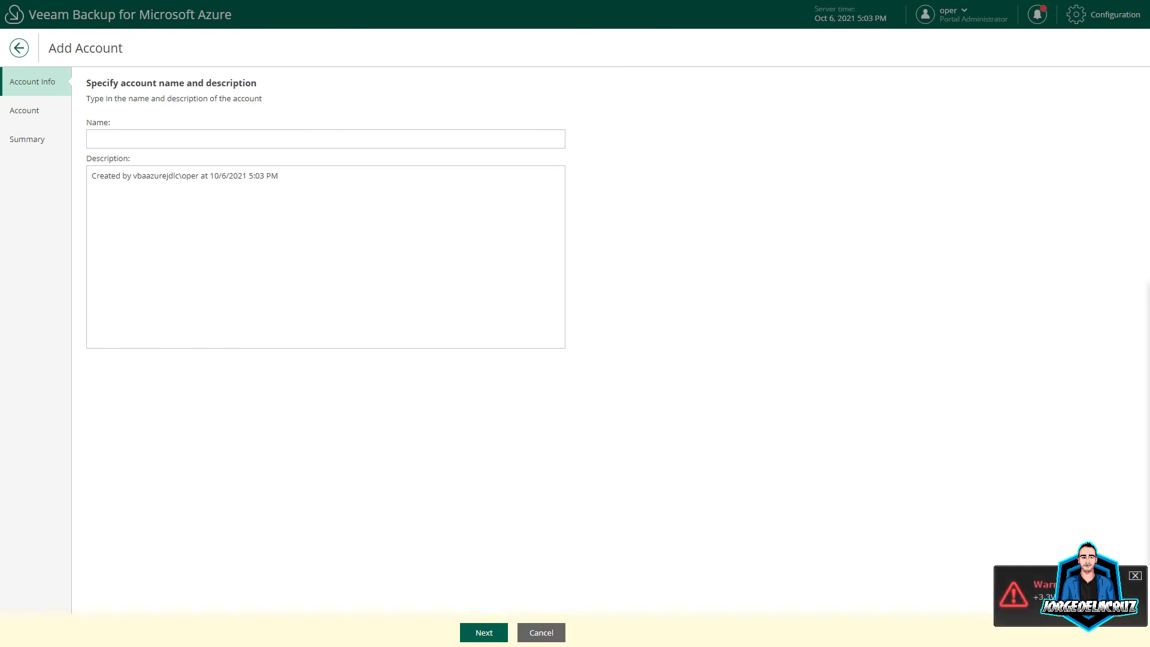
# Step: Create a SQL account named 'SQL' with its username and password, and apply the staging server
pyautogui.click(132, 141)
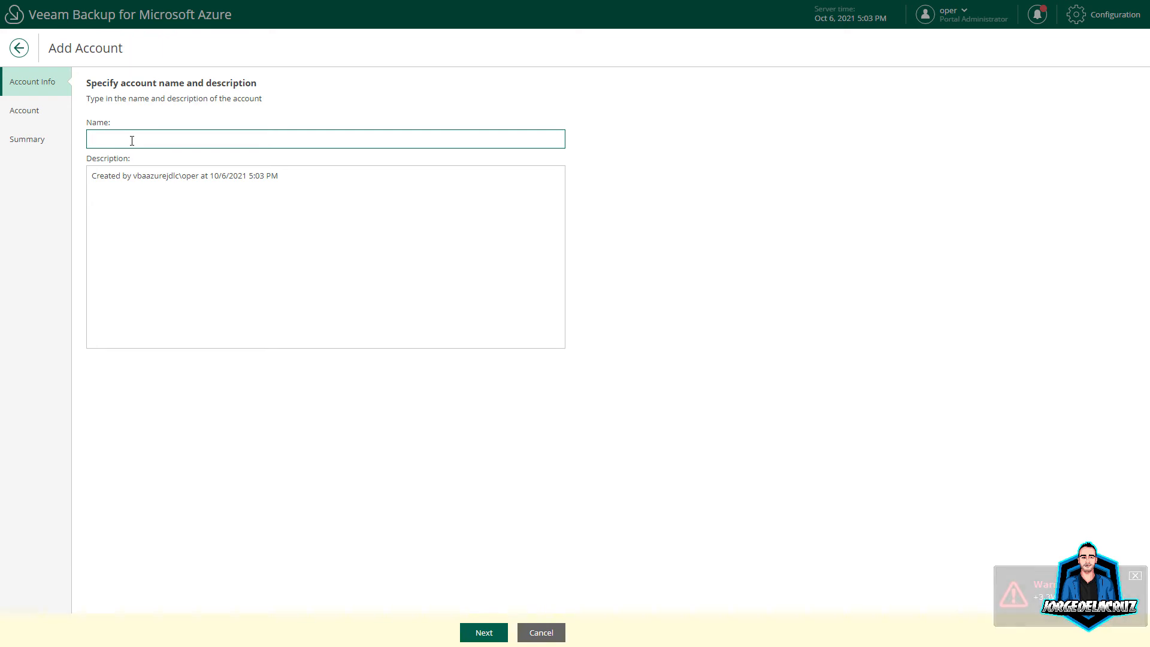
pyautogui.write('SQL Auth')
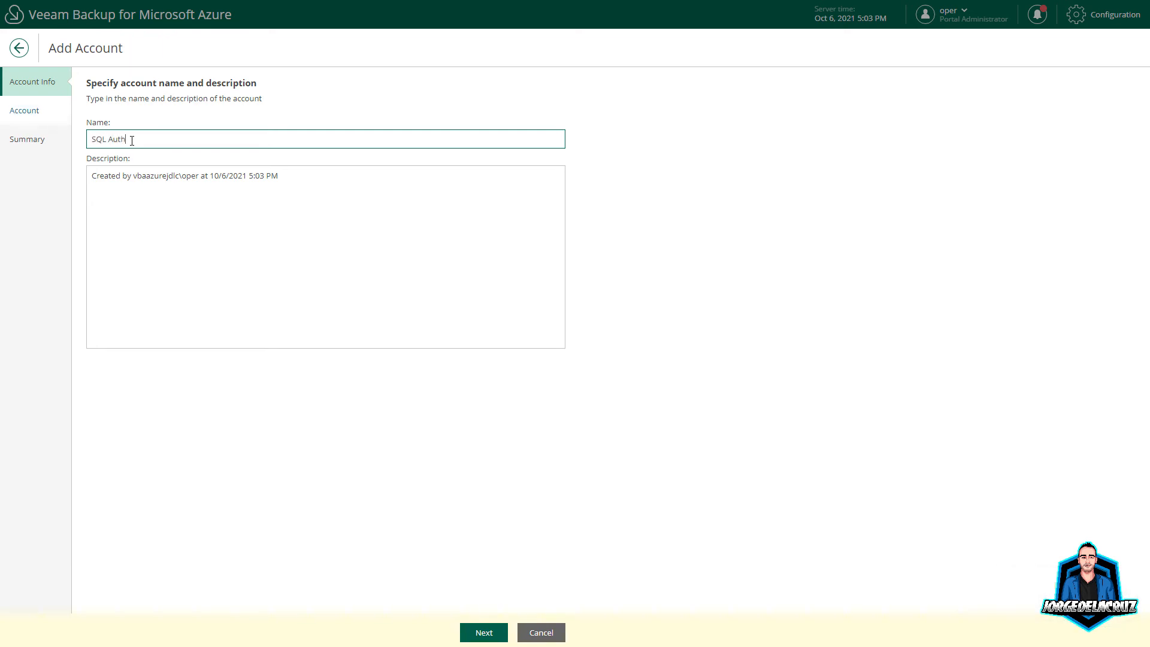
pyautogui.click(483, 632)
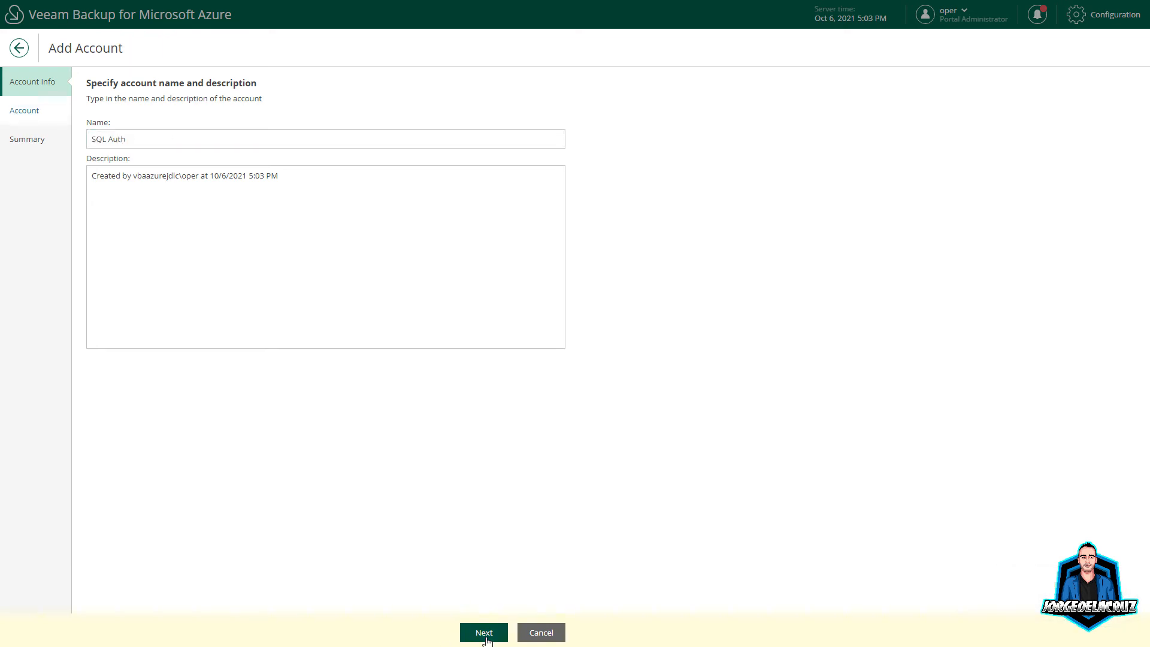
pyautogui.click(167, 123)
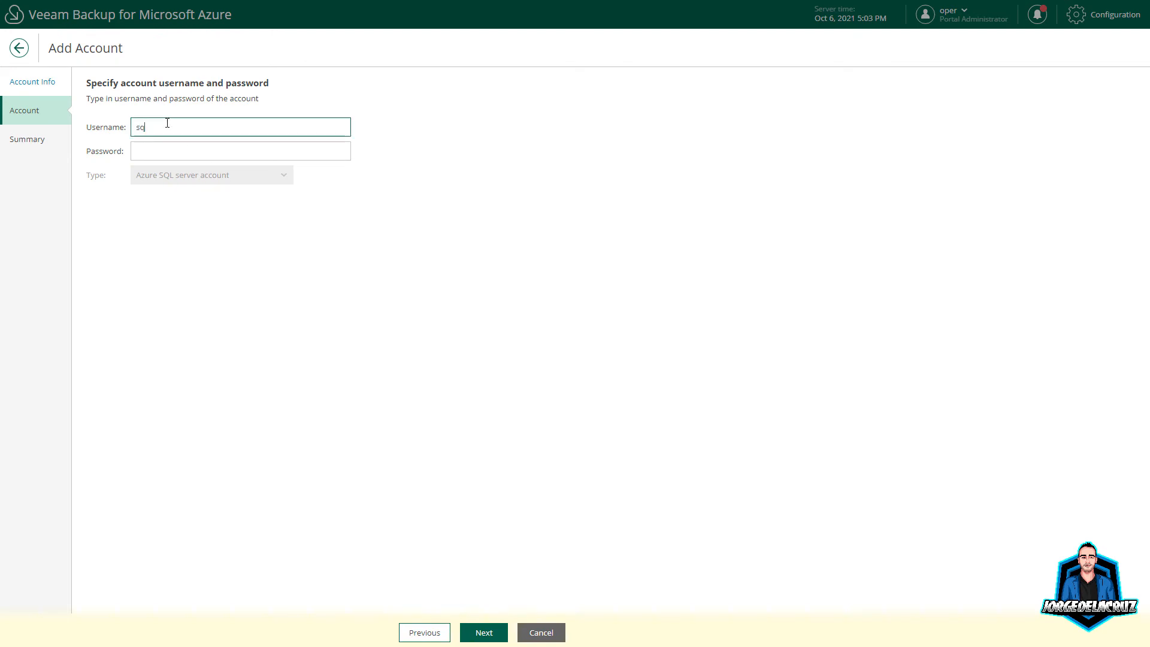
pyautogui.press('Tab')
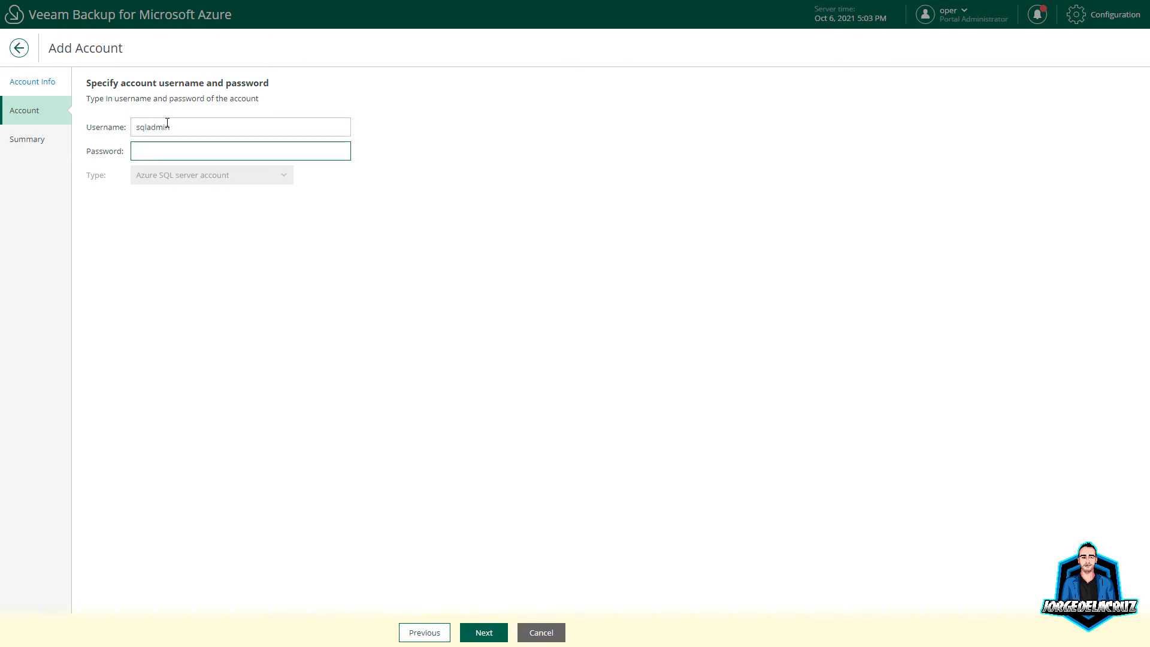
pyautogui.hotkey('ctrl', 'v')
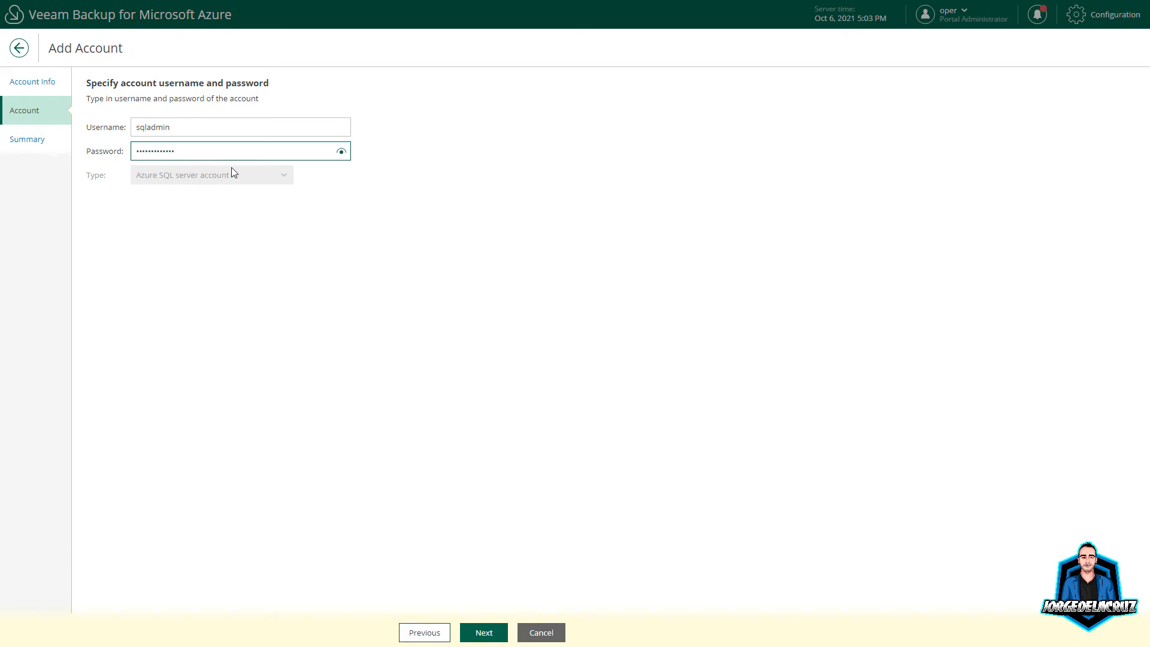
pyautogui.click(484, 631)
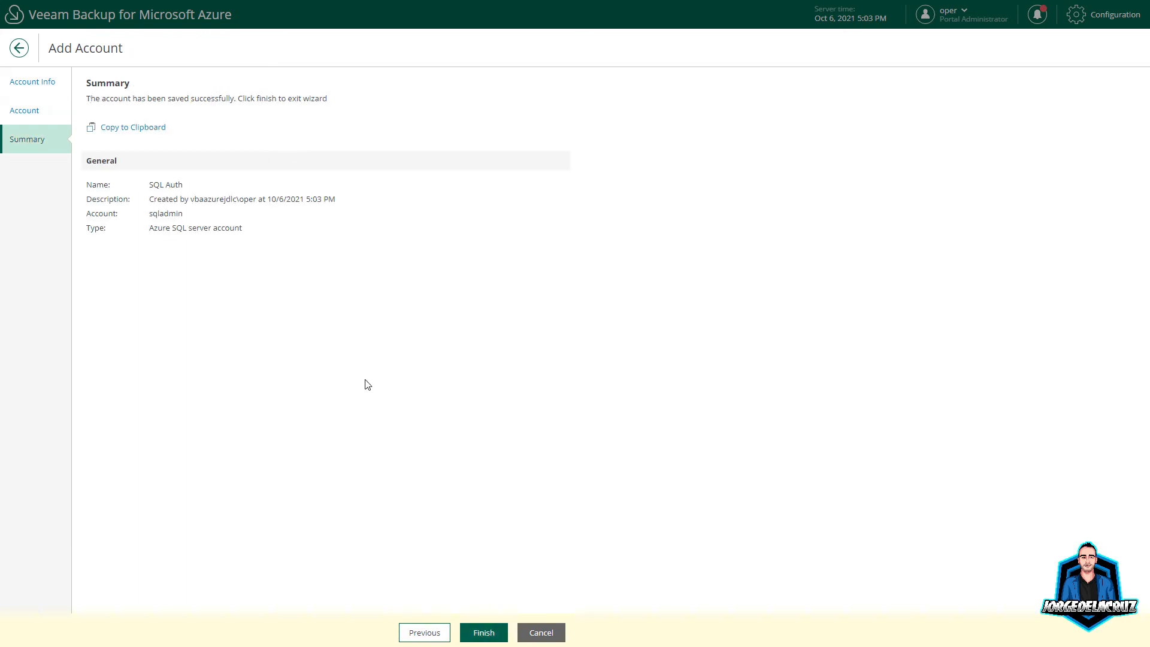
pyautogui.click(483, 631)
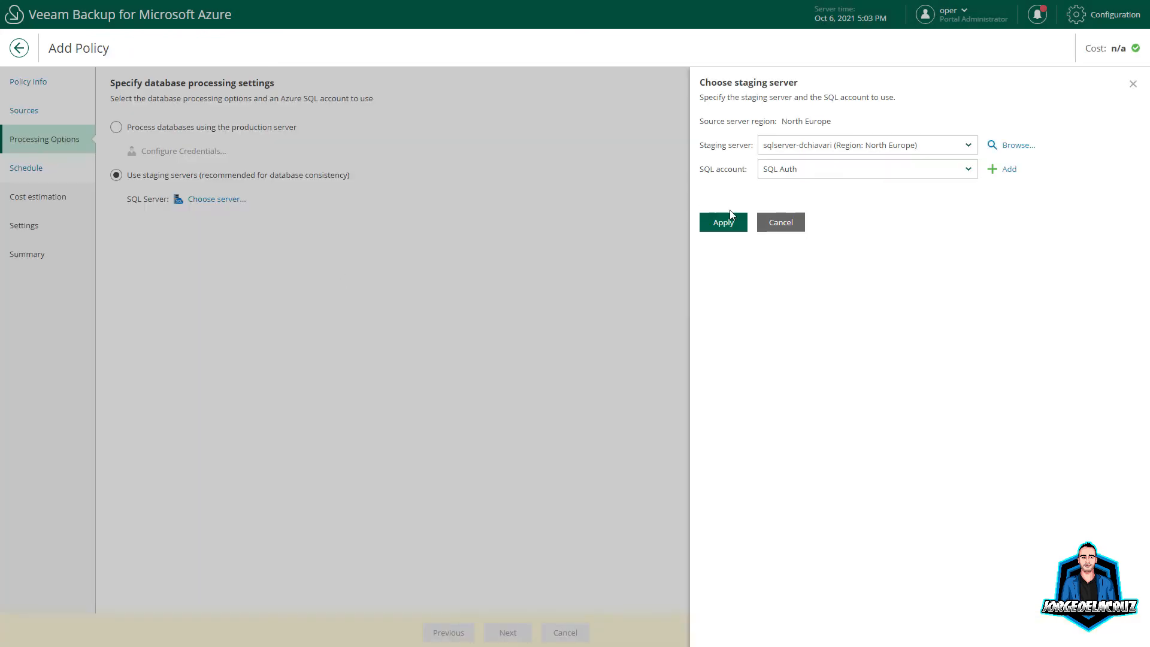
pyautogui.click(724, 223)
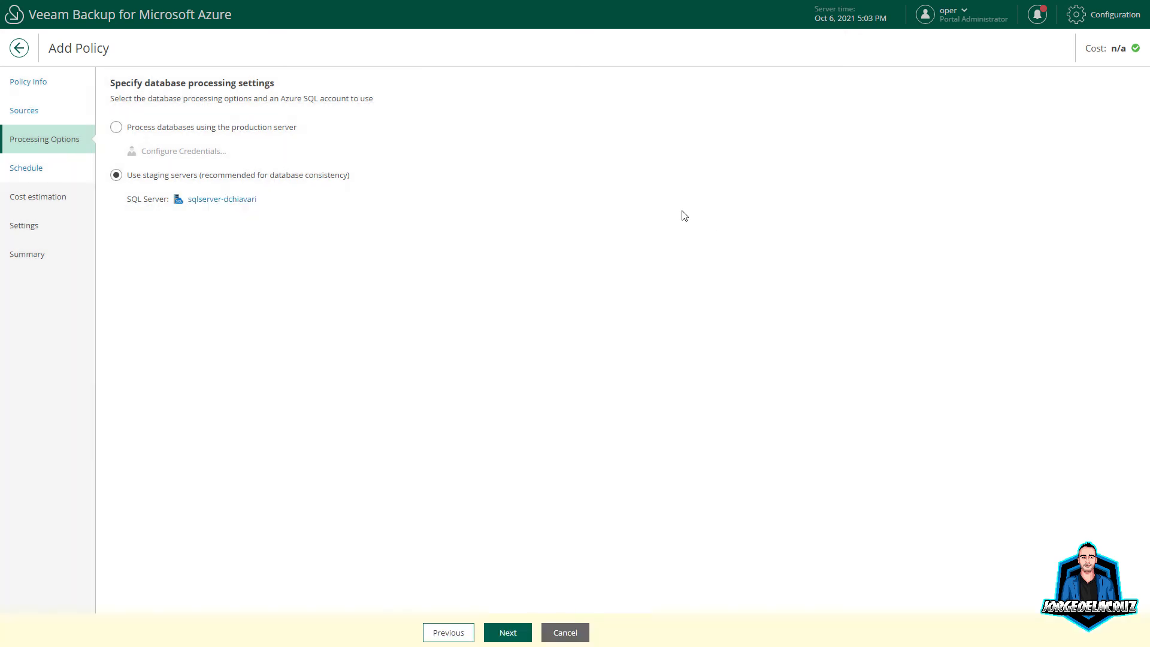
# Step: On the Schedule step, switch on daily, weekly, monthly and yearly retention
pyautogui.click(505, 631)
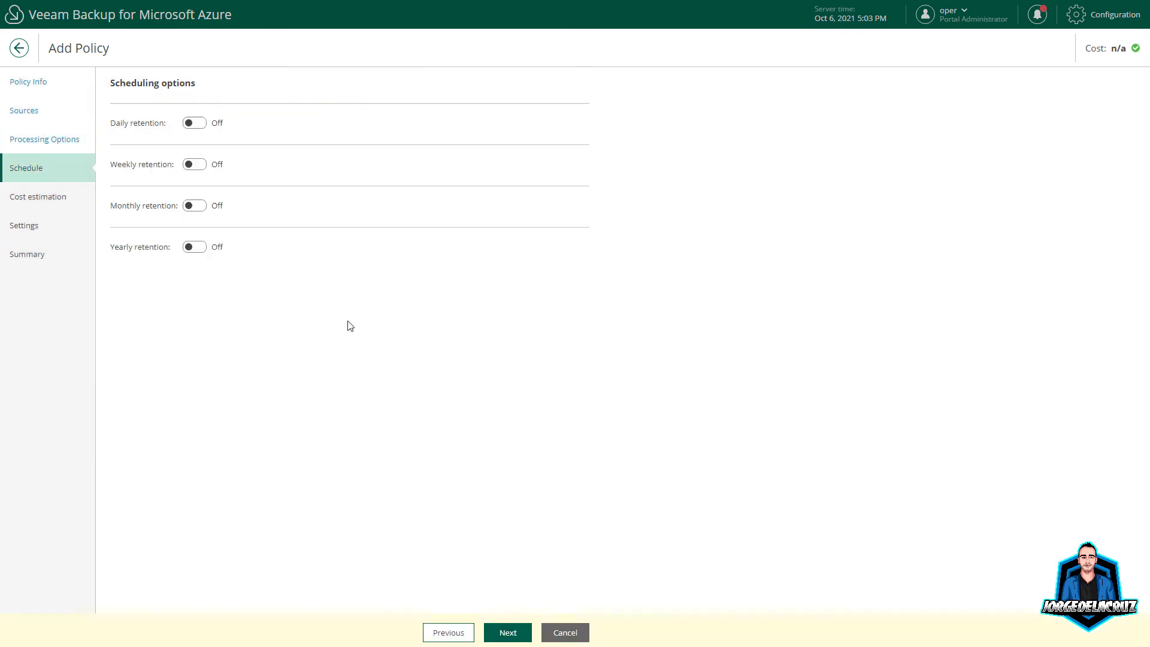
pyautogui.click(193, 124)
pyautogui.click(218, 217)
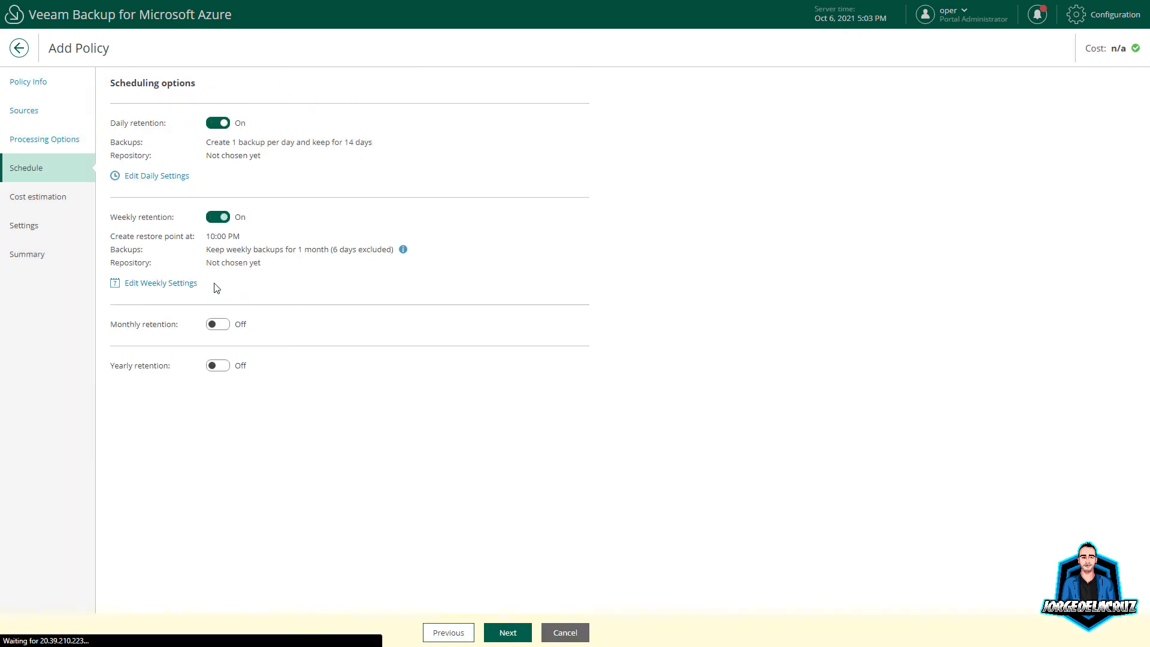
pyautogui.click(213, 326)
pyautogui.click(219, 432)
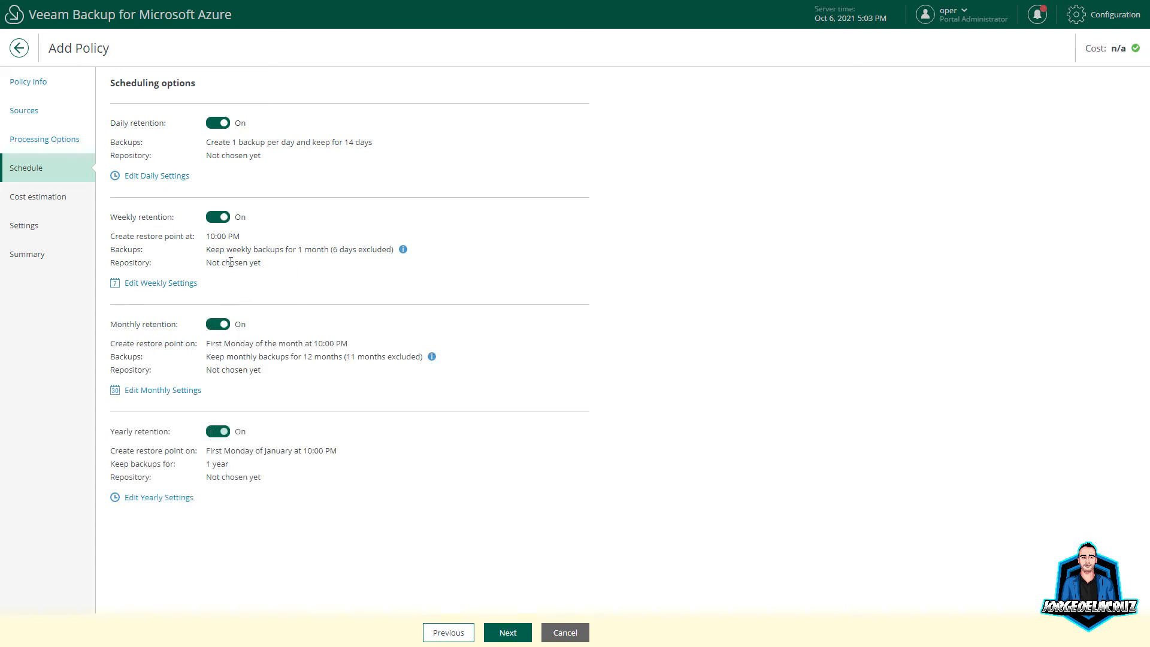
# Step: Store daily backups in the VBA-REPO-AZURE hot repository
pyautogui.doubleClick(161, 176)
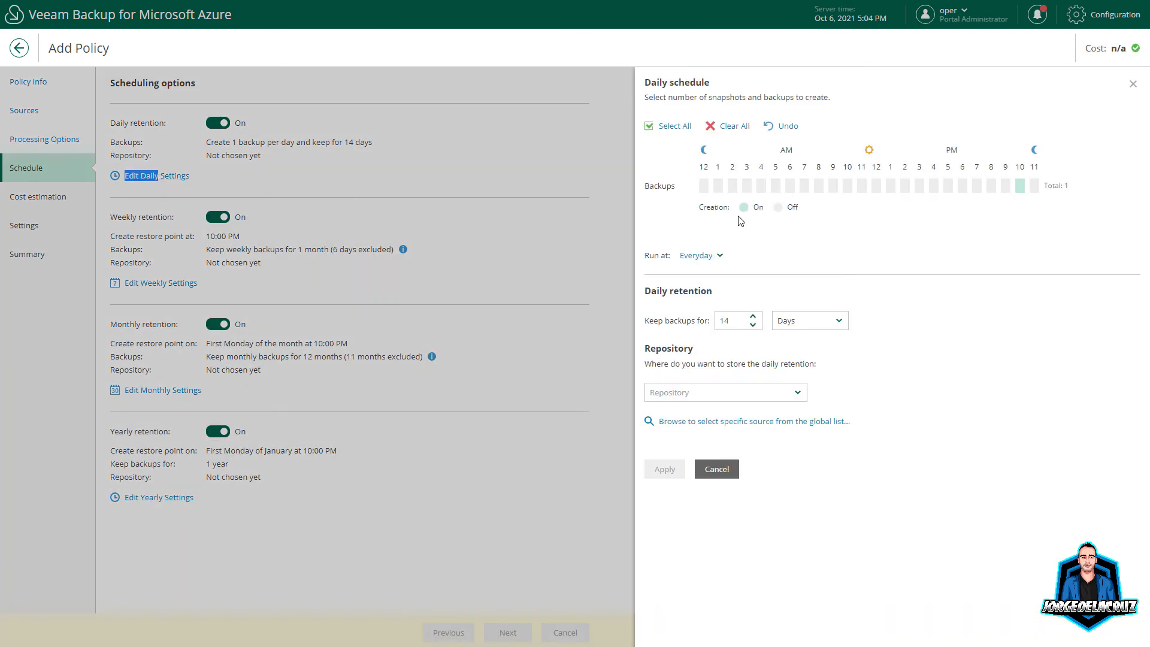
pyautogui.click(697, 394)
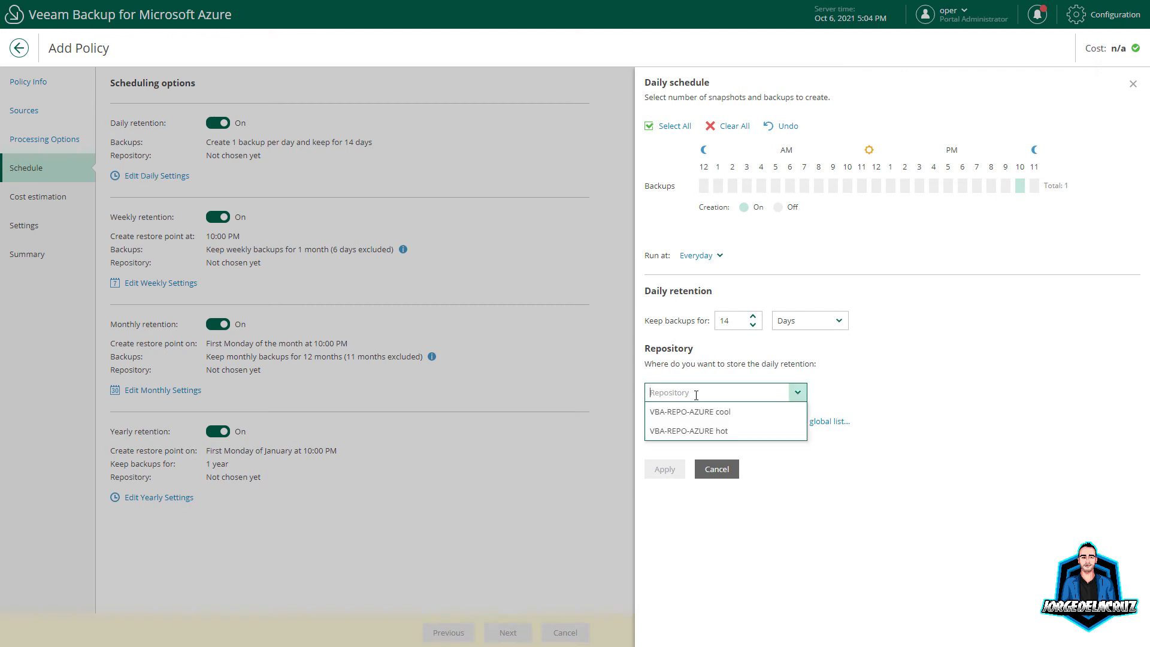
pyautogui.click(681, 430)
pyautogui.click(665, 468)
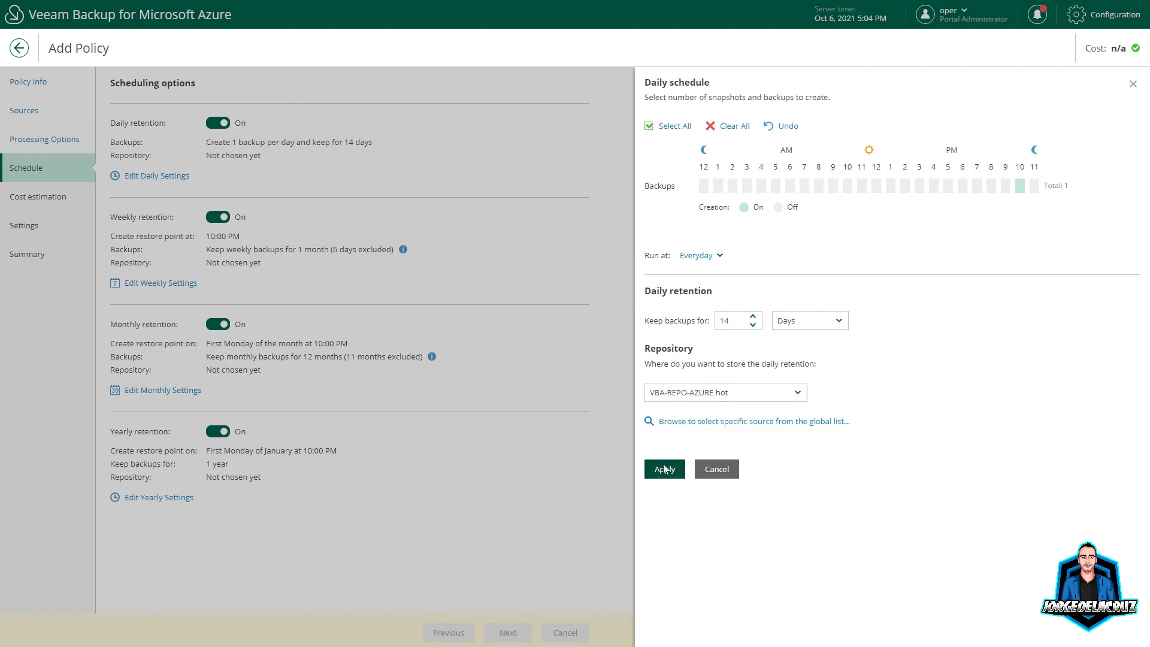
# Step: Run weekly backups on Saturday instead of Monday, kept 6 months in VBA-REPO-AZURE cool
pyautogui.click(162, 283)
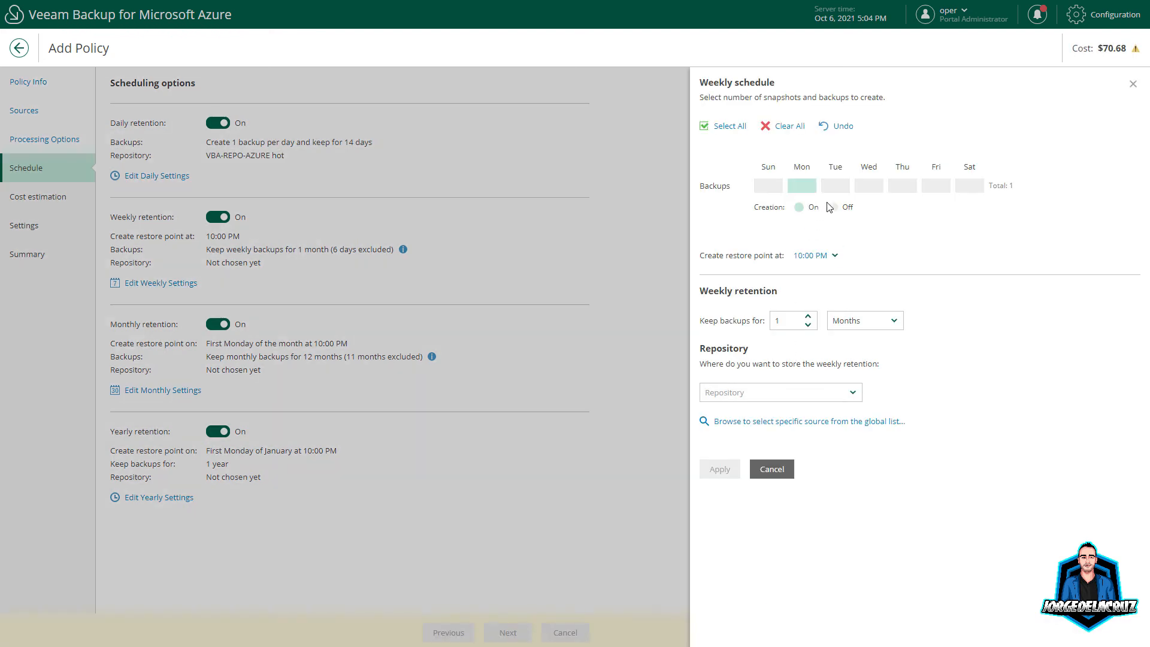
pyautogui.click(966, 185)
pyautogui.click(808, 192)
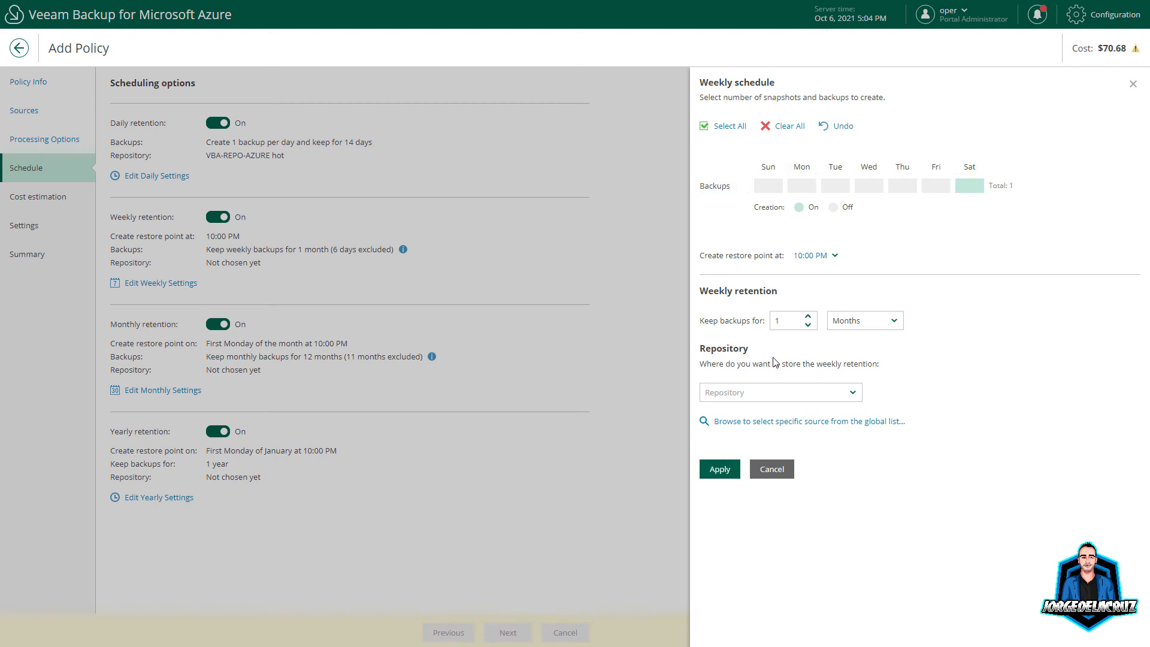
pyautogui.click(769, 393)
pyautogui.click(744, 431)
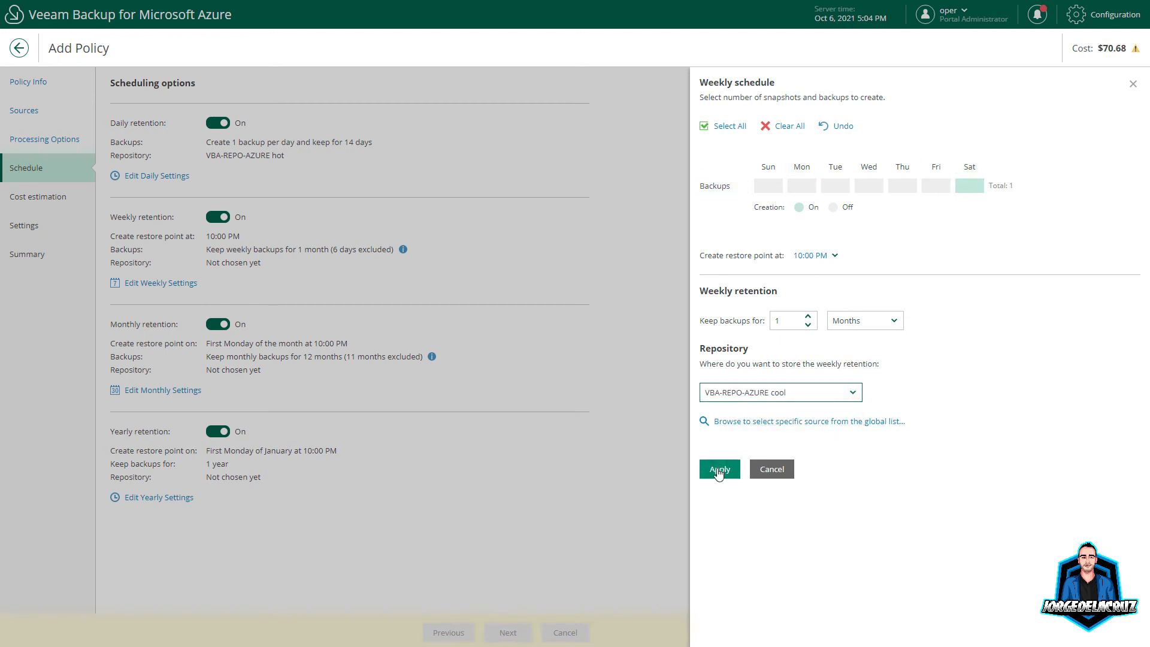
pyautogui.click(779, 320)
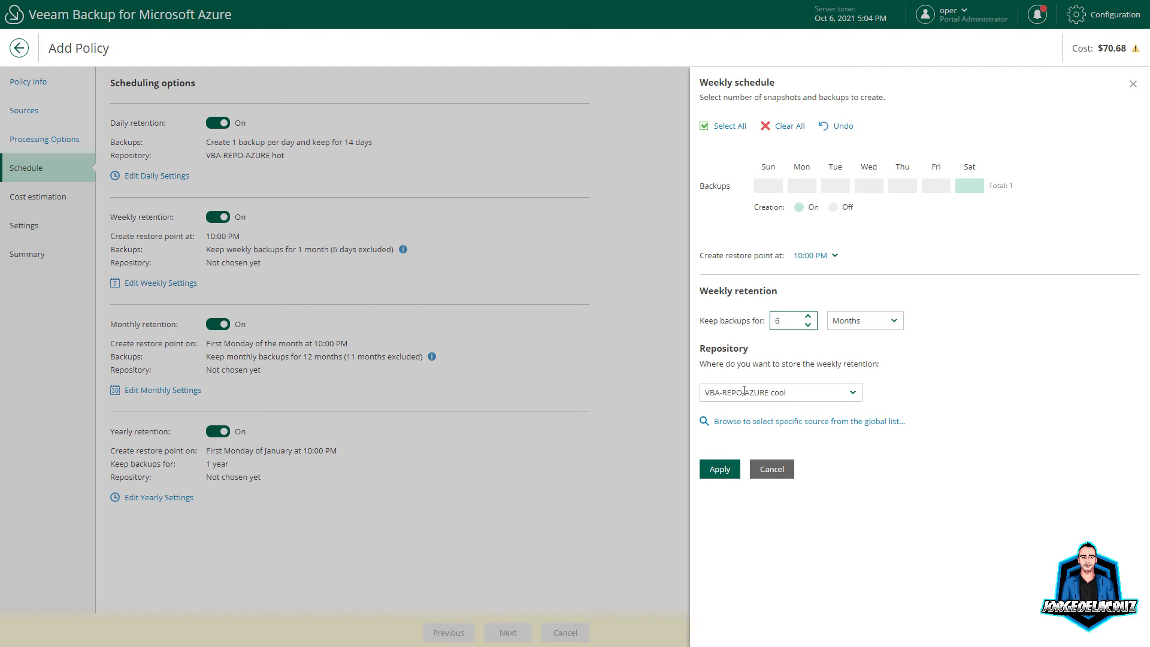
pyautogui.write('6')
pyautogui.click(717, 469)
# Step: Add February, March, April, May, November and December monthly backups to VBA-REPO-AZURE archive
pyautogui.click(173, 391)
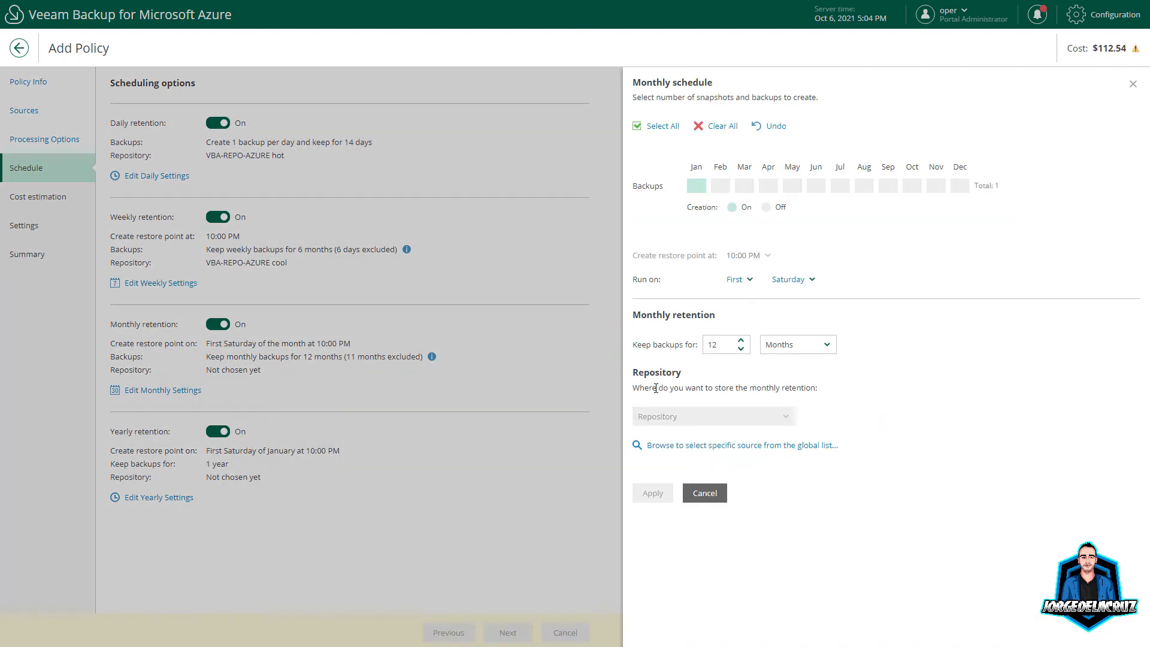
pyautogui.click(688, 417)
pyautogui.click(720, 435)
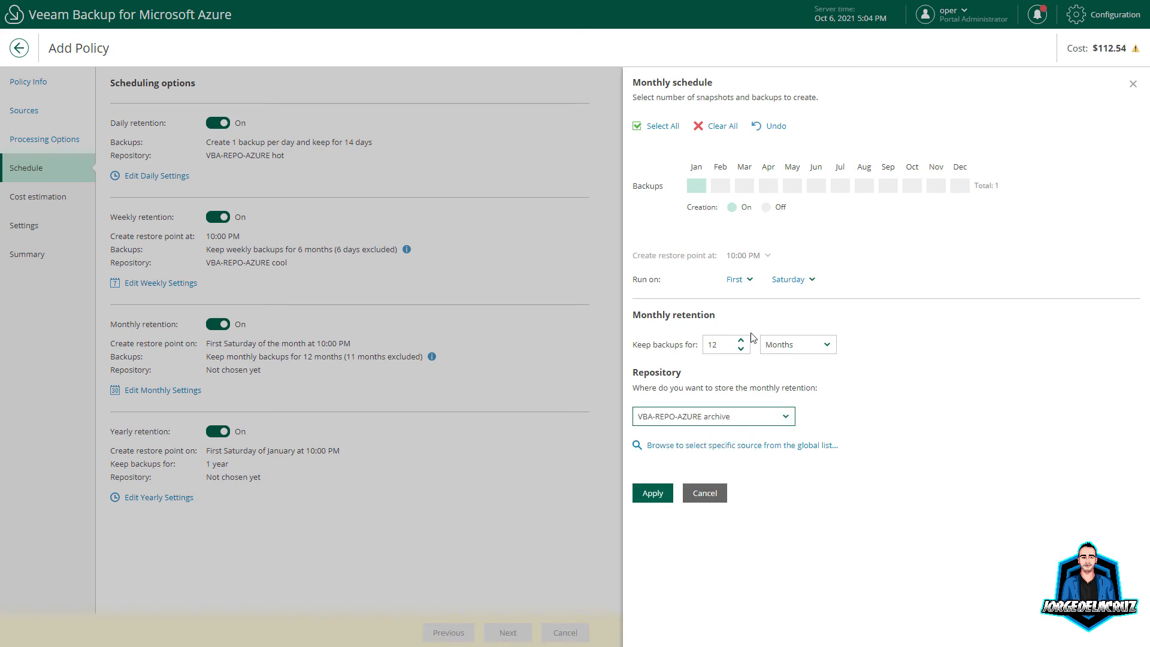
pyautogui.click(723, 190)
pyautogui.click(744, 191)
pyautogui.click(768, 189)
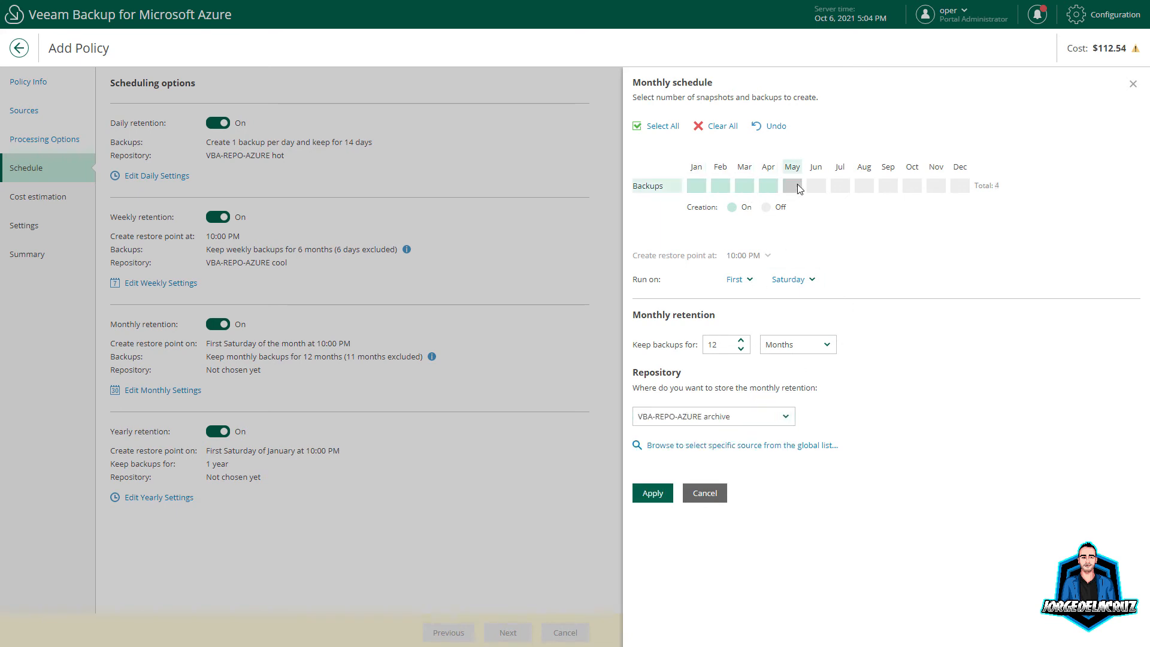
pyautogui.click(795, 185)
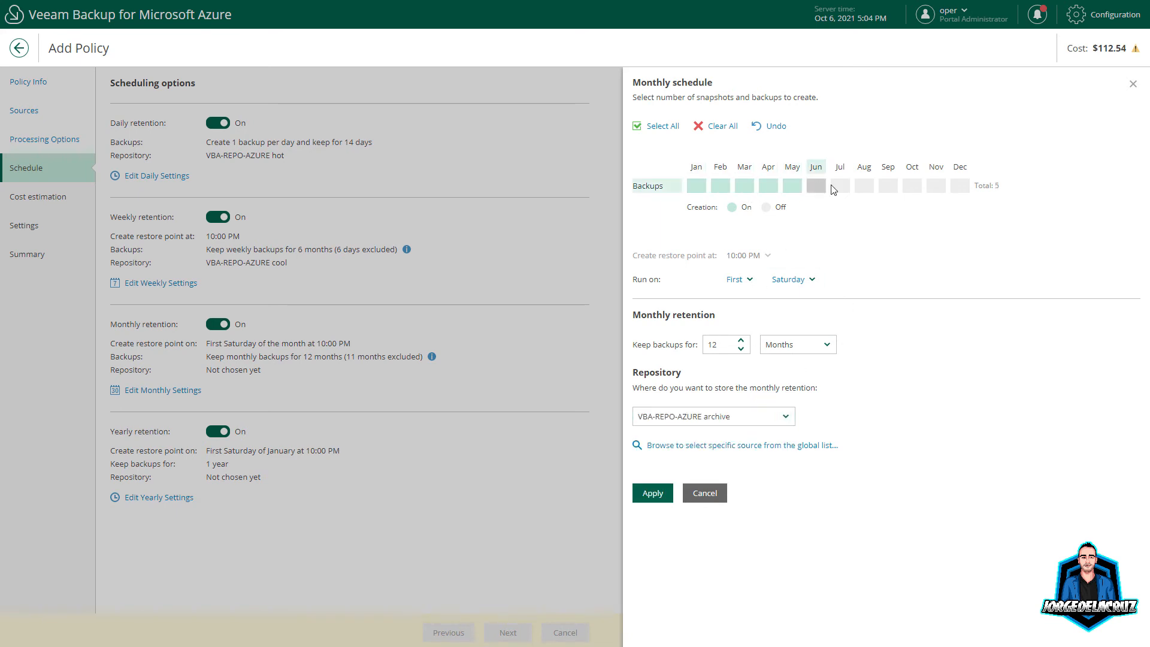
pyautogui.click(936, 185)
pyautogui.click(959, 185)
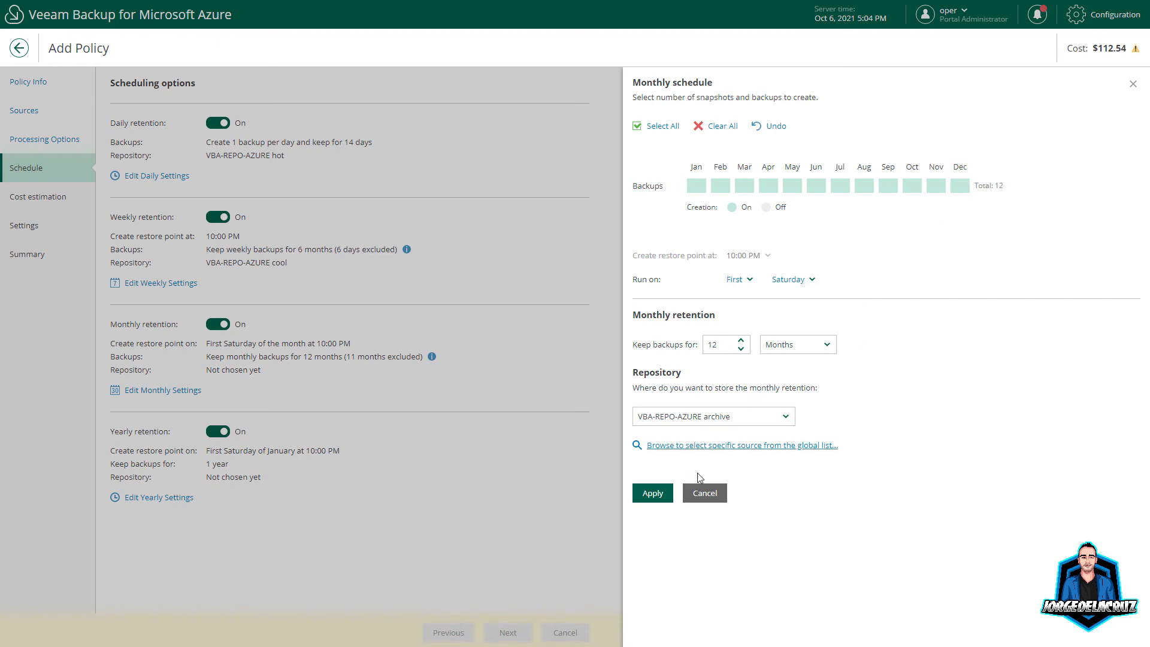
pyautogui.click(652, 493)
# Step: Store yearly backups in the VBA-REPO-AZURE archive repository
pyautogui.click(177, 498)
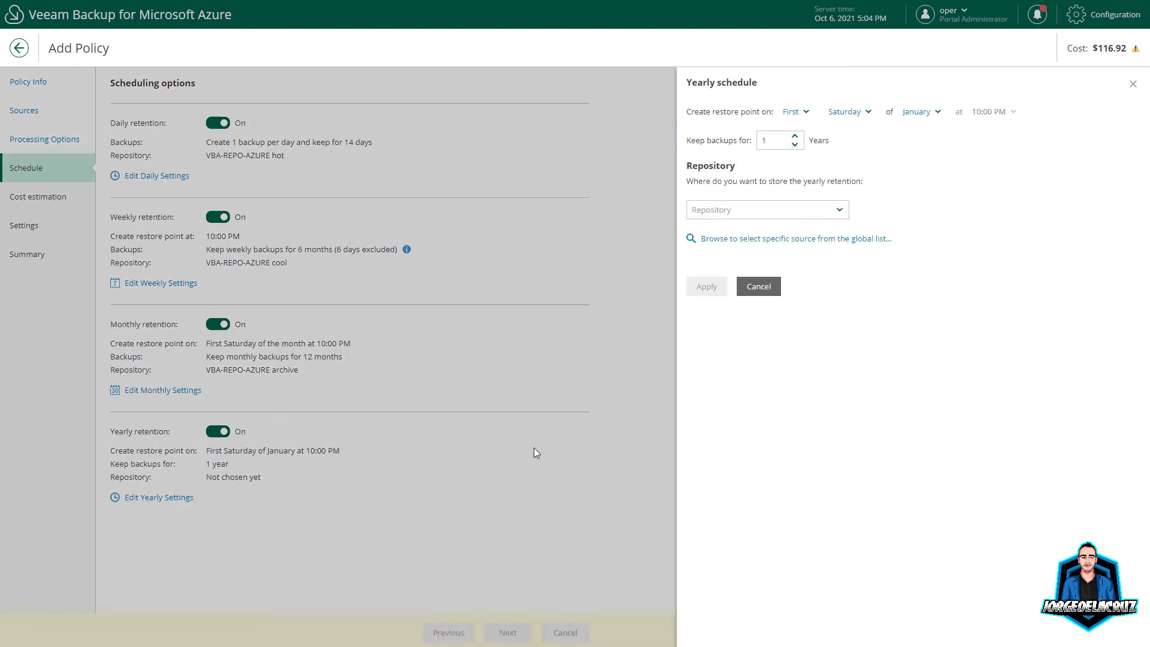
pyautogui.click(738, 210)
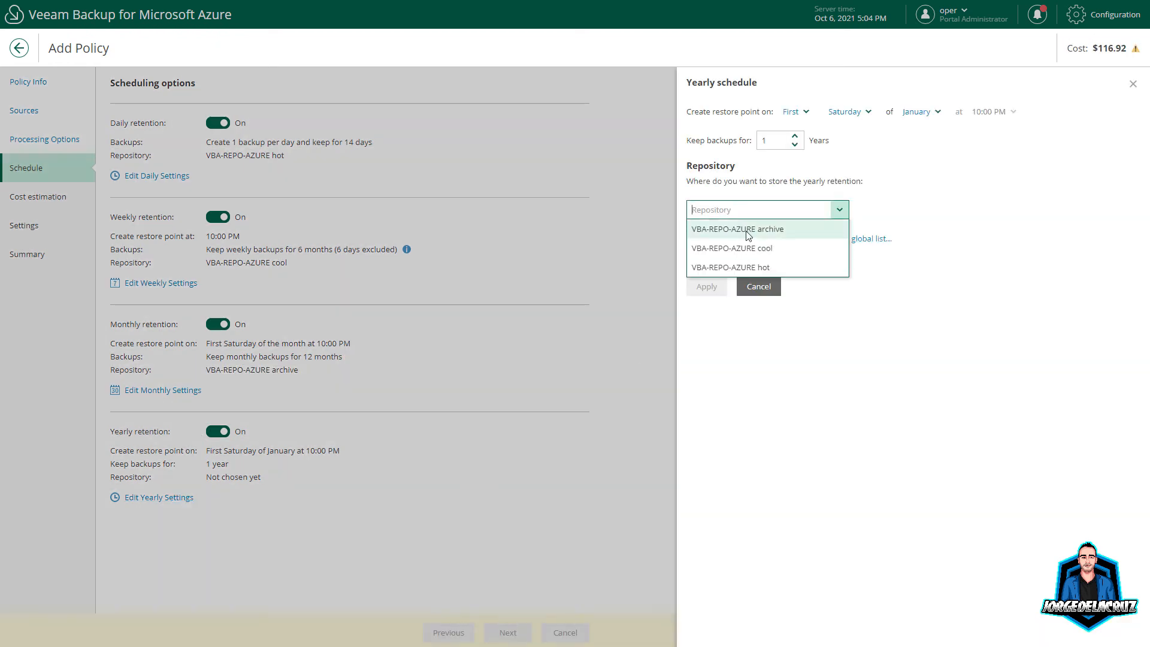
pyautogui.click(754, 228)
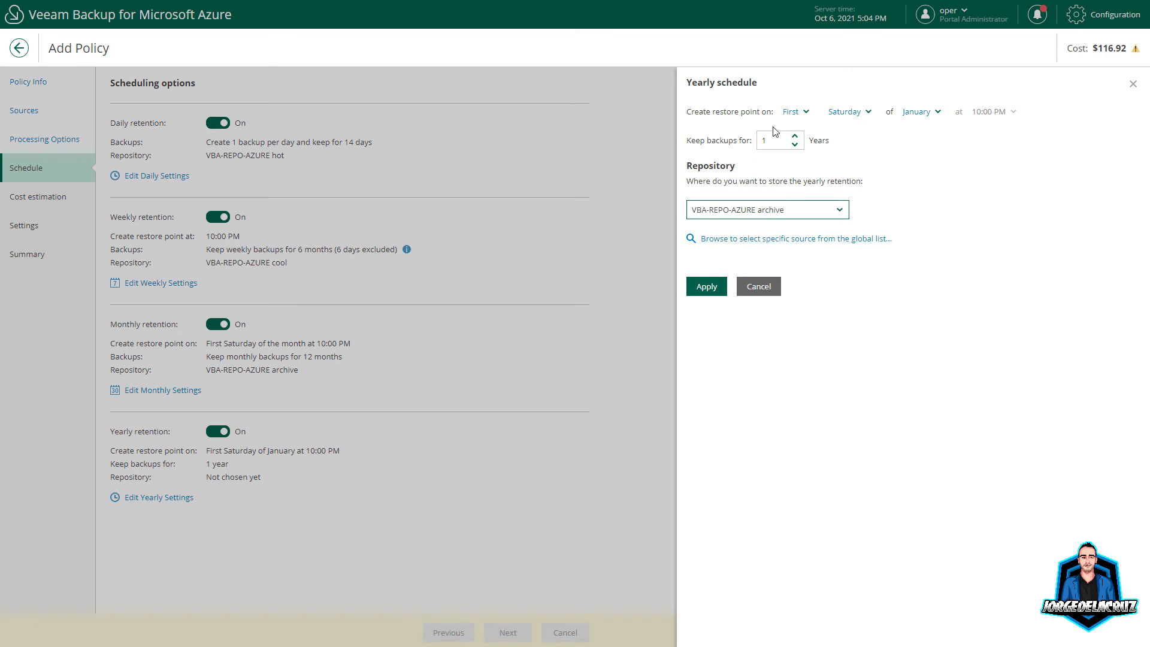
pyautogui.click(702, 292)
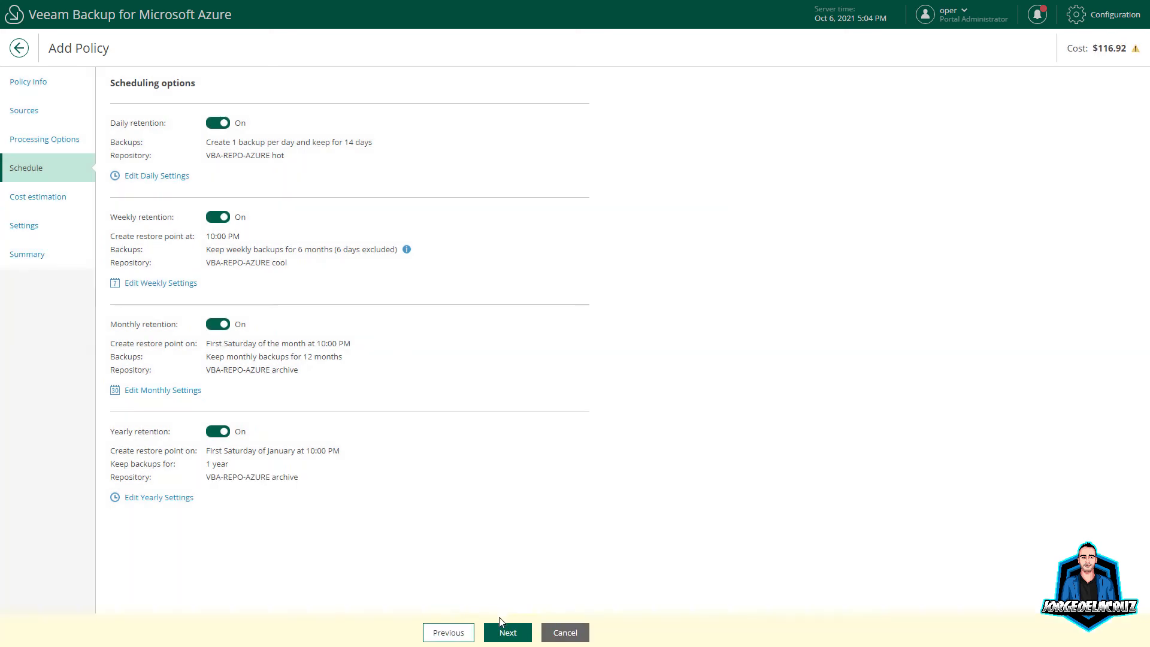
# Step: Review the 116.92 cost estimate, pass settings and summary, and finish the VBA-AZURE-SQL policy
pyautogui.click(506, 634)
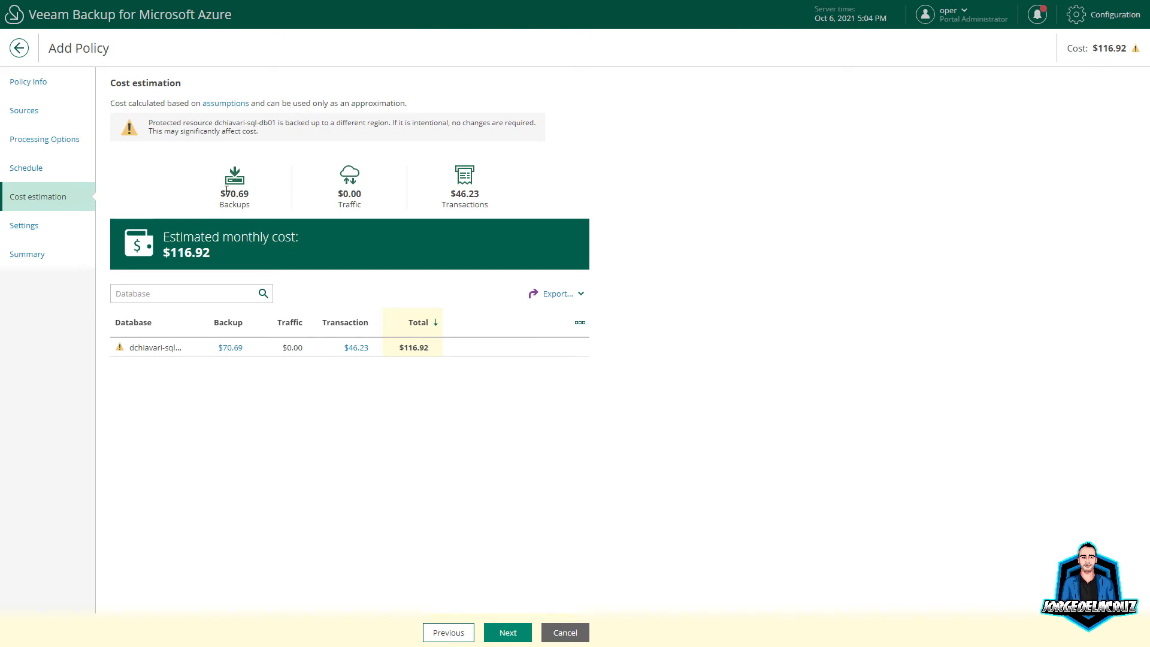
pyautogui.doubleClick(416, 347)
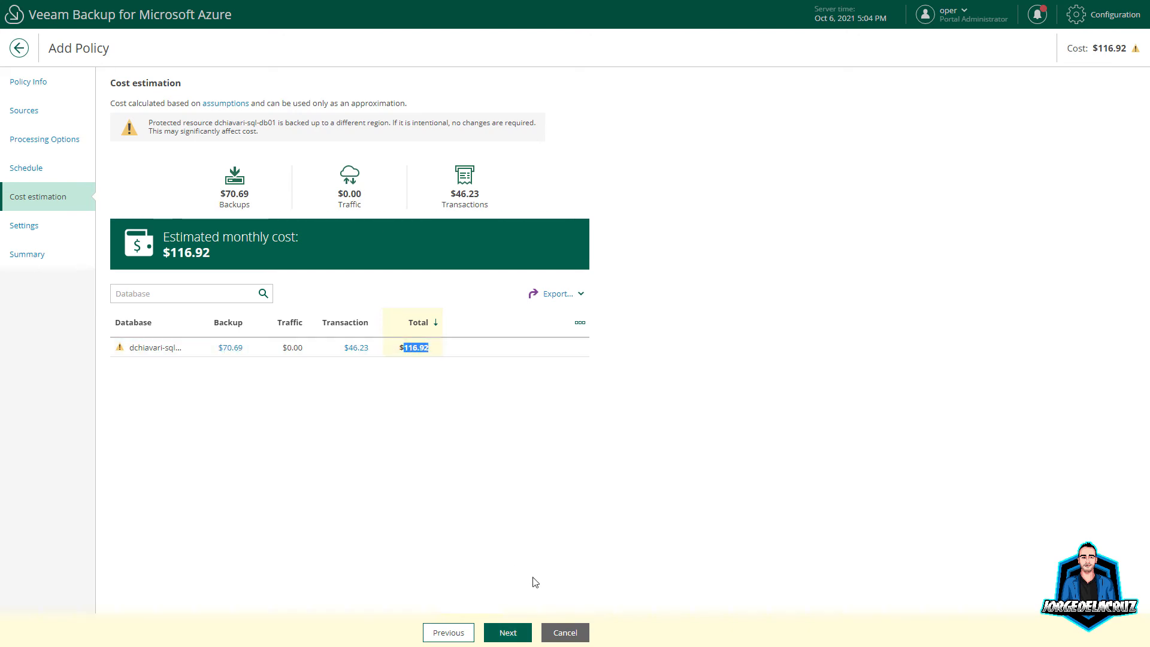
pyautogui.click(513, 630)
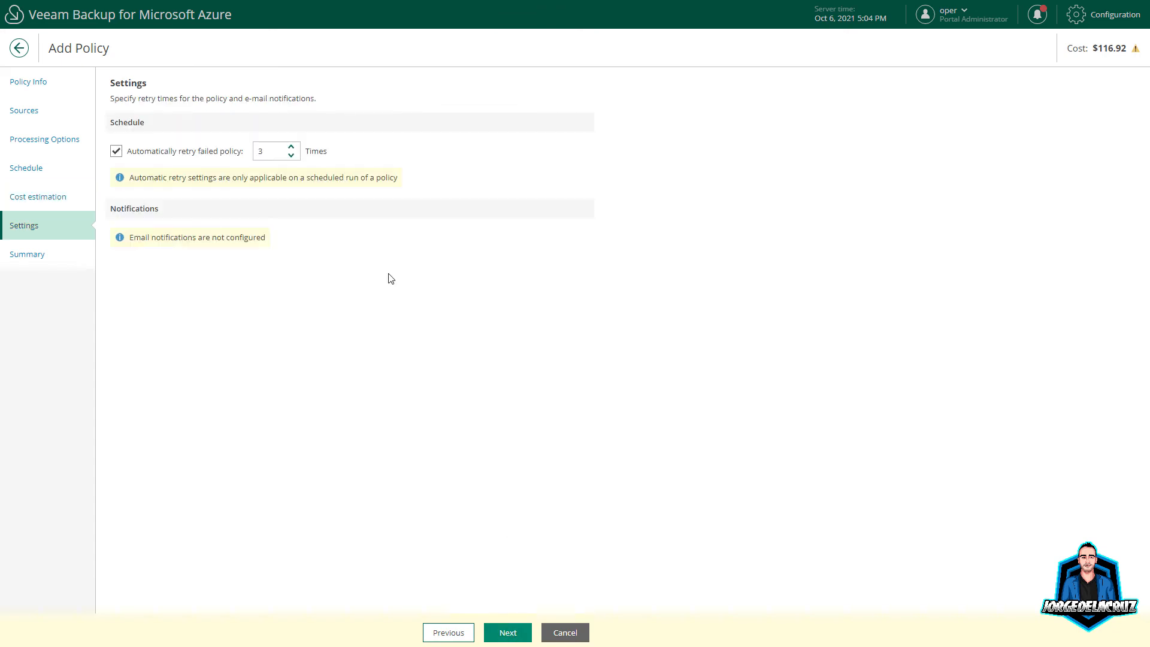
pyautogui.click(508, 634)
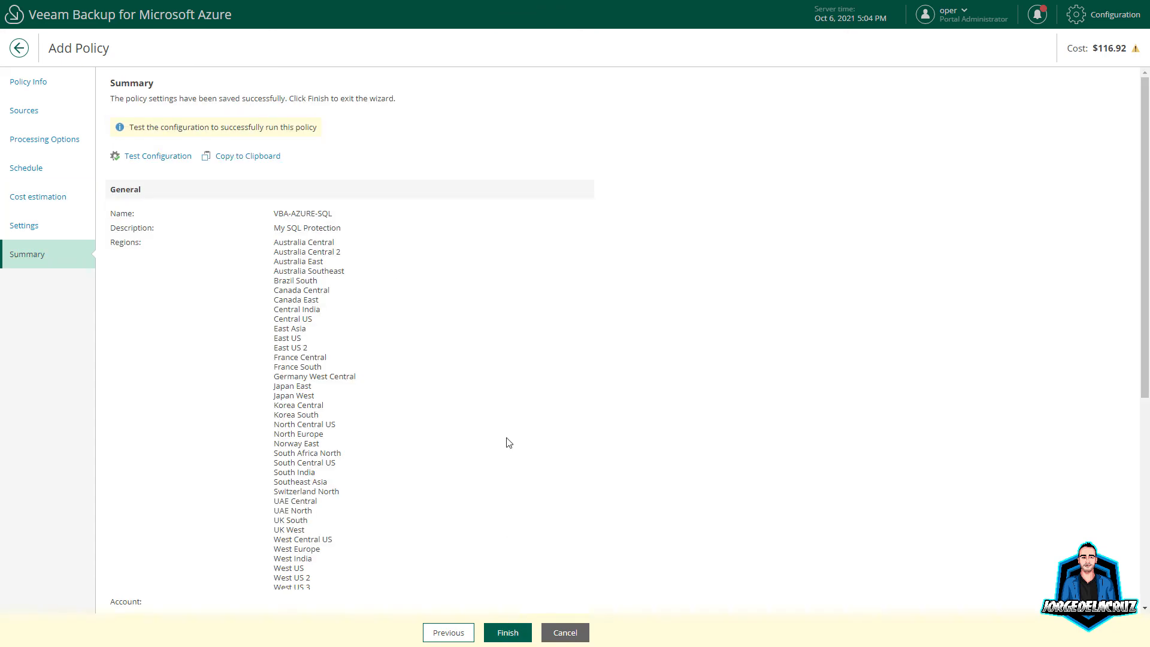
pyautogui.click(508, 630)
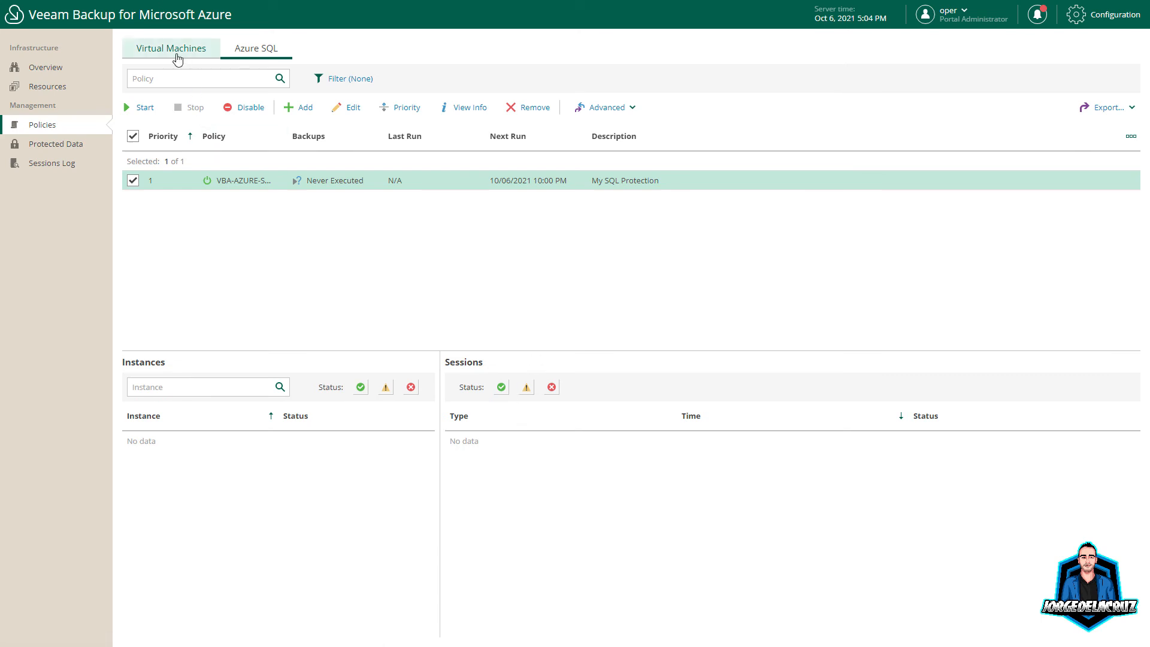
# Step: Start the SQL policy backup, check ahlinux01 status, and widen the Policy column
pyautogui.click(141, 108)
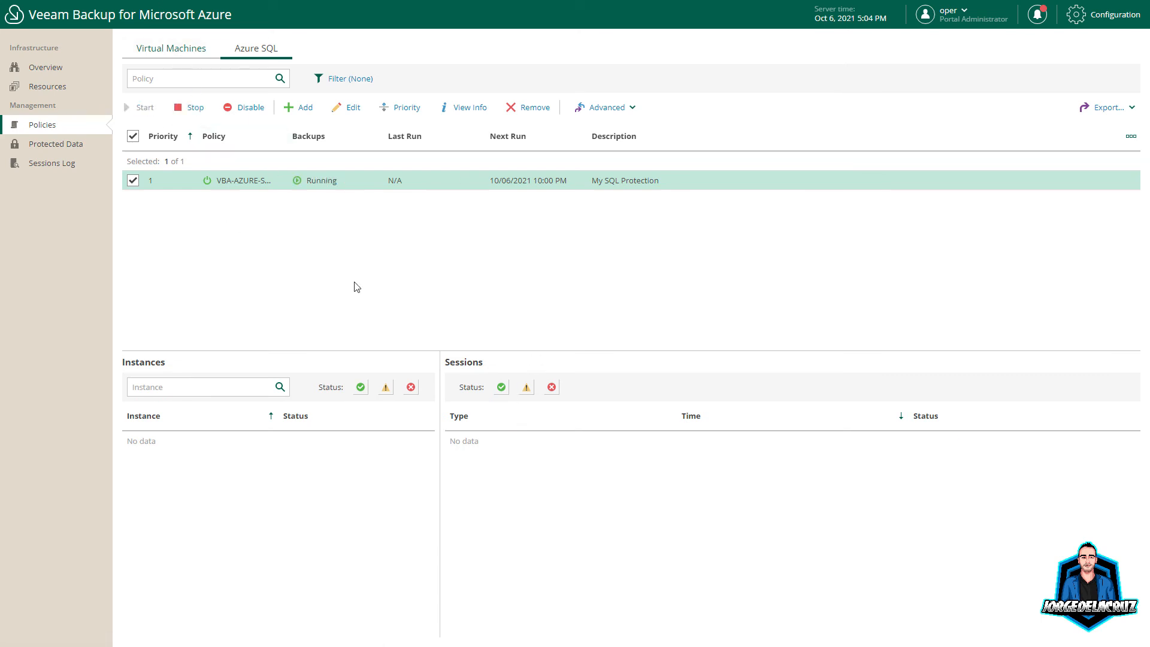
pyautogui.click(185, 49)
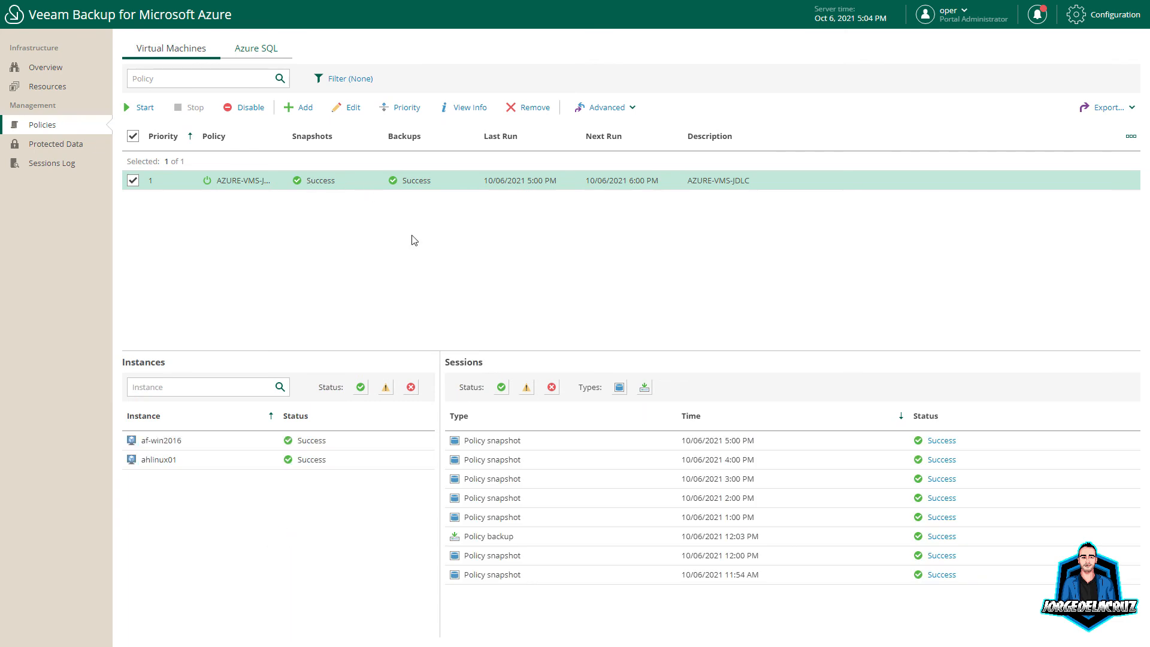
pyautogui.click(322, 459)
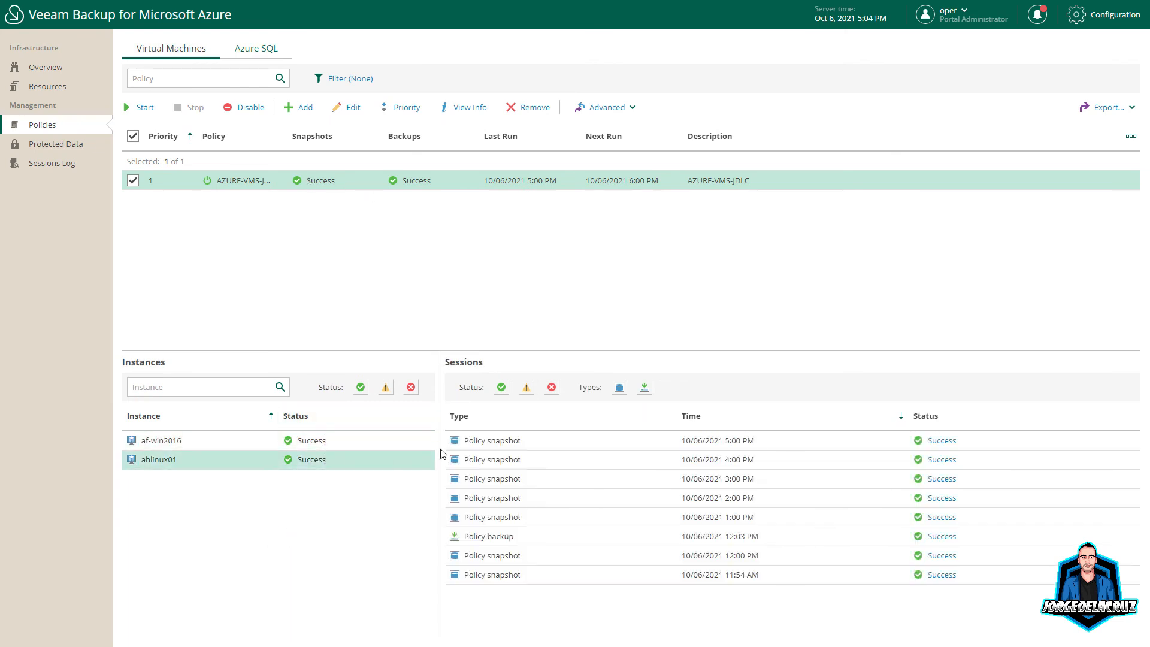
pyautogui.click(263, 53)
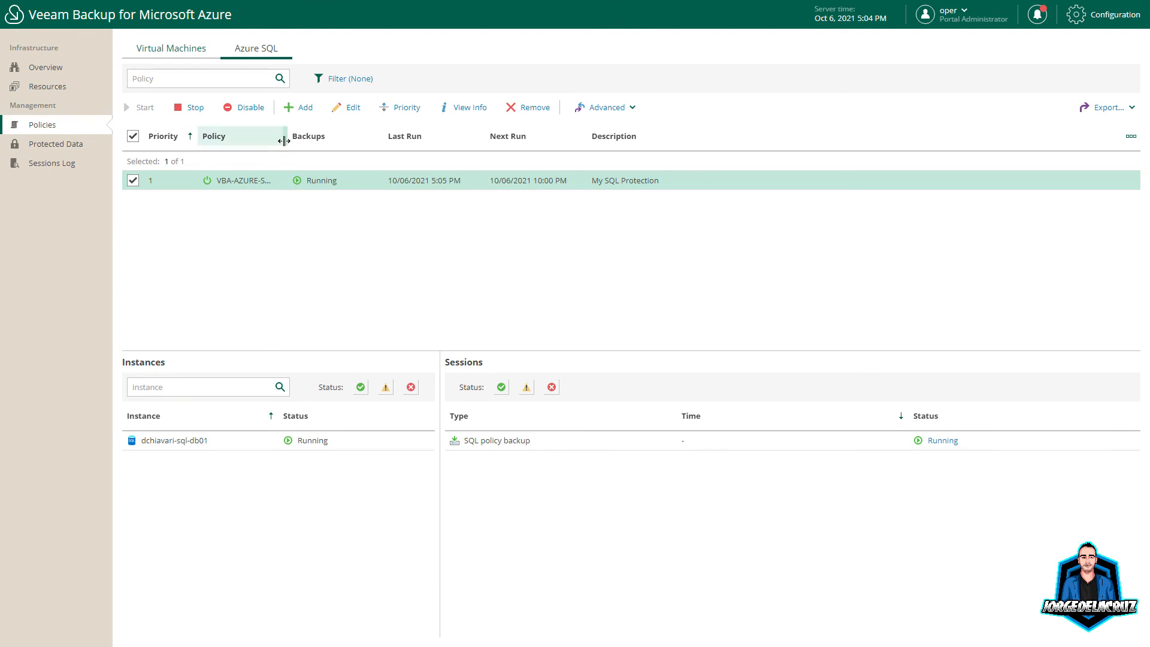
pyautogui.moveTo(282, 142); pyautogui.dragTo(335, 152)
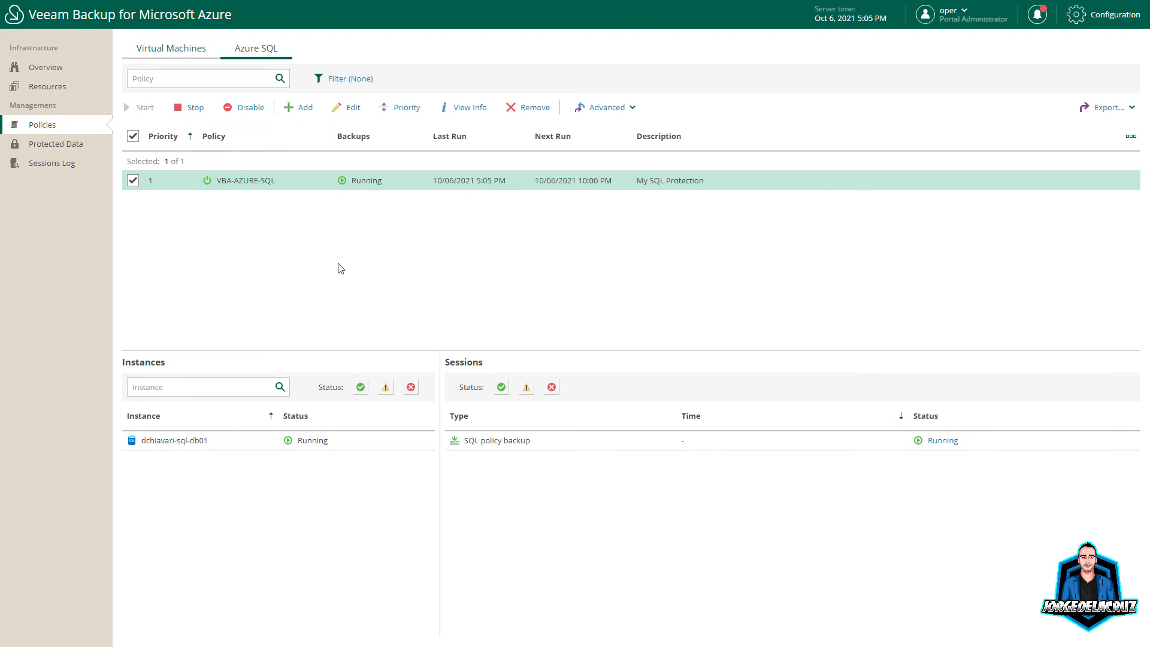
# Step: Review dchiavari-sql-db01's running and successful backup sessions, then return to the dashboard
pyautogui.click(222, 440)
pyautogui.click(488, 440)
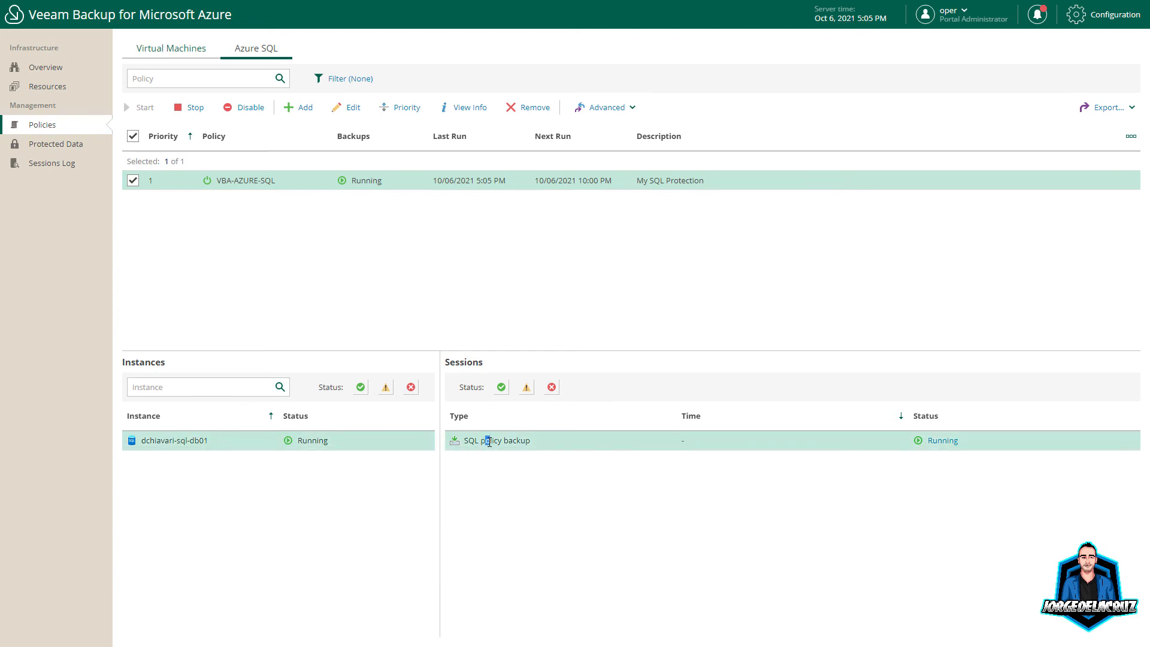
pyautogui.click(938, 442)
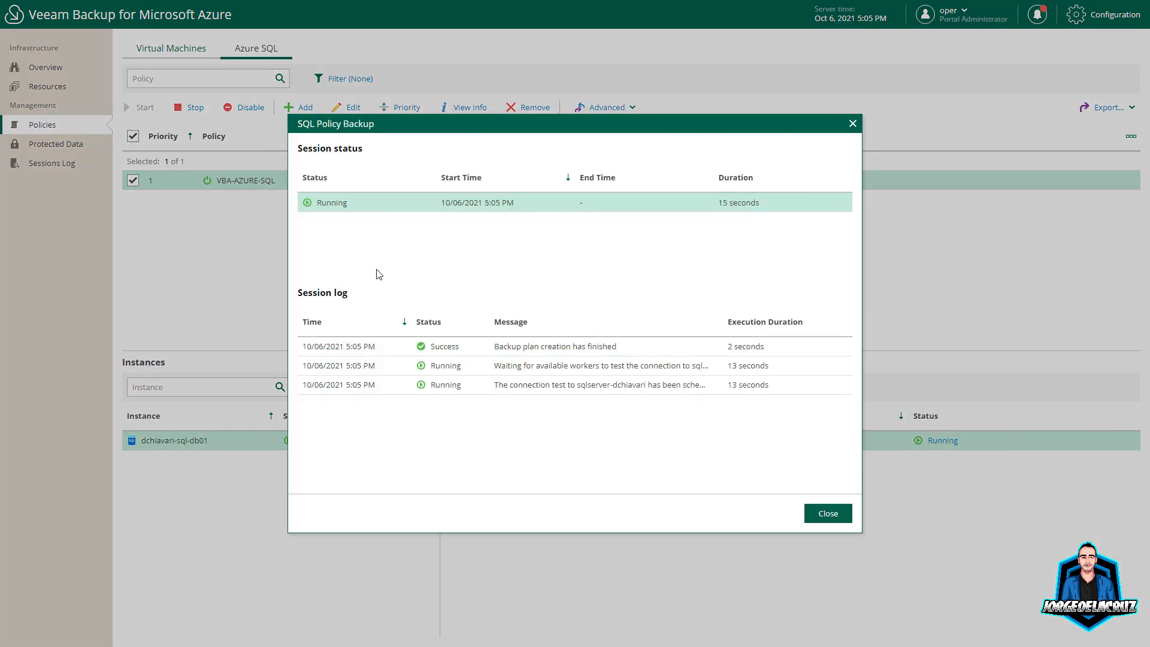
pyautogui.click(805, 514)
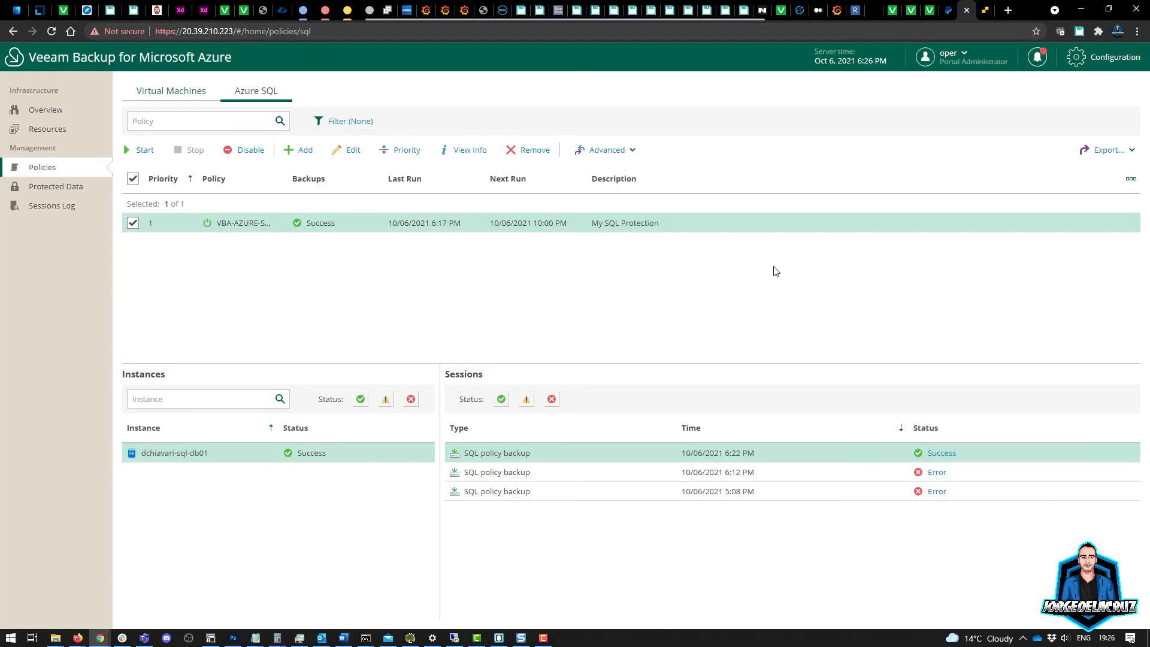
pyautogui.press('F11')
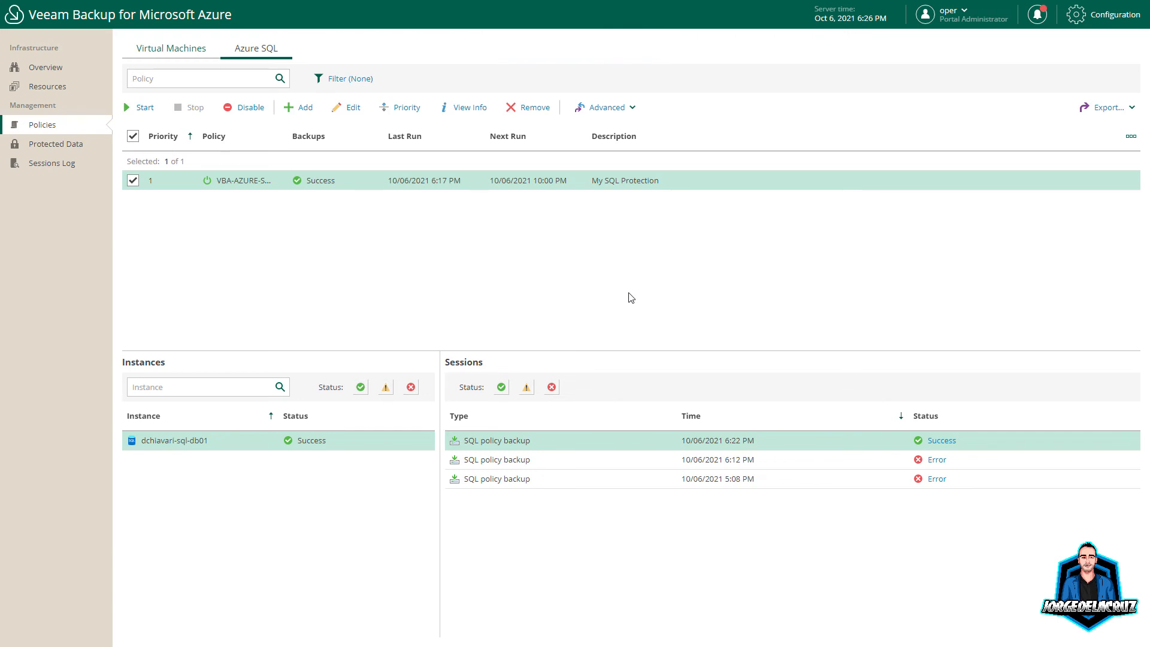
pyautogui.click(946, 441)
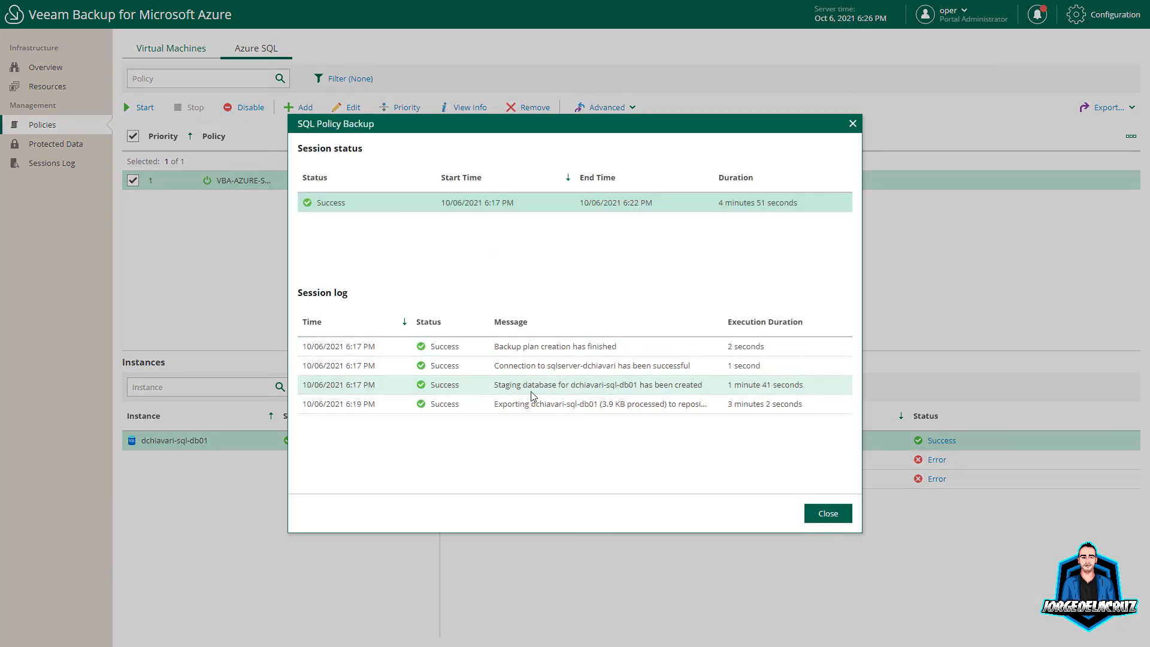
pyautogui.click(827, 513)
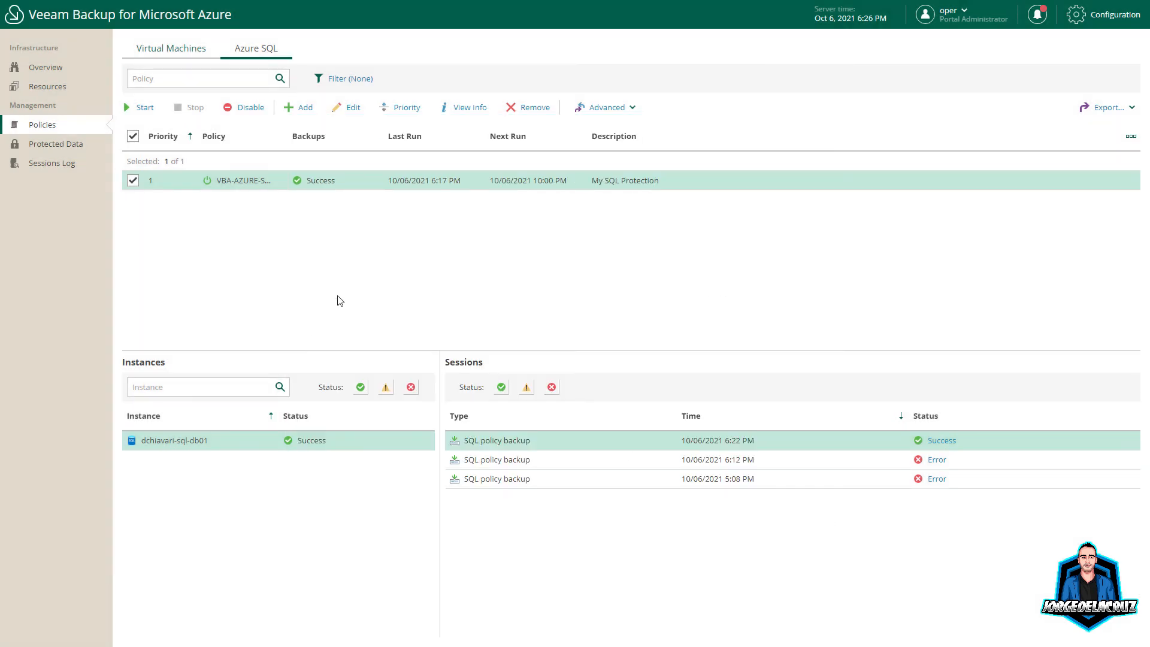
pyautogui.click(54, 70)
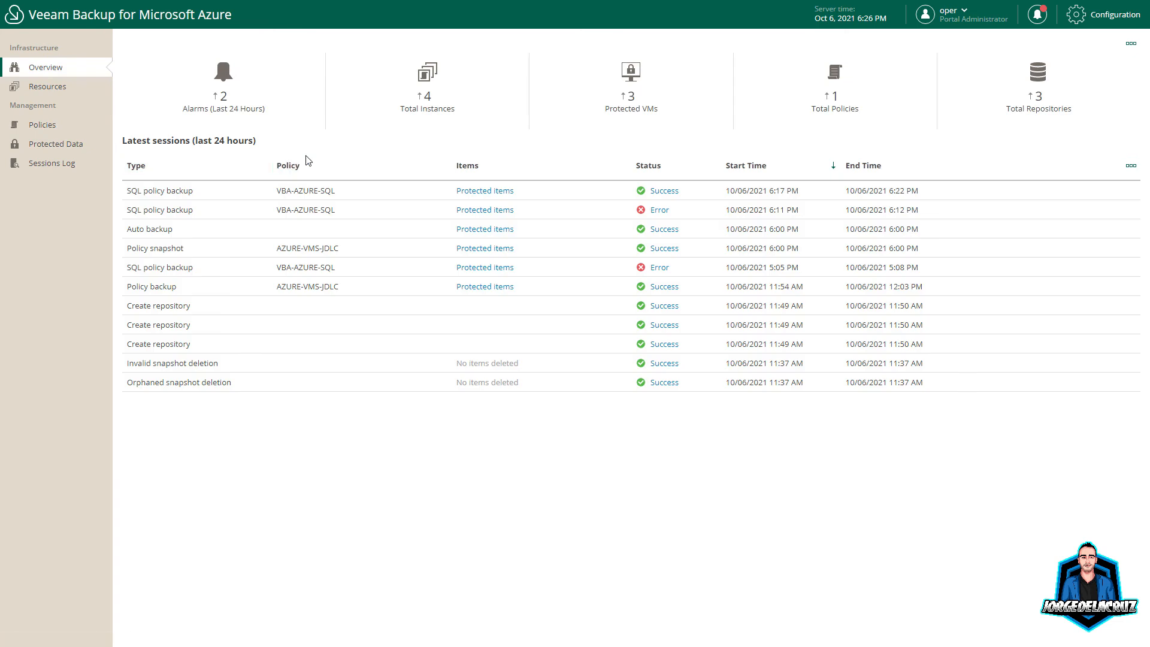
# Step: Check licence usage entries for af-win2016 and dchiavari-sql-db01 in Configuration
pyautogui.click(1107, 15)
pyautogui.click(51, 222)
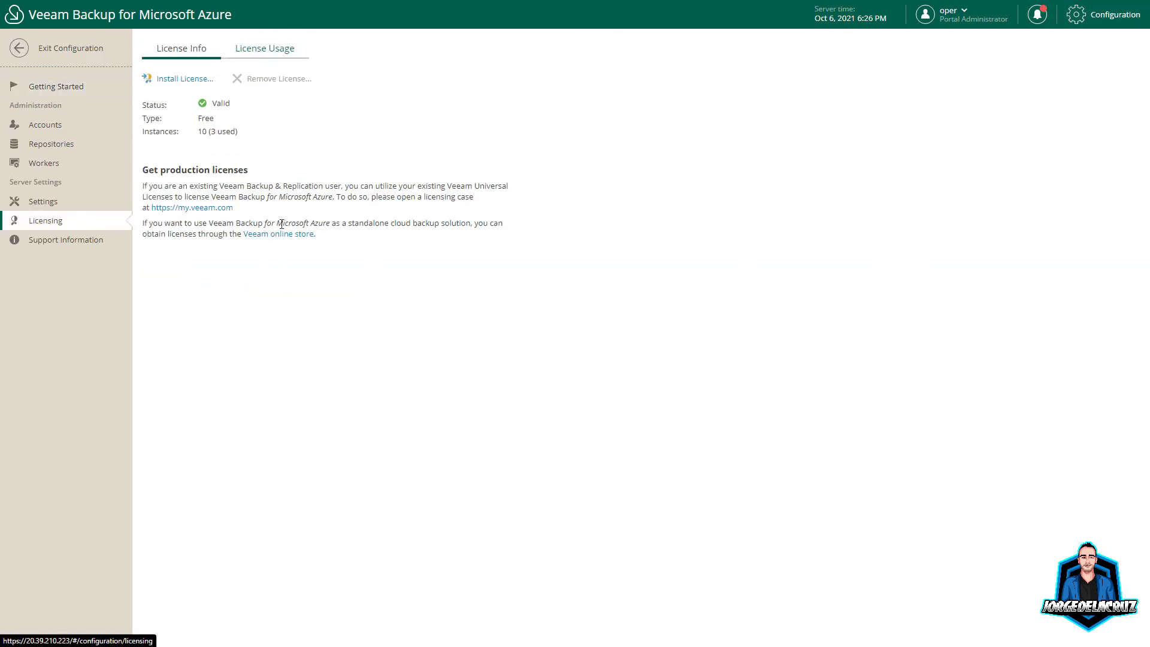
pyautogui.click(262, 51)
pyautogui.click(229, 134)
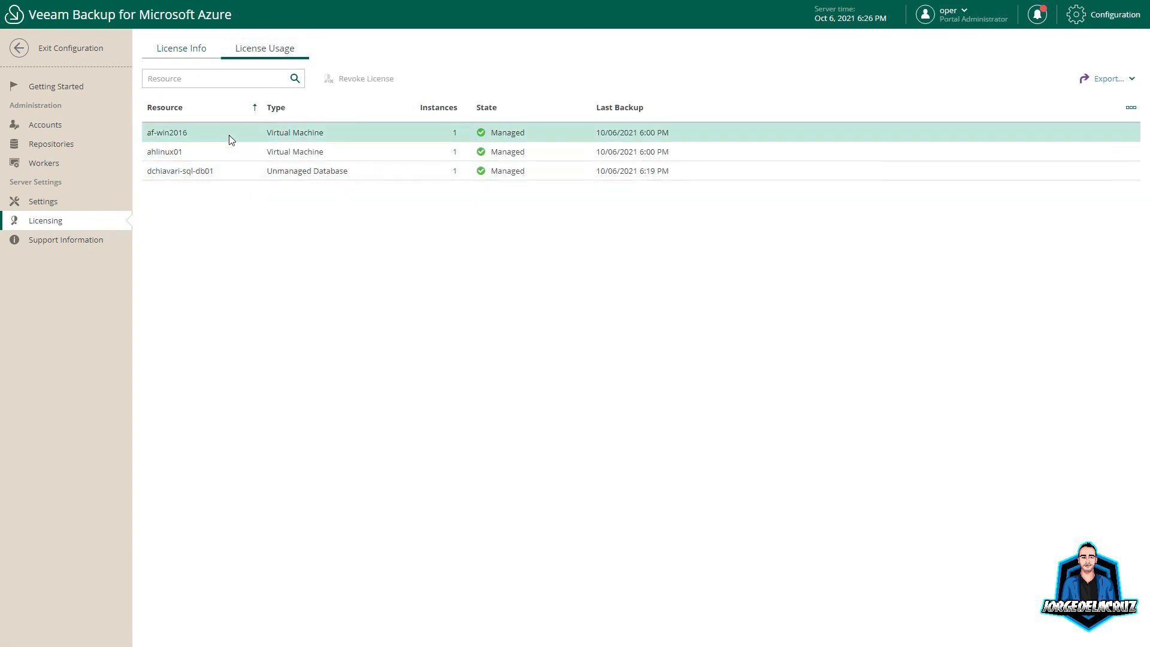
pyautogui.click(238, 171)
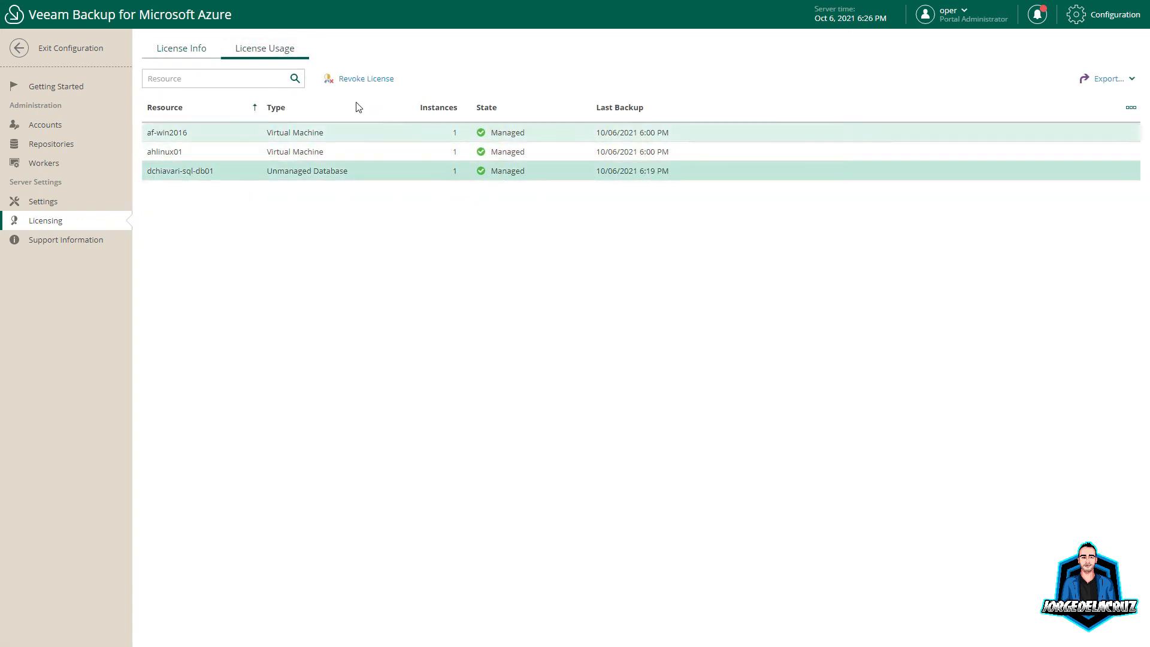
# Step: Show Protected Data under Azure SQL and select dchiavari-sql-db01
pyautogui.click(17, 54)
pyautogui.click(51, 144)
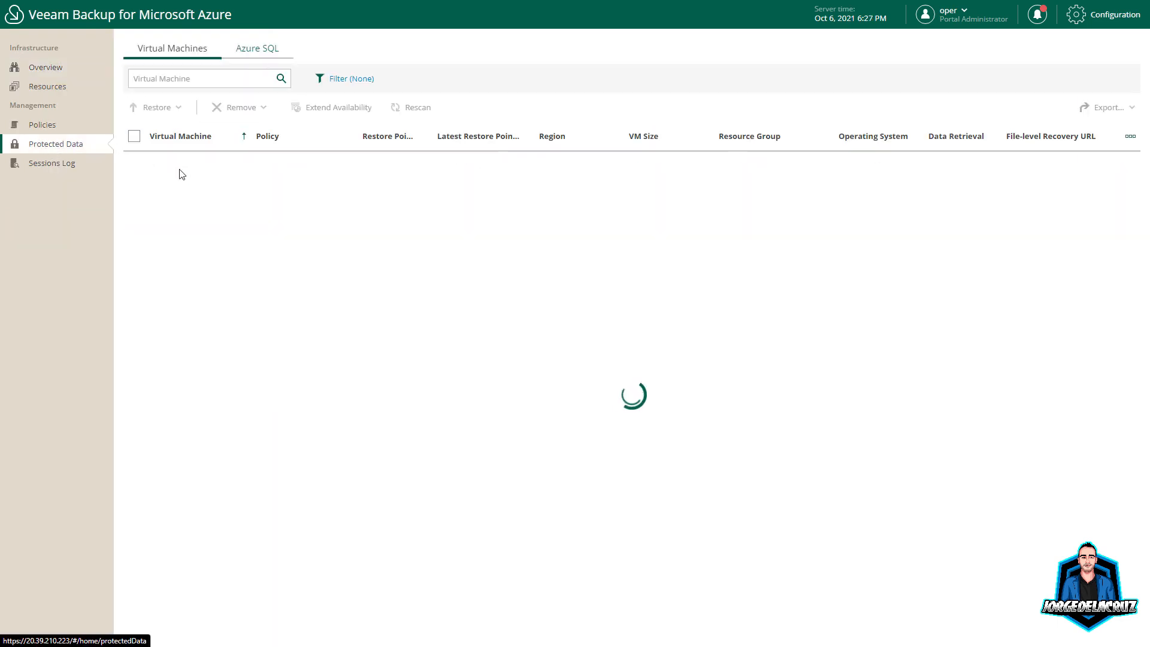
pyautogui.click(257, 50)
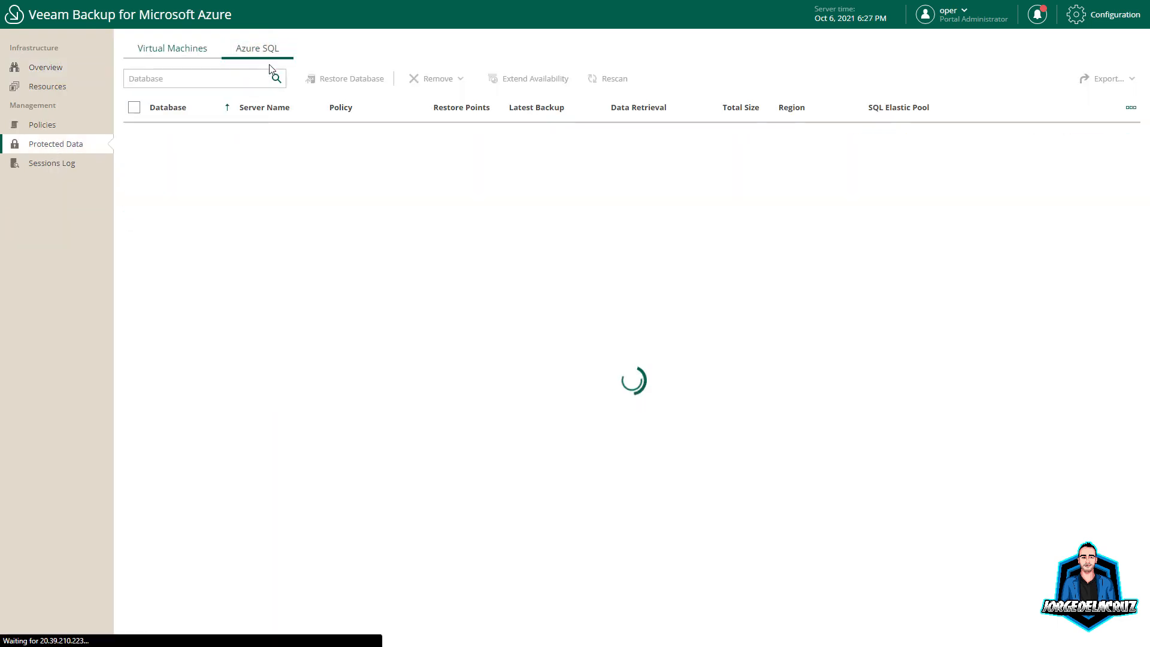
pyautogui.click(135, 152)
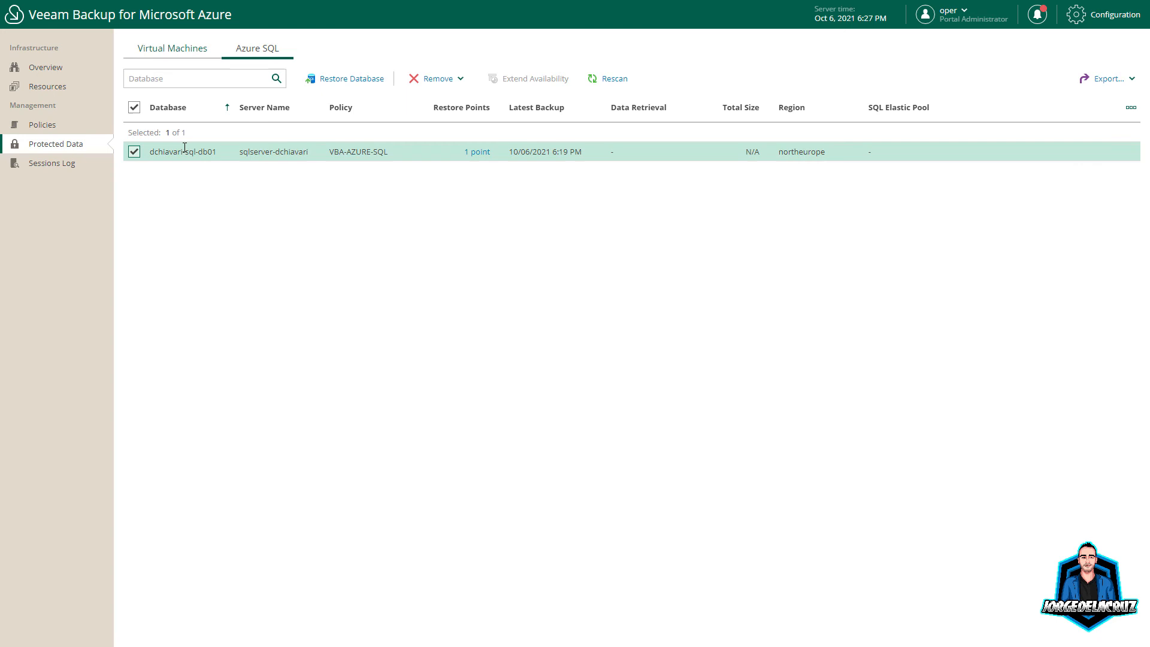
# Step: Start restoring dchiavari-sql-db01 with the only Azure account, restoring to a new location
pyautogui.click(357, 79)
pyautogui.click(182, 192)
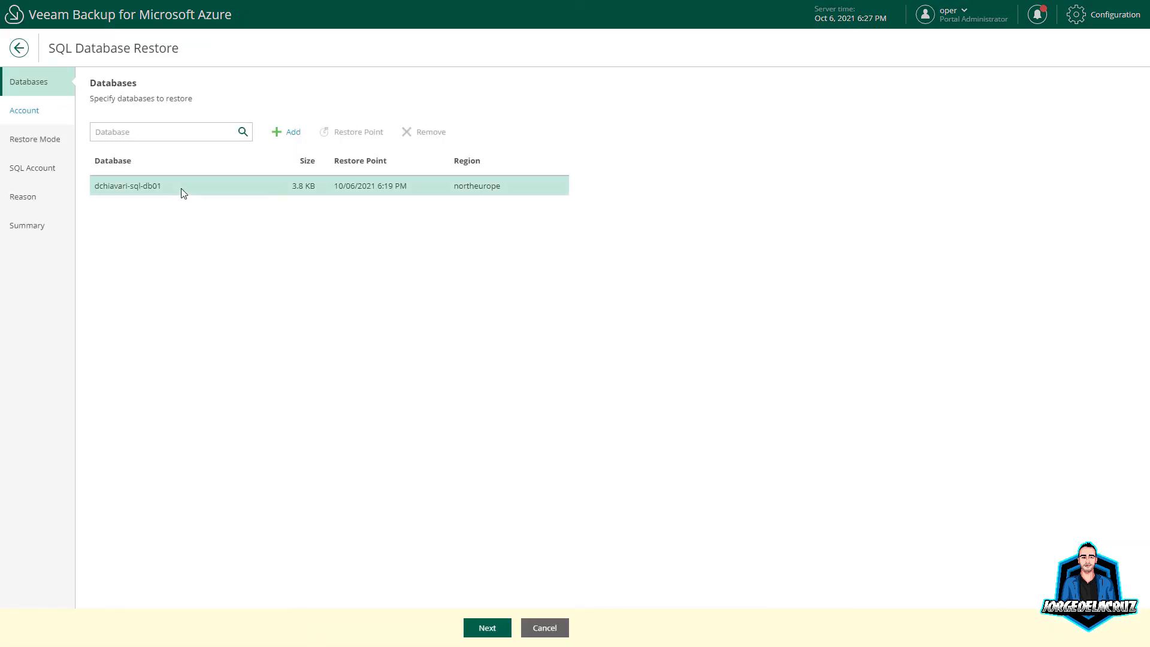
pyautogui.click(487, 628)
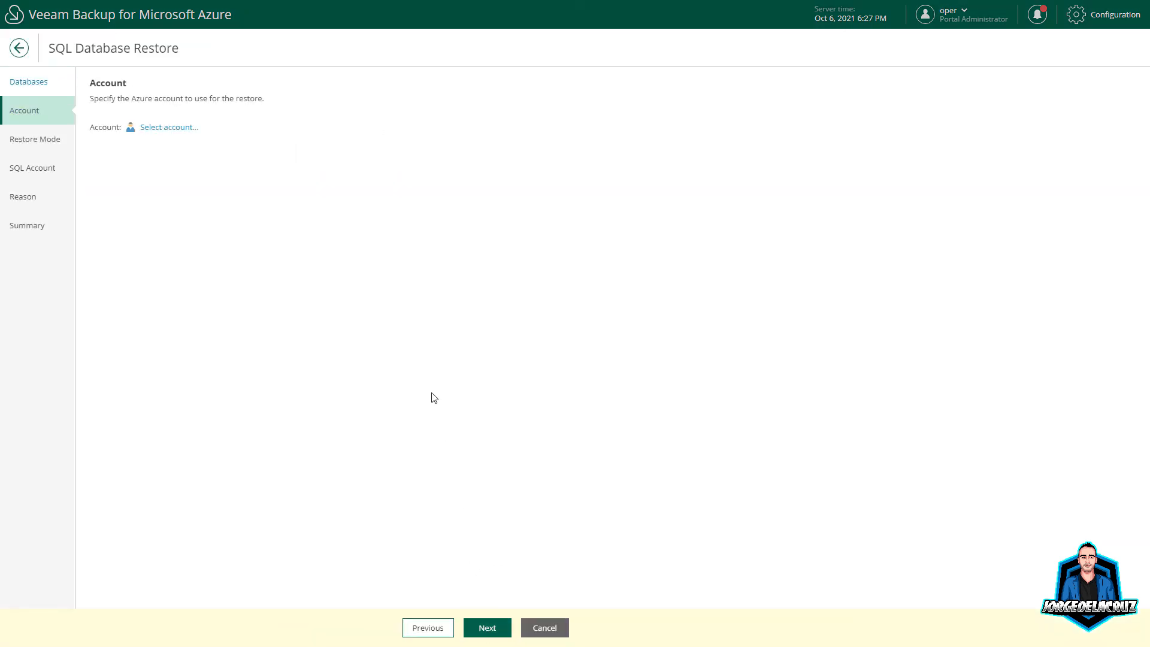
pyautogui.click(164, 128)
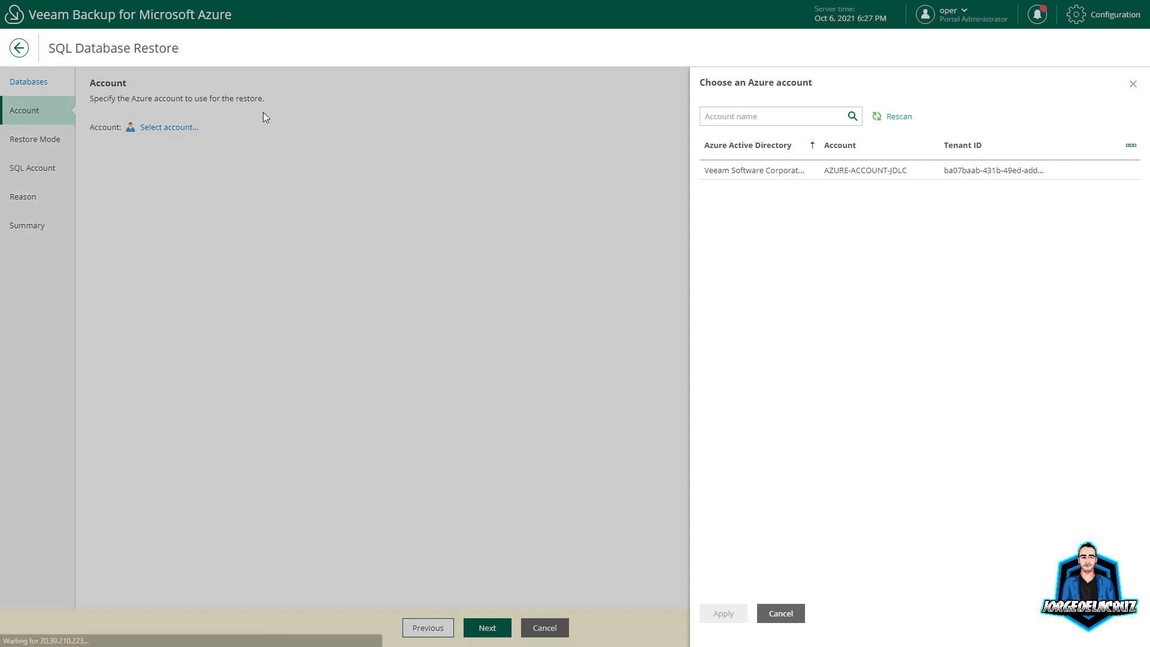
pyautogui.click(731, 173)
pyautogui.click(723, 613)
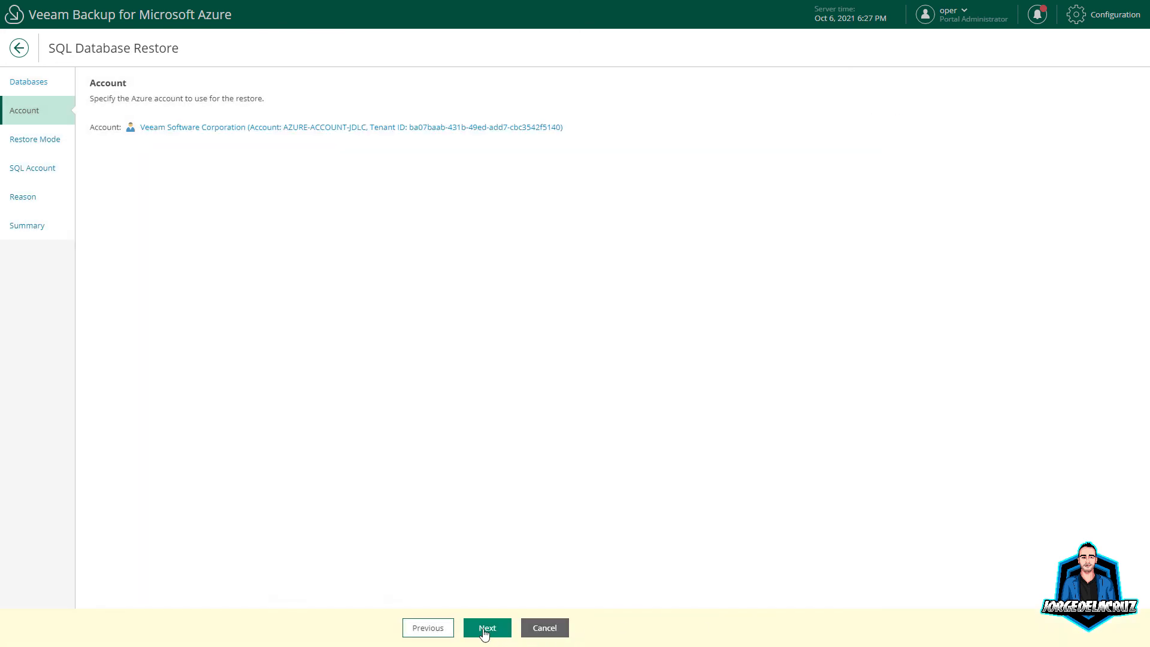
pyautogui.click(487, 627)
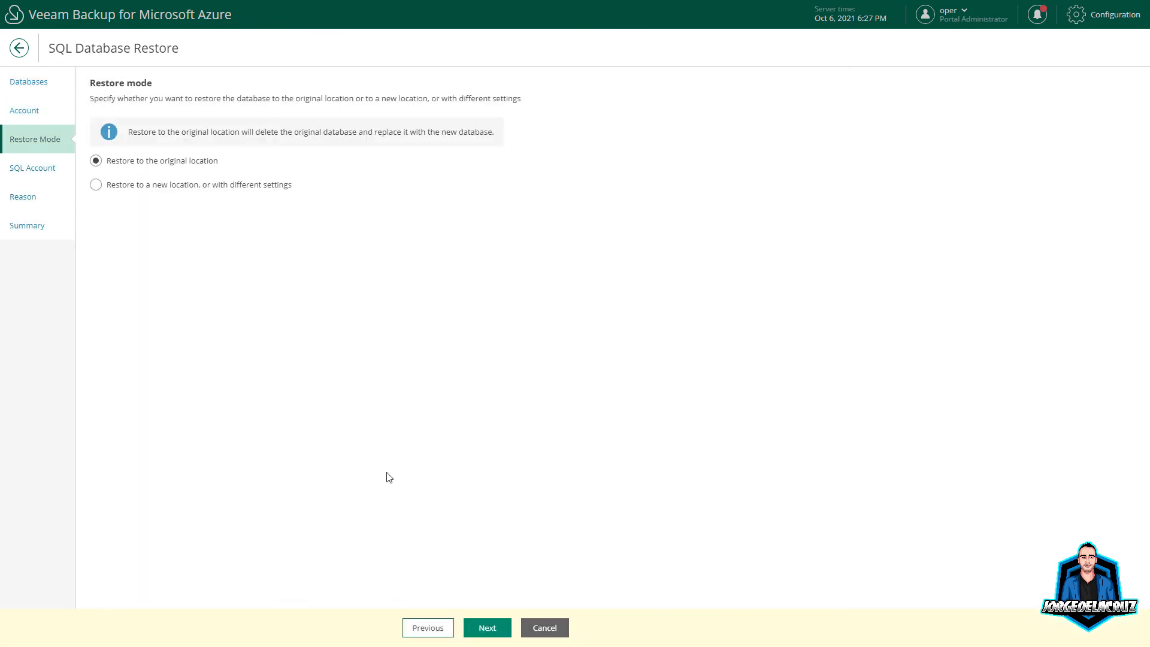
pyautogui.click(146, 185)
pyautogui.click(483, 623)
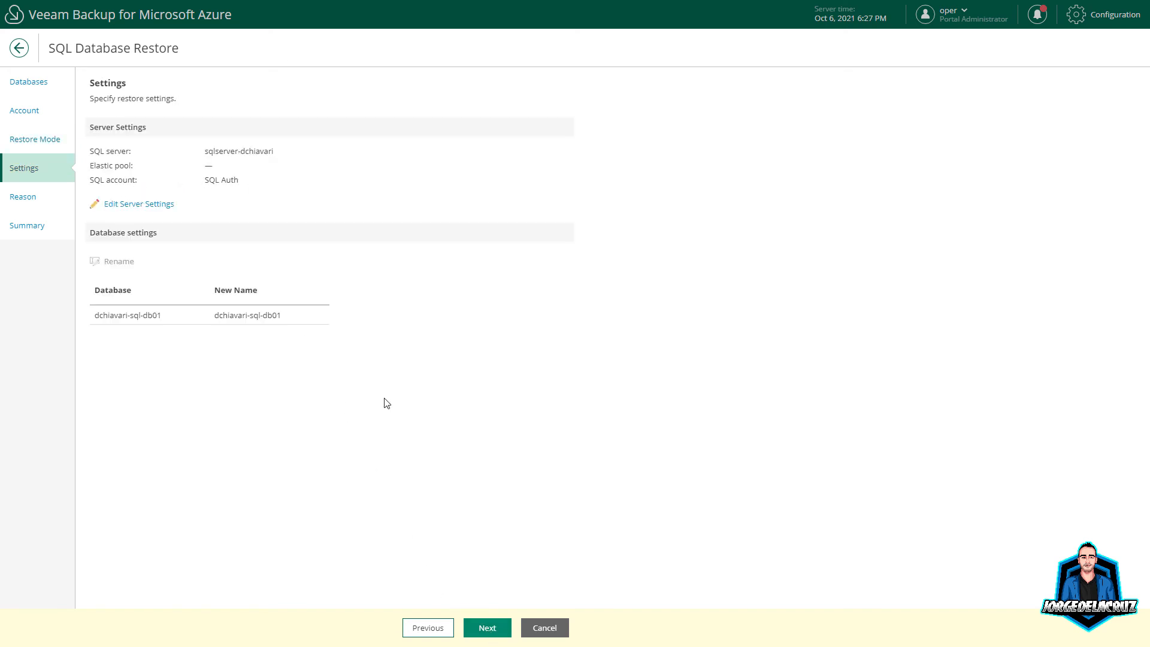
# Step: Set server settings: North Europe, sqlserver-dchiavari, elastic pool epool-sql-dchiavari, SQL Auth account
pyautogui.click(143, 203)
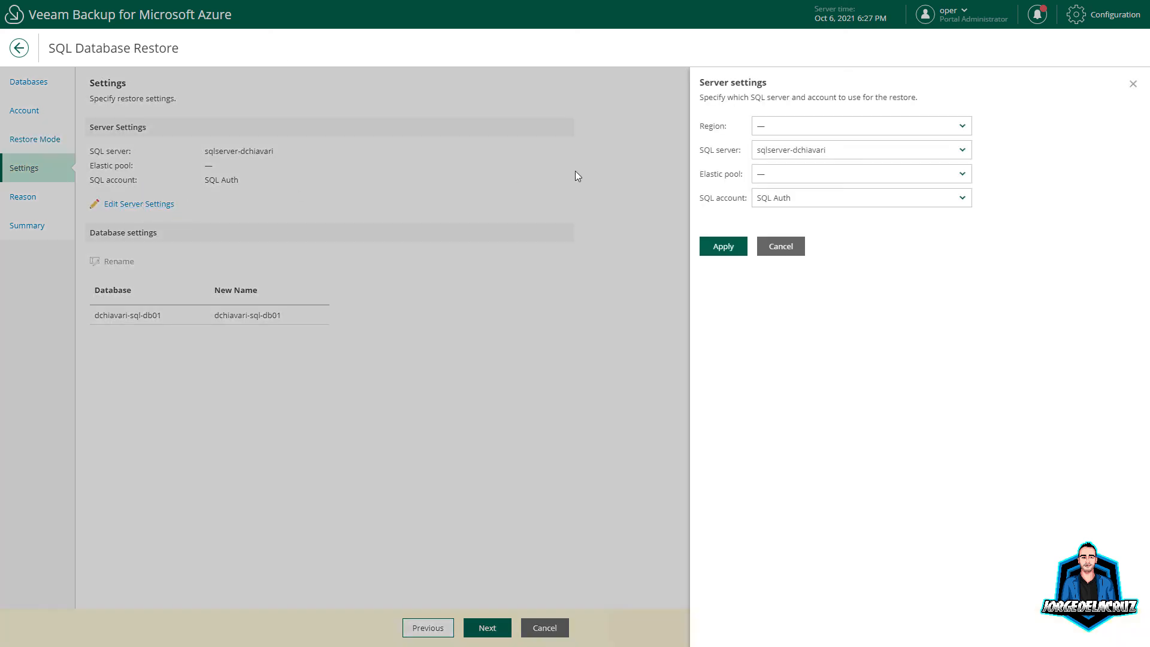
pyautogui.click(785, 126)
pyautogui.click(789, 143)
pyautogui.click(803, 151)
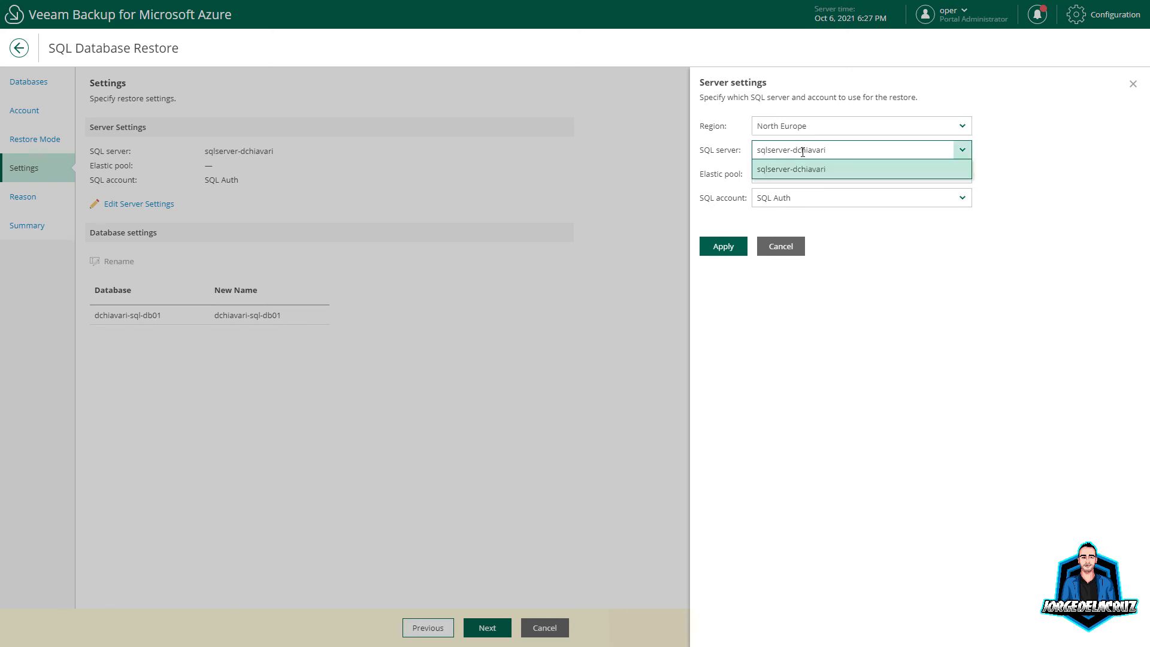
pyautogui.click(856, 170)
pyautogui.click(821, 174)
pyautogui.click(815, 191)
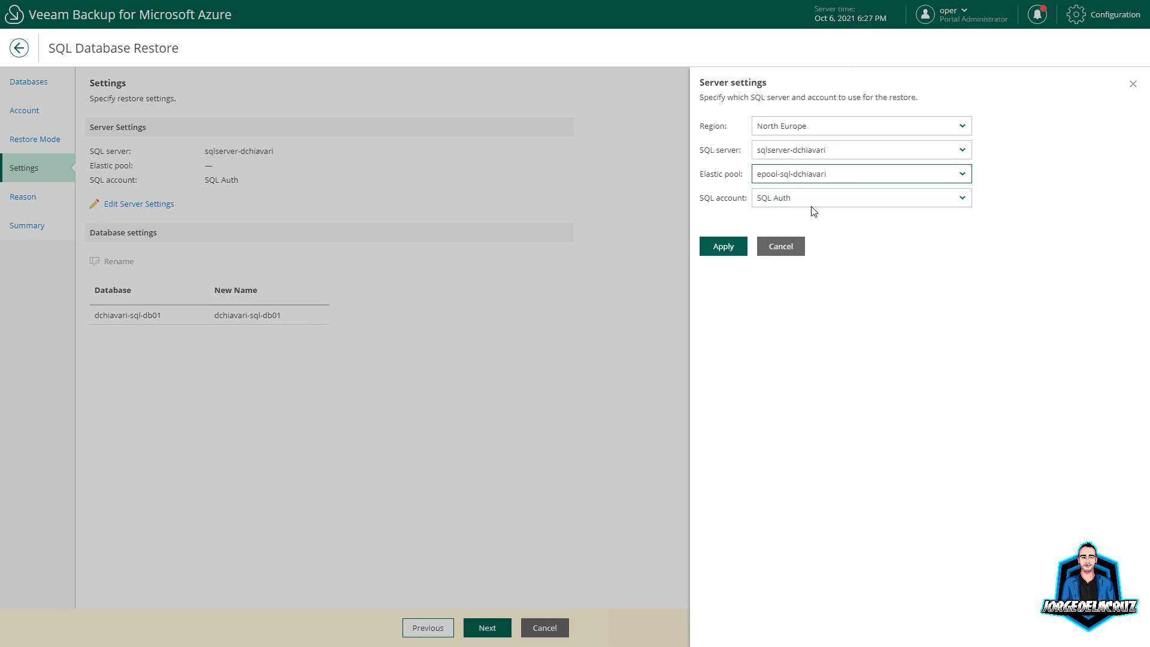
pyautogui.click(805, 200)
pyautogui.click(803, 219)
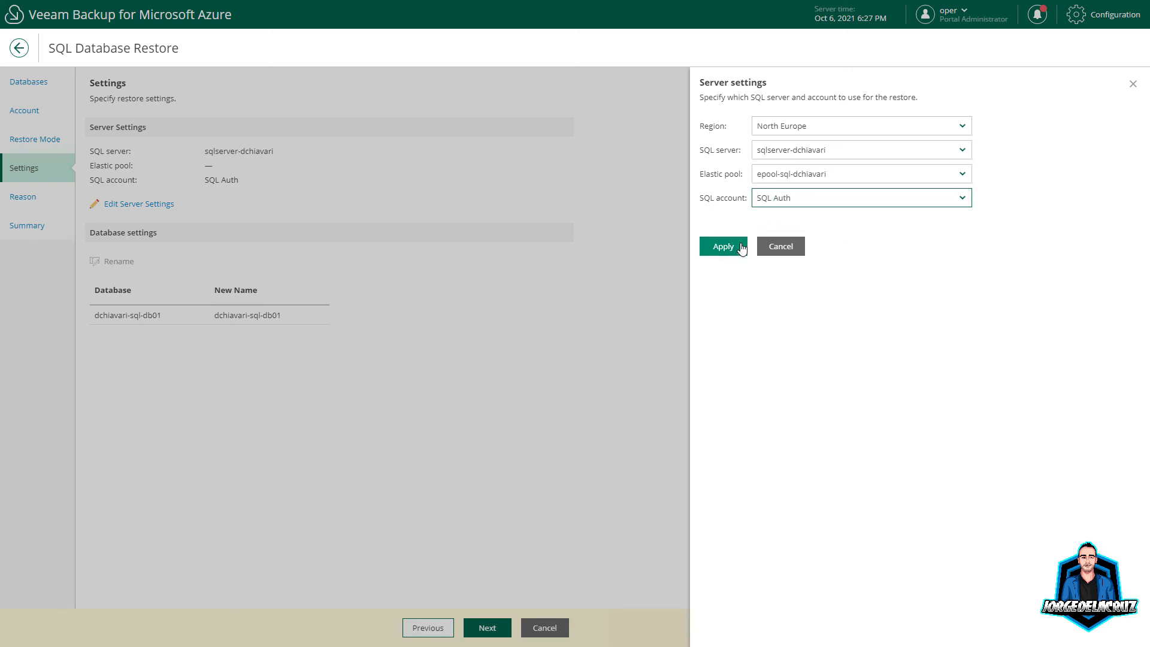
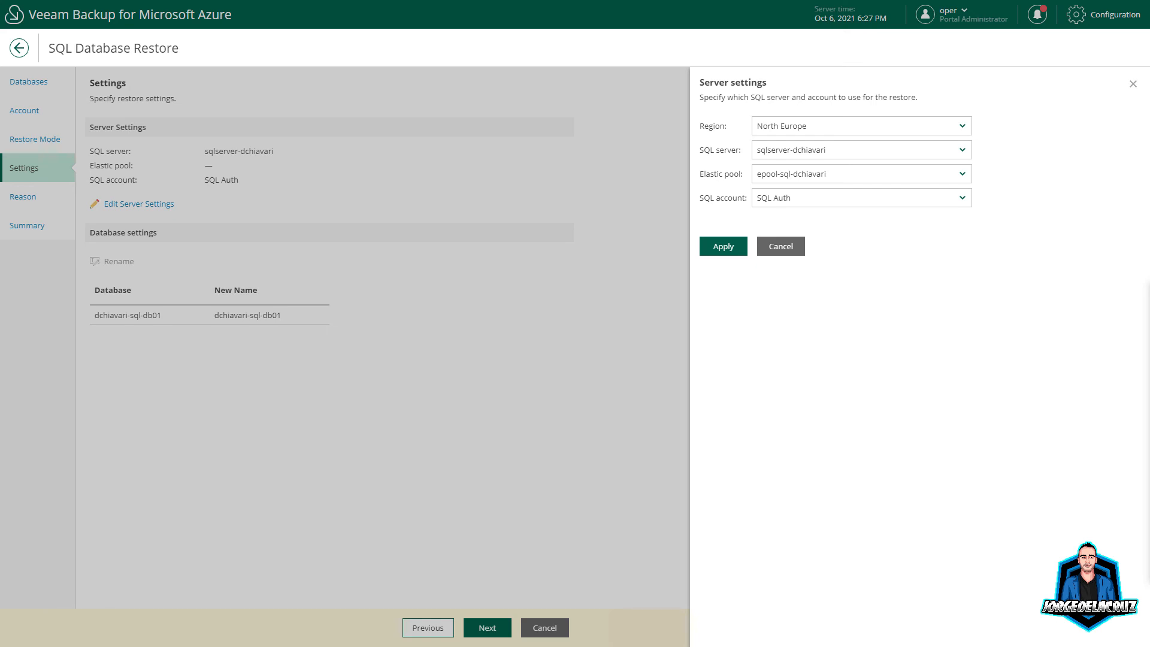
# Step: Apply epool-sql-dchiavari, accept the replacement warning, reach the summary, then discard the restore
pyautogui.click(711, 248)
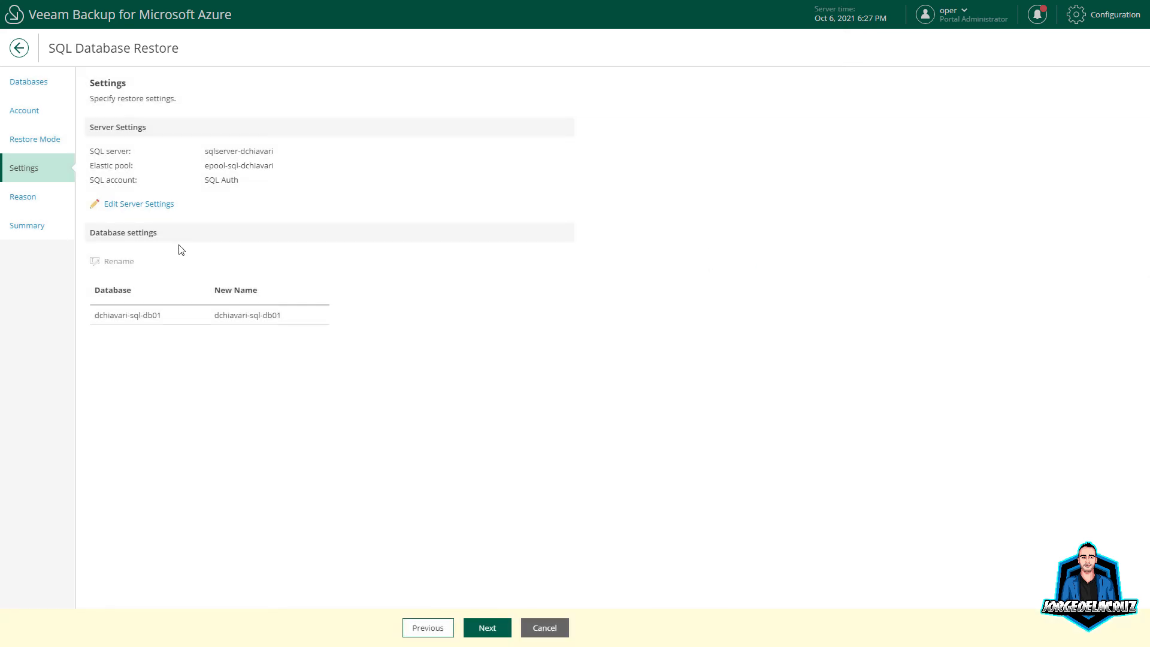
pyautogui.click(486, 627)
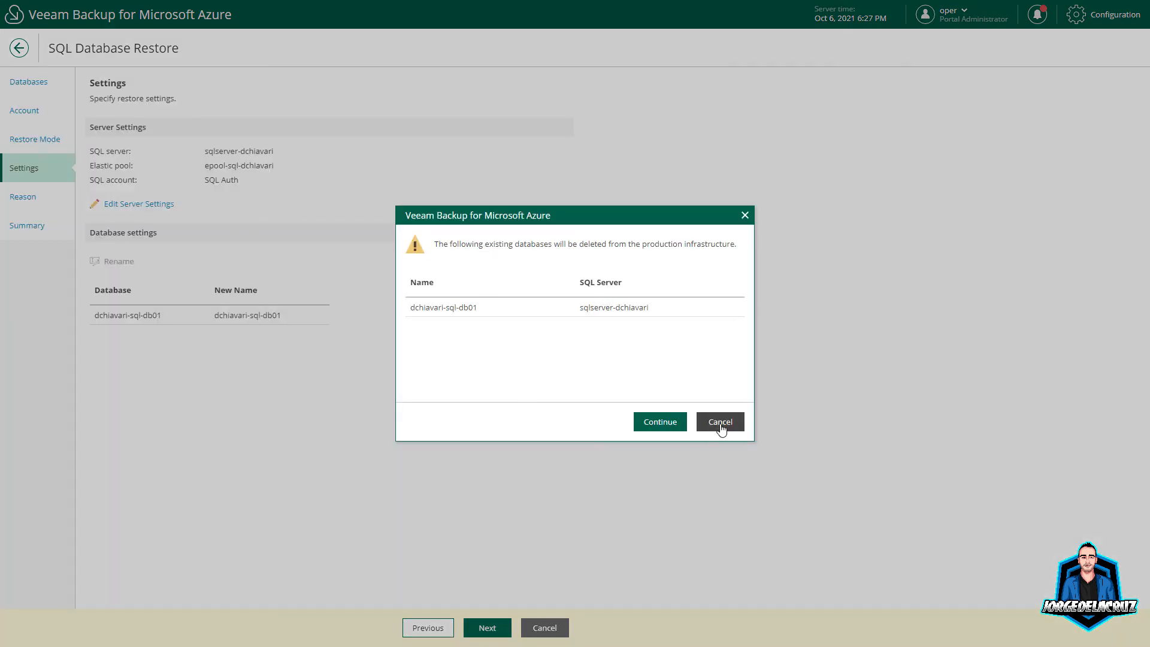
pyautogui.click(669, 432)
pyautogui.click(137, 163)
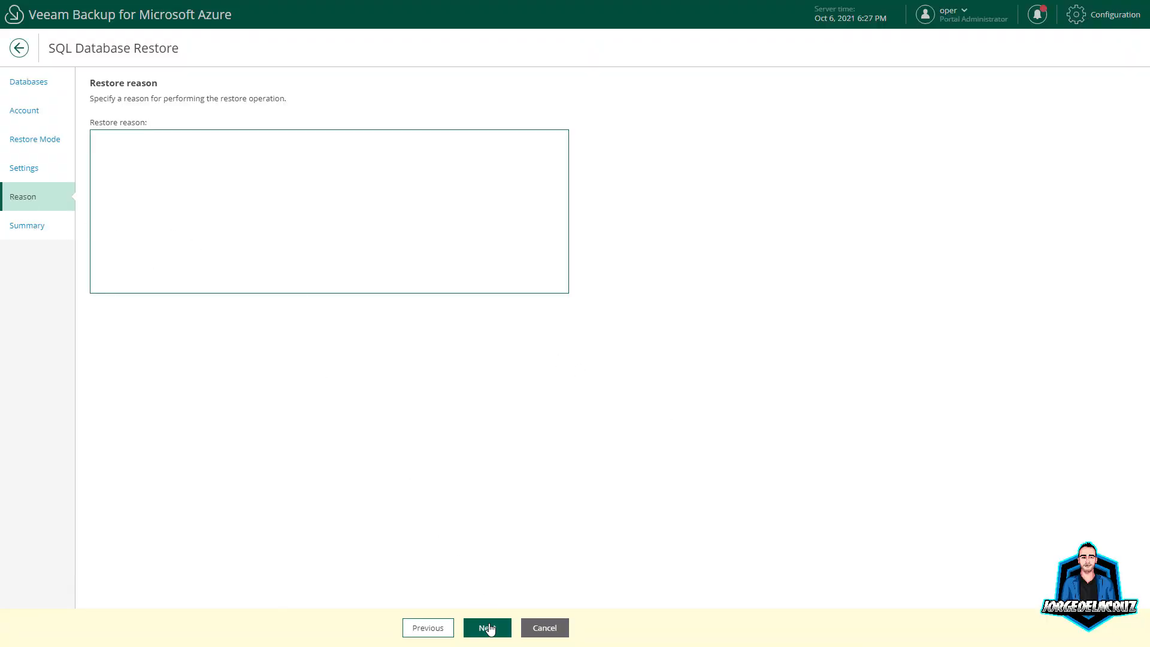
pyautogui.click(486, 627)
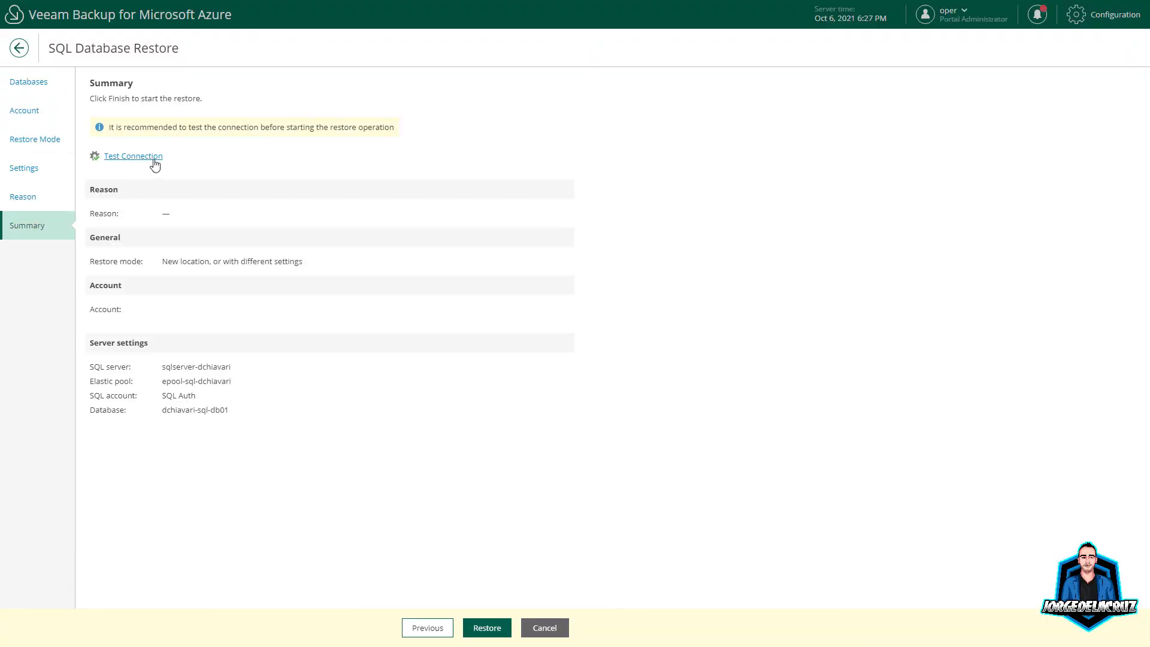
pyautogui.click(542, 626)
pyautogui.click(627, 356)
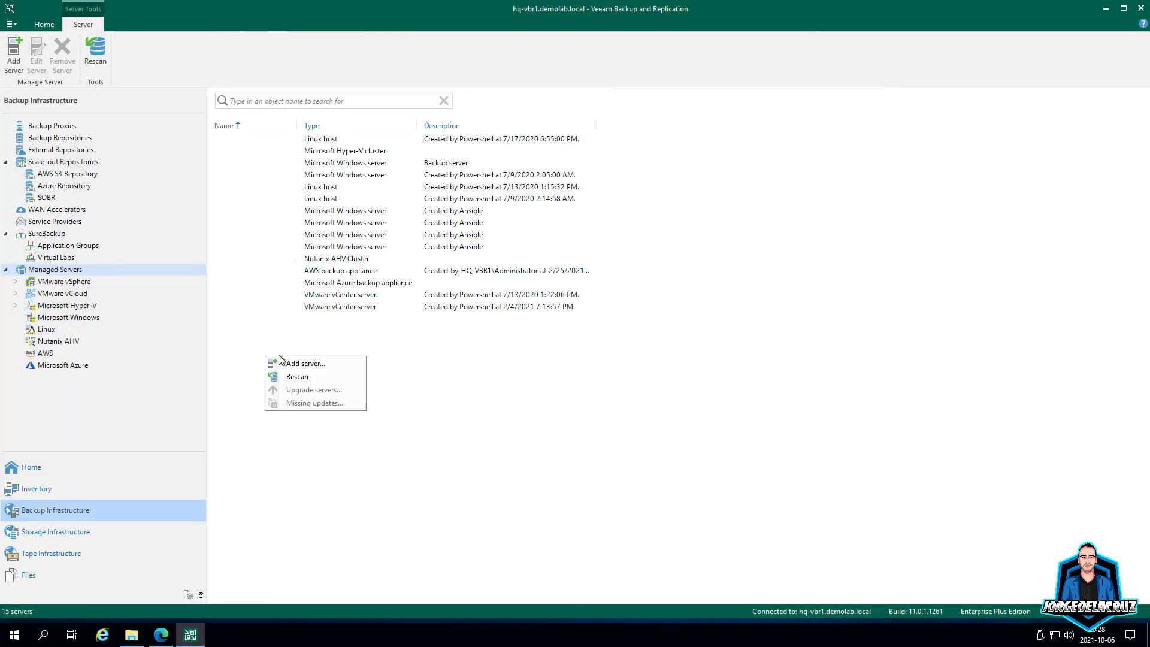
# Step: Add an existing Veeam Backup for Microsoft Azure appliance as a managed server using the Azure compute account
pyautogui.click(326, 362)
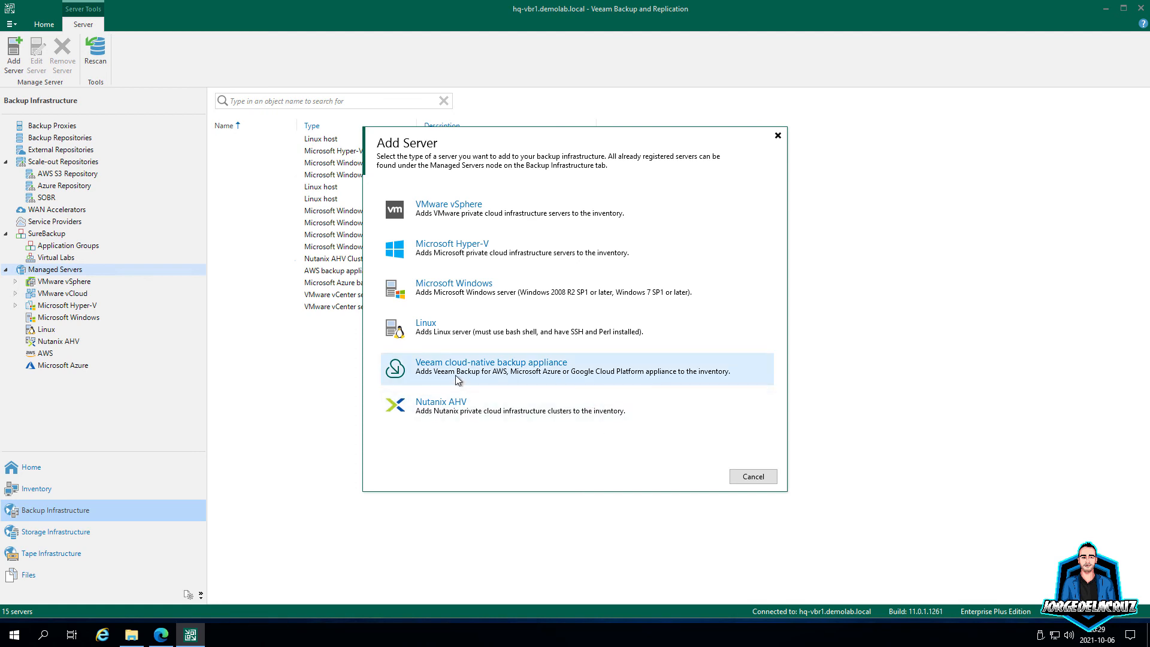
pyautogui.click(512, 368)
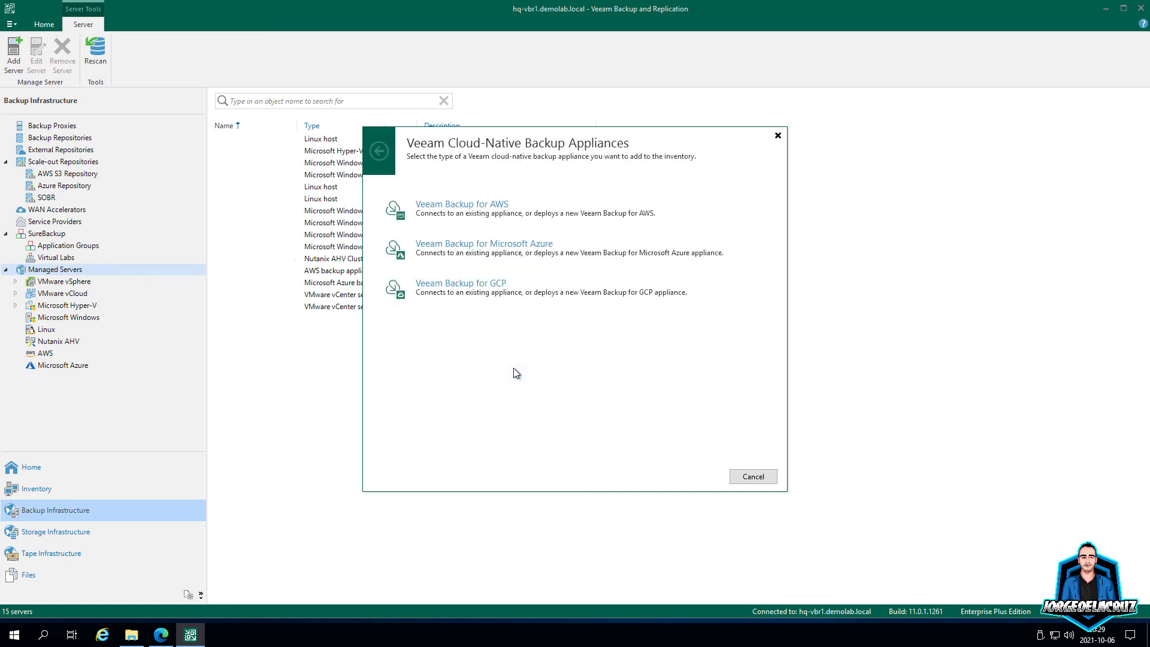
pyautogui.click(524, 259)
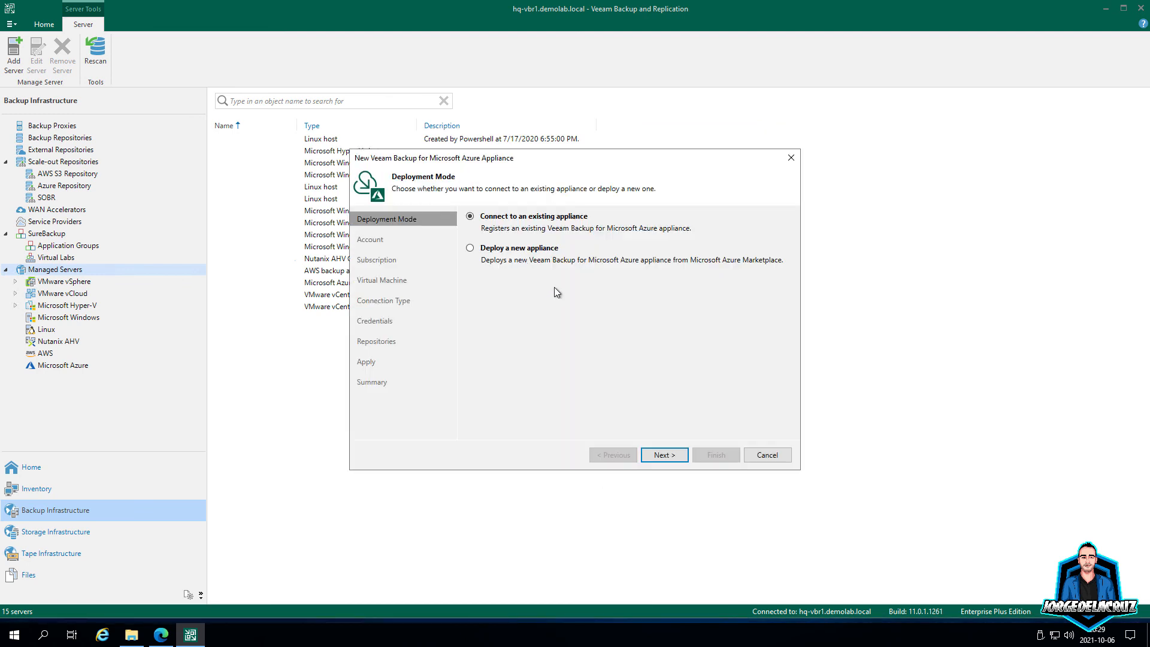
pyautogui.click(662, 455)
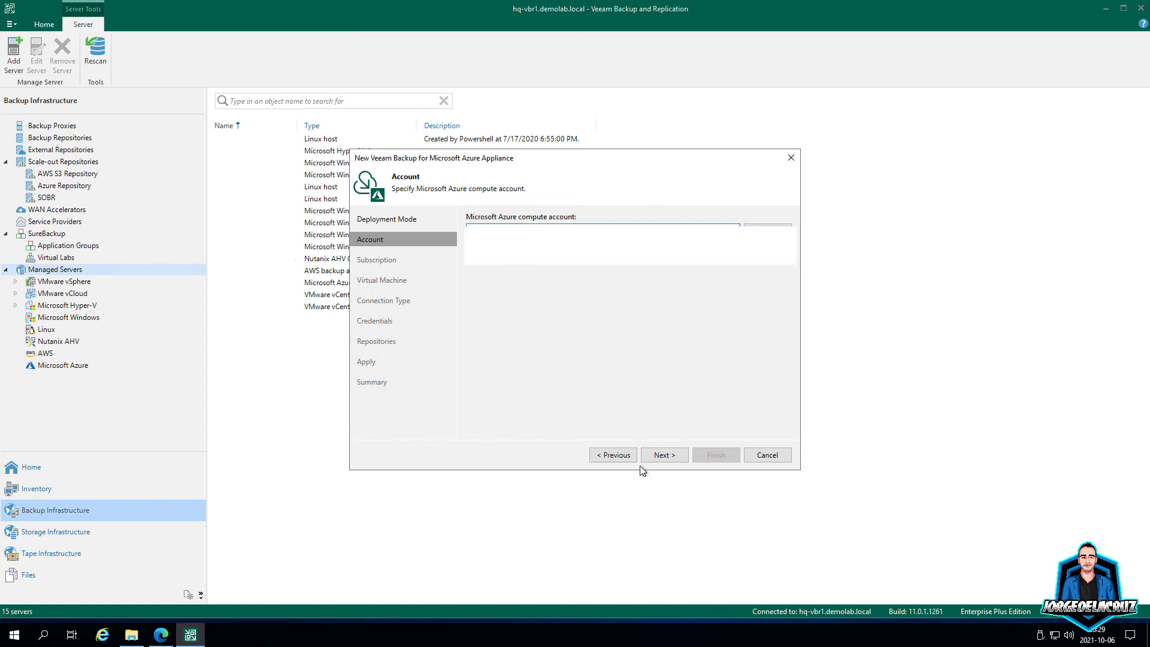
pyautogui.click(662, 454)
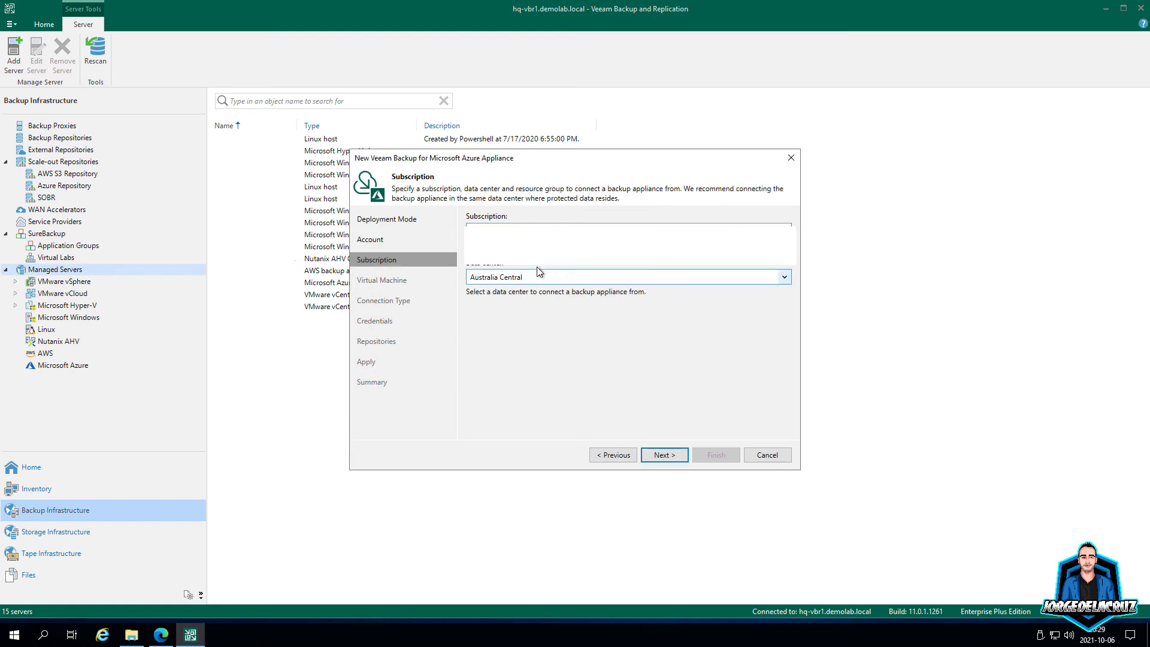
# Step: Choose the UK South data center and select VM vbaazurejdlc as the appliance
pyautogui.click(533, 276)
pyautogui.scroll(-1, 513, 388)
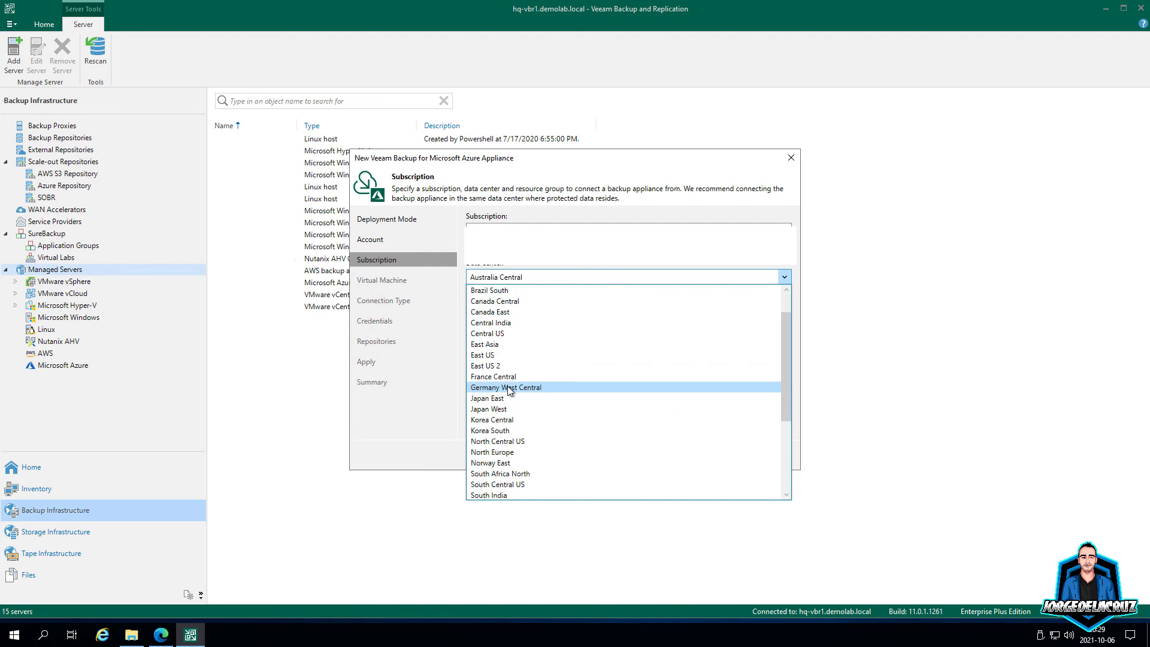
pyautogui.scroll(-1, 513, 388)
pyautogui.scroll(-2, 513, 388)
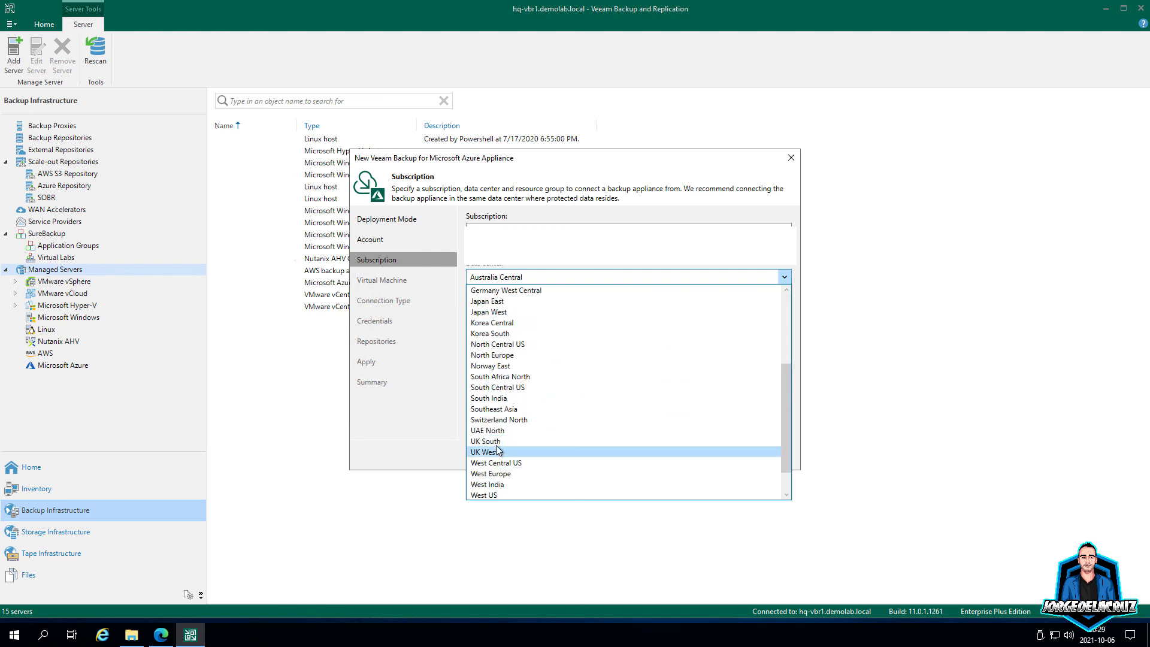
pyautogui.click(515, 450)
pyautogui.click(661, 456)
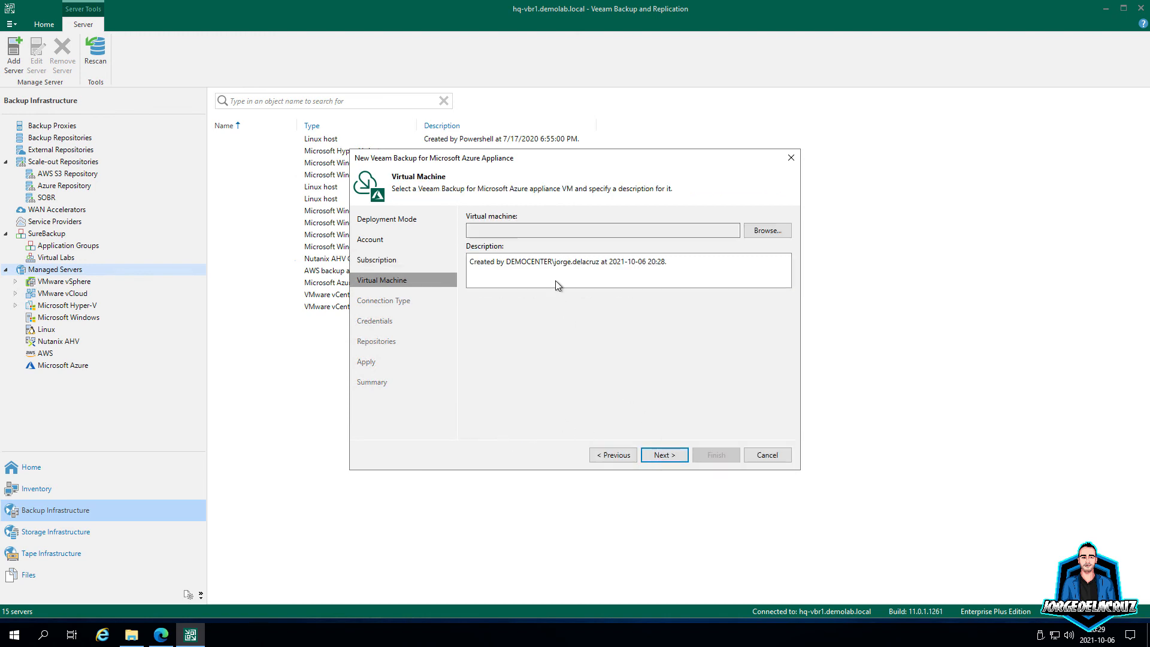
pyautogui.click(765, 231)
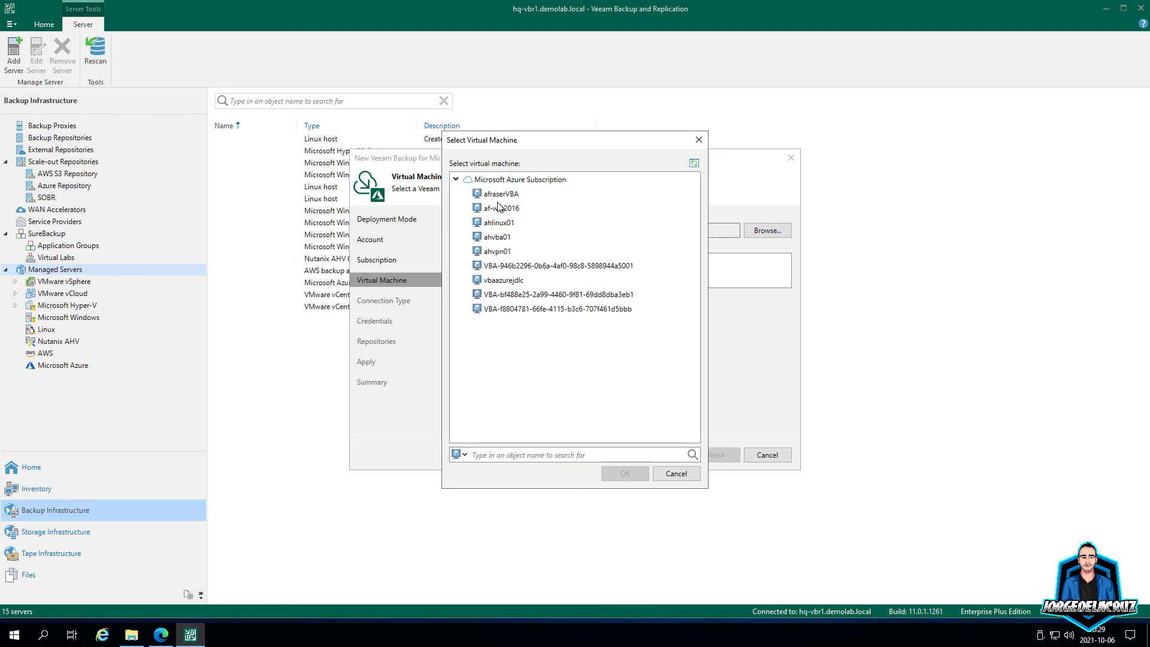
pyautogui.click(500, 280)
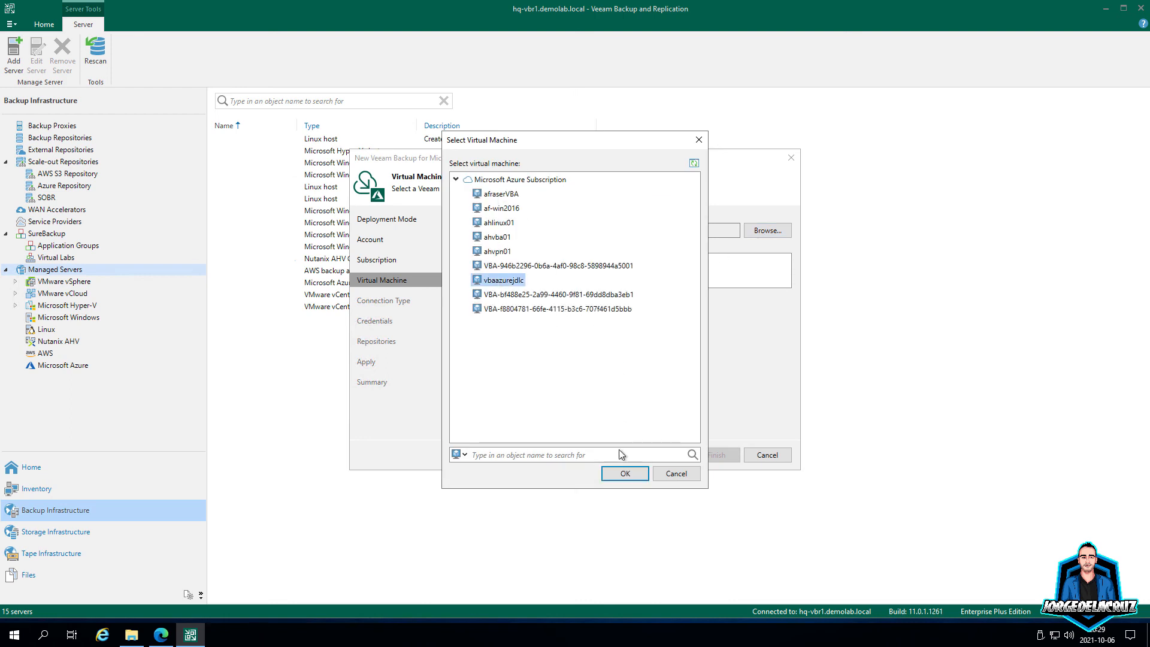
pyautogui.click(624, 474)
pyautogui.click(668, 453)
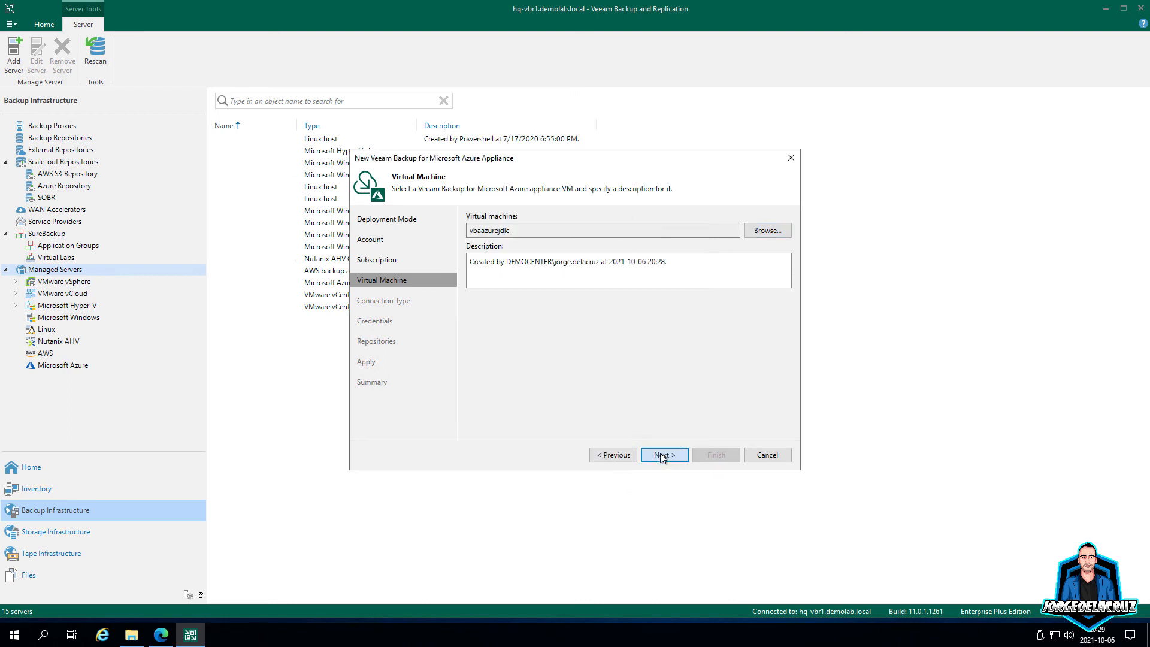
# Step: Create new appliance login credentials with a username and password, then validate them
pyautogui.click(661, 456)
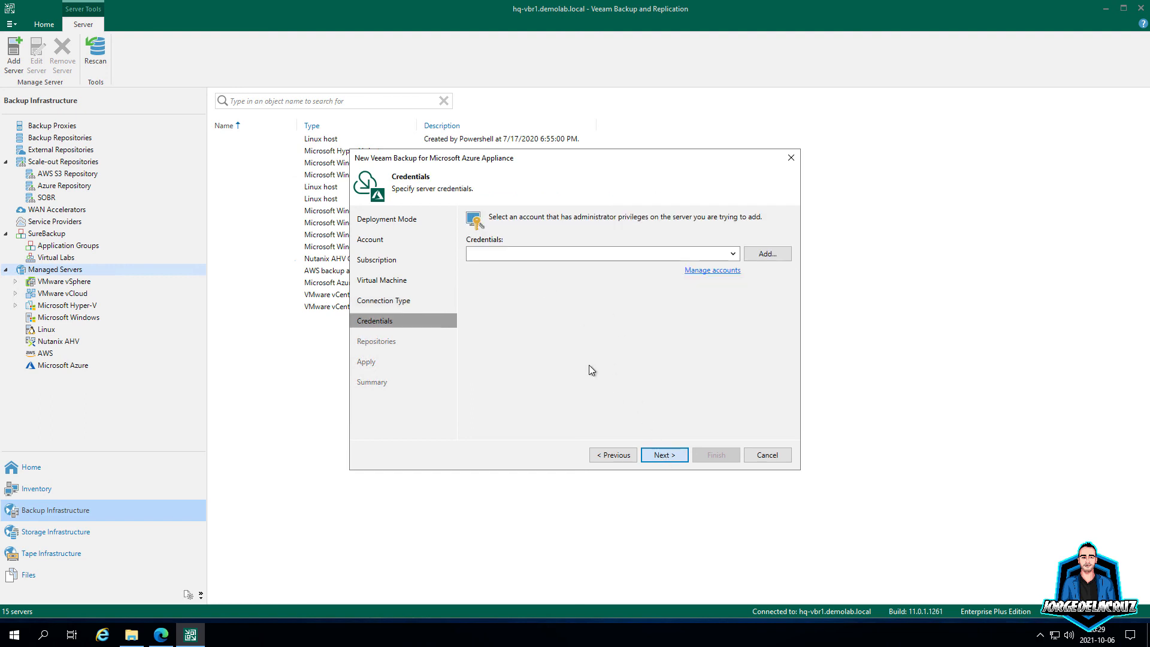
pyautogui.click(733, 254)
pyautogui.click(770, 254)
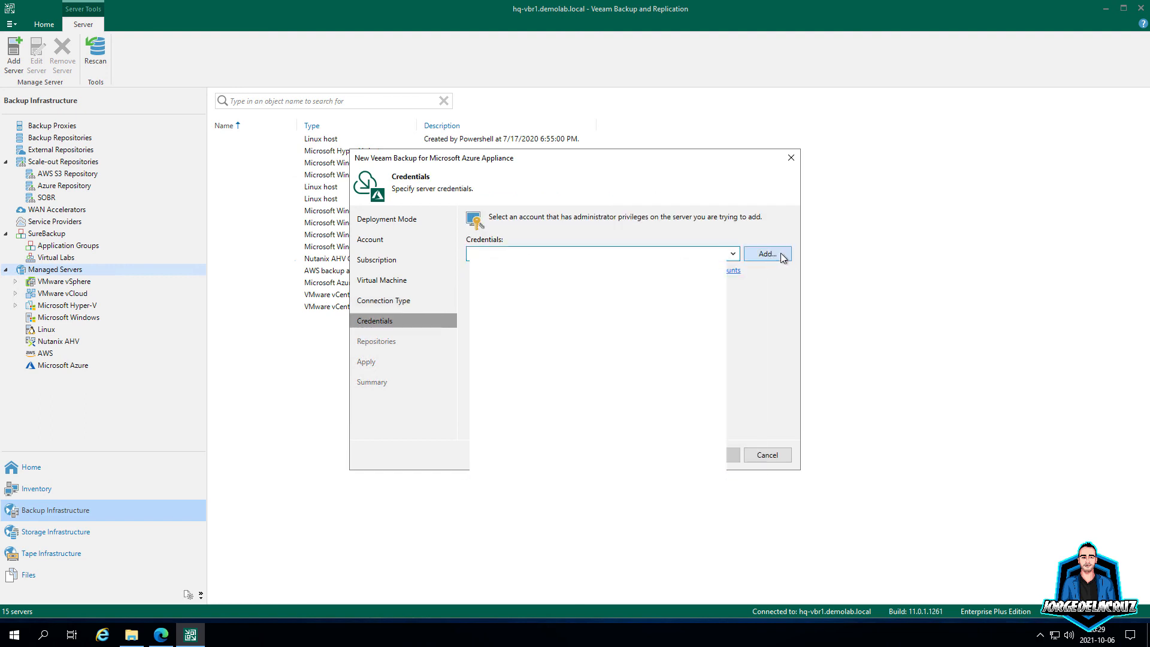
pyautogui.click(772, 254)
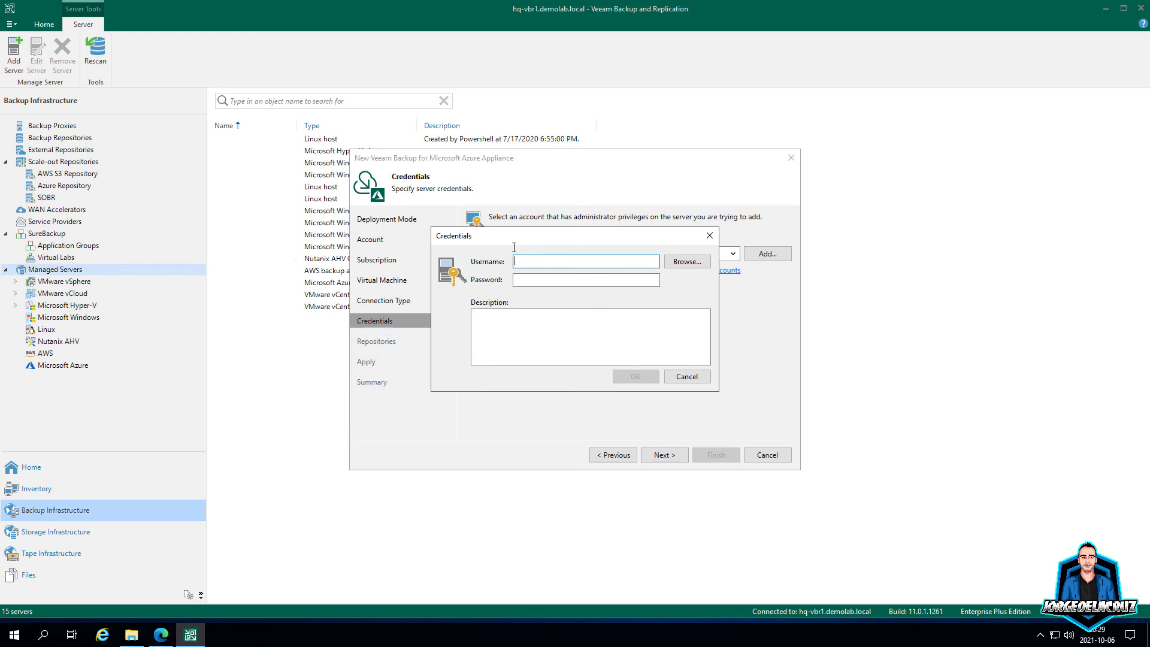
pyautogui.write('oper')
pyautogui.press('Tab')
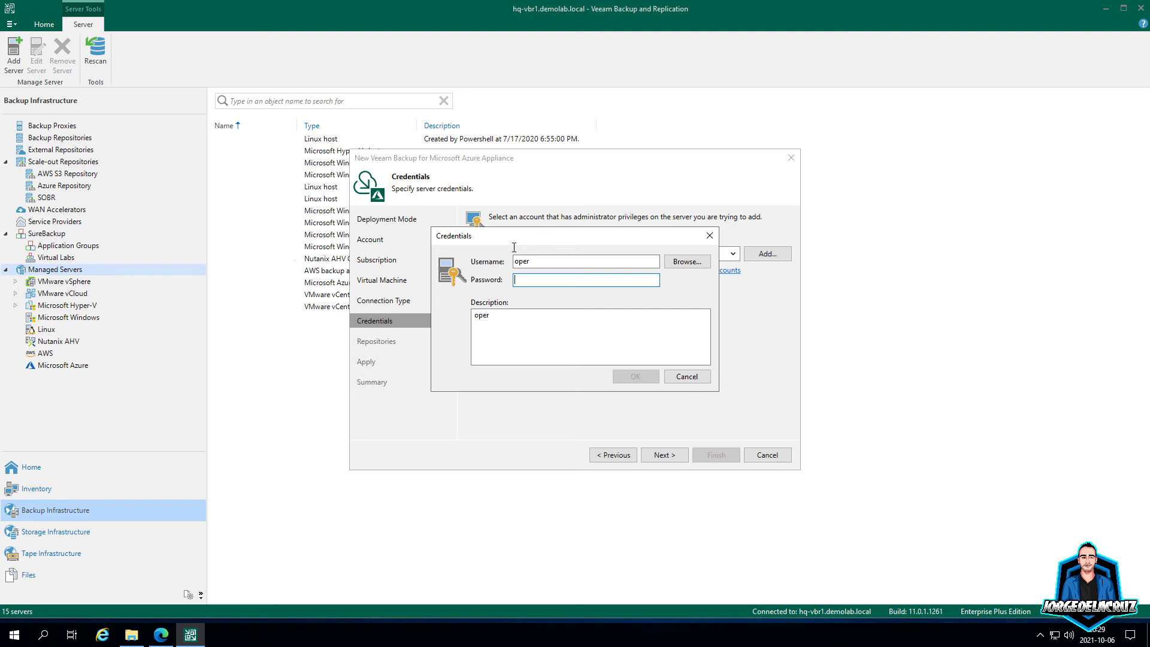
pyautogui.write('•')
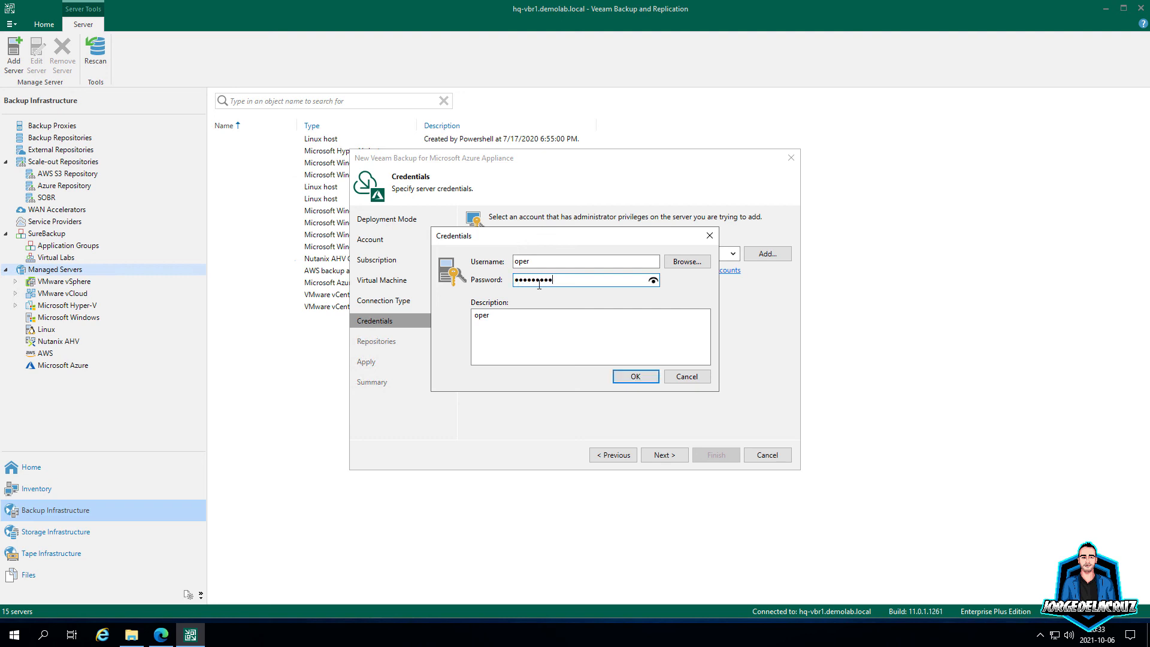
pyautogui.click(635, 375)
pyautogui.click(664, 454)
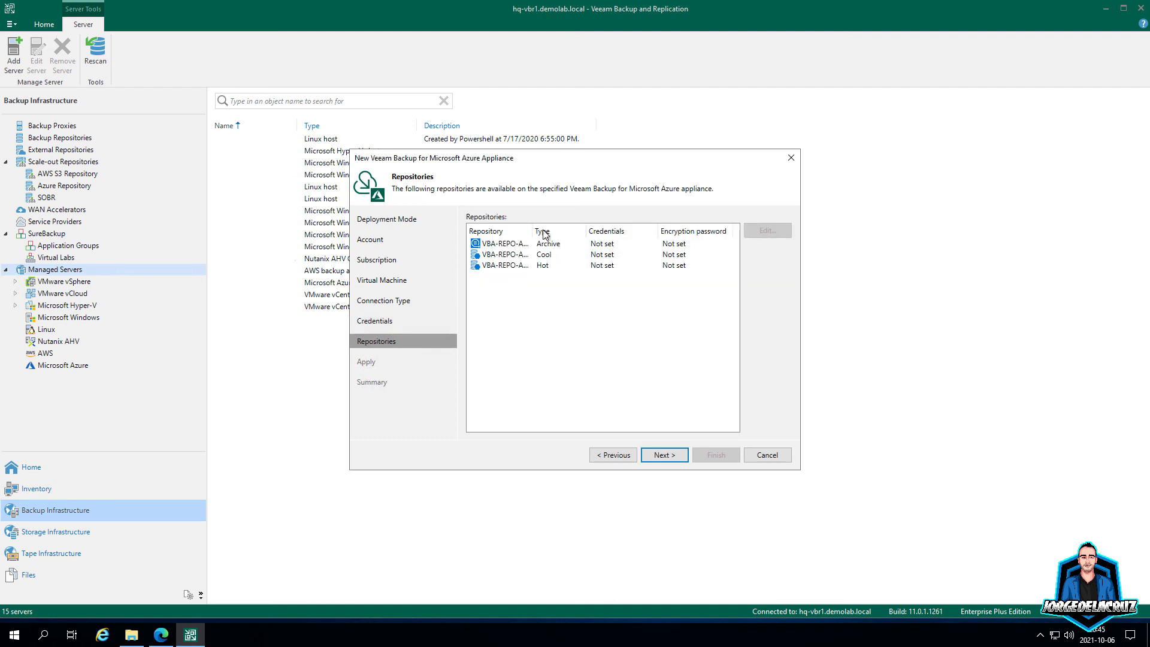
# Step: Leave the VBA-REPO-AZURE repositories without credentials and continue past the missing-credentials warning
pyautogui.doubleClick(532, 232)
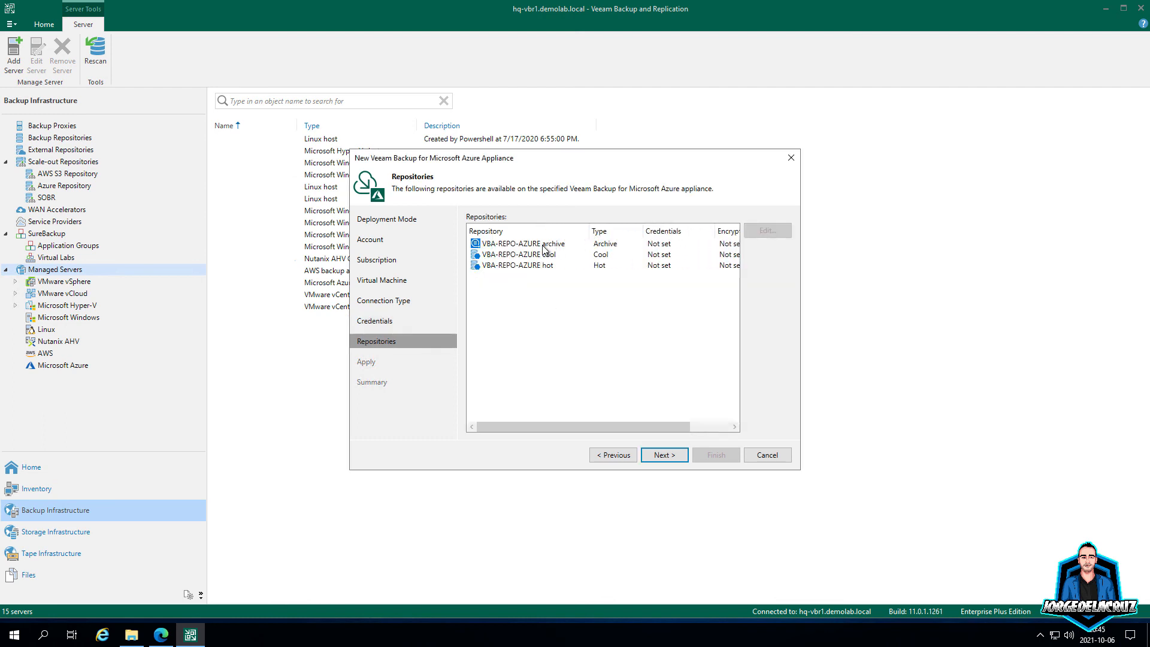
pyautogui.click(541, 256)
pyautogui.click(542, 268)
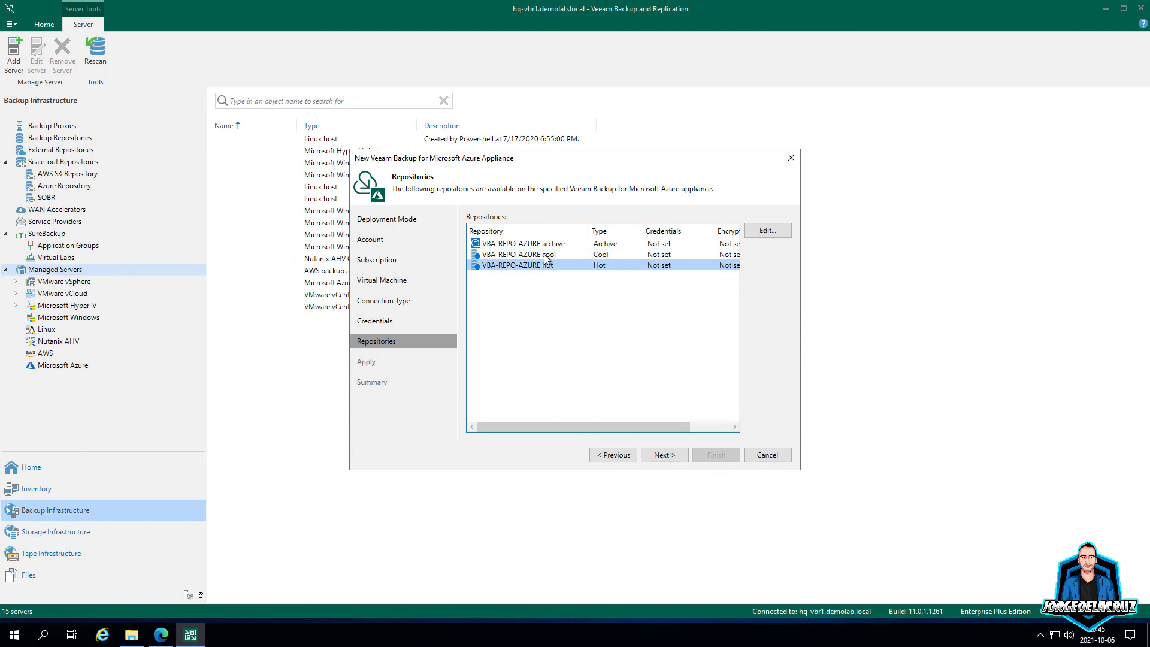
pyautogui.click(546, 256)
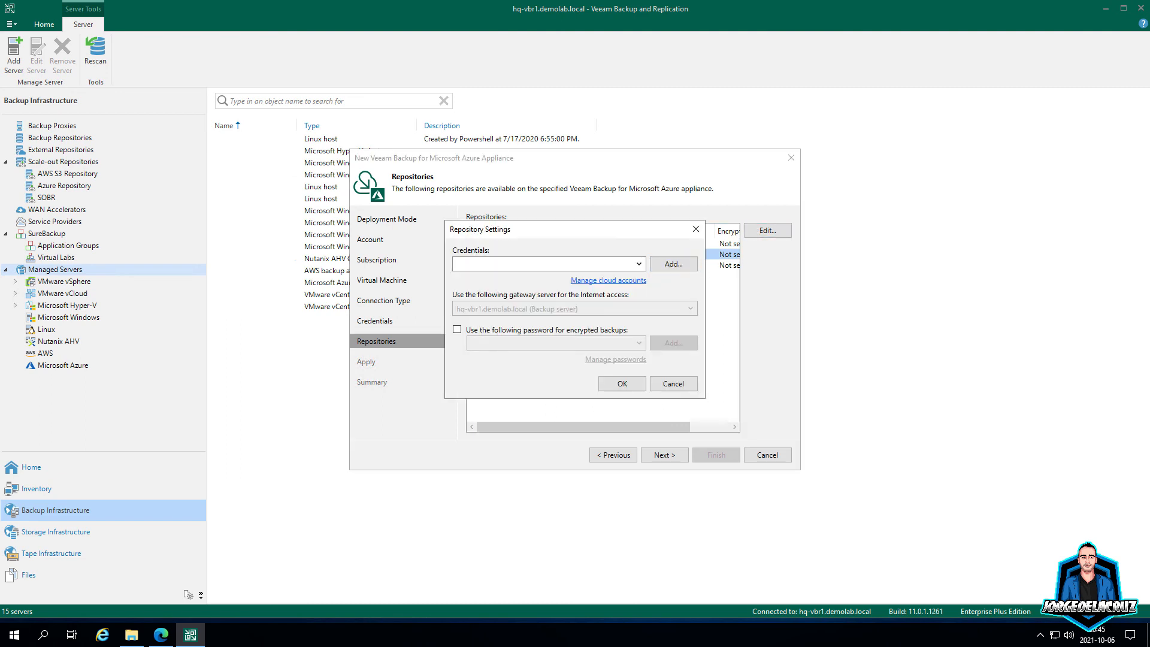
pyautogui.click(663, 264)
pyautogui.click(664, 264)
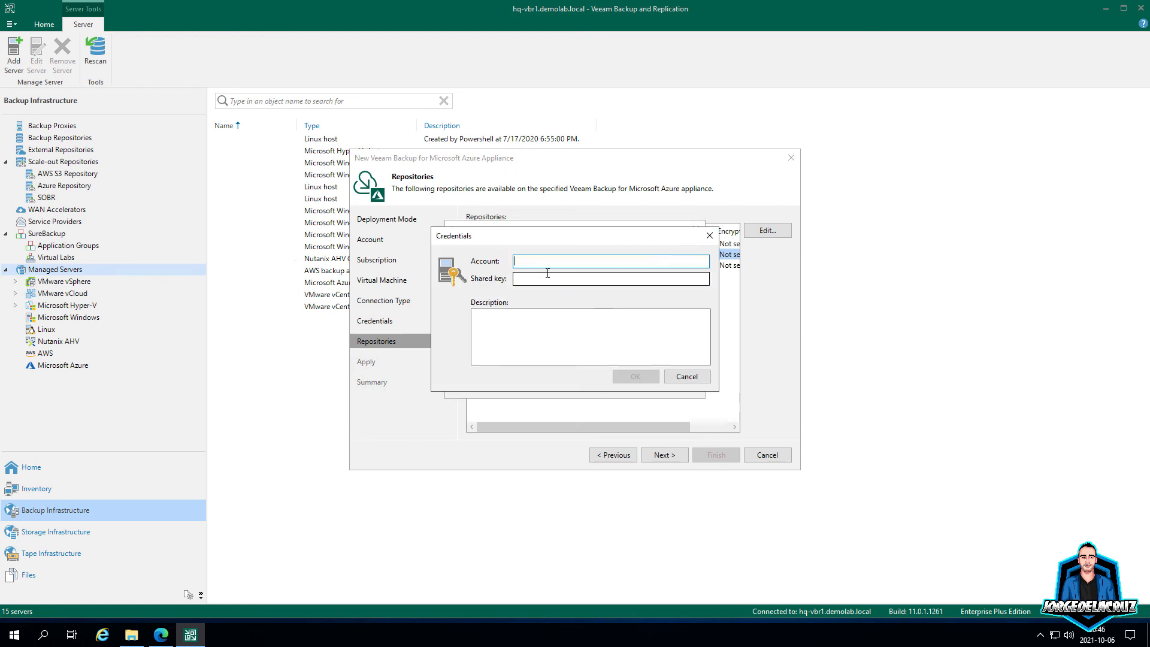
pyautogui.click(685, 376)
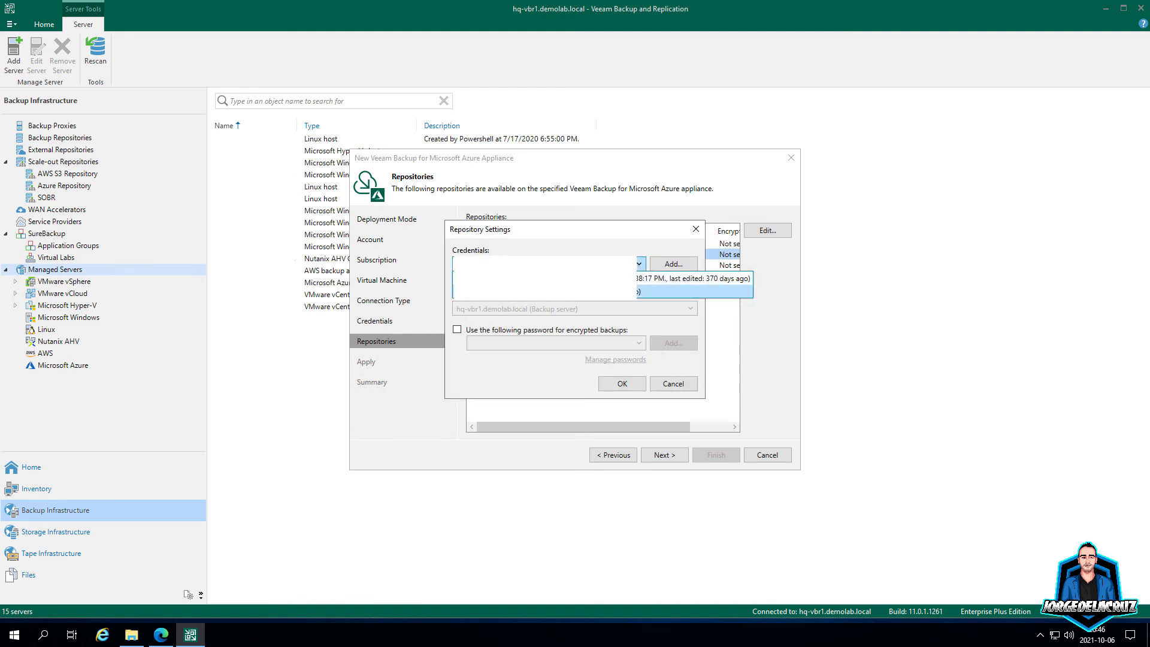
pyautogui.click(535, 264)
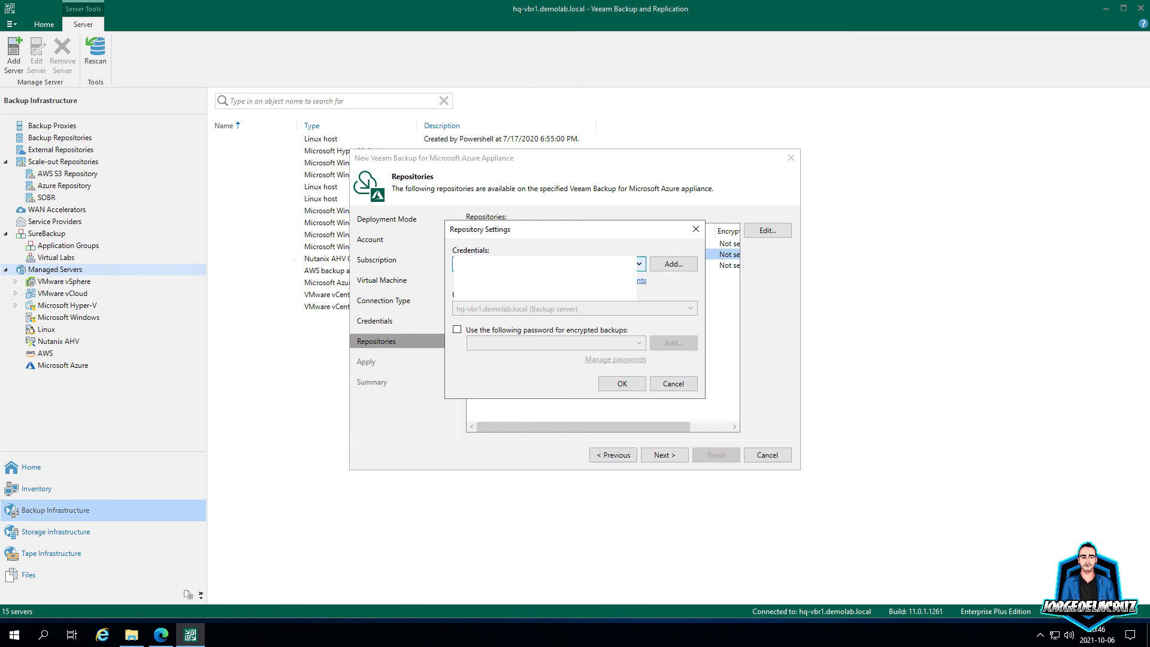
pyautogui.click(681, 386)
pyautogui.click(659, 458)
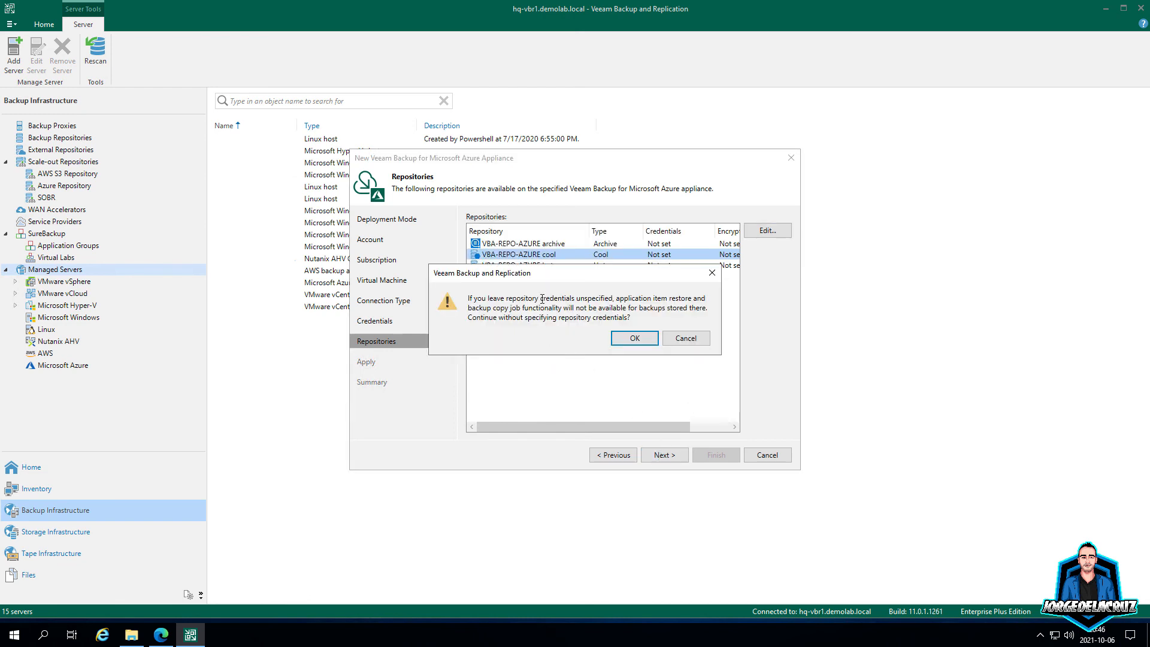
pyautogui.click(632, 337)
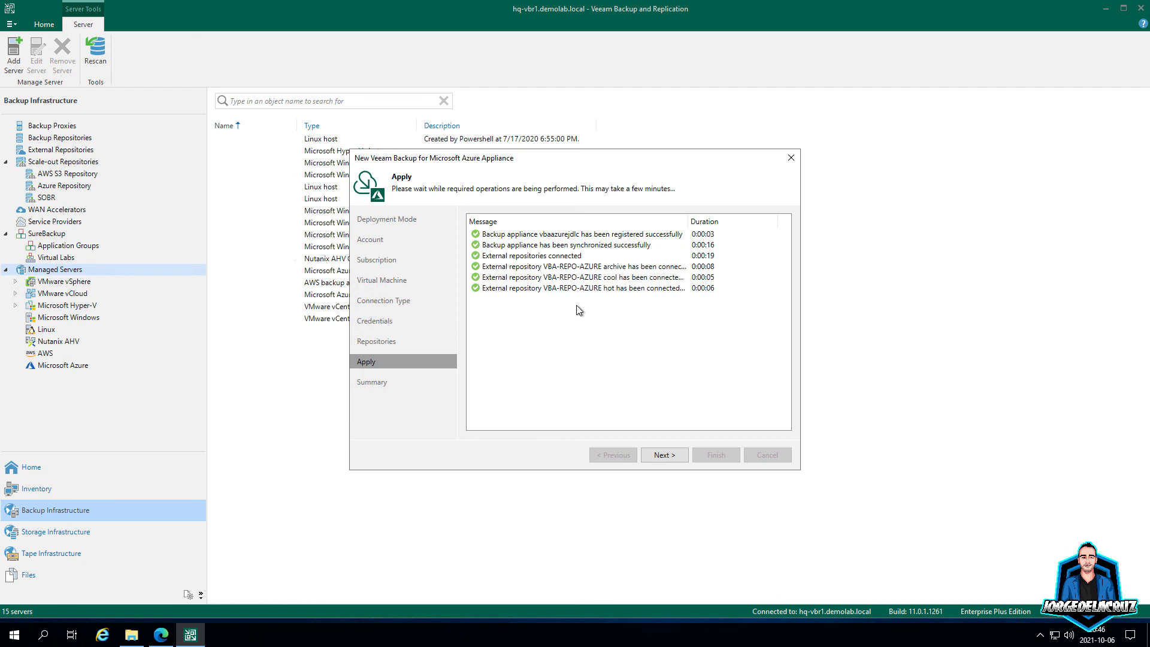
# Step: Move on to the summary and finish adding the vbaazurejdlc appliance
pyautogui.click(663, 458)
pyautogui.click(722, 454)
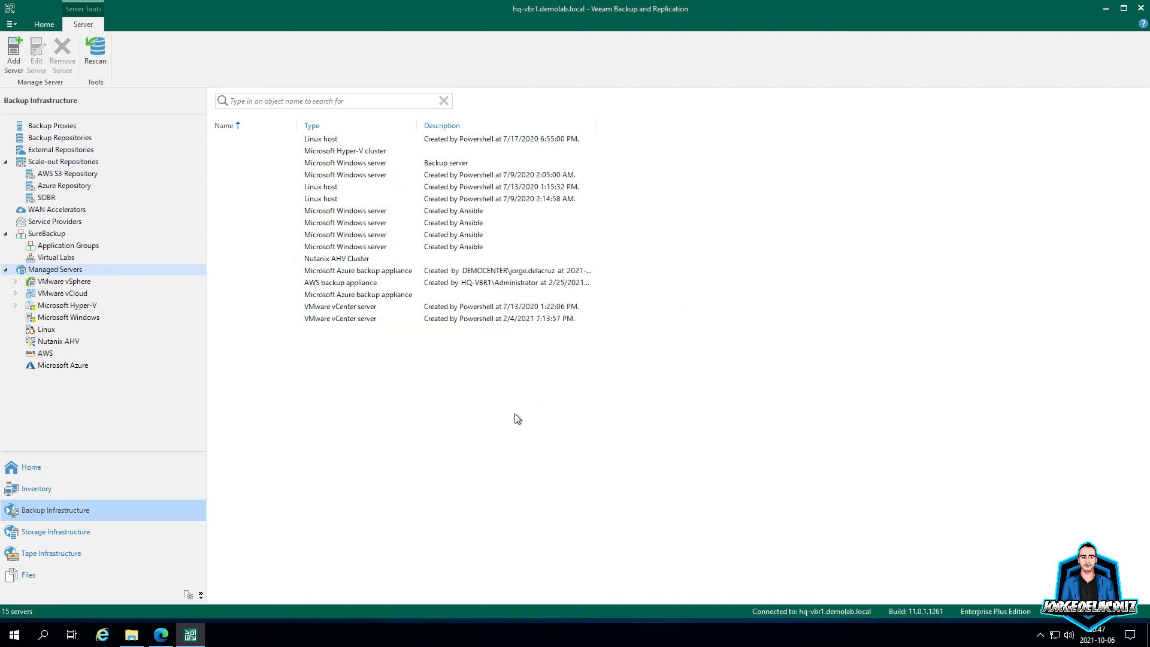
# Step: List all jobs in Home, including cloud jobs, and select VBA-AZURE-SQL
pyautogui.click(53, 473)
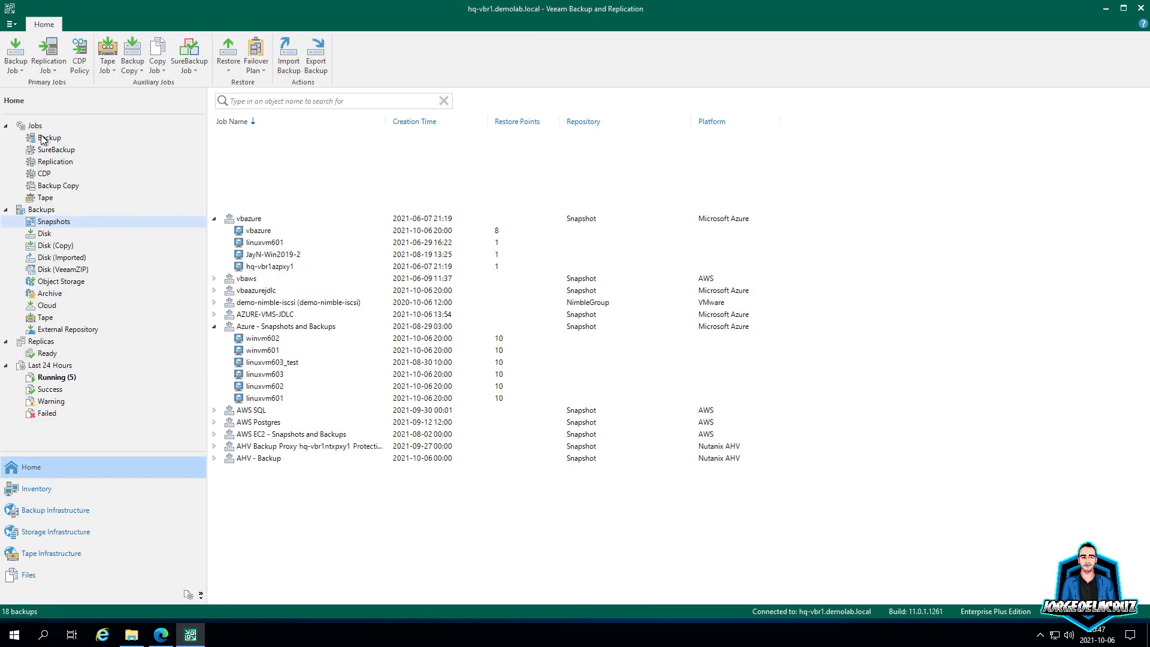
pyautogui.click(42, 139)
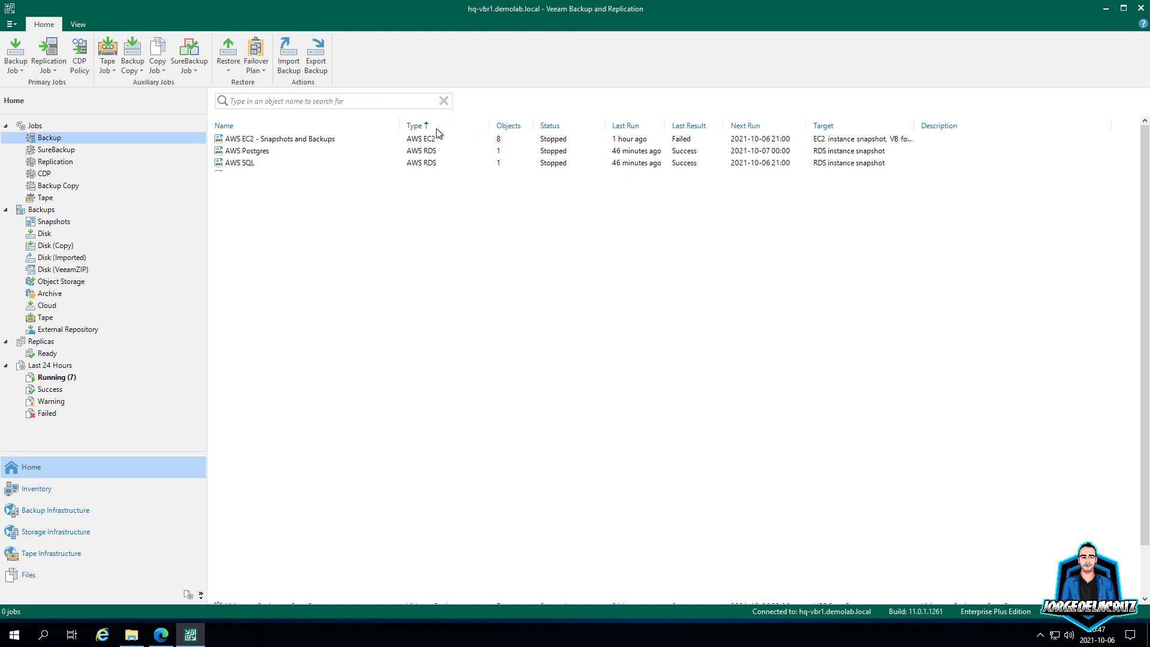
pyautogui.click(436, 125)
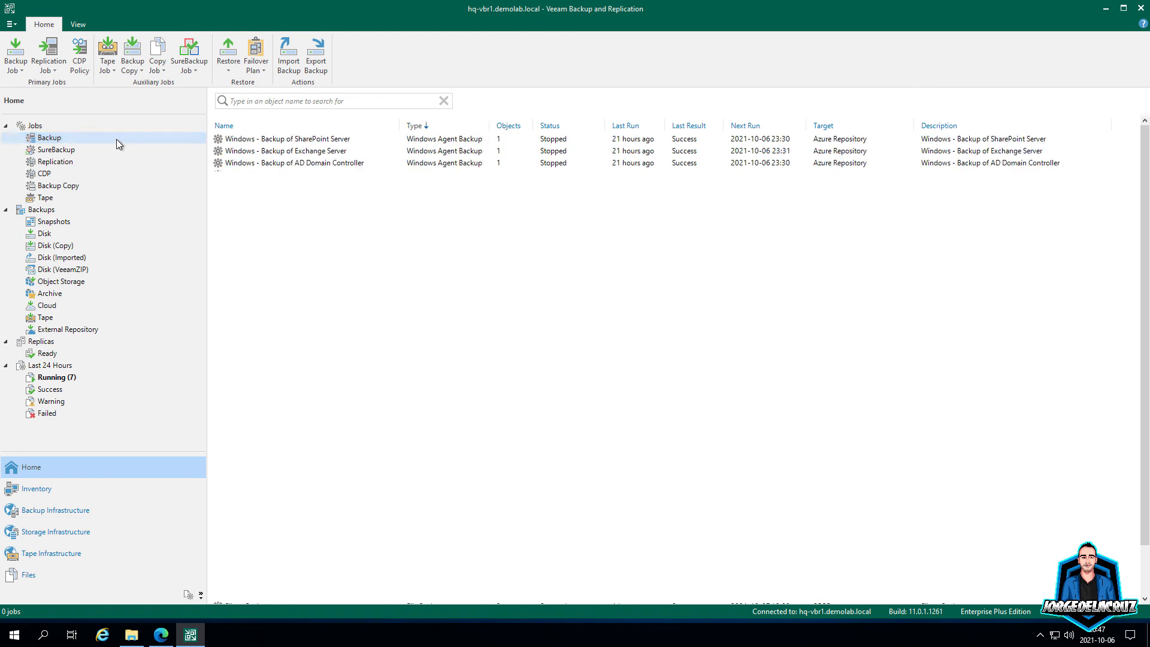
pyautogui.click(37, 127)
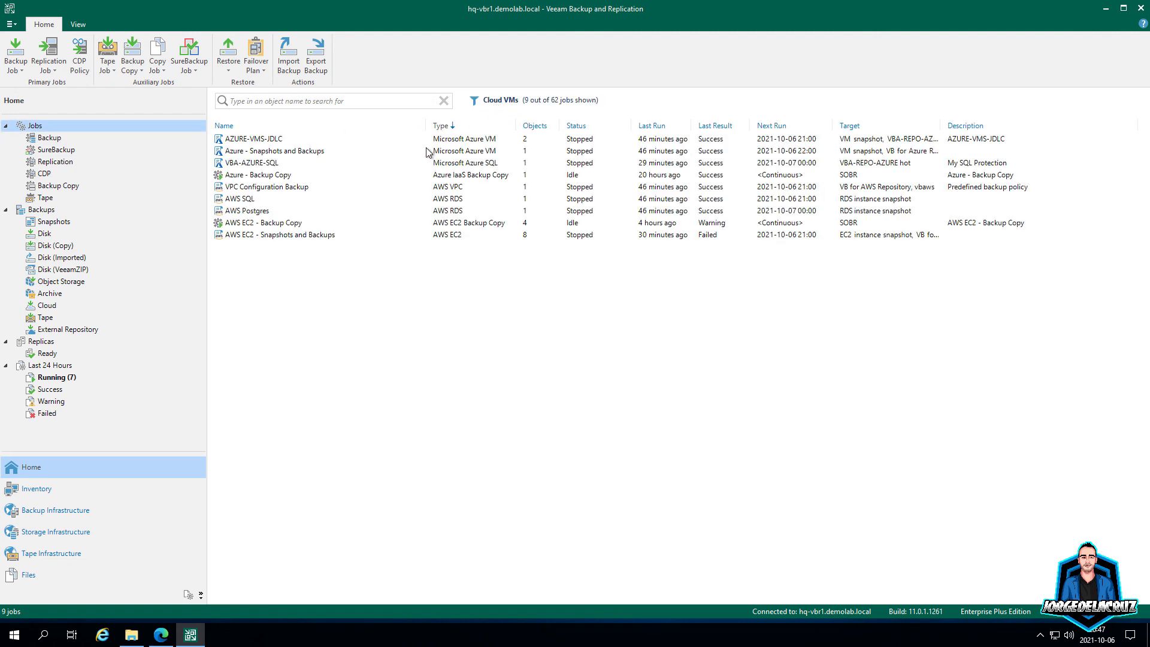
pyautogui.click(258, 139)
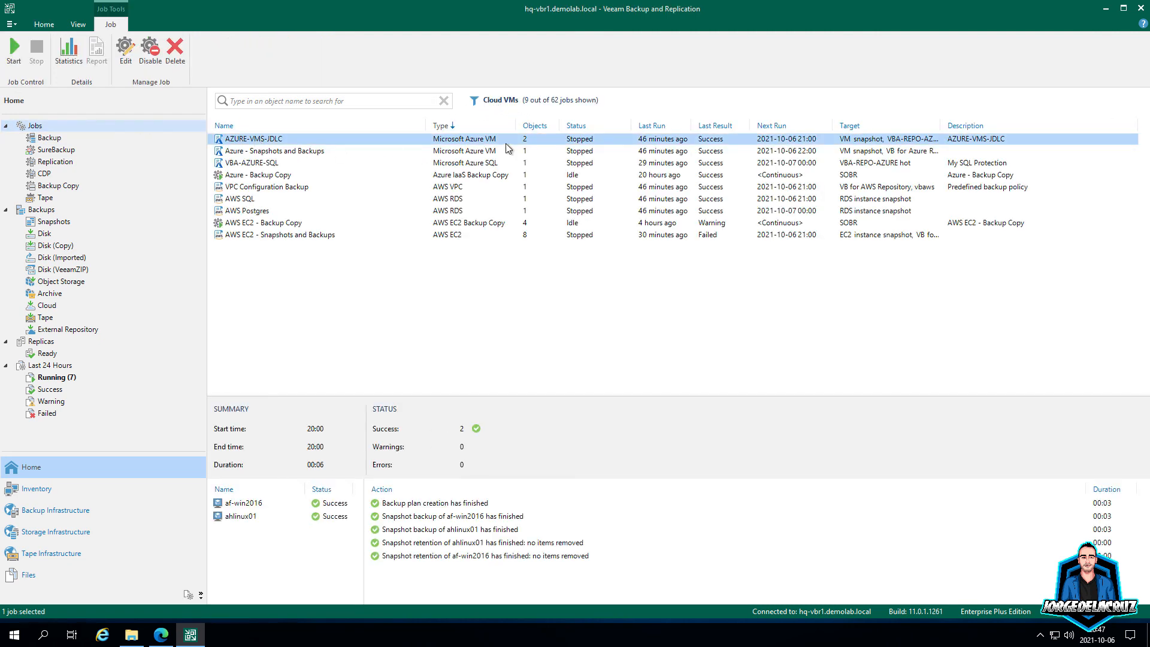
pyautogui.click(482, 166)
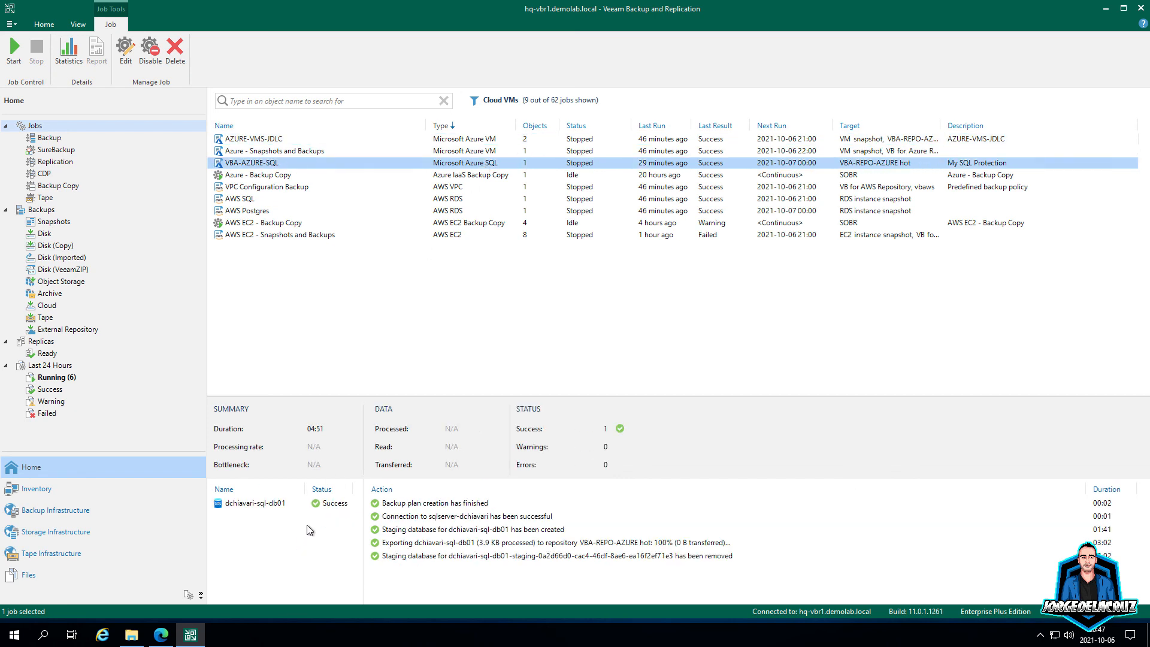
# Step: Open the VBA-AZURE-SQL session and review the database export action
pyautogui.click(273, 502)
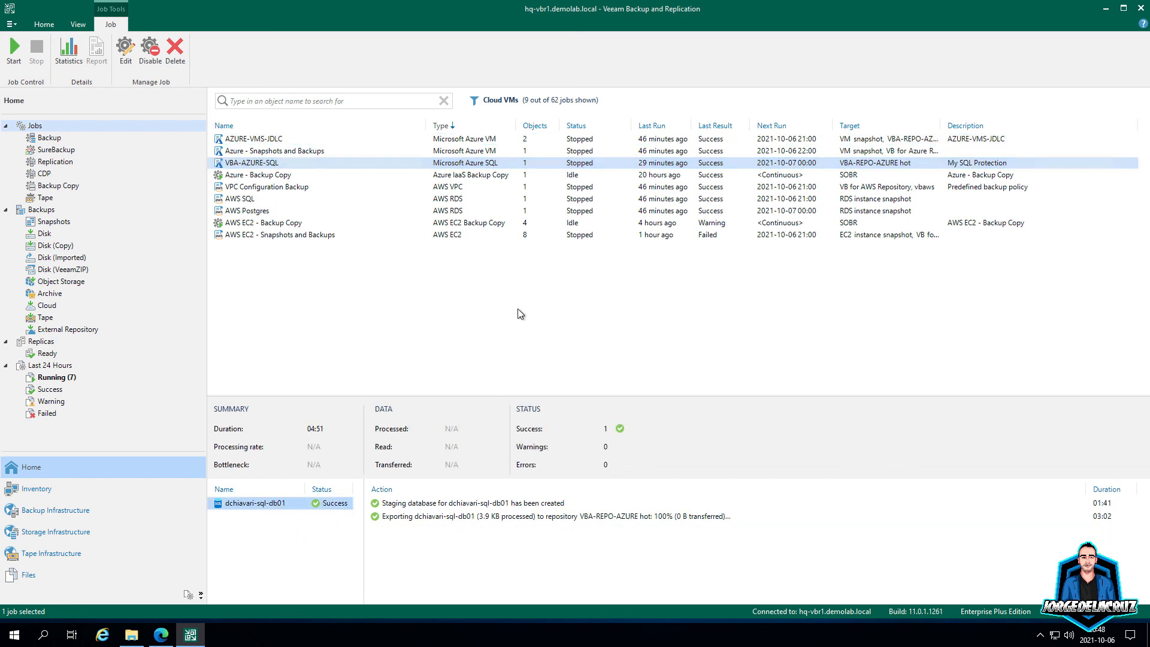
pyautogui.doubleClick(291, 162)
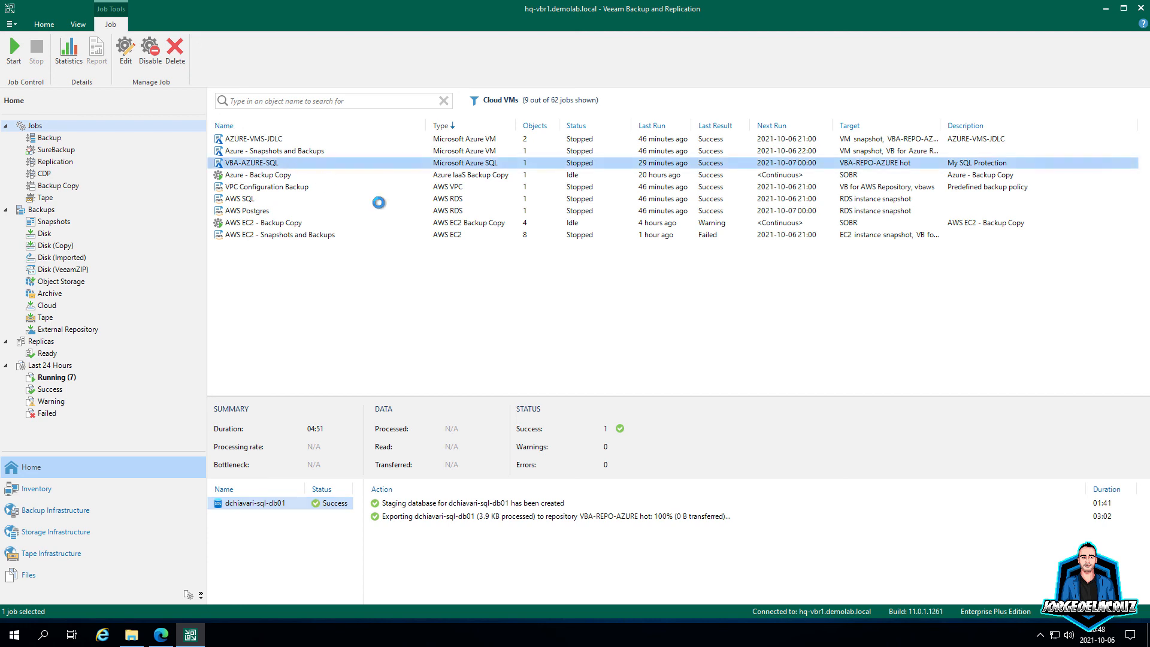
pyautogui.click(349, 273)
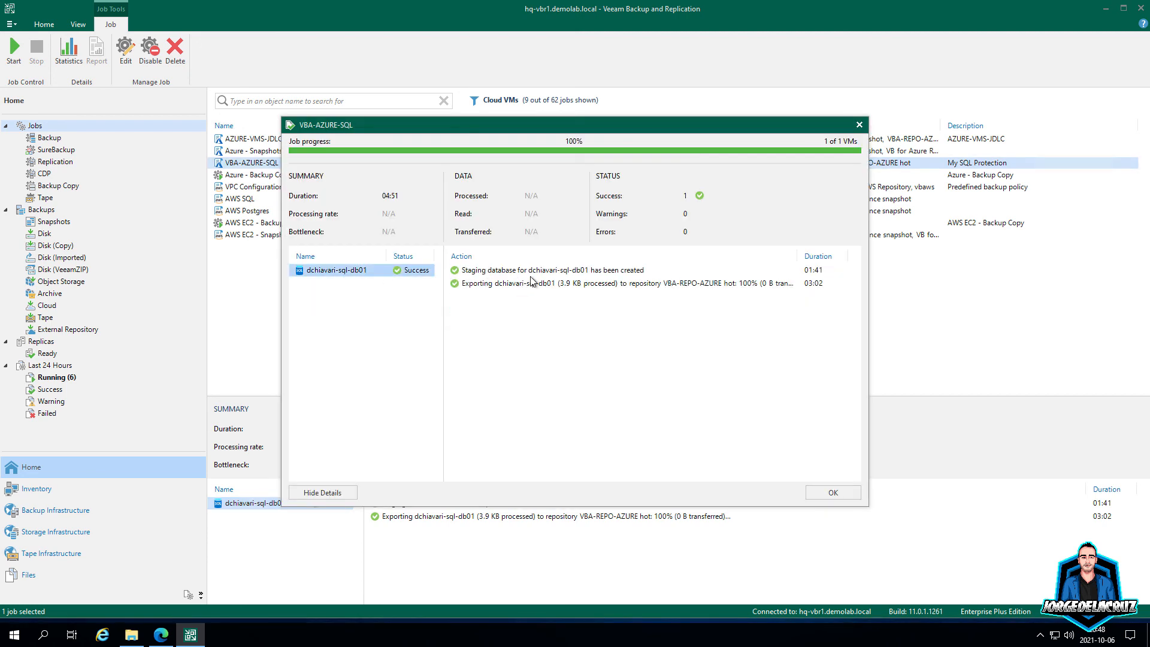
pyautogui.click(671, 285)
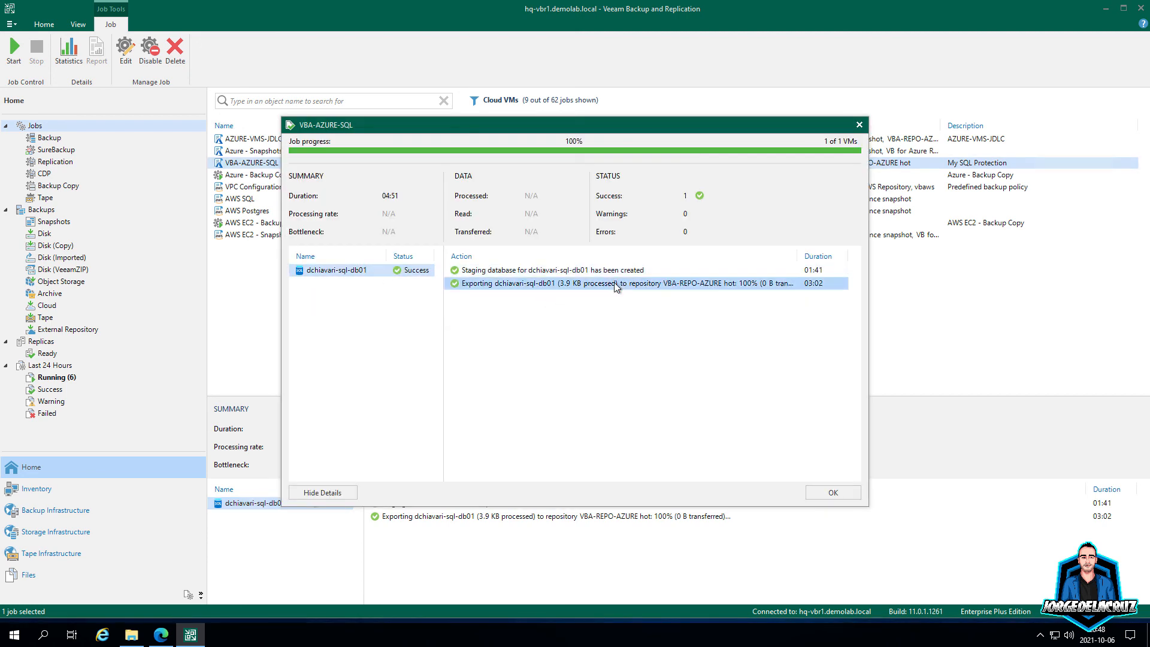
pyautogui.click(833, 493)
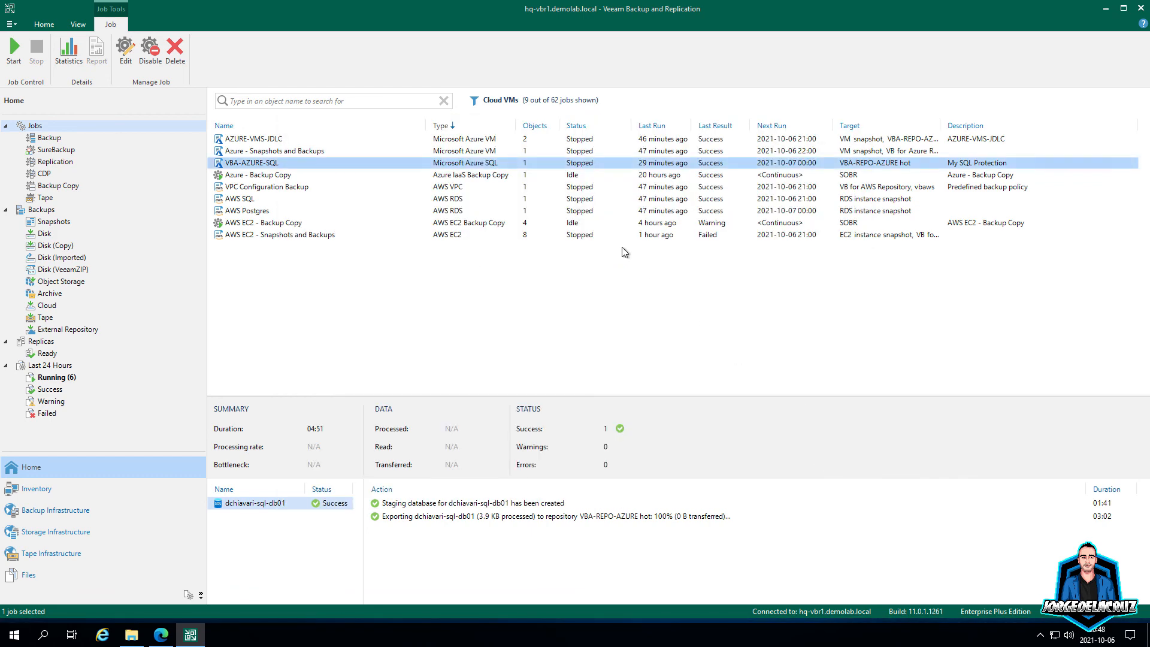
# Step: In Snapshots backups, collapse other entries and expand AZURE-VMS-JDLC showing ahlinux01 and af-win2016
pyautogui.click(53, 223)
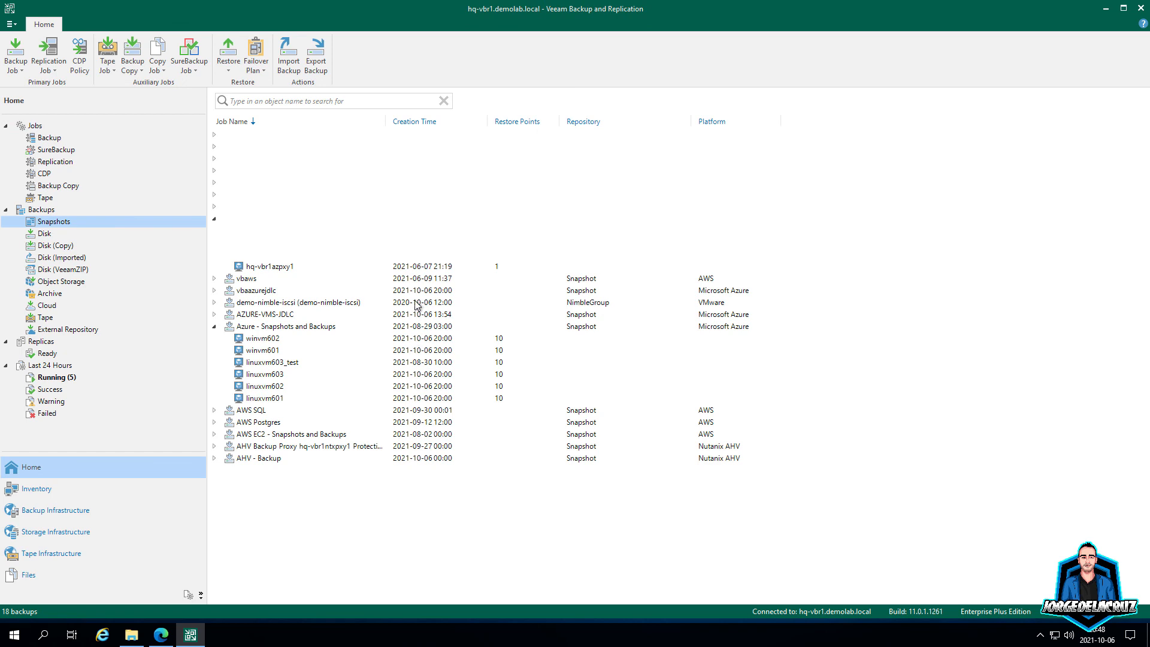
pyautogui.click(214, 219)
pyautogui.click(214, 279)
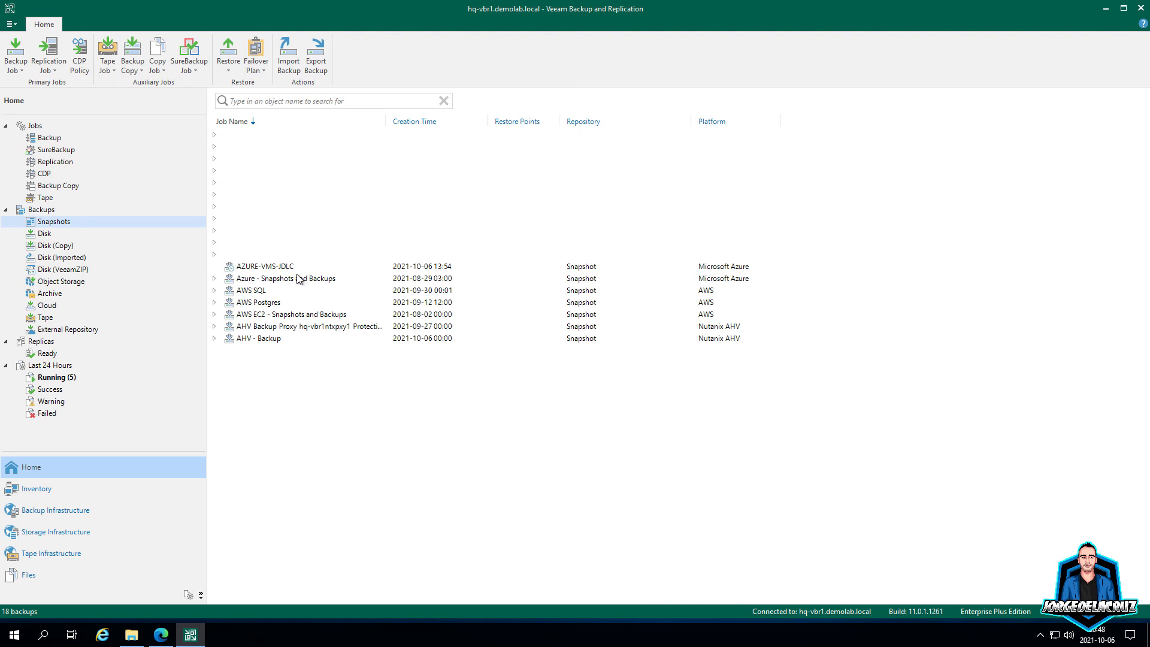
pyautogui.click(261, 281)
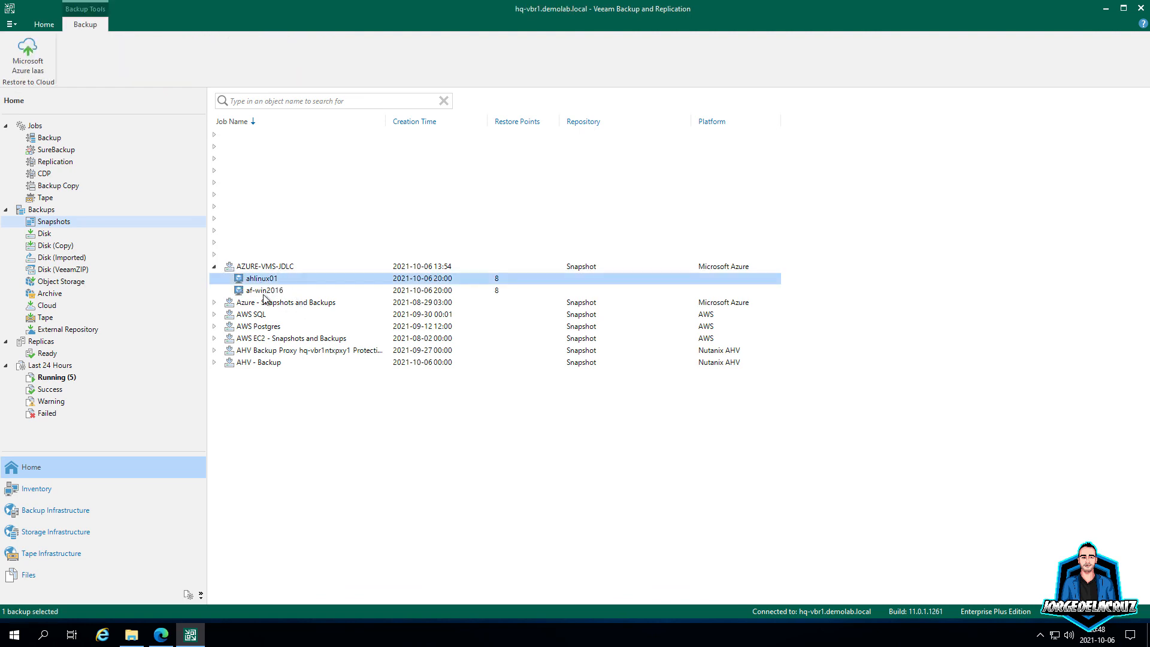
pyautogui.click(264, 291)
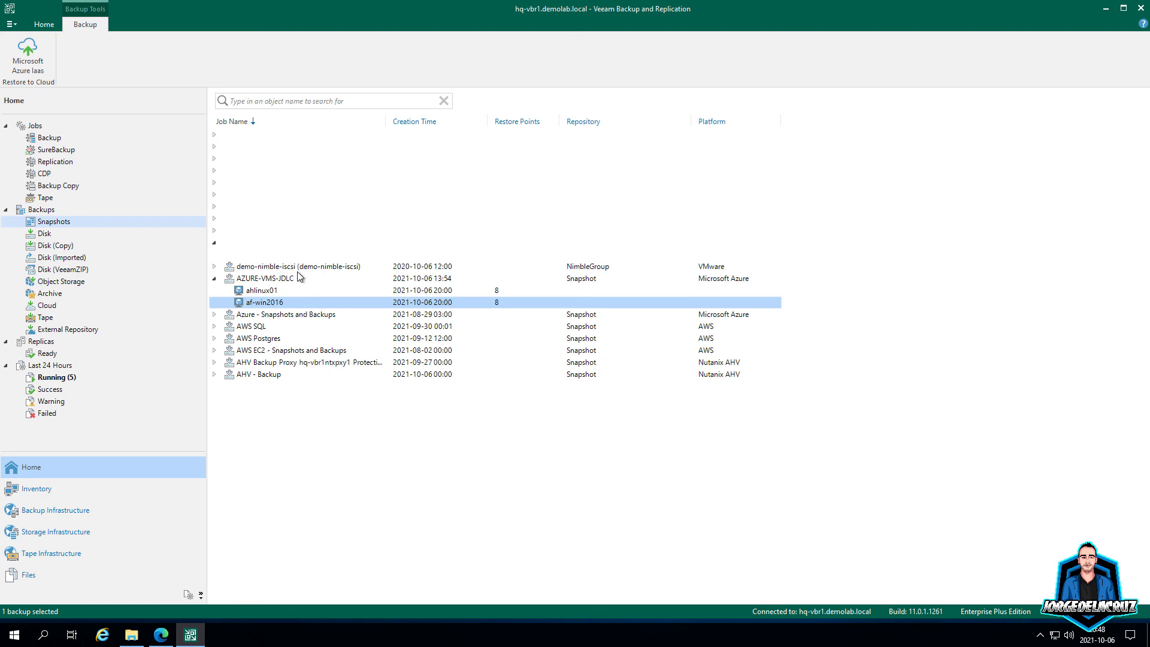
pyautogui.click(215, 243)
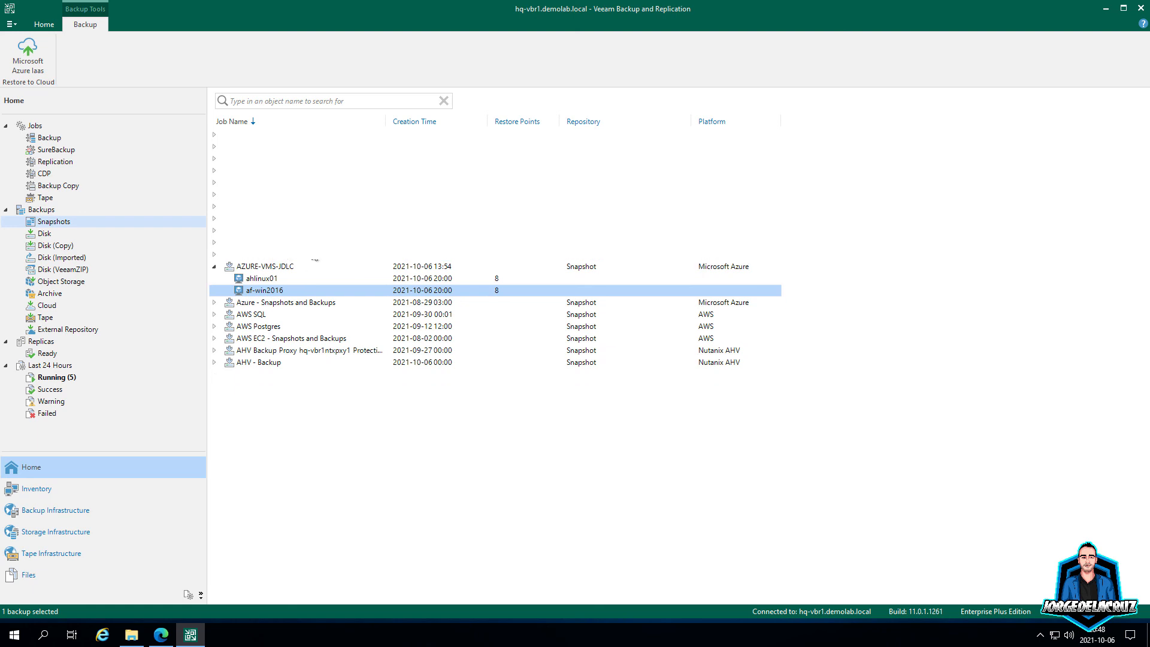